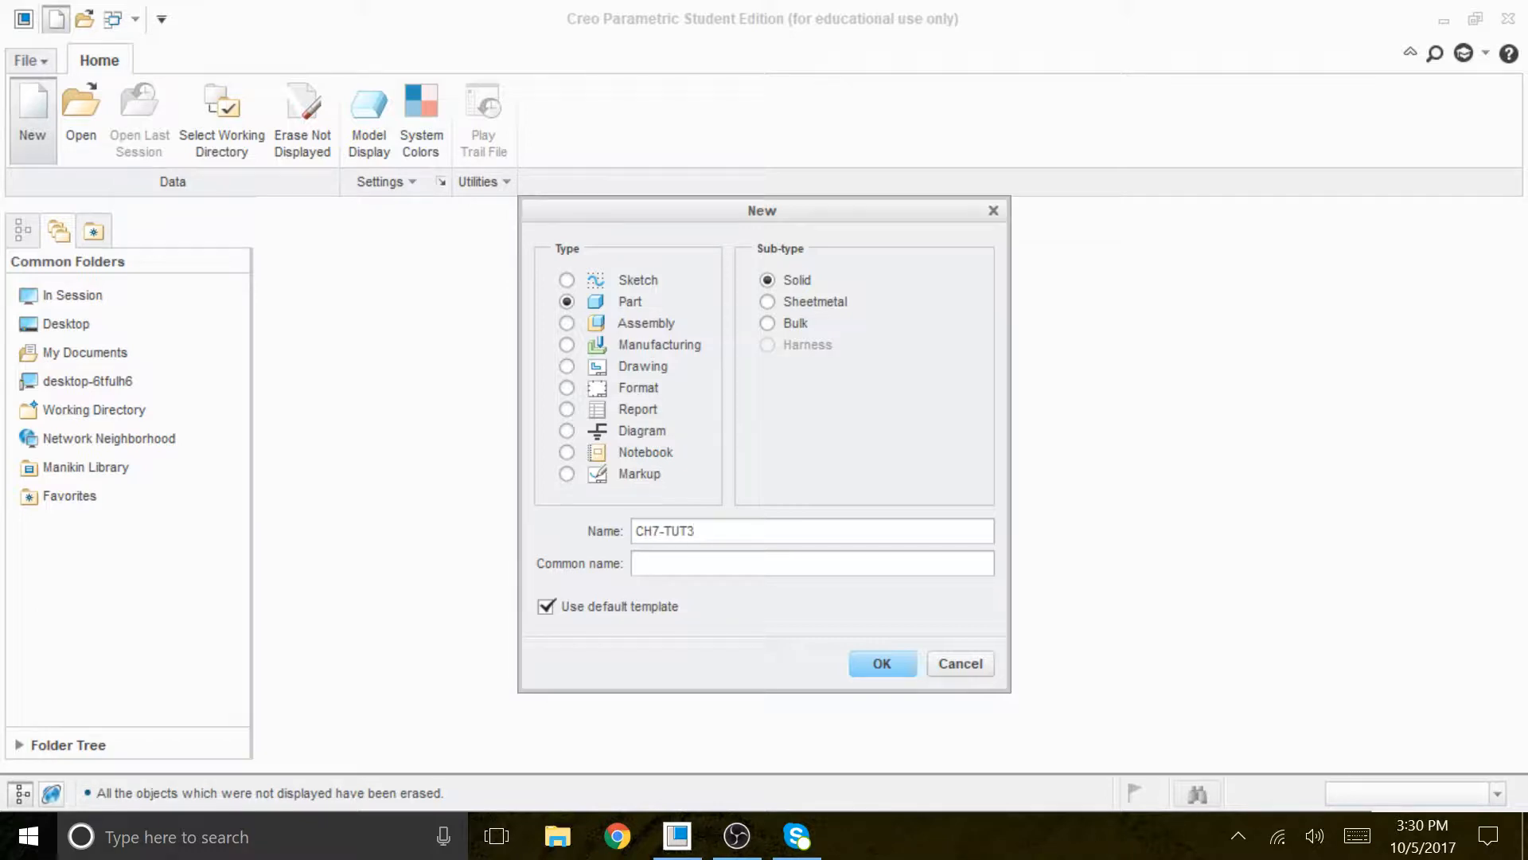
- Create the solid part CH7-TUT3 with the default template and turn on the display of all datum features
left_click(883, 664)
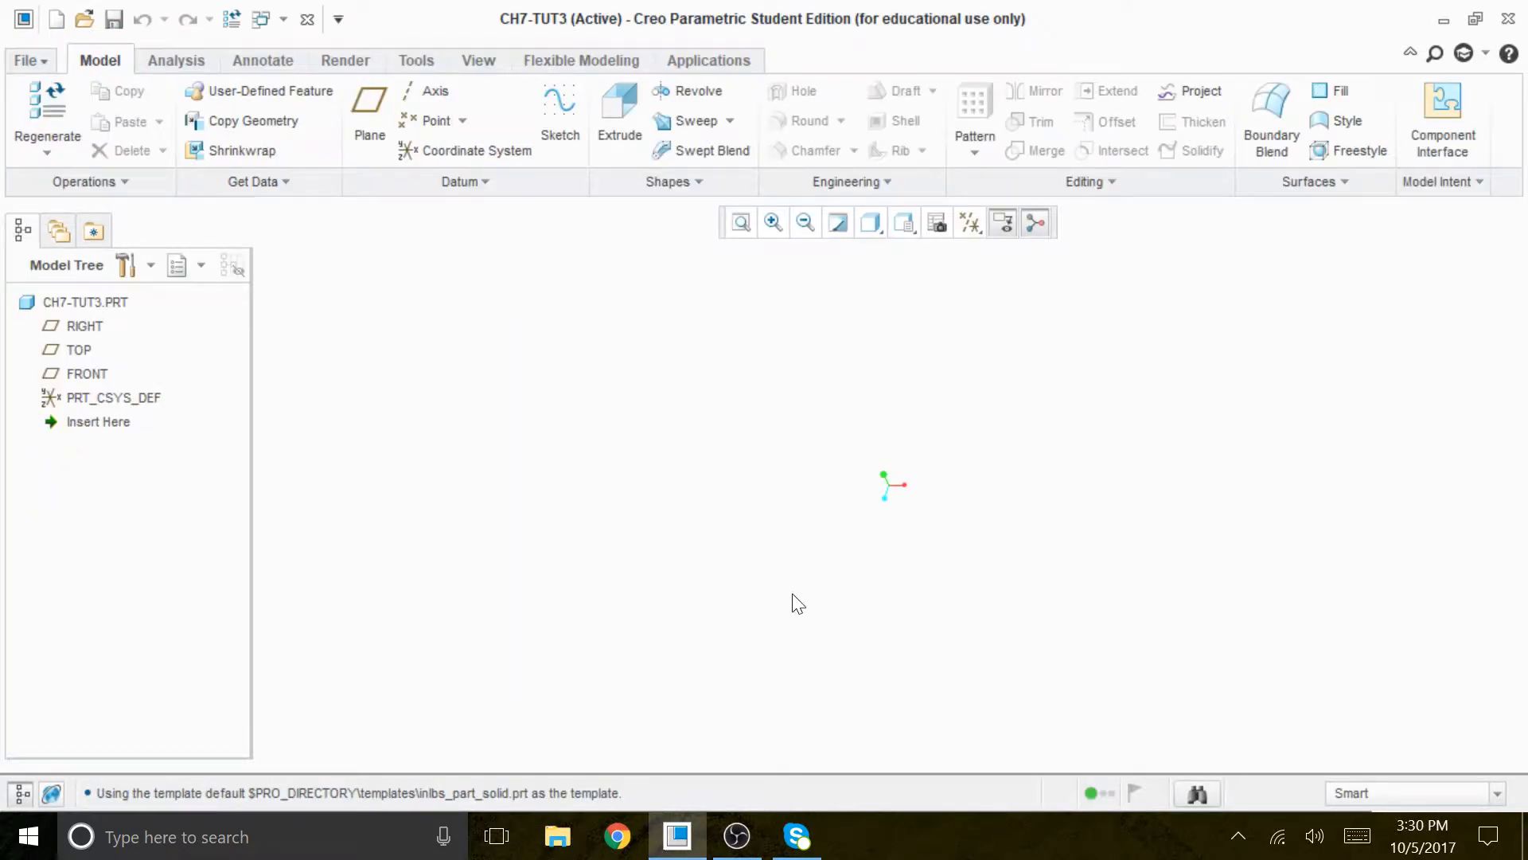
left_click(970, 222)
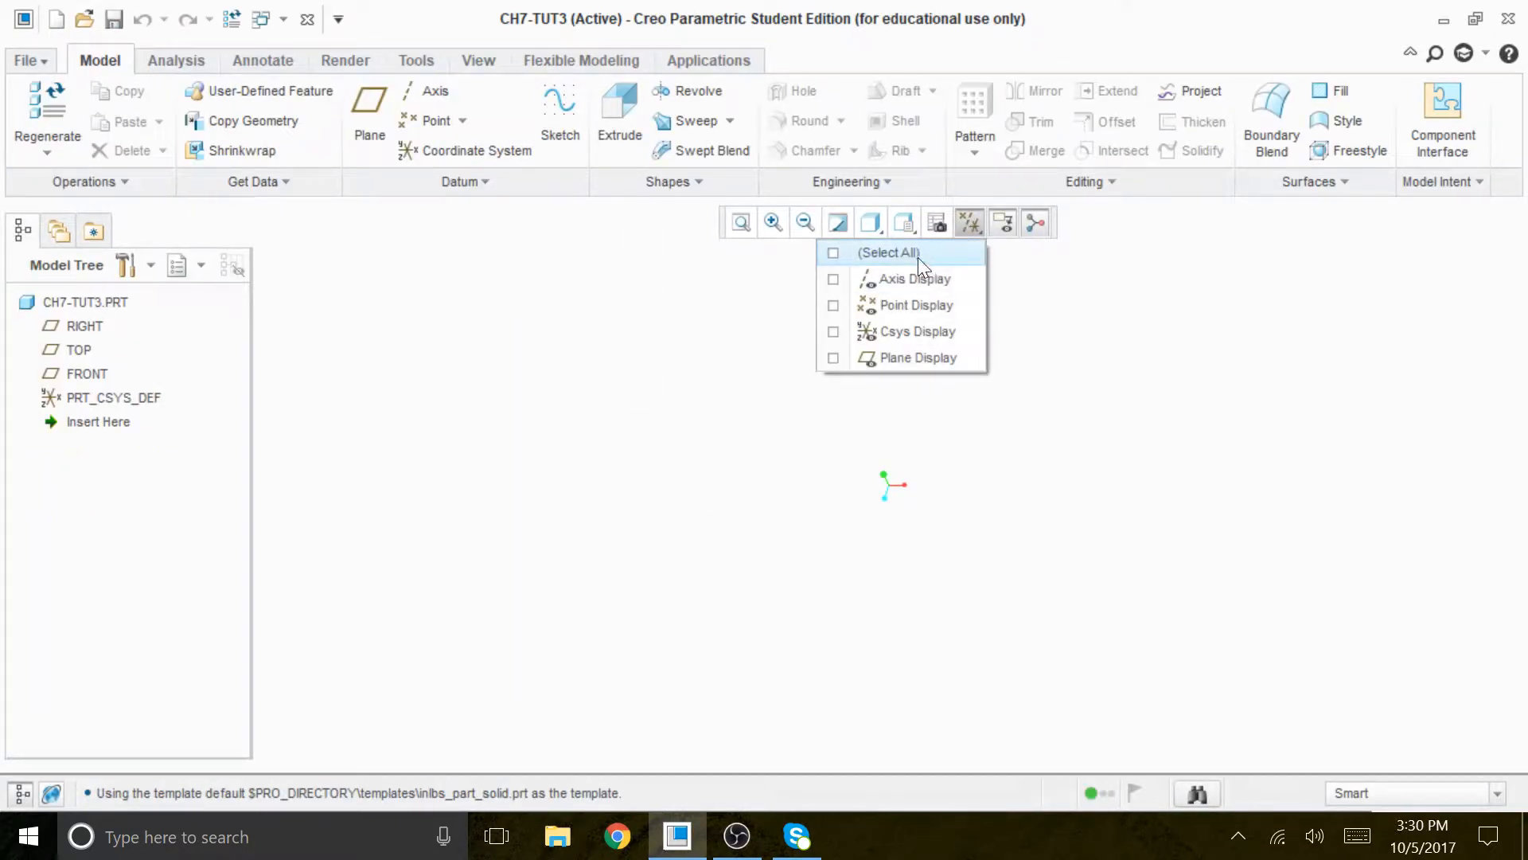
left_click(916, 253)
left_click(1124, 434)
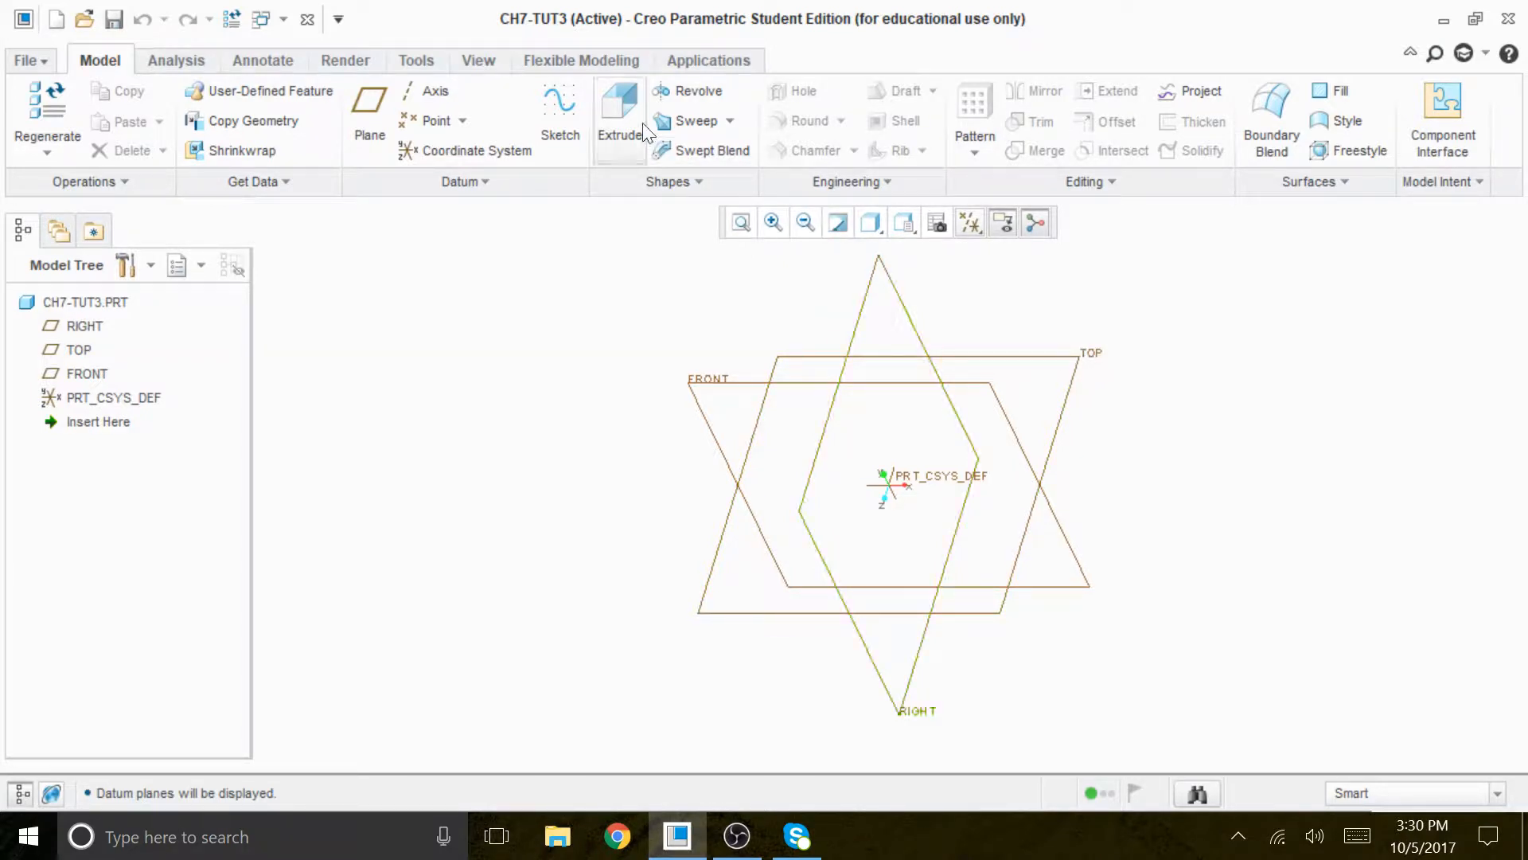
- Start an Extrude and define its internal sketch on the TOP plane, with RIGHT as the right-facing orientation reference
left_click(632, 96)
left_click(164, 180)
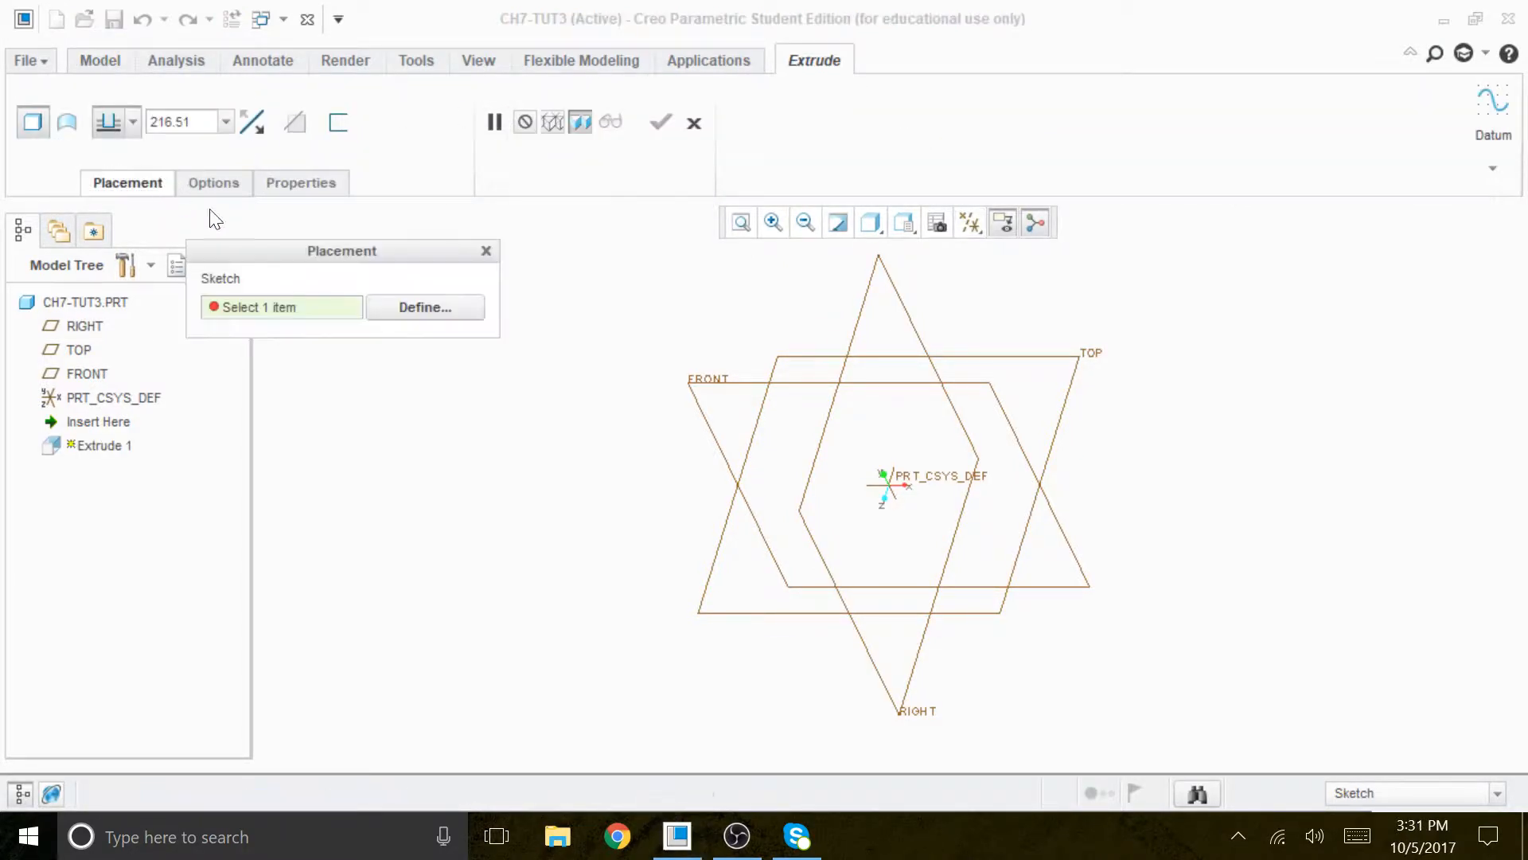
left_click(435, 307)
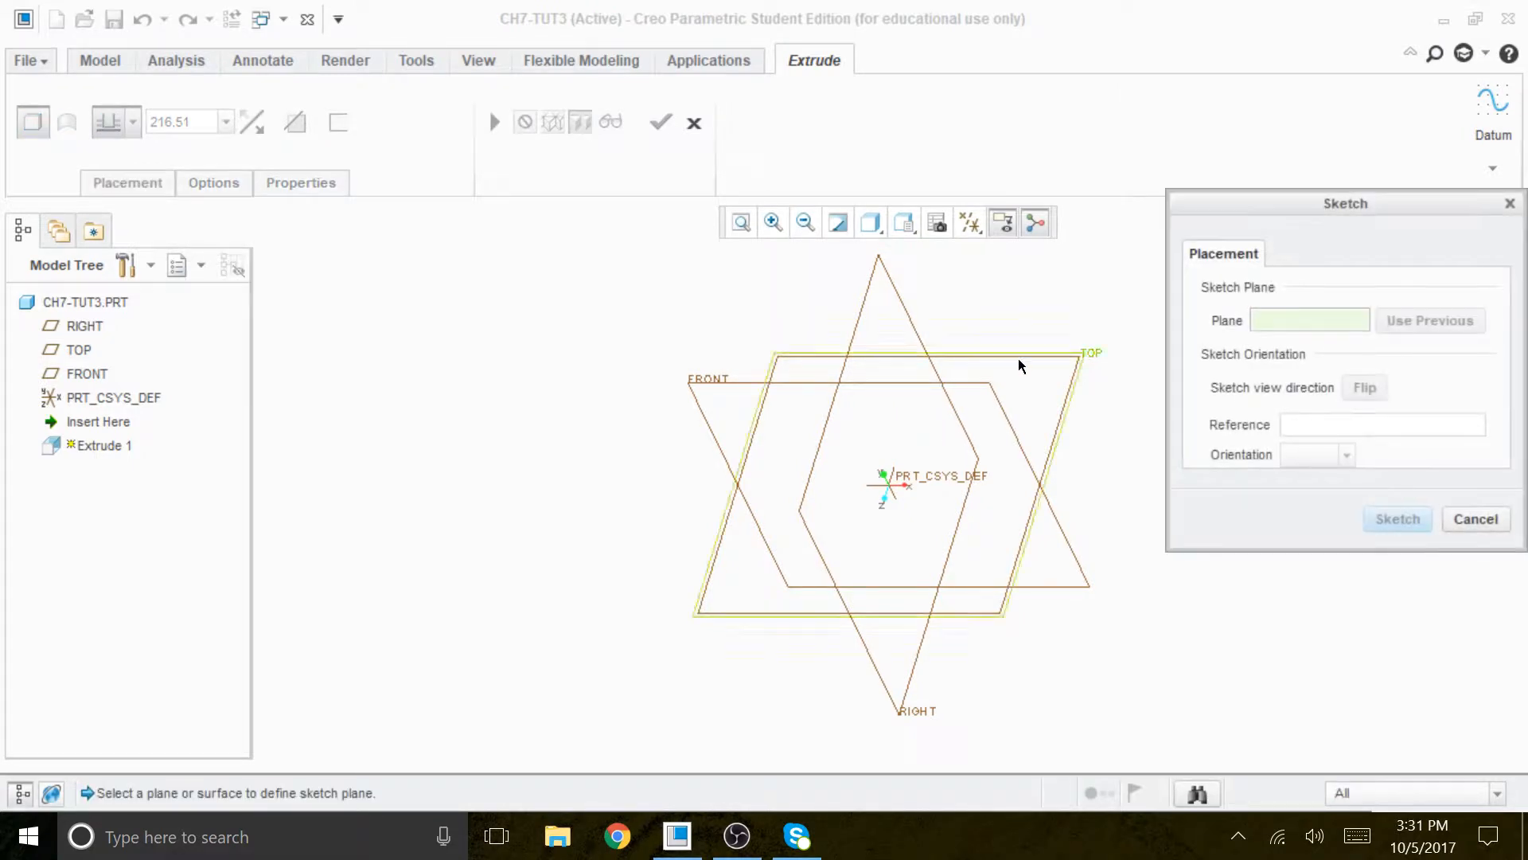
left_click(1087, 351)
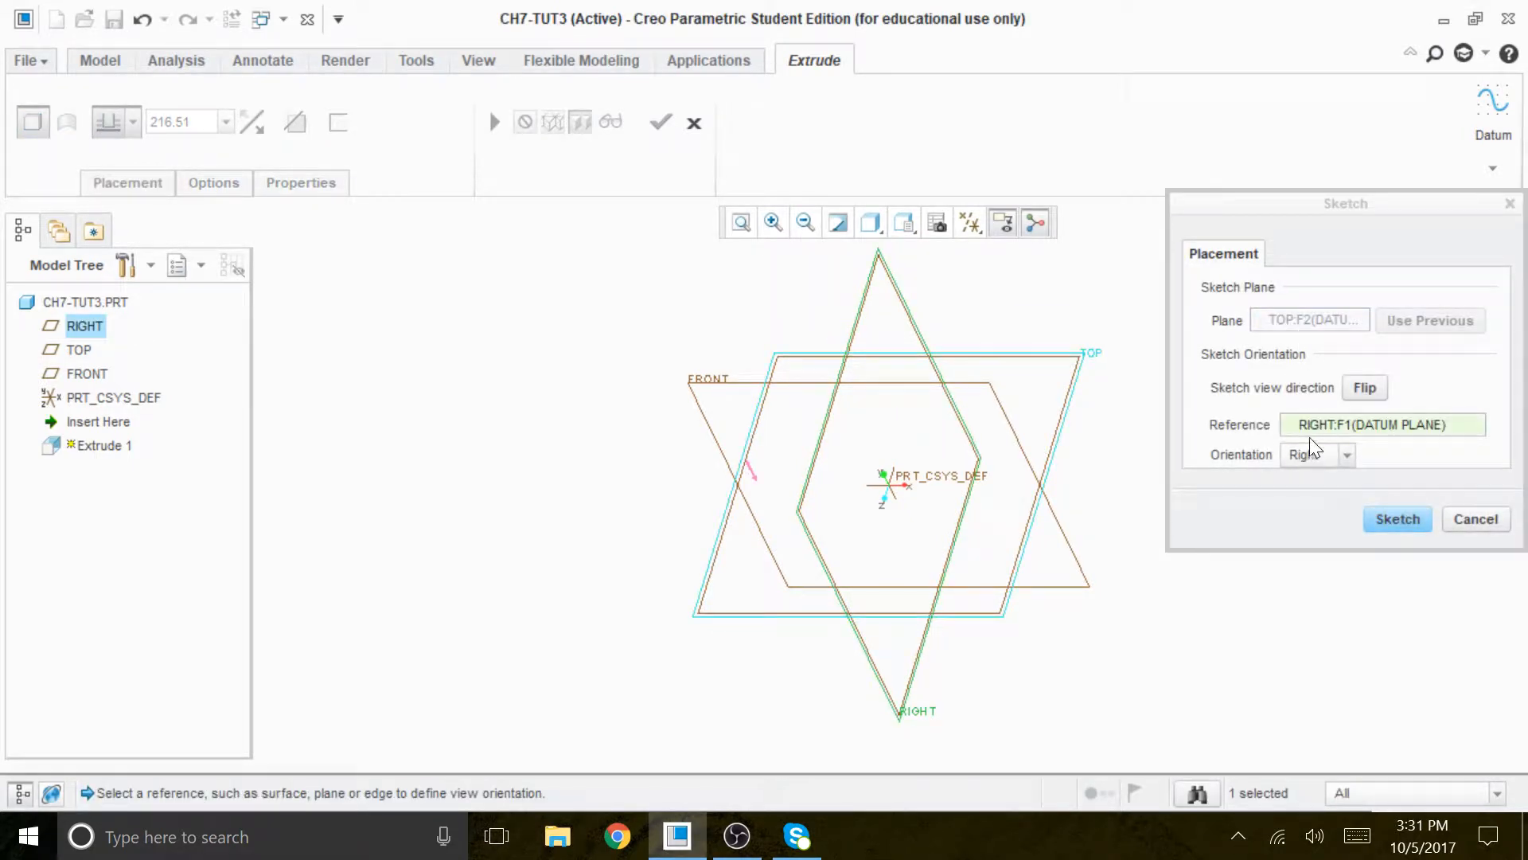
left_click(1387, 521)
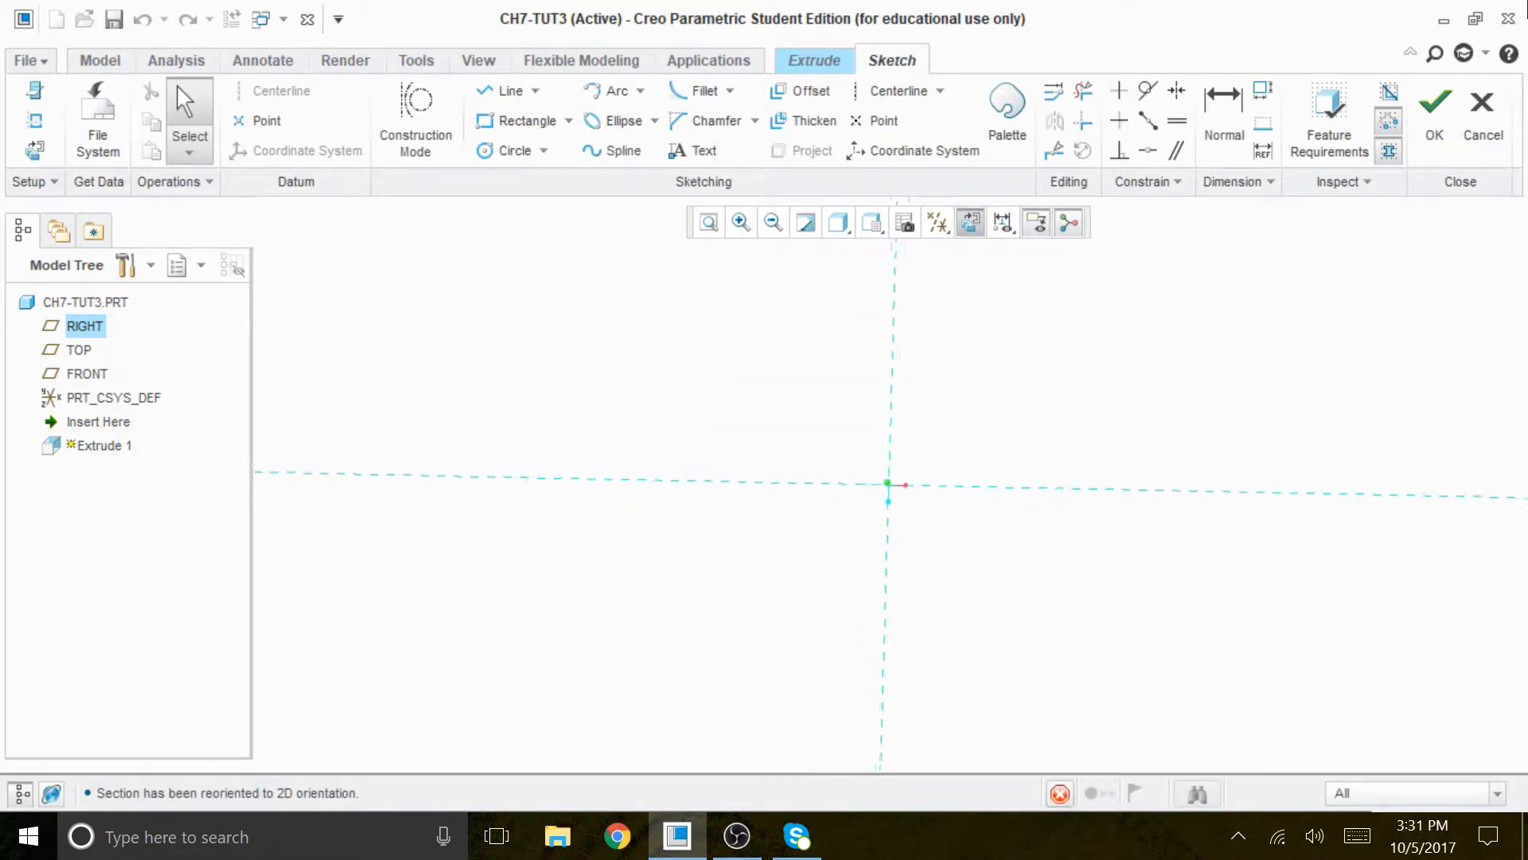
- Orient the view parallel to the sketch plane and turn off the display of all datum features
left_click(971, 222)
left_click(931, 225)
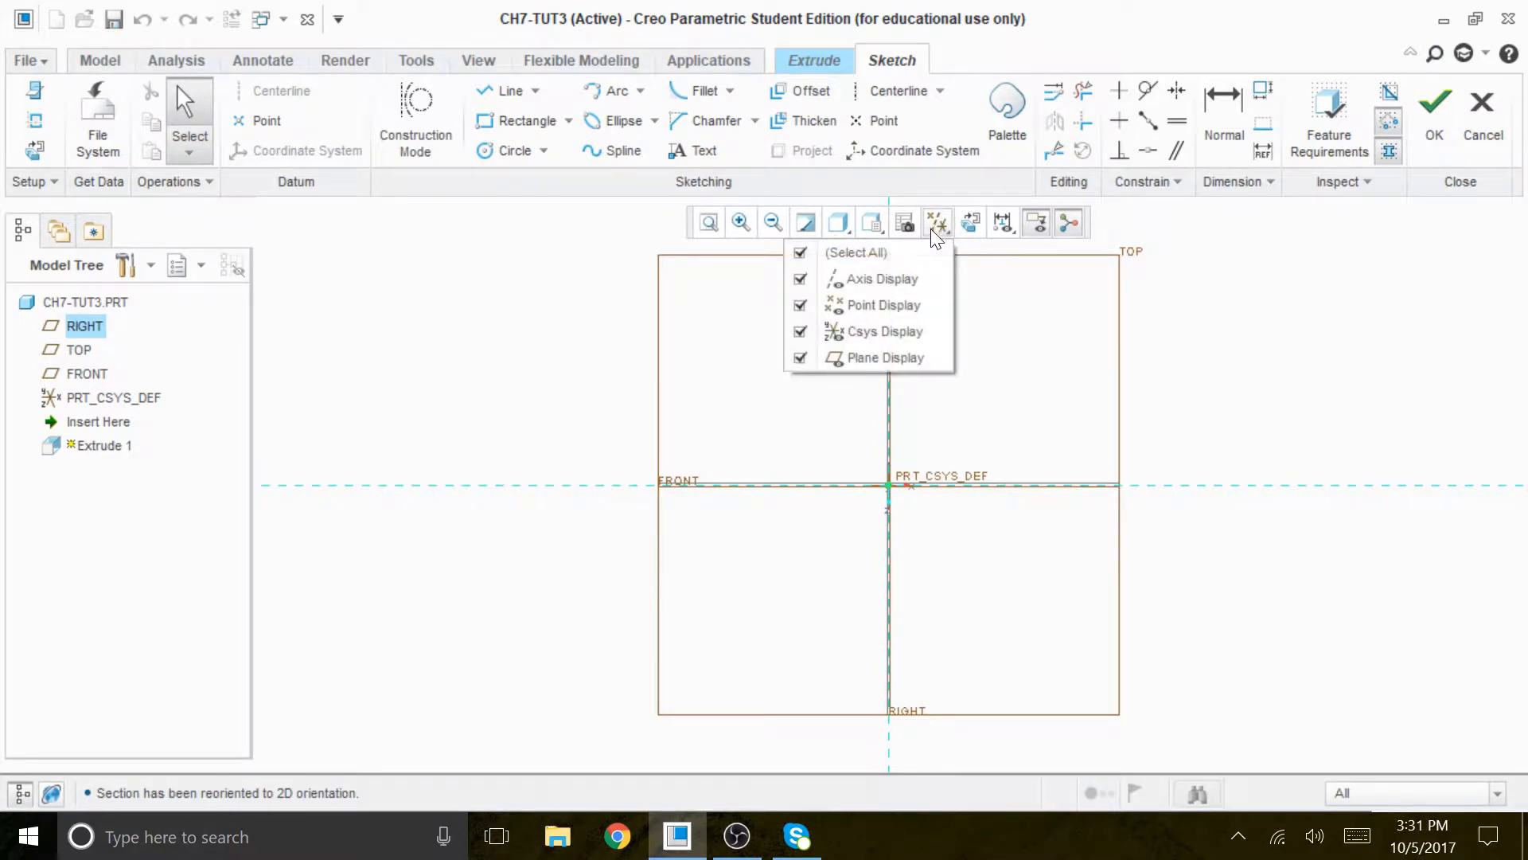
left_click(920, 253)
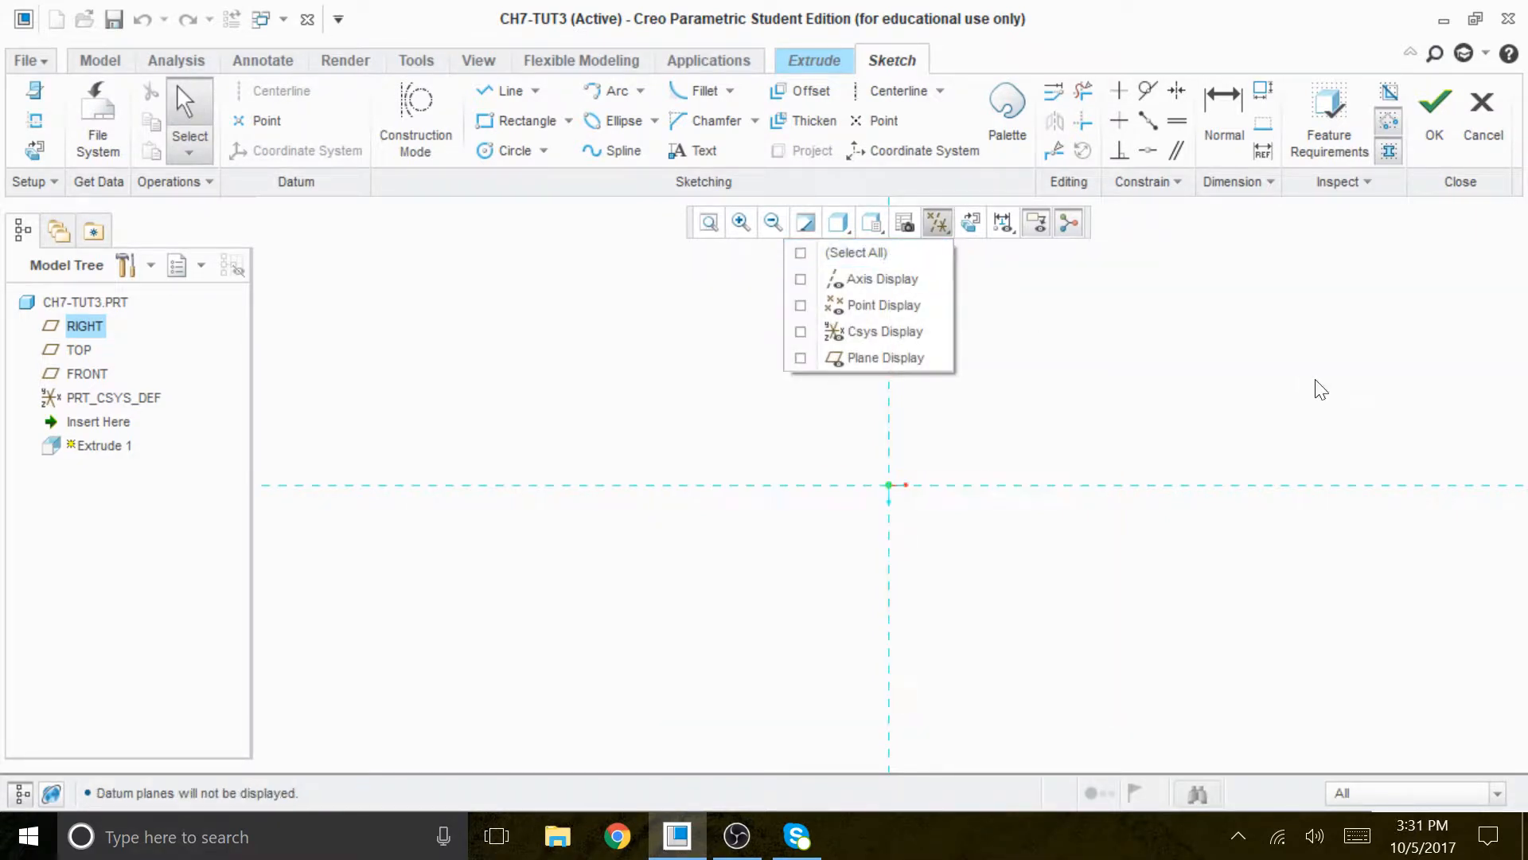
- Sketch a vertical and a horizontal construction centerline along the two reference lines through the origin
left_click(901, 86)
left_click(889, 250)
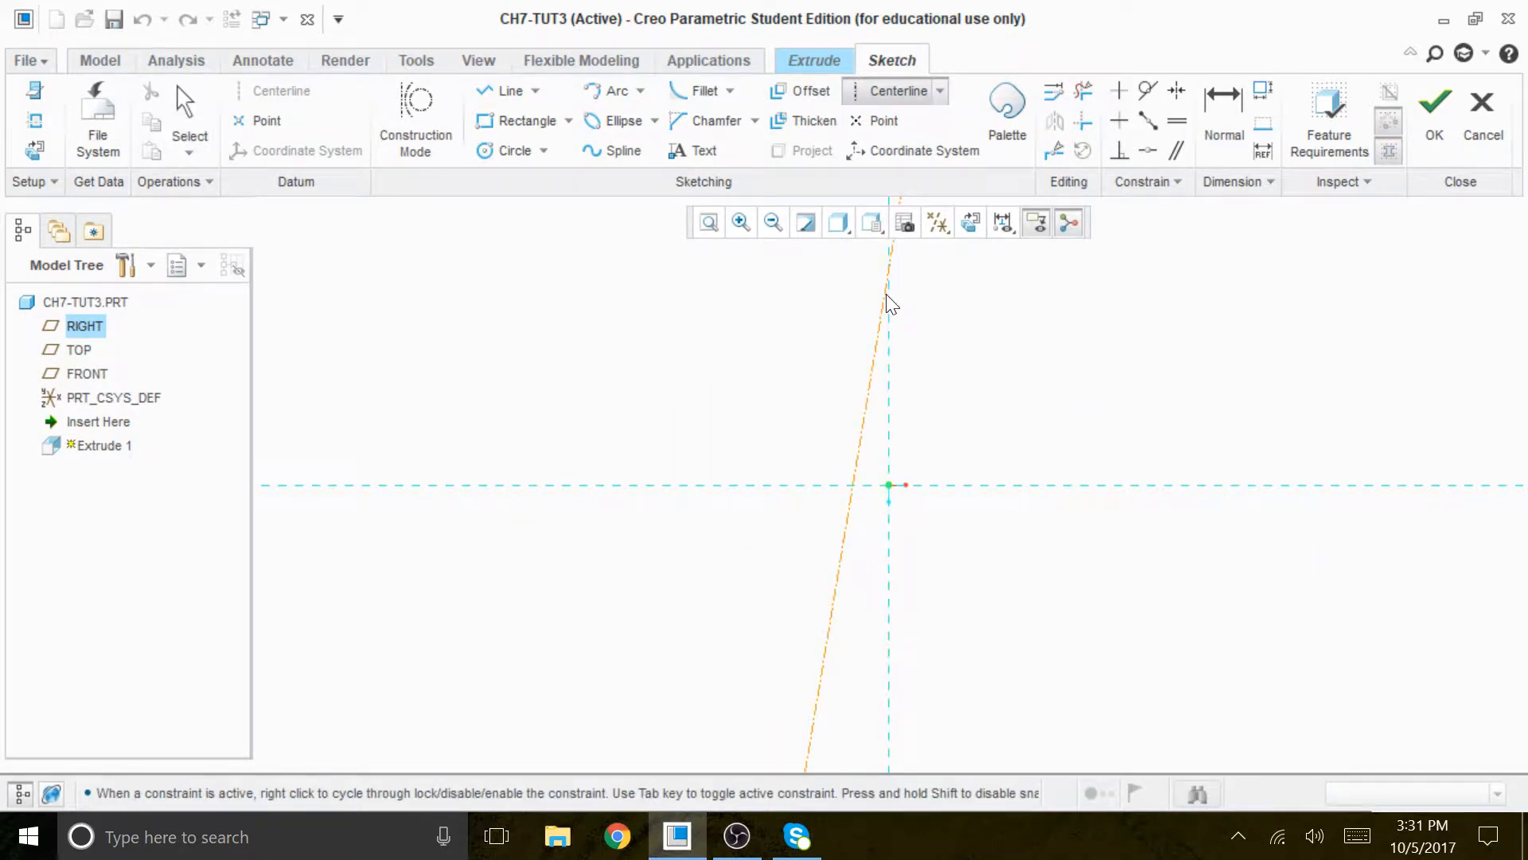
left_click(888, 323)
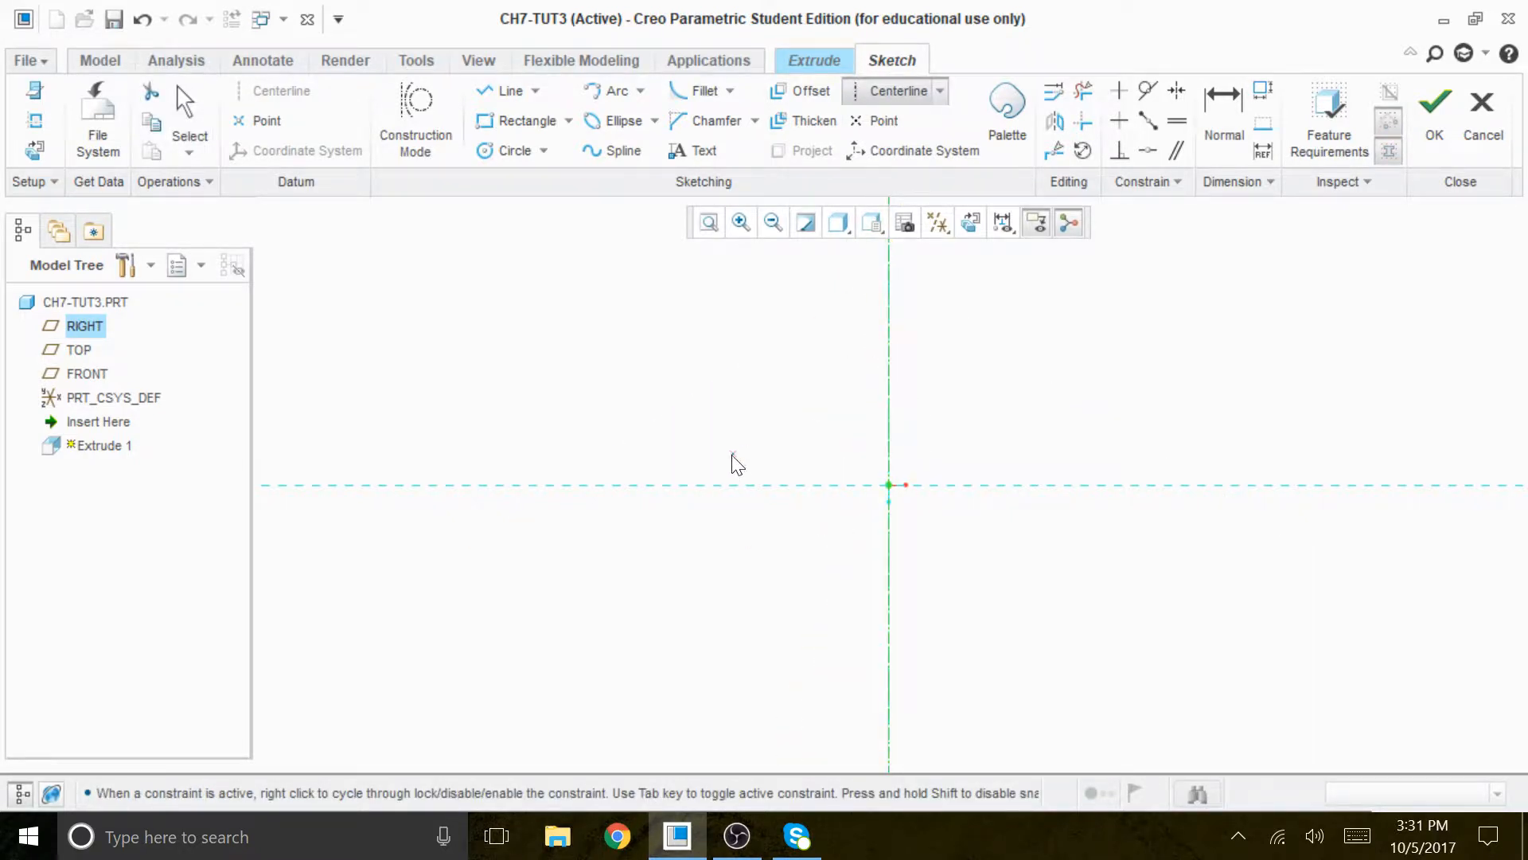
left_click(682, 486)
left_click(761, 495)
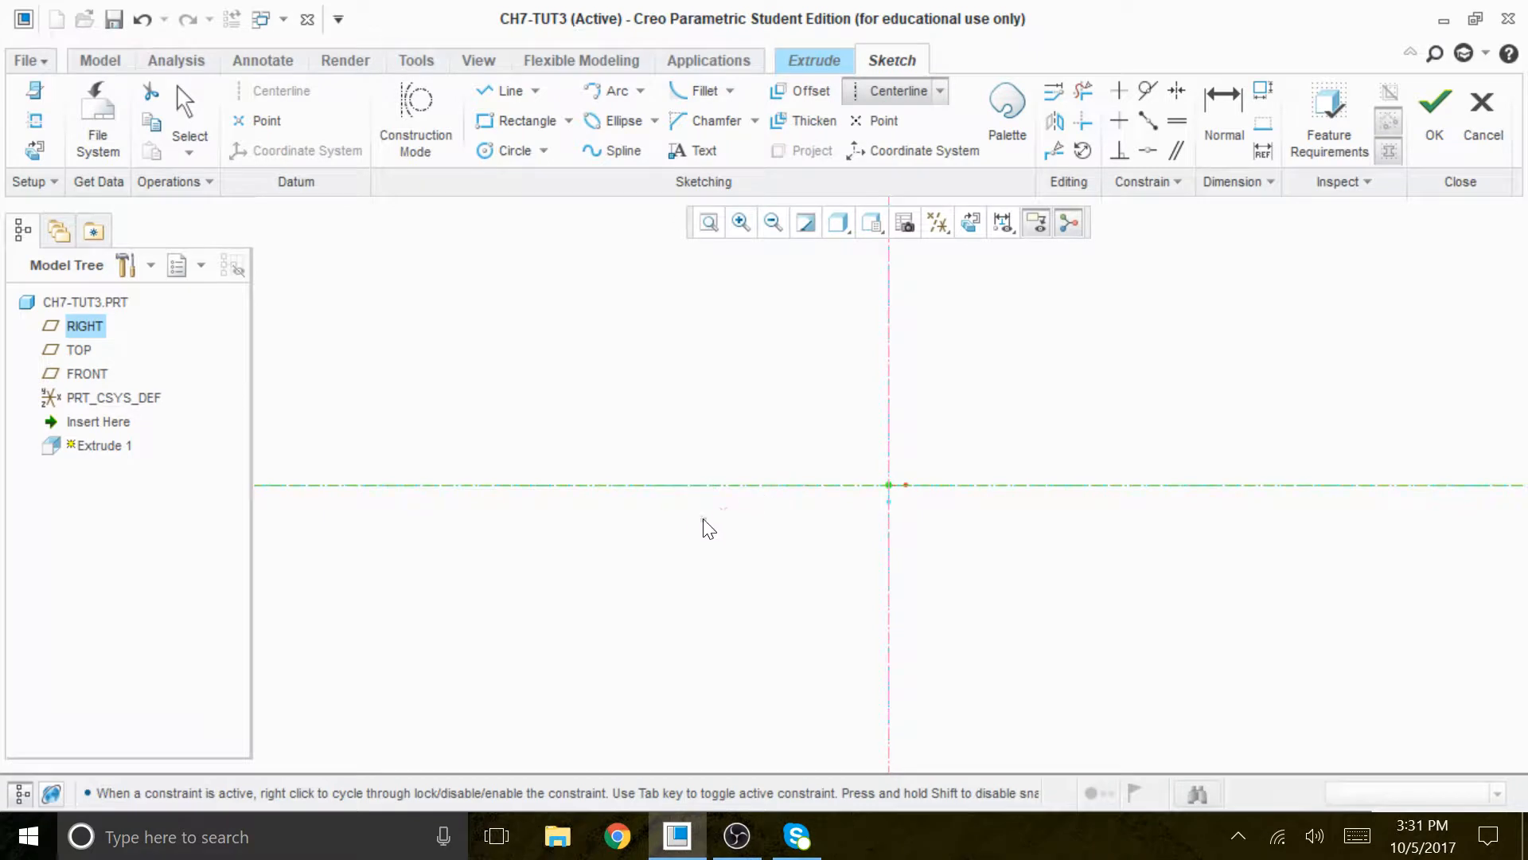
middle_click(686, 536)
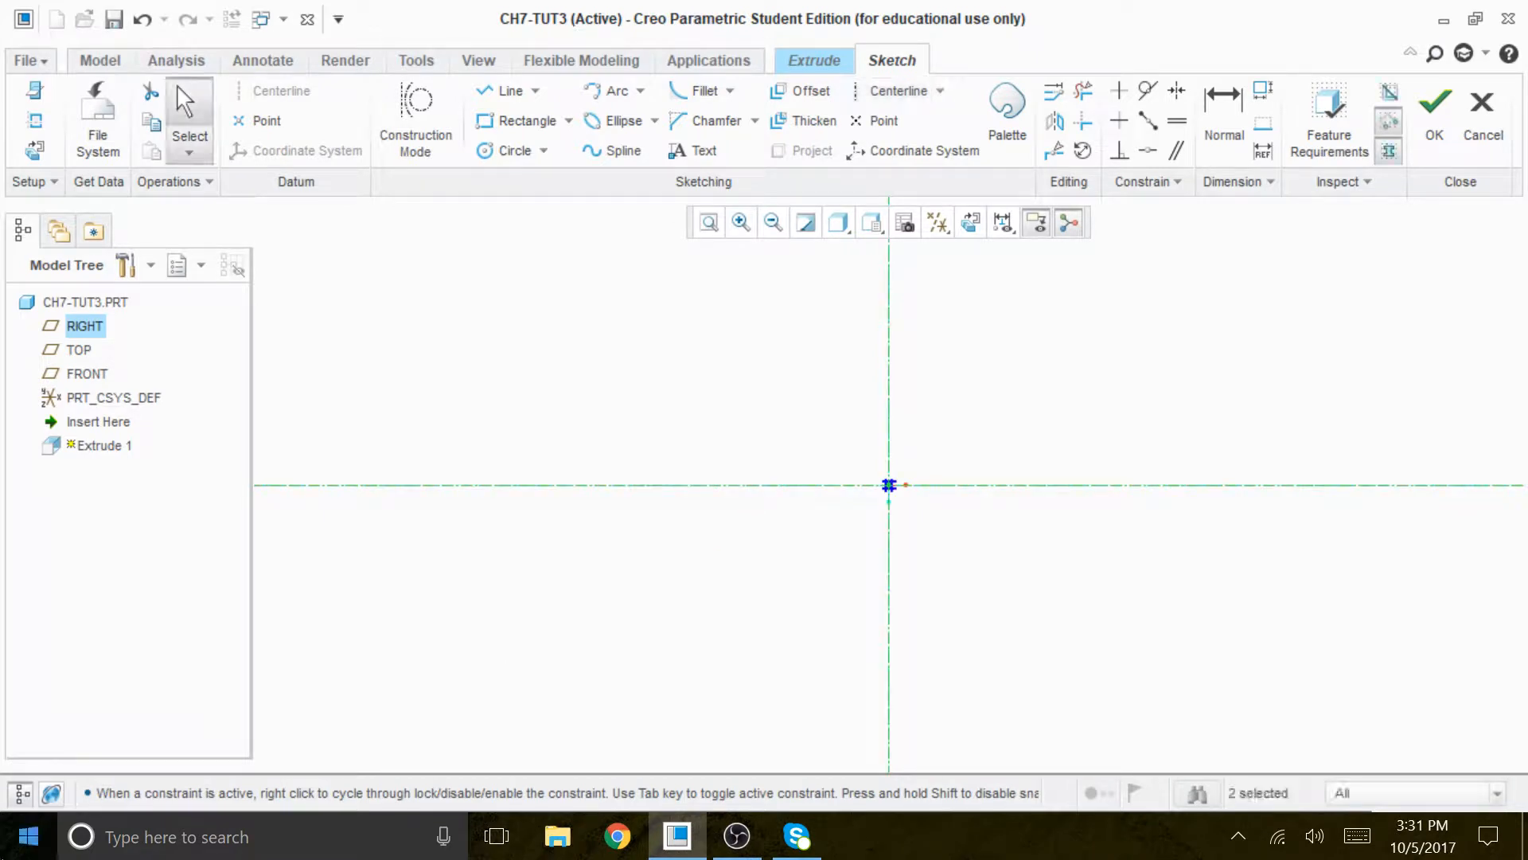
- Hide the model tree and sketch a rectangle about 393 high, symmetric about both centerlines
left_click(22, 793)
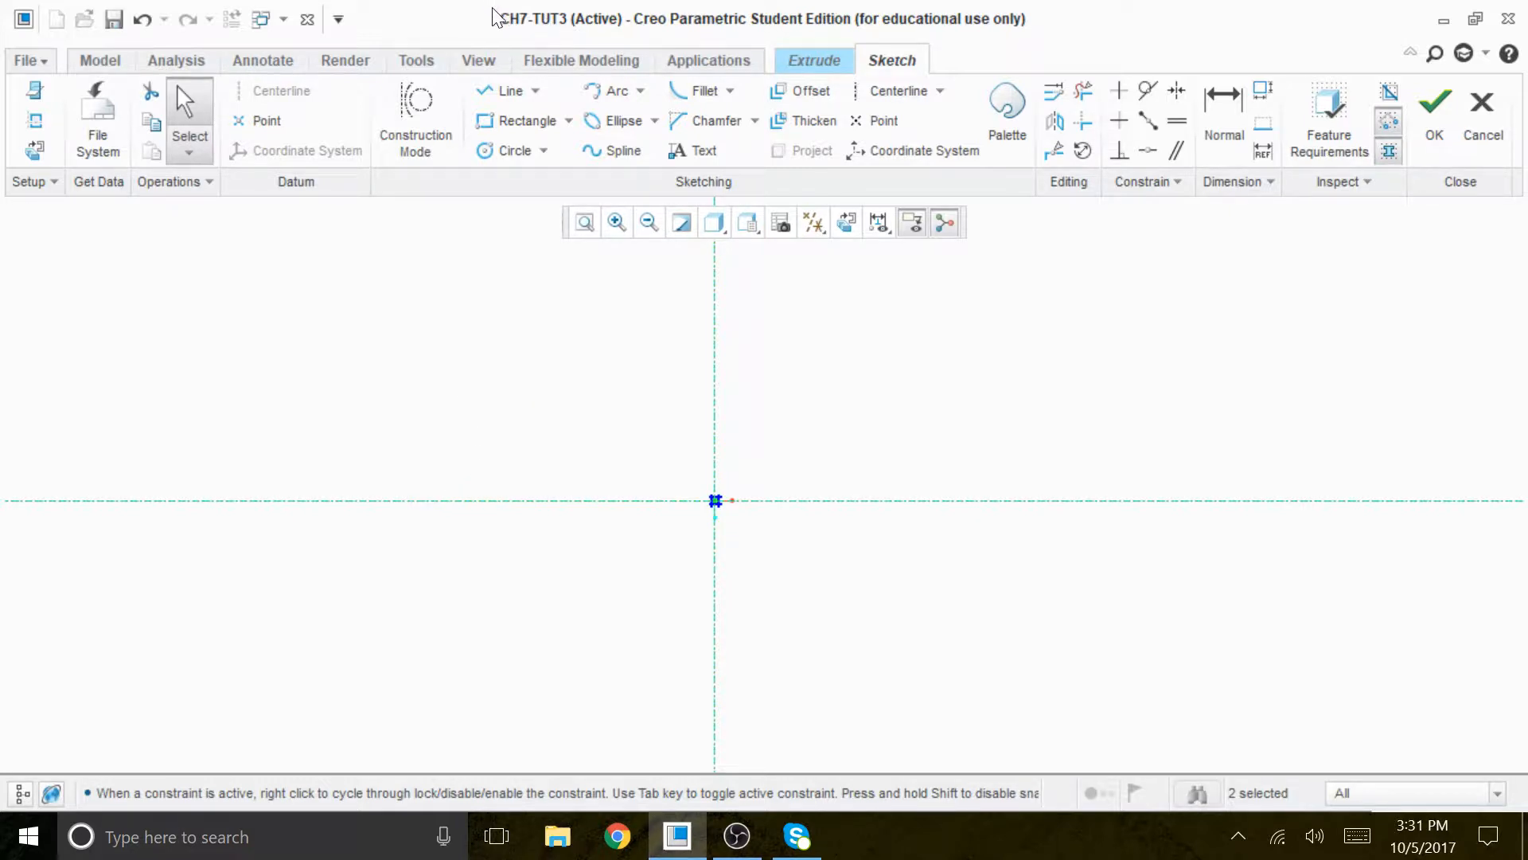
left_click(548, 121)
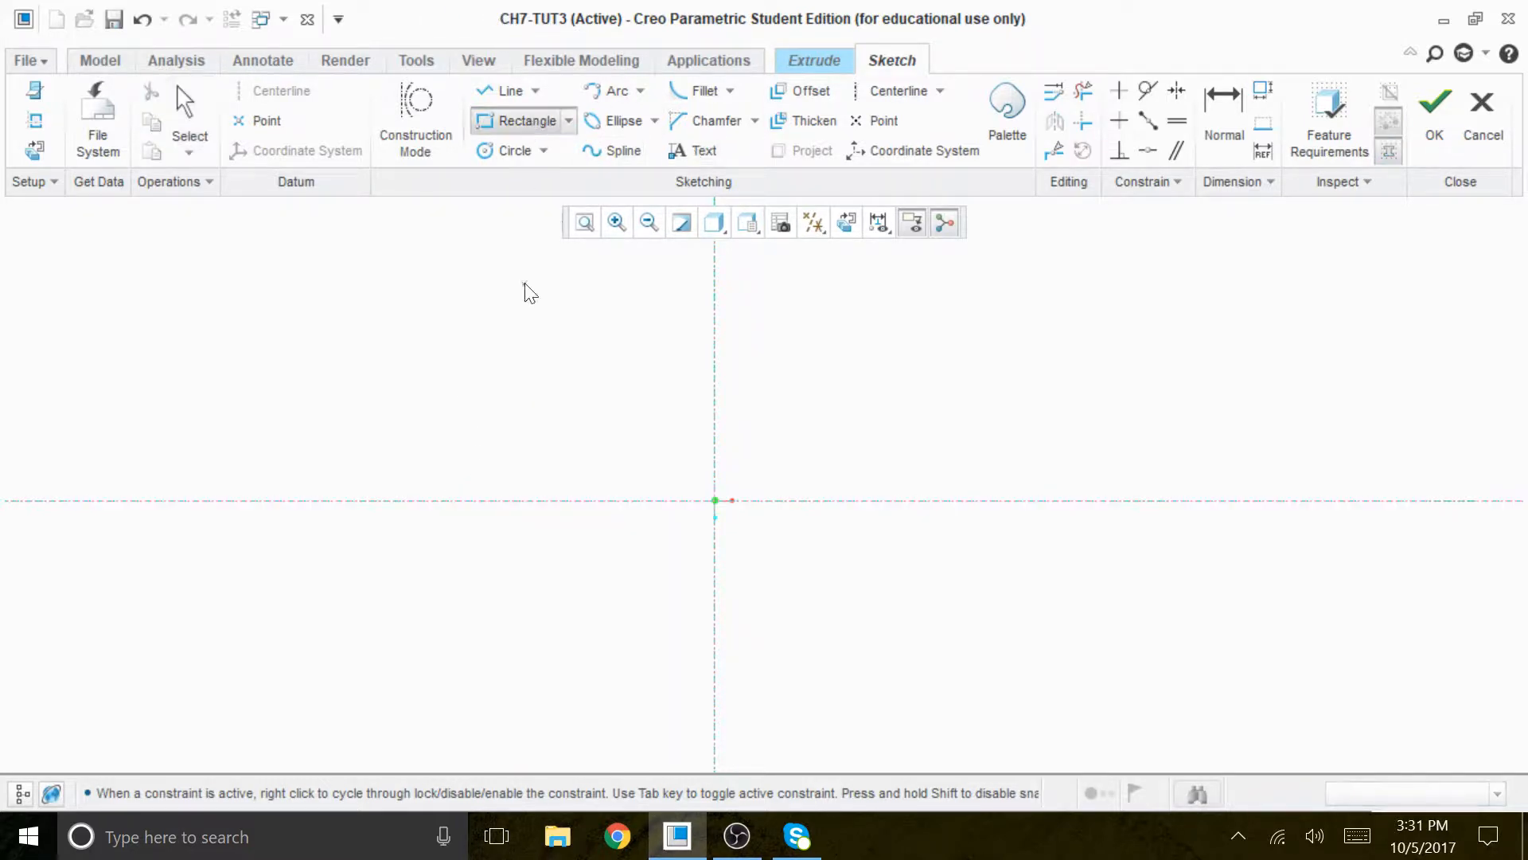
left_click(411, 358)
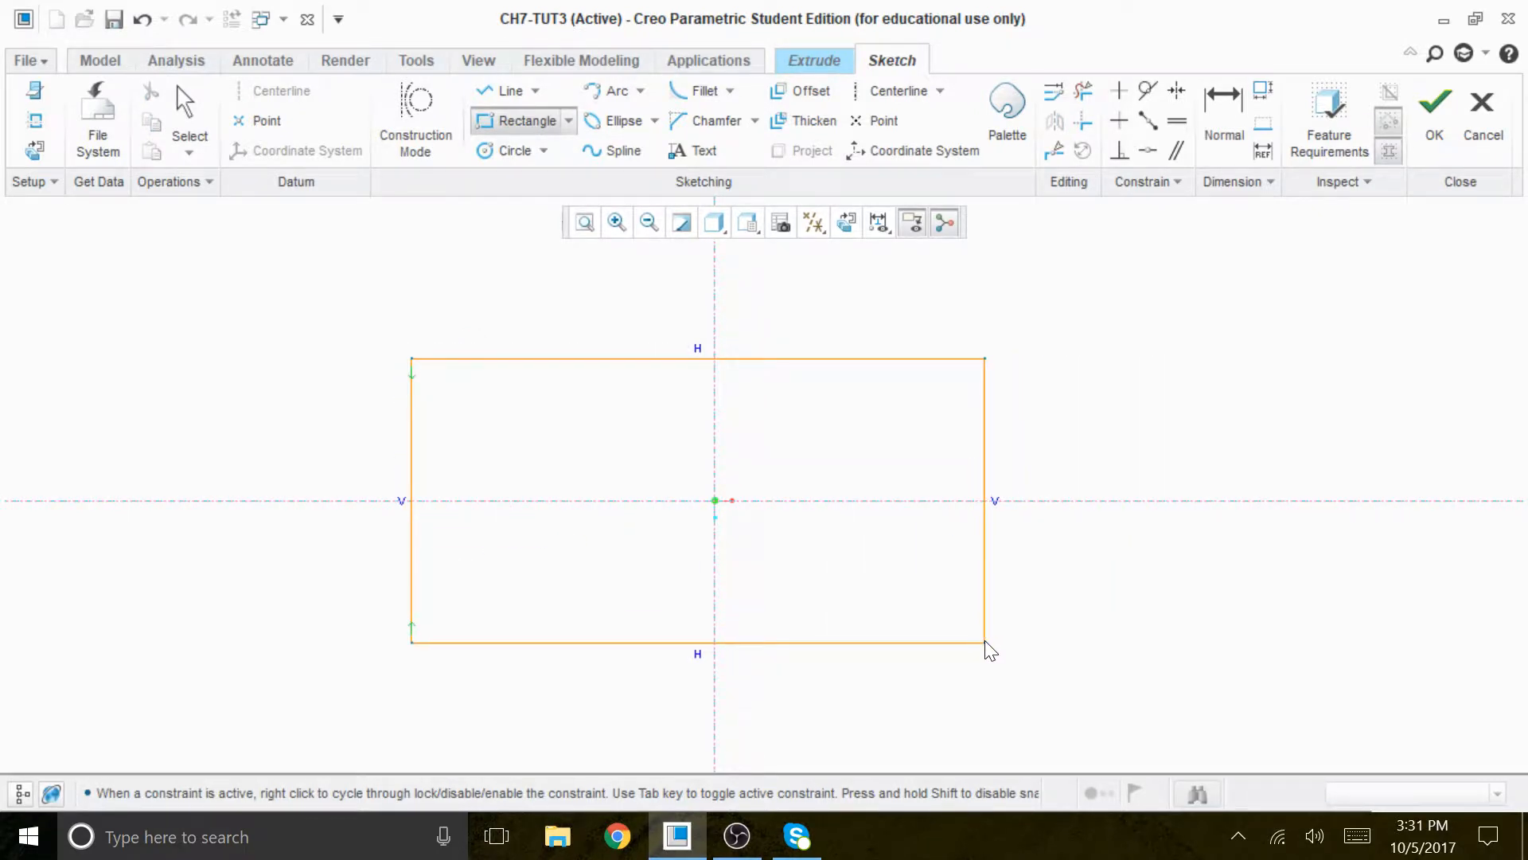
left_click(1022, 649)
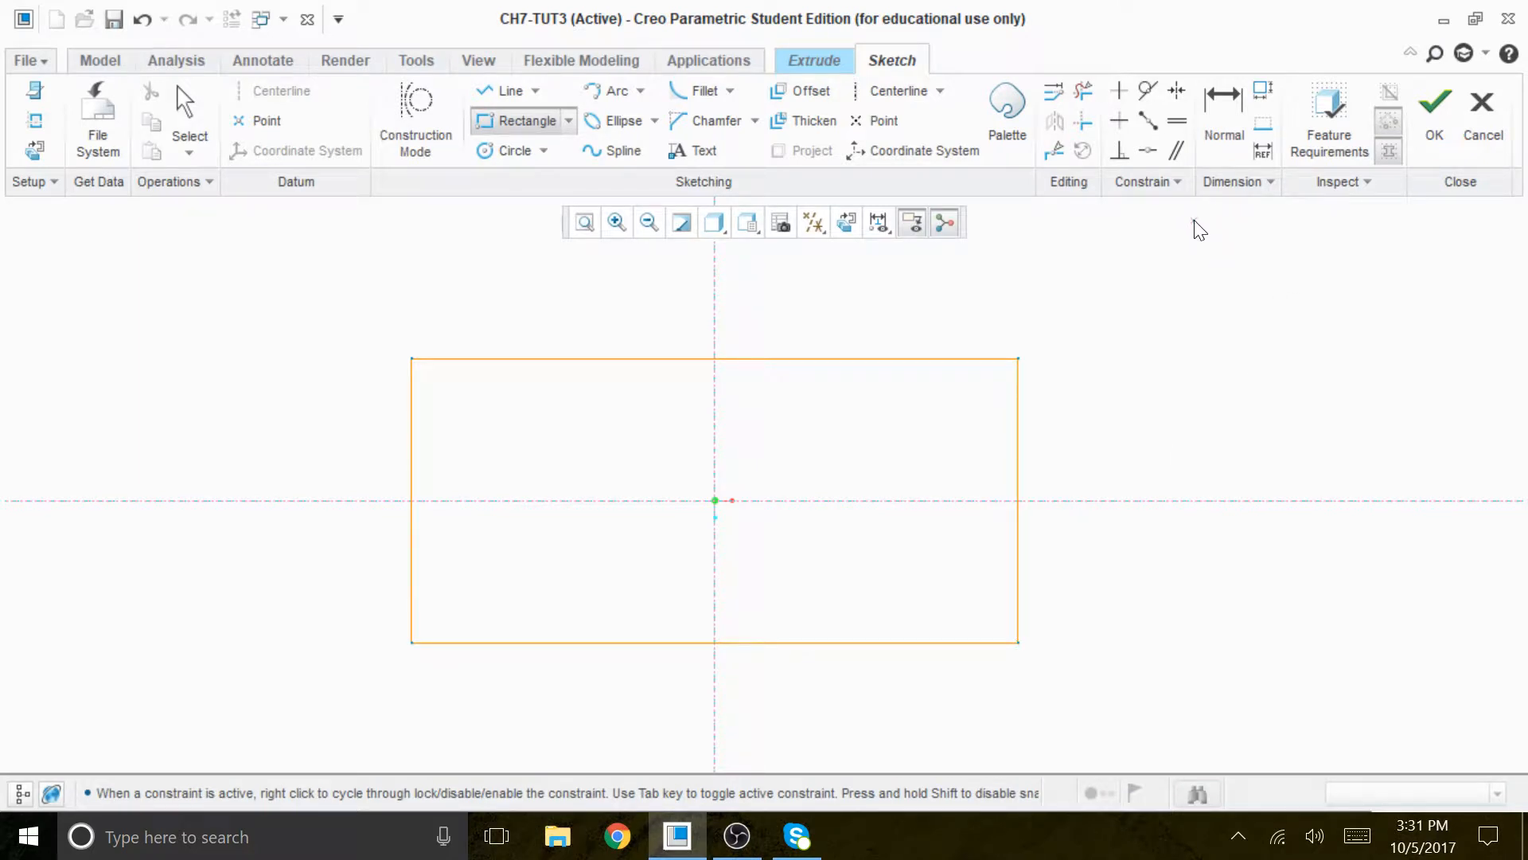
middle_click(1152, 384)
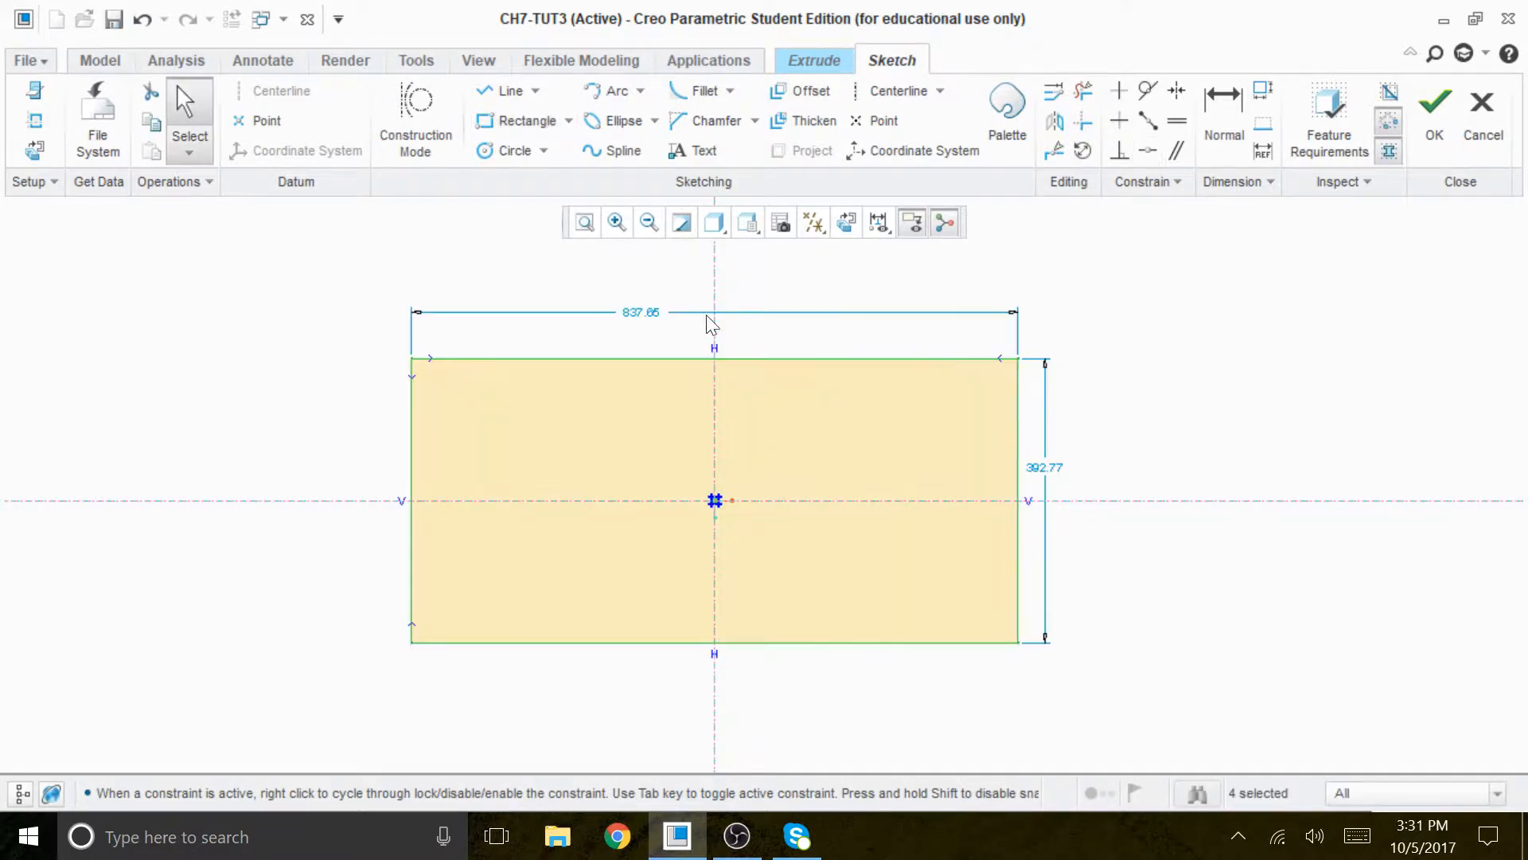
- Set the rectangle's width to 300 and its height to 150
double_click(643, 313)
type("300")
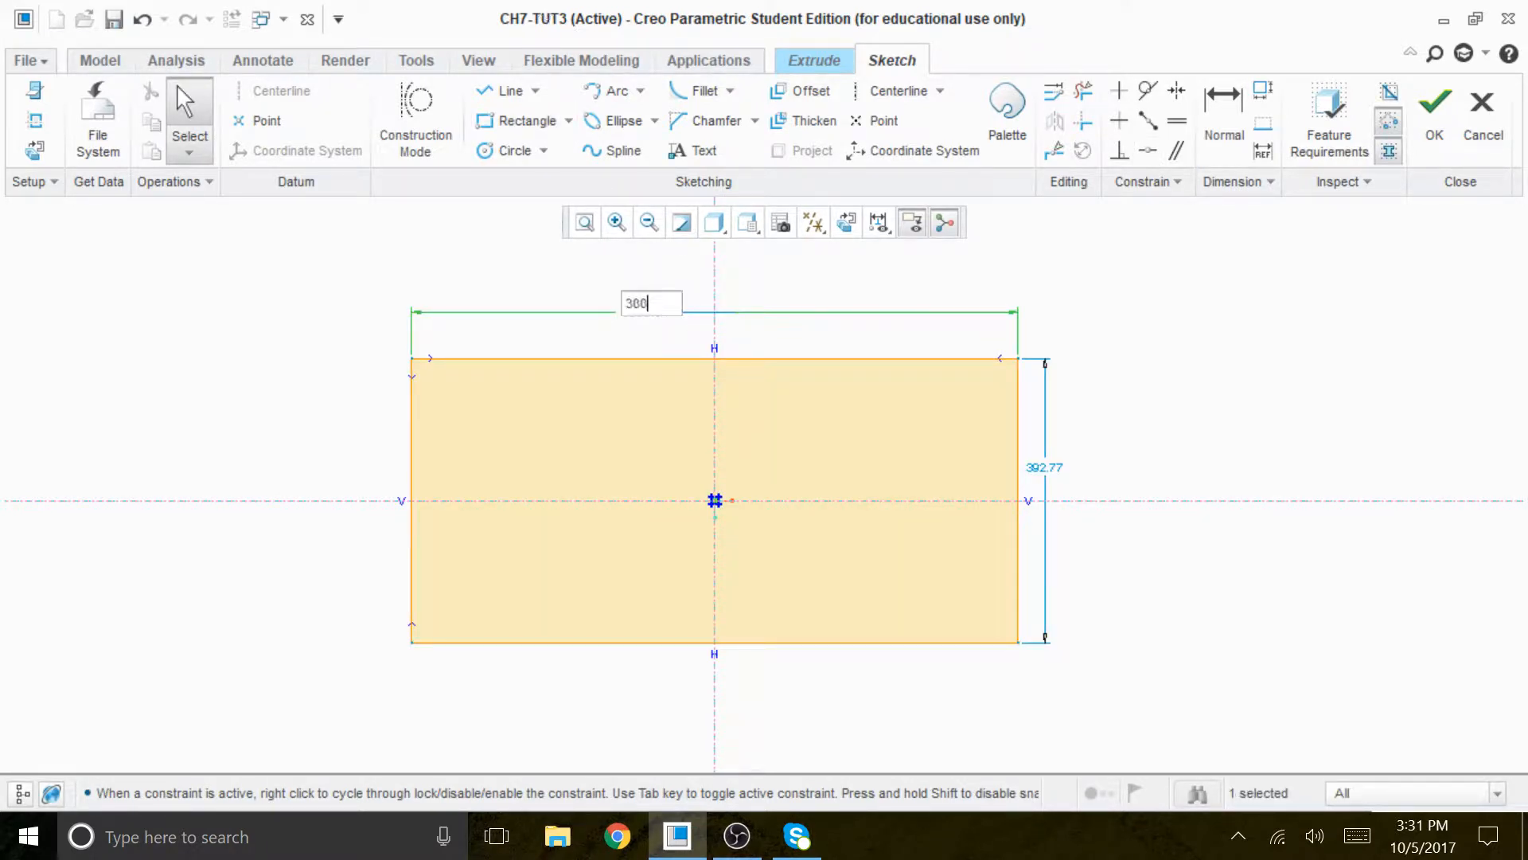
key("Return")
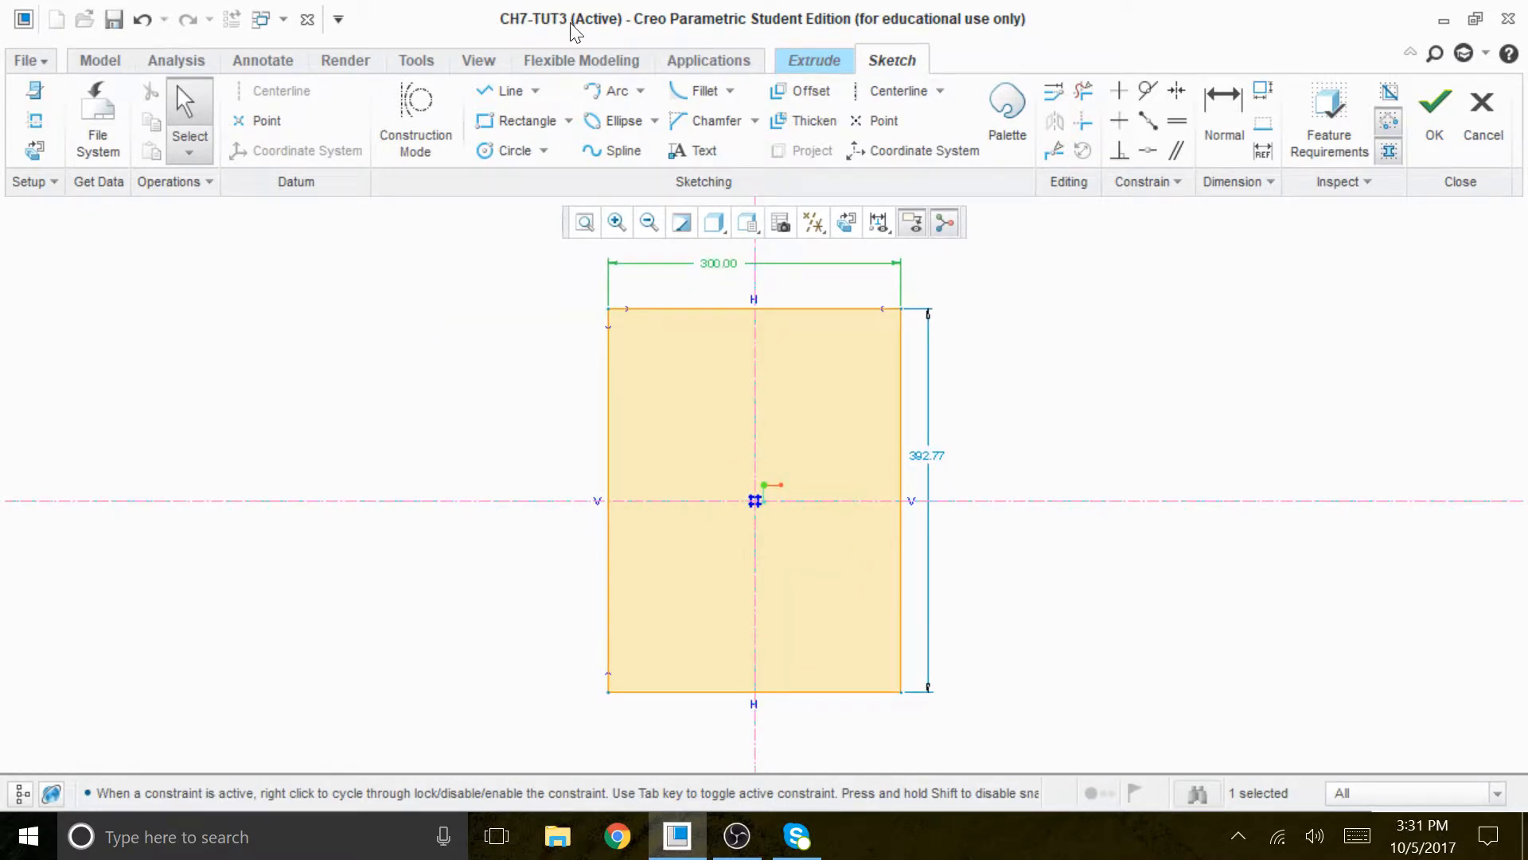
double_click(936, 456)
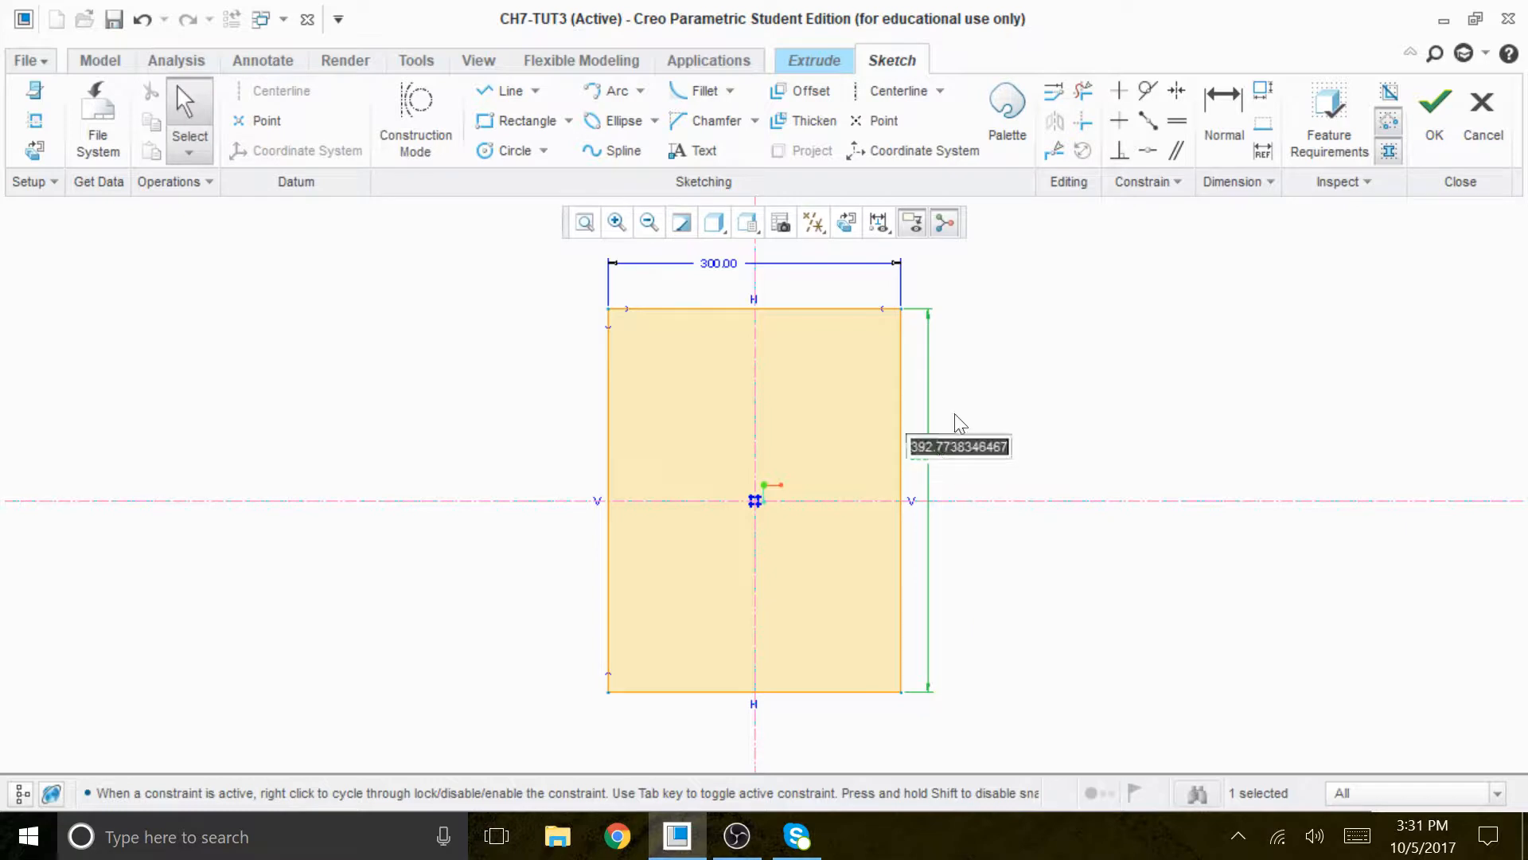
type("150")
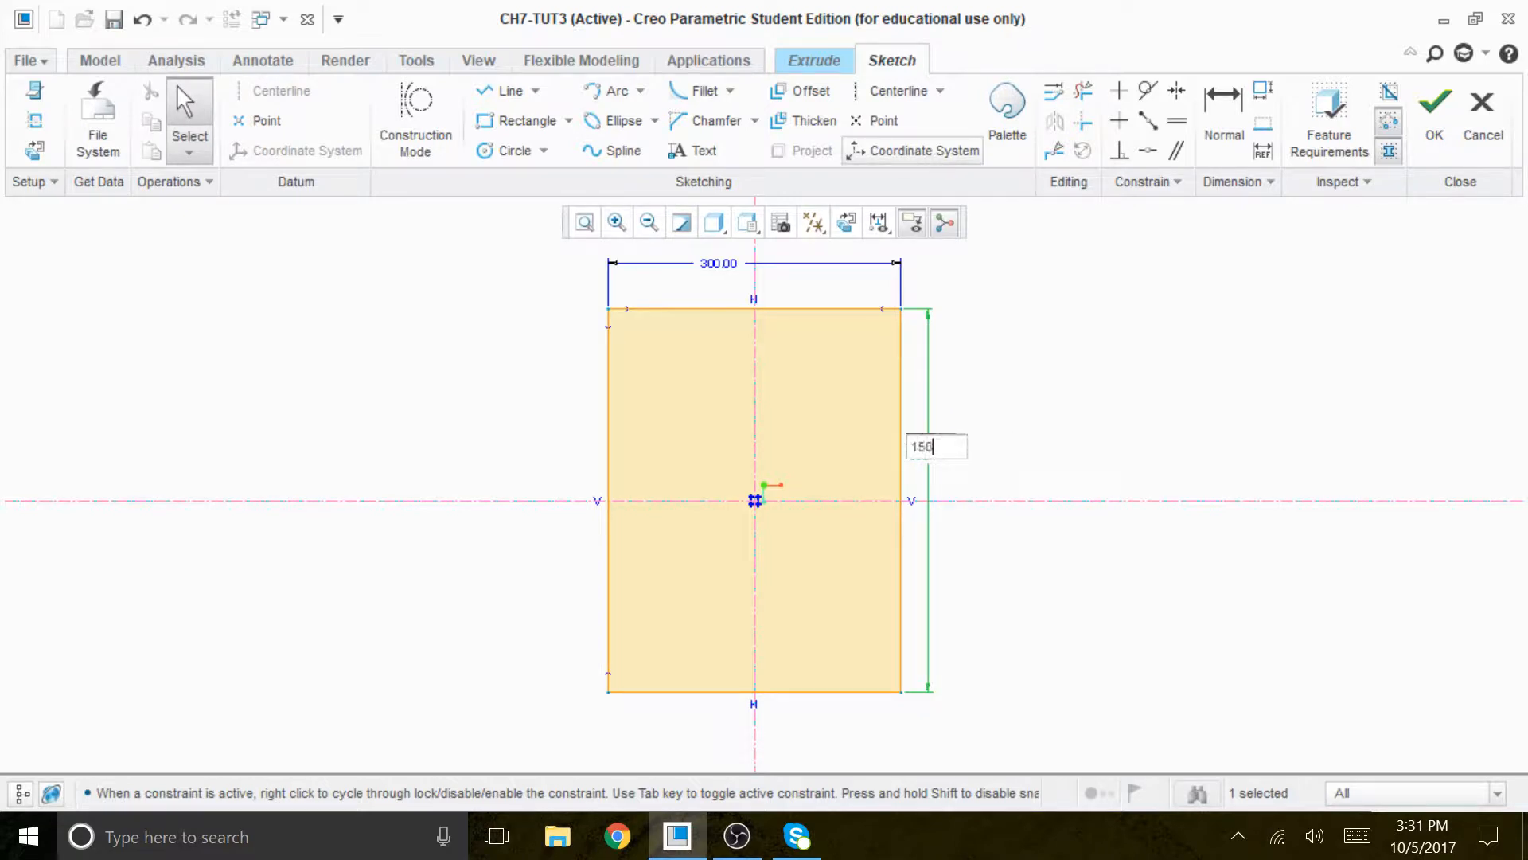
key("Return")
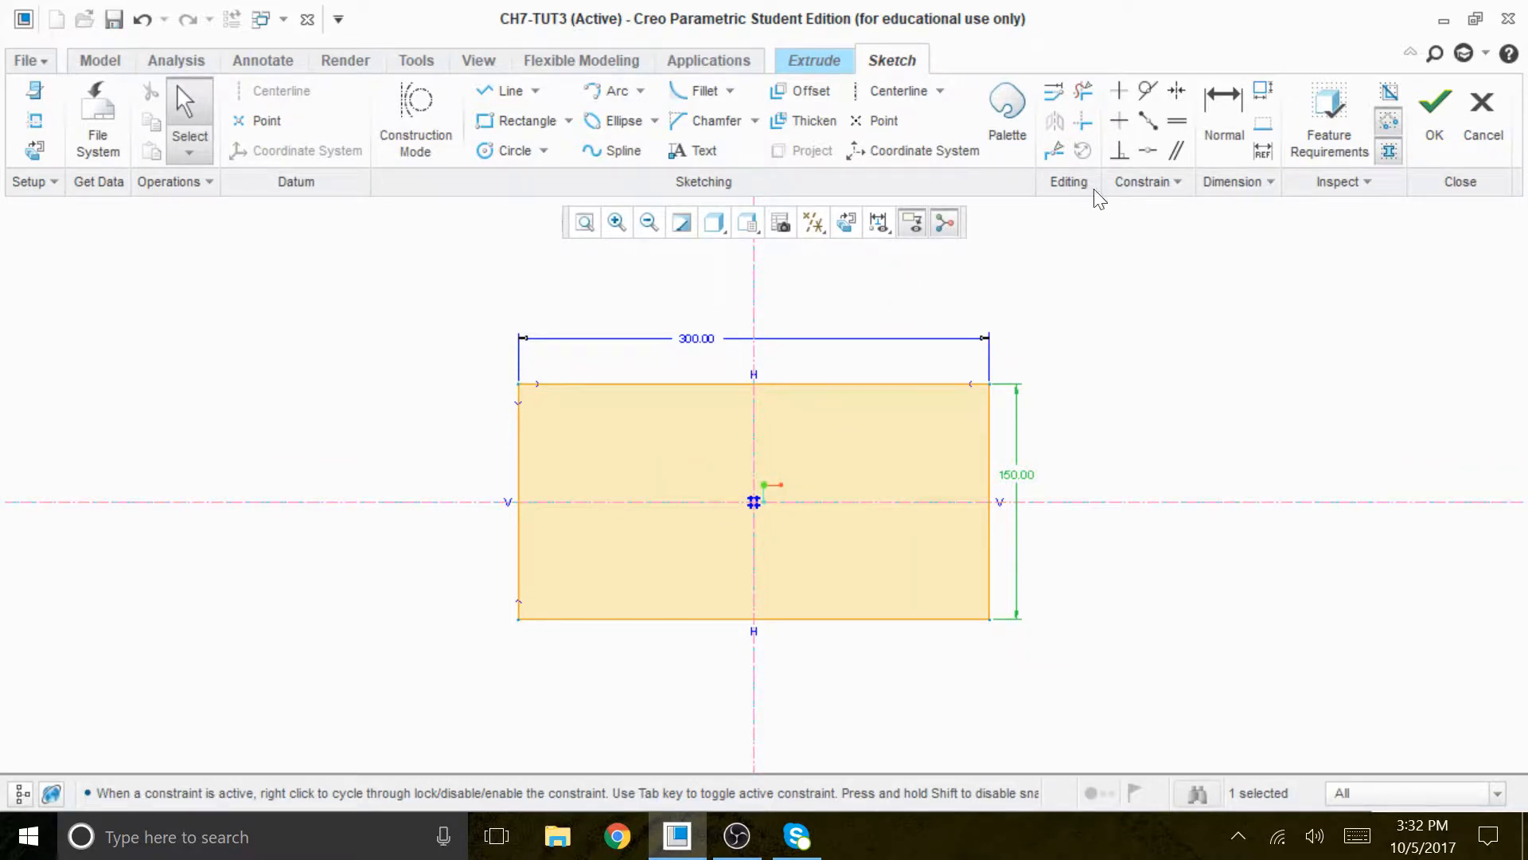
- Sketch two circles on the horizontal centerline inside the rectangle, about 41 in diameter near the left edge and about 35 near the right edge
left_click(519, 151)
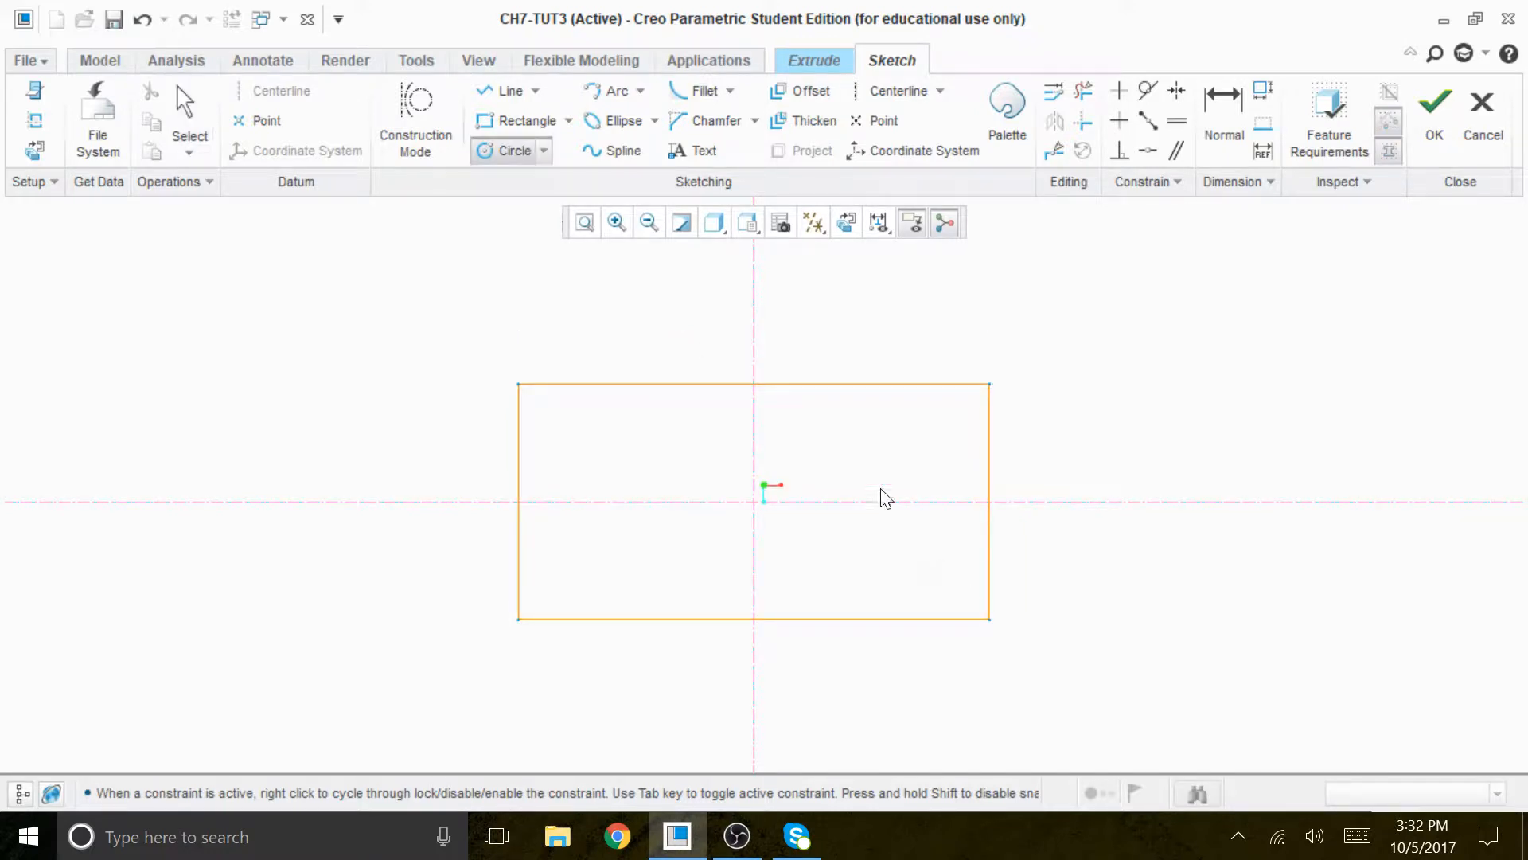
left_click(908, 501)
left_click(935, 514)
left_click(593, 502)
left_click(633, 544)
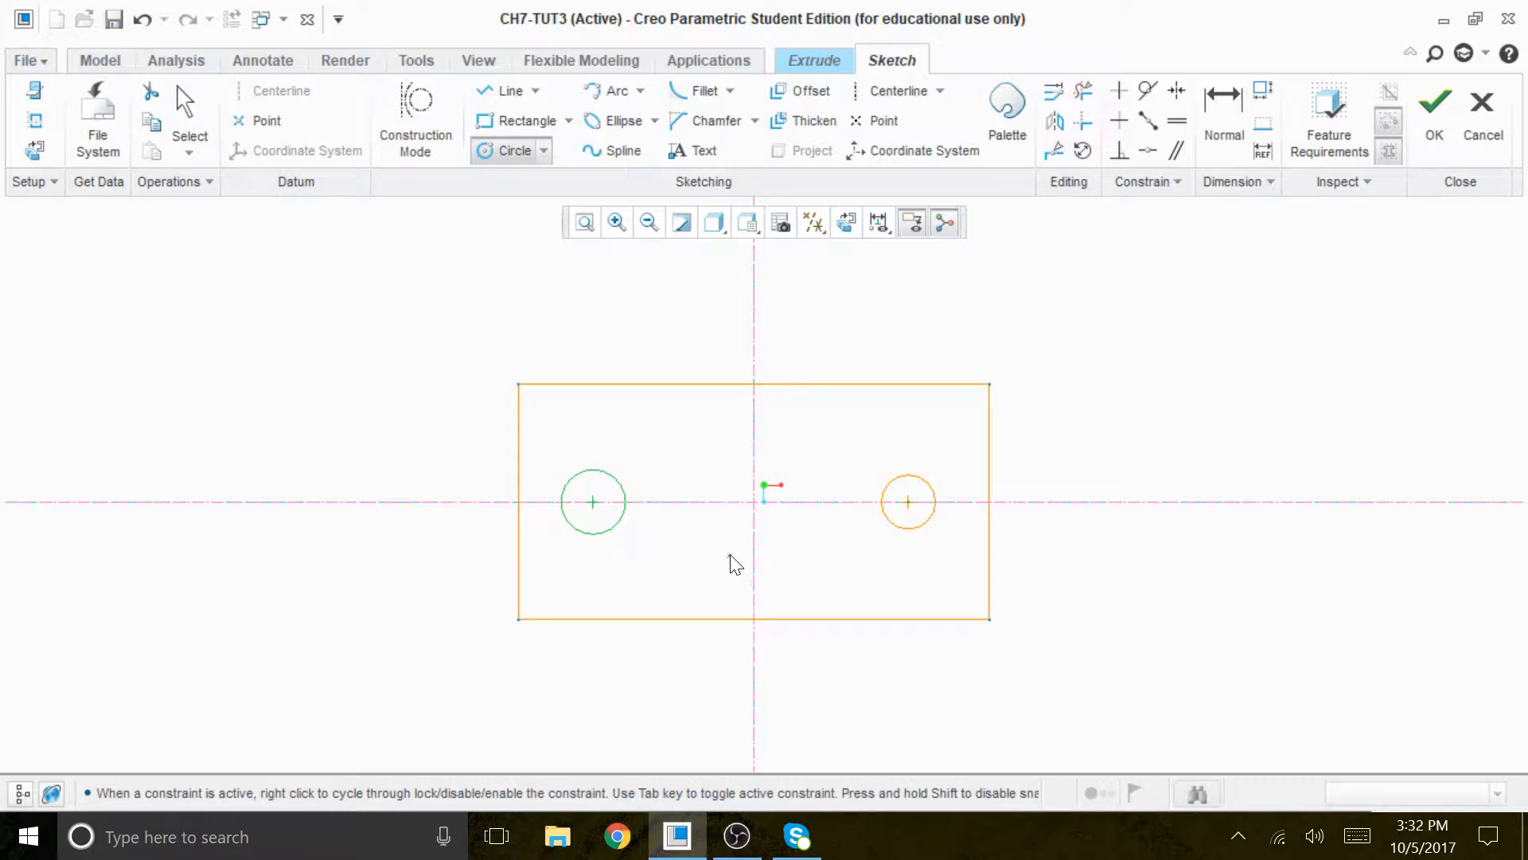
middle_click(1087, 654)
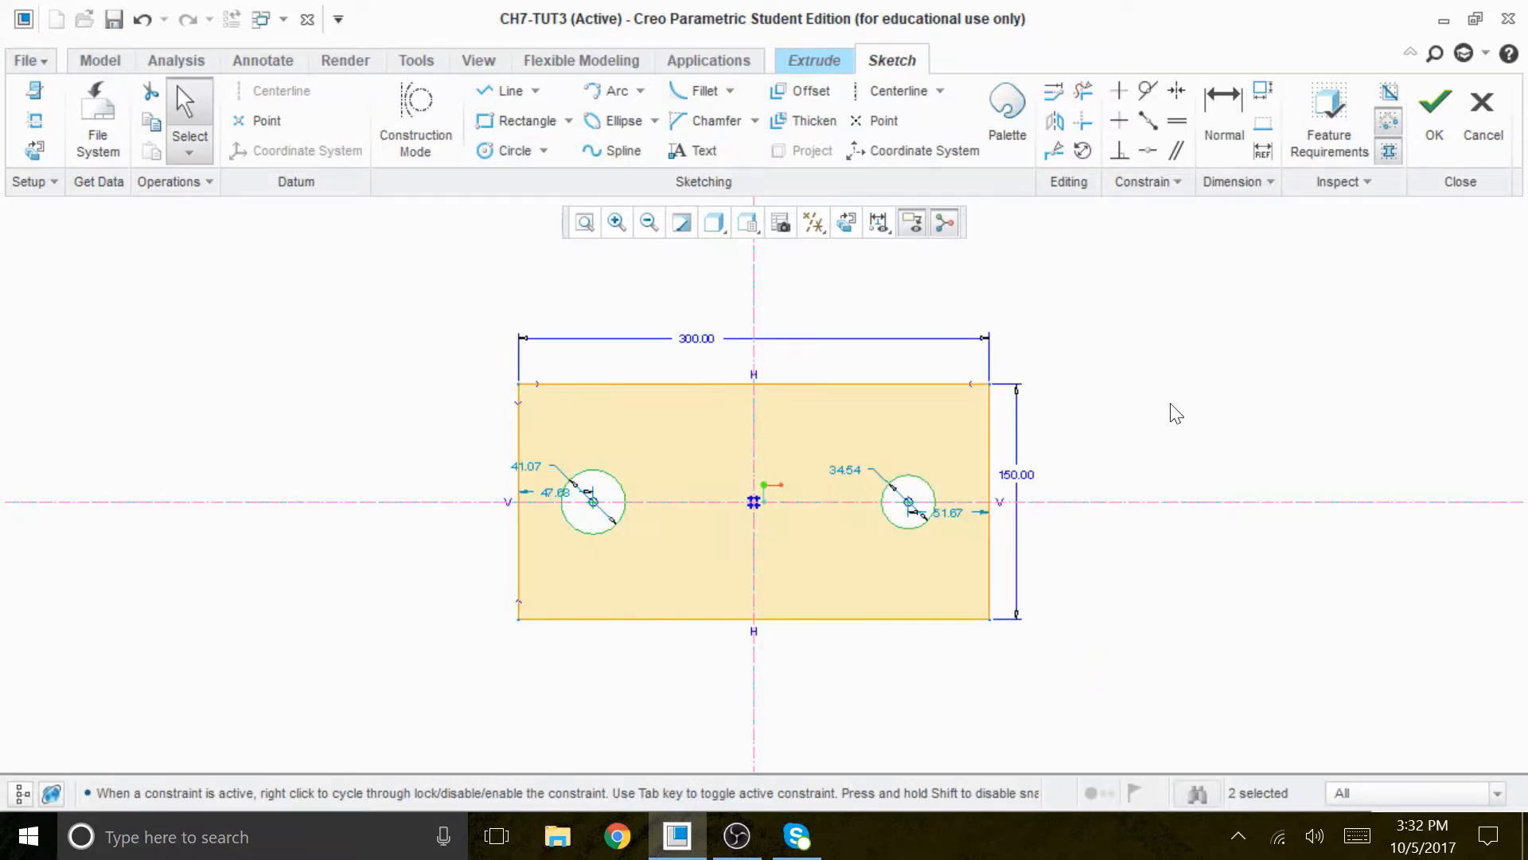
- Constrain the two circle centers to be symmetric about the vertical centerline
left_click(1176, 90)
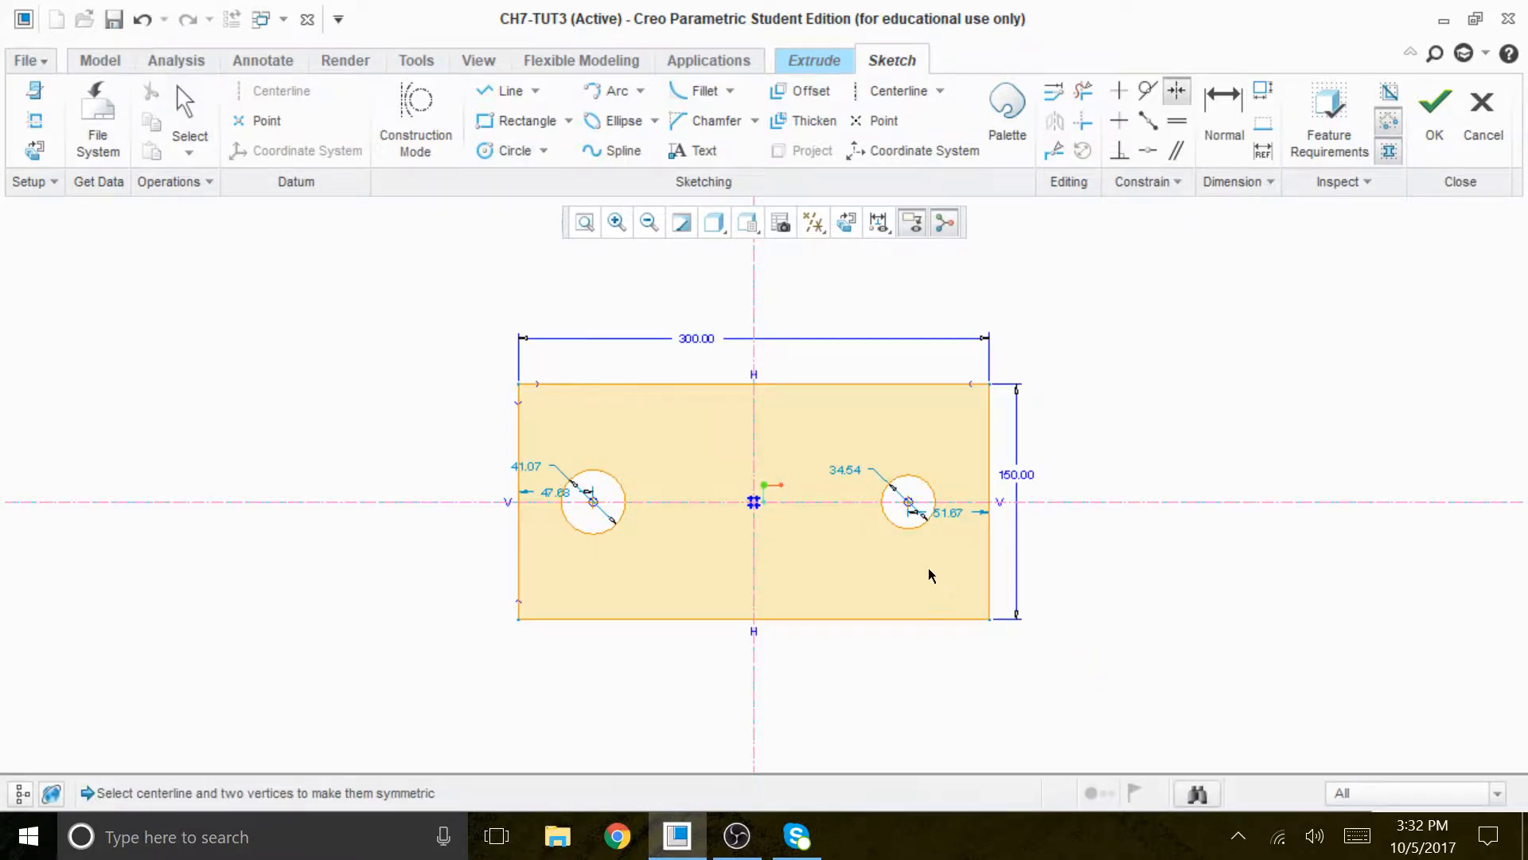
left_click(908, 502)
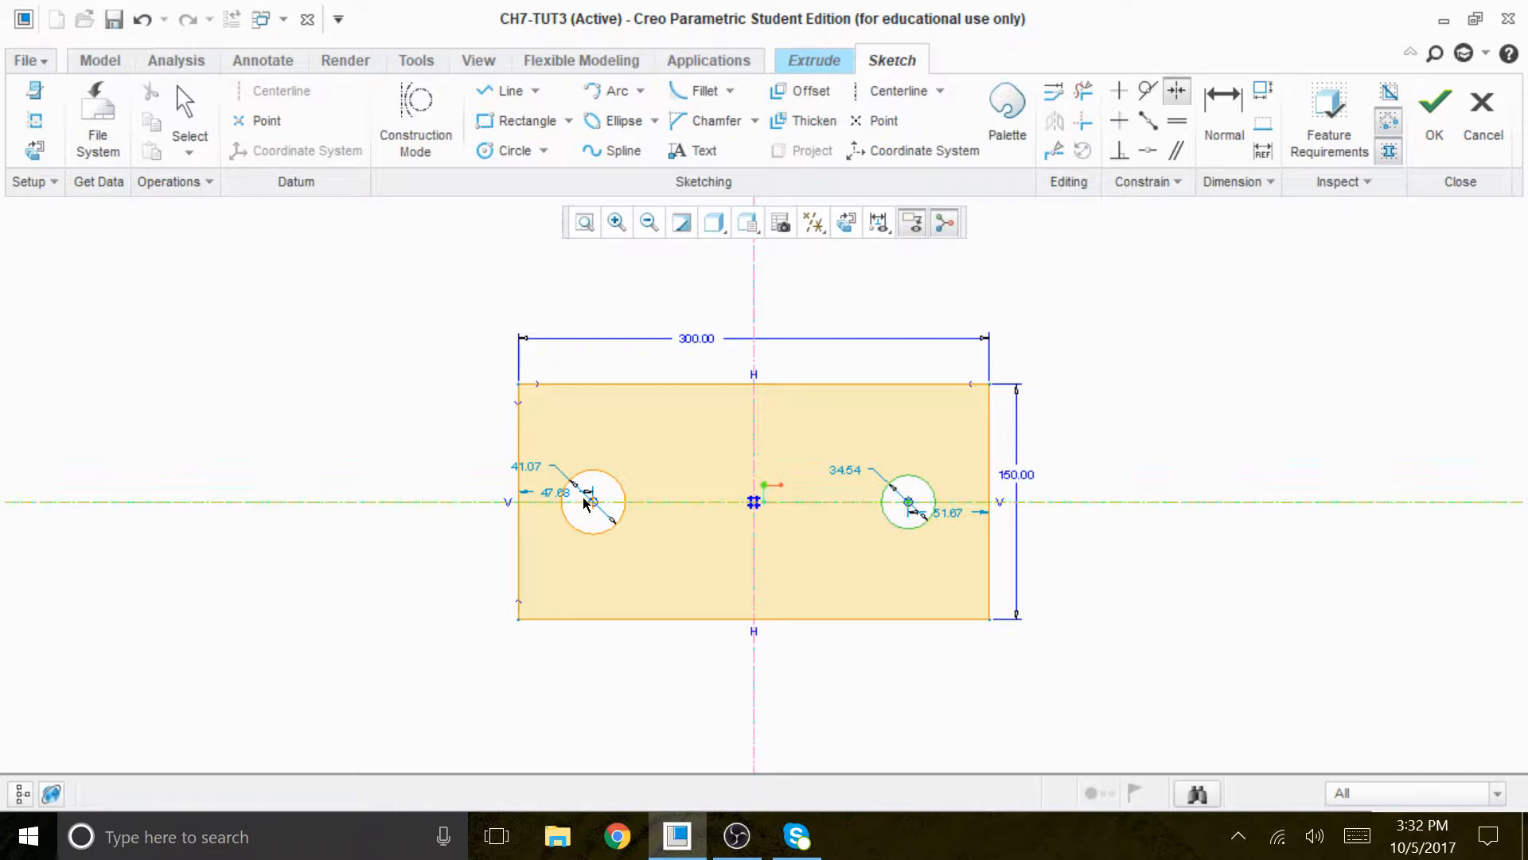
left_click(756, 310)
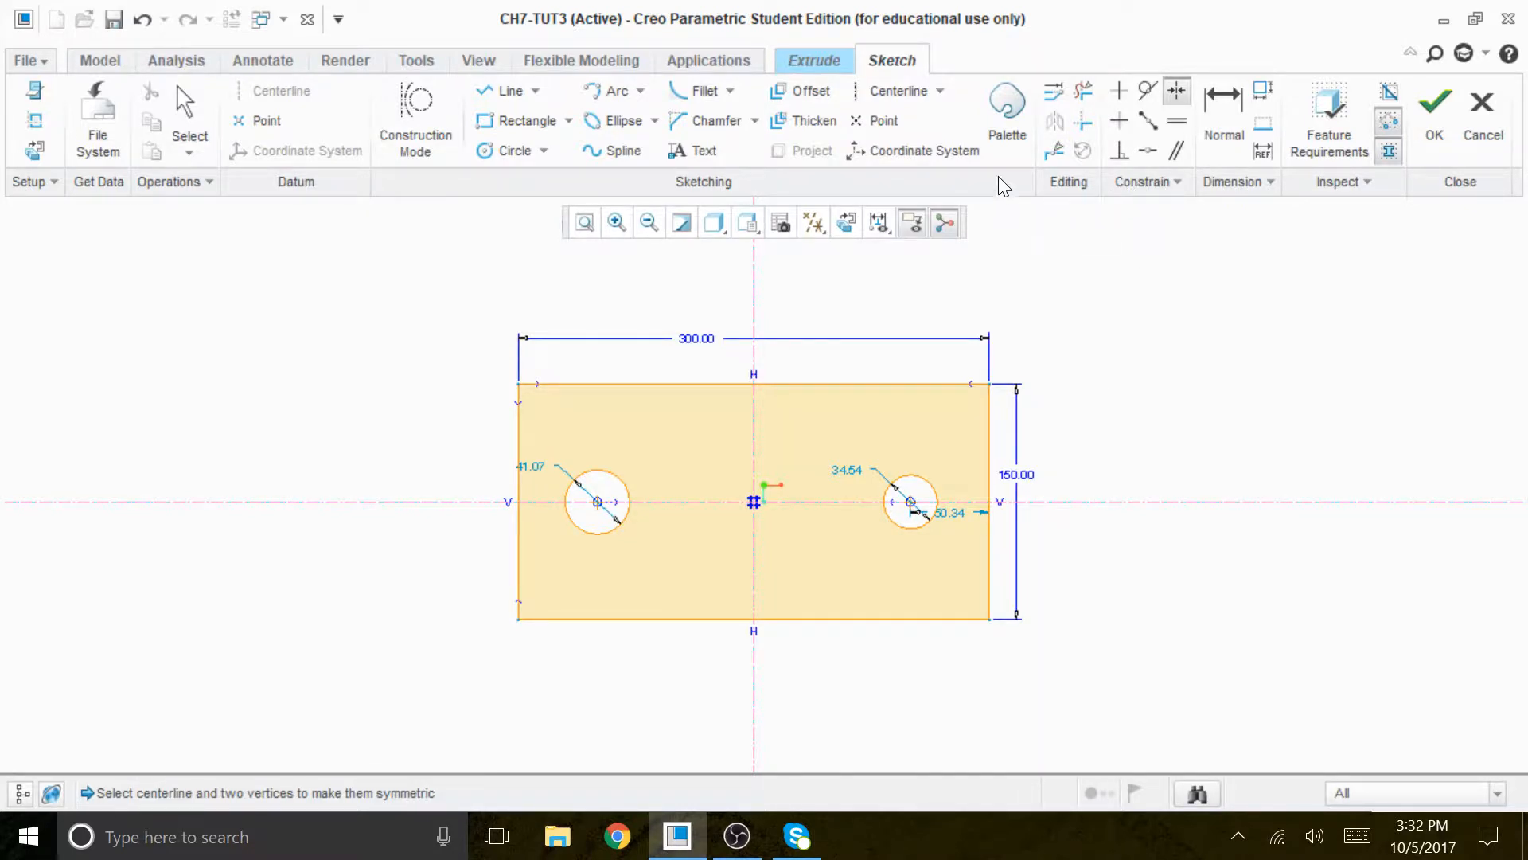
- Dimension the horizontal distance between the two circle centers and set it to 230
left_click(1223, 107)
left_click(911, 503)
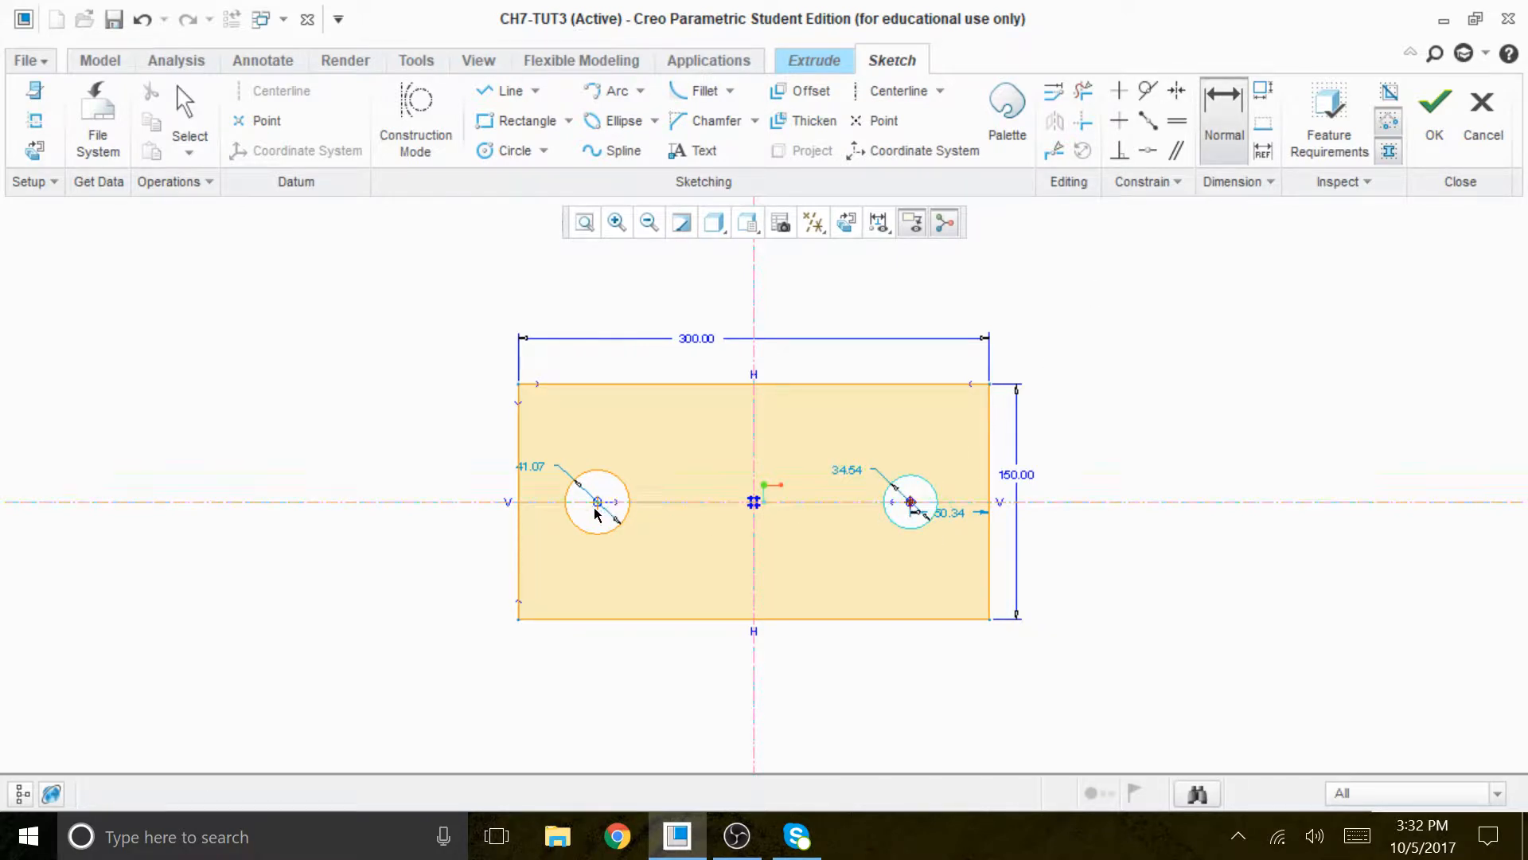
middle_click(729, 368)
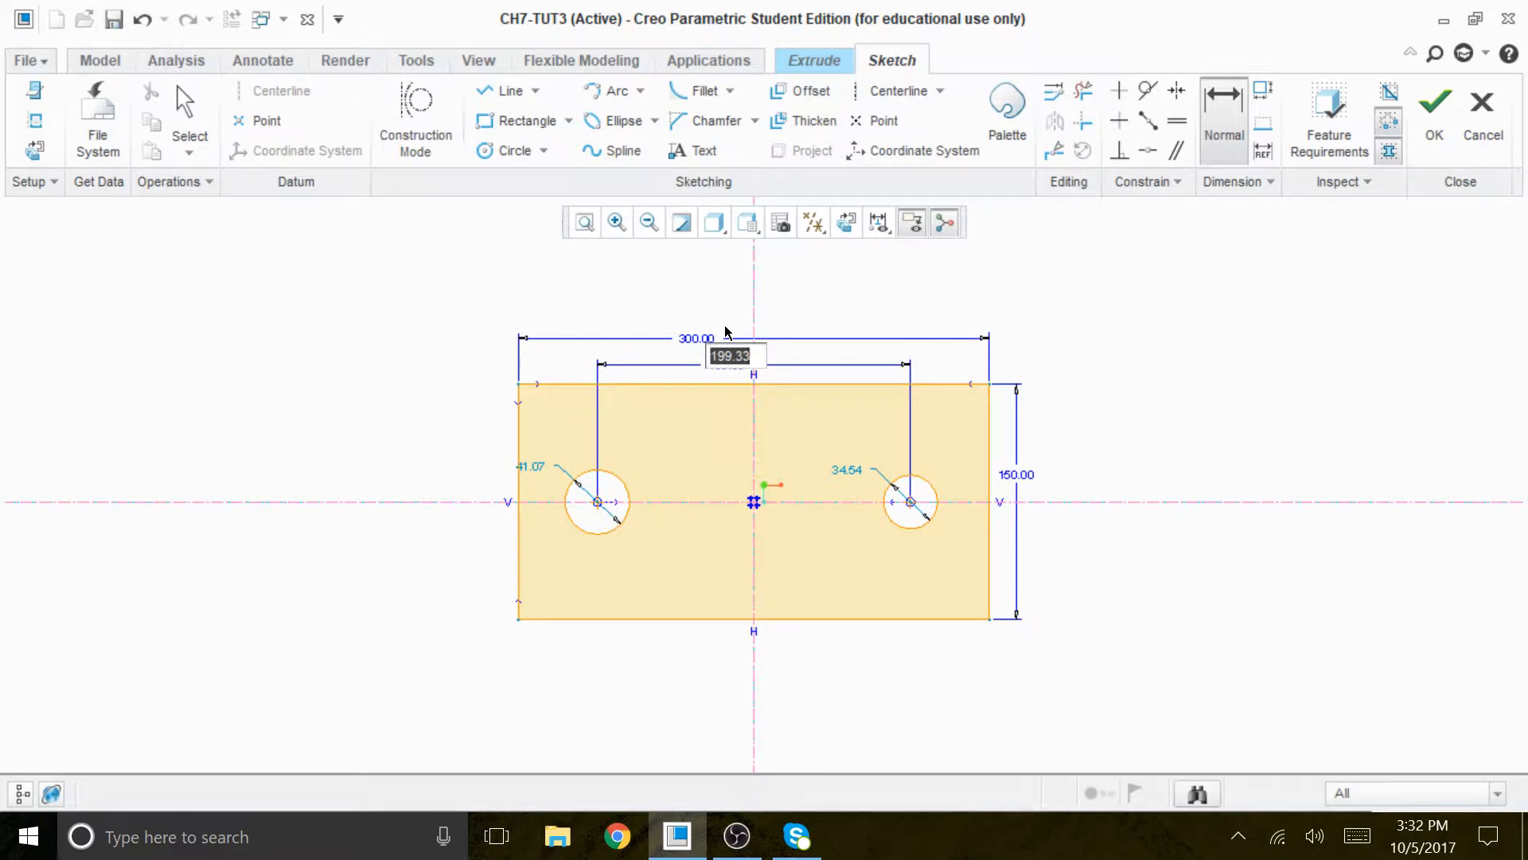
type("230")
key("Return")
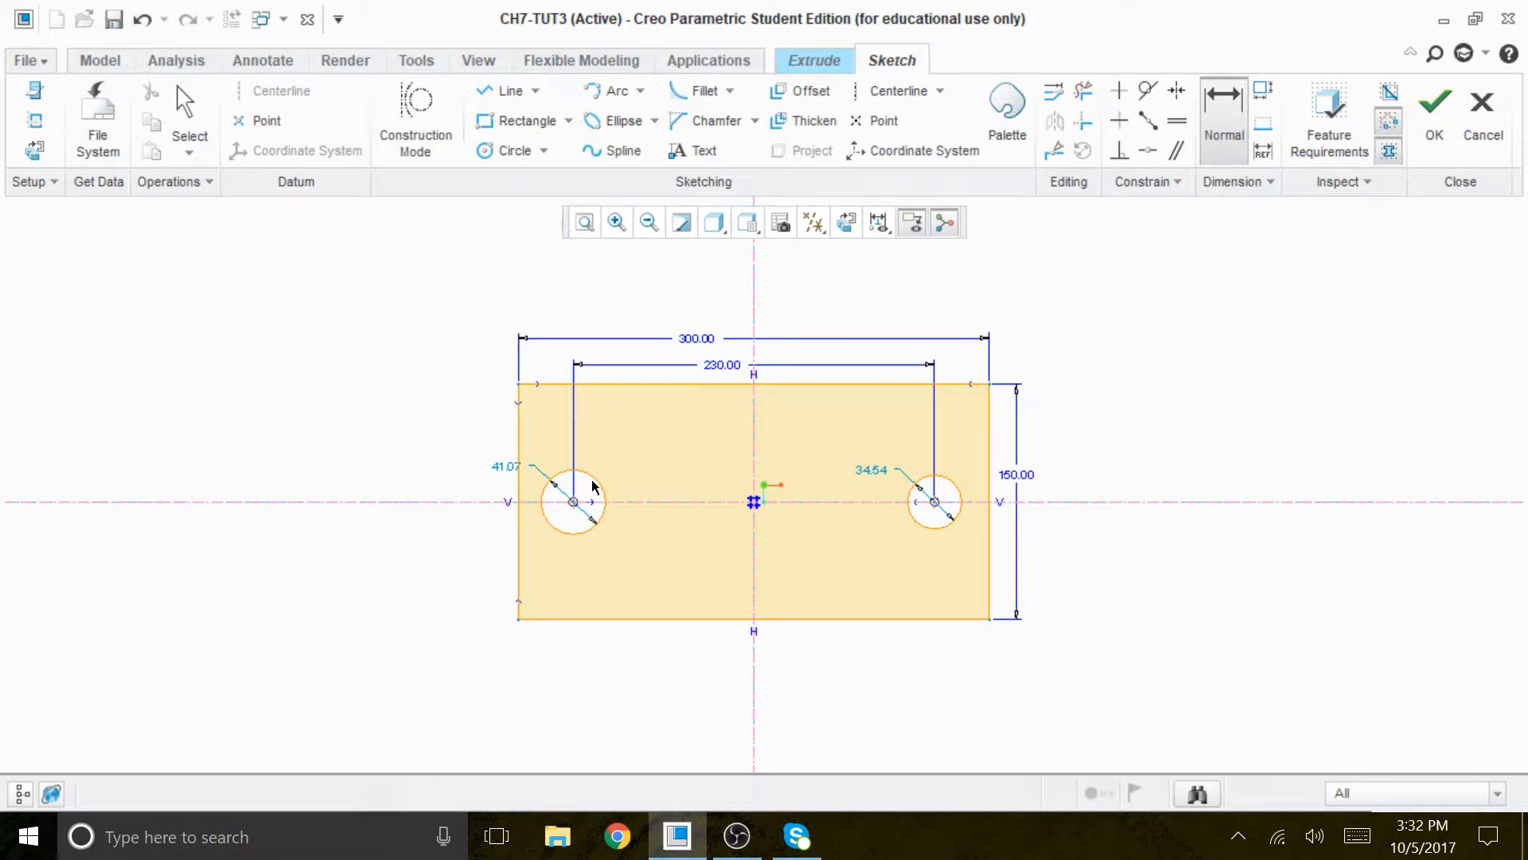
- Add a radius dimension to the left circle and set it to 15
middle_click(634, 437)
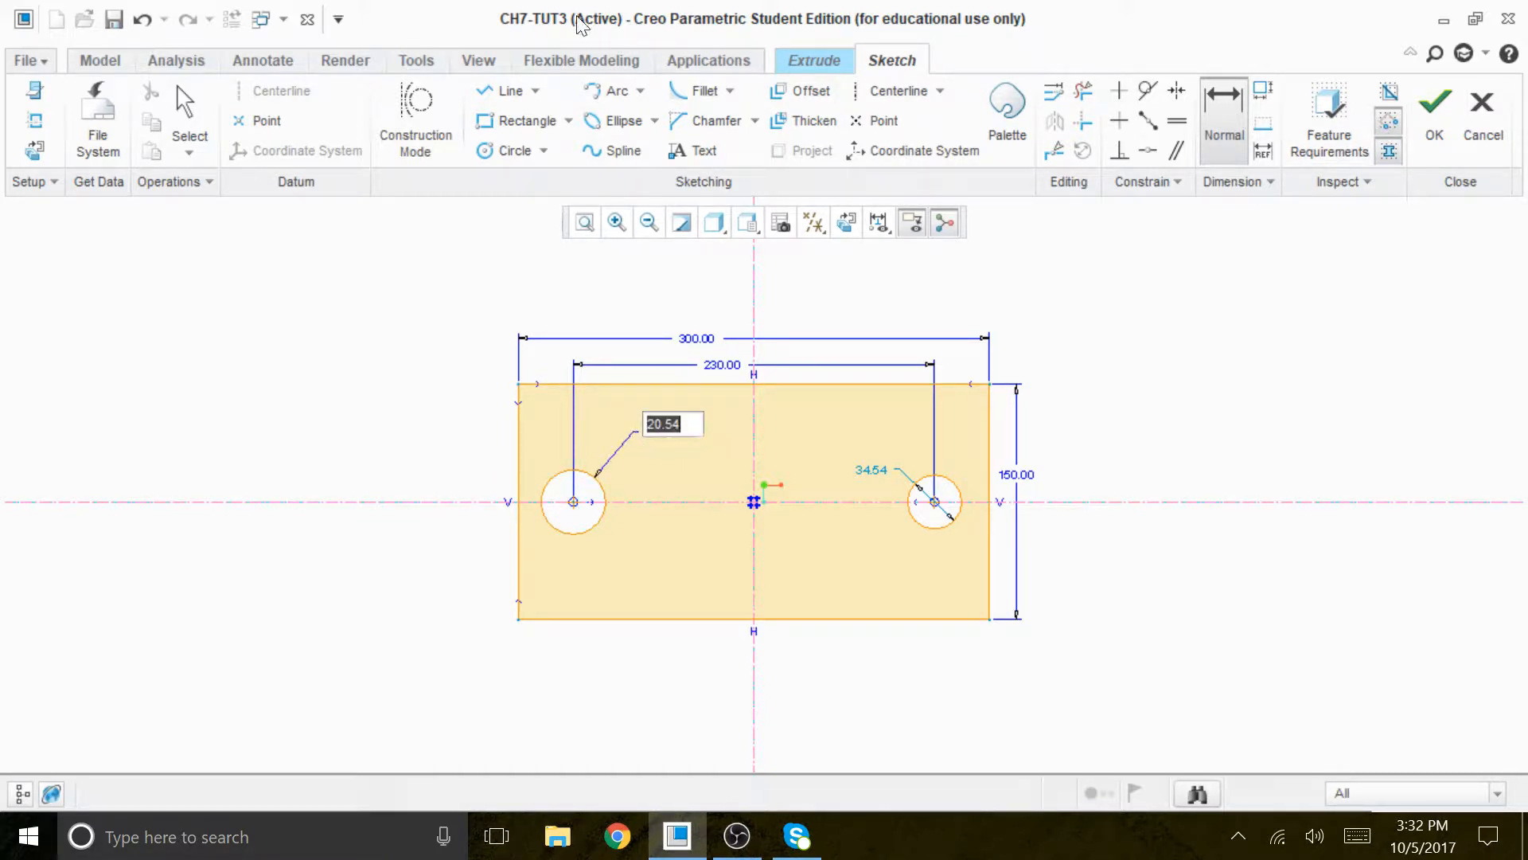
type("15")
key("Return")
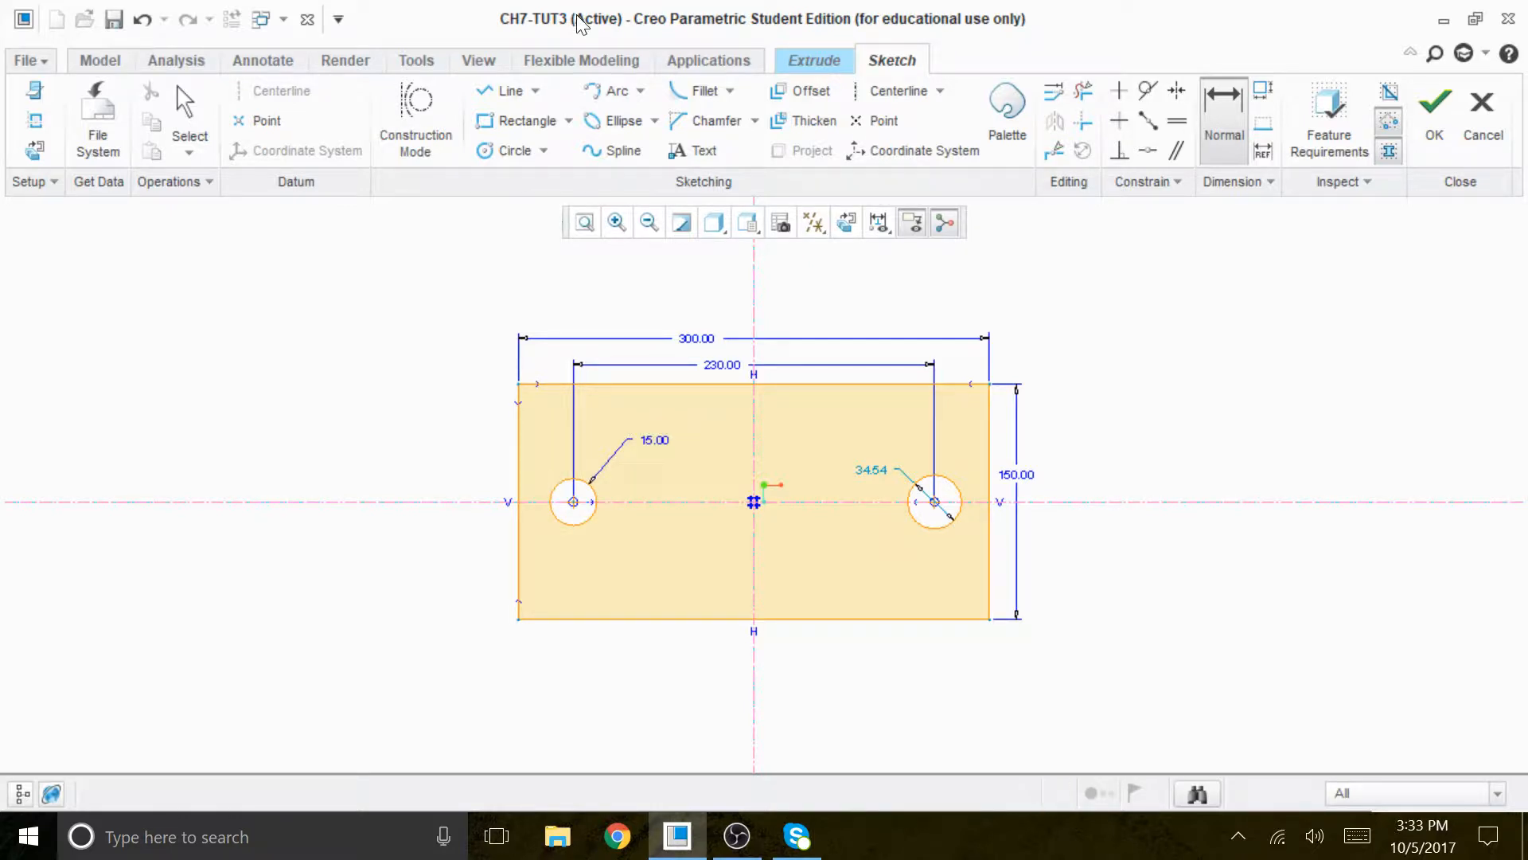
scroll(868, 610, "up", 1)
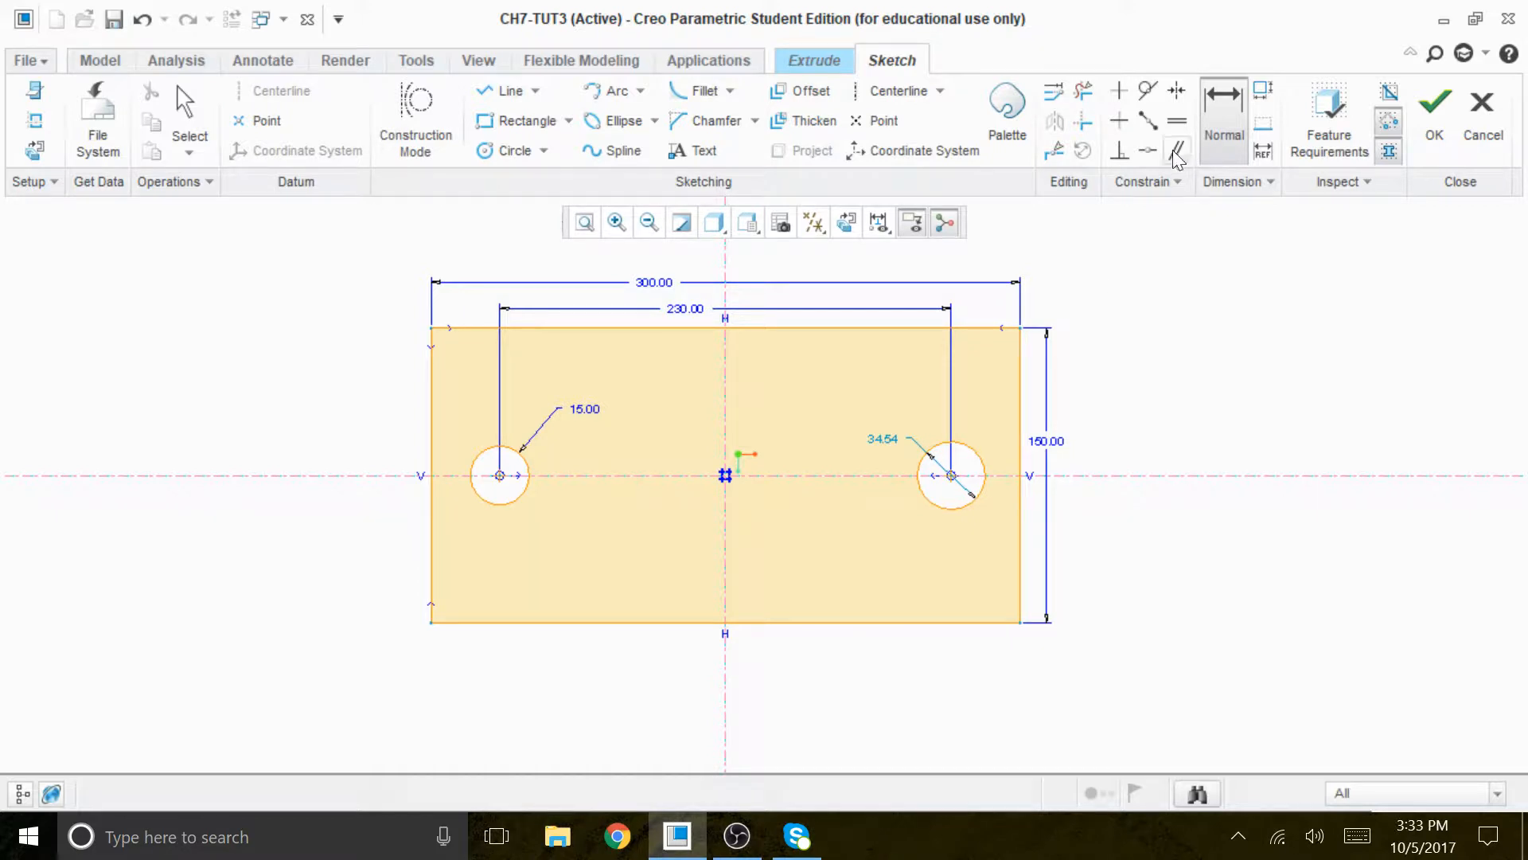
- Apply an equal-radius constraint between the left circle and the right circle
left_click(1176, 121)
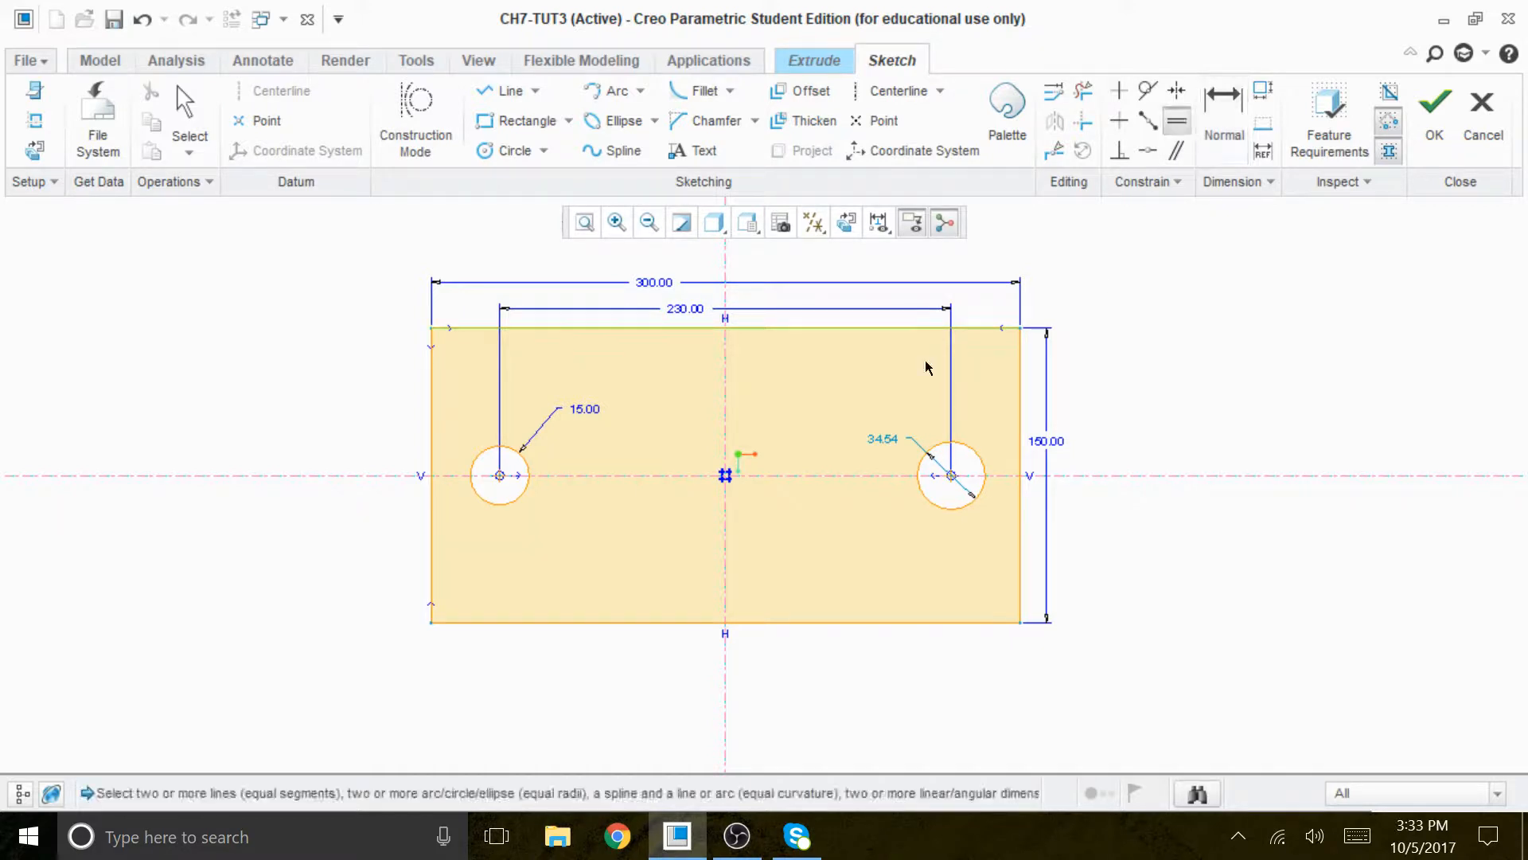
left_click(526, 486)
left_click(927, 502)
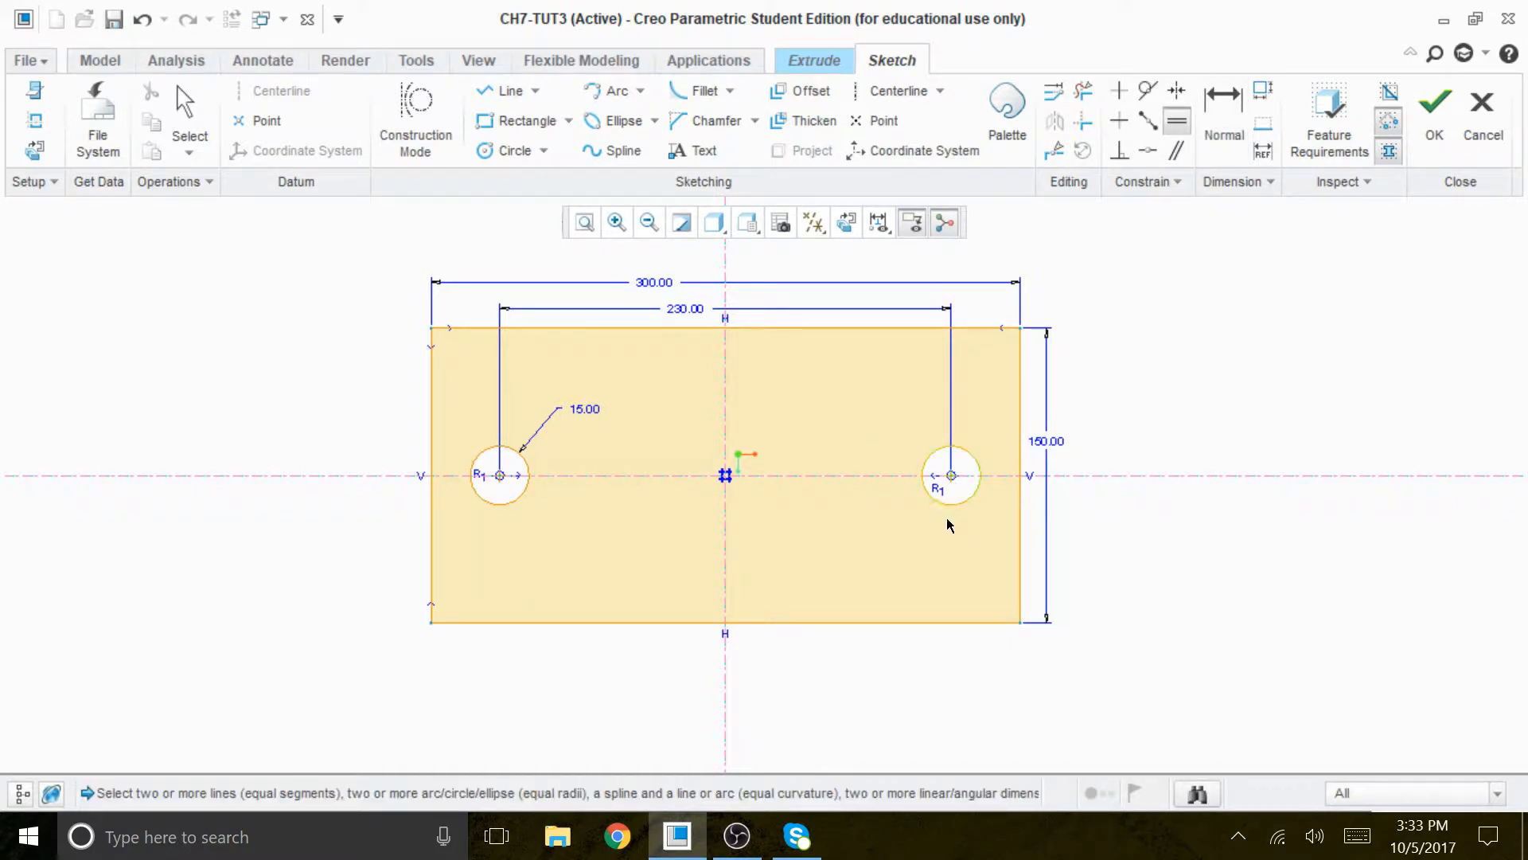
scroll(890, 525, "up", 1)
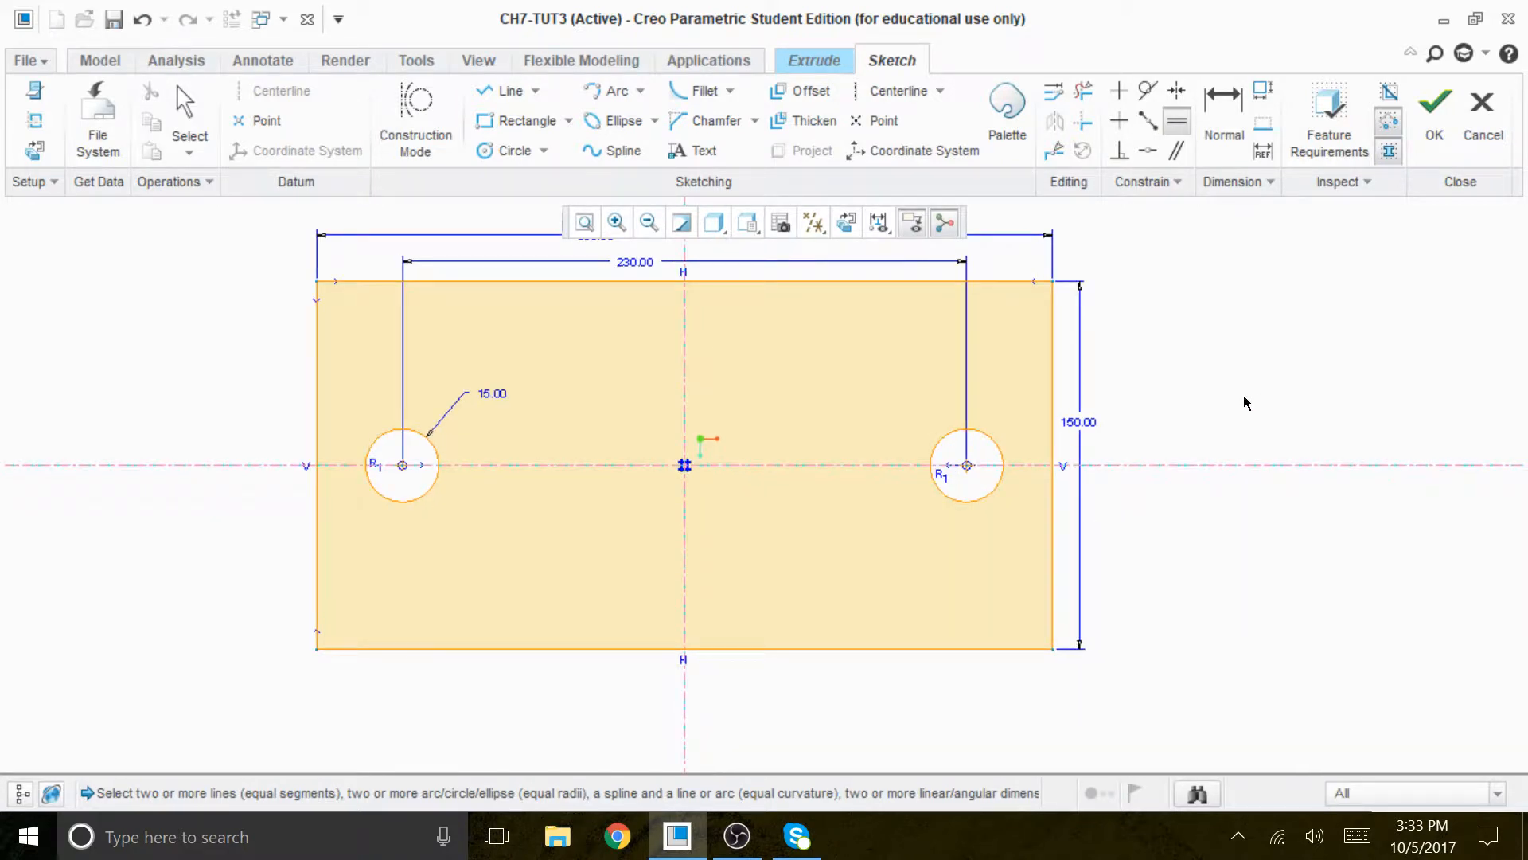
left_click(506, 90)
scroll(890, 498, "up", 2)
left_click(1049, 369)
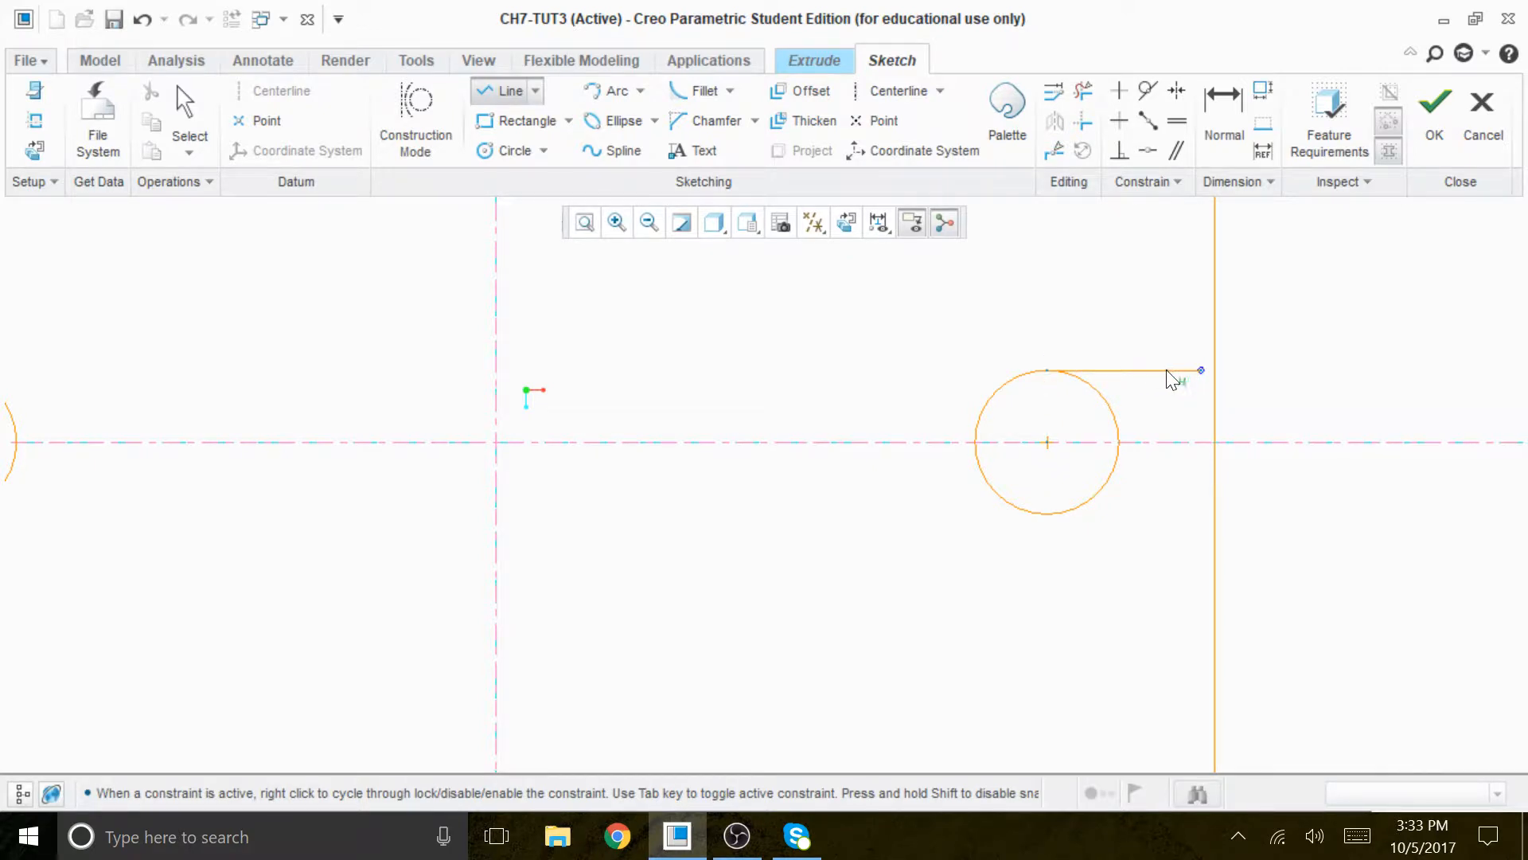
left_click(1083, 90)
left_click_drag(1166, 333, 1153, 390)
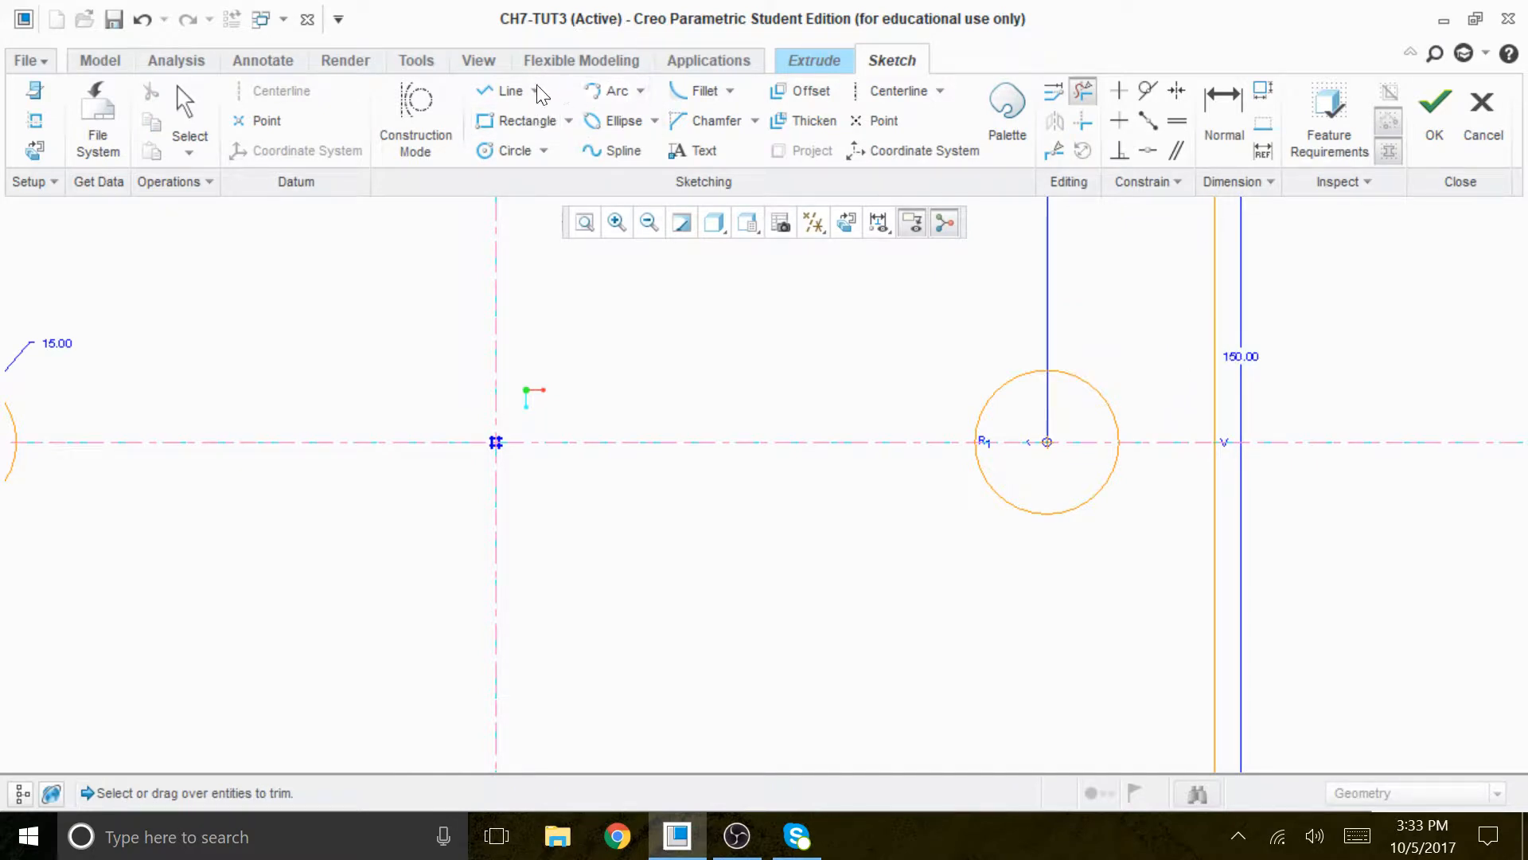
- Sketch two horizontal lines from the highest and lowest points of the right circle to the rectangle's right edge
left_click(509, 91)
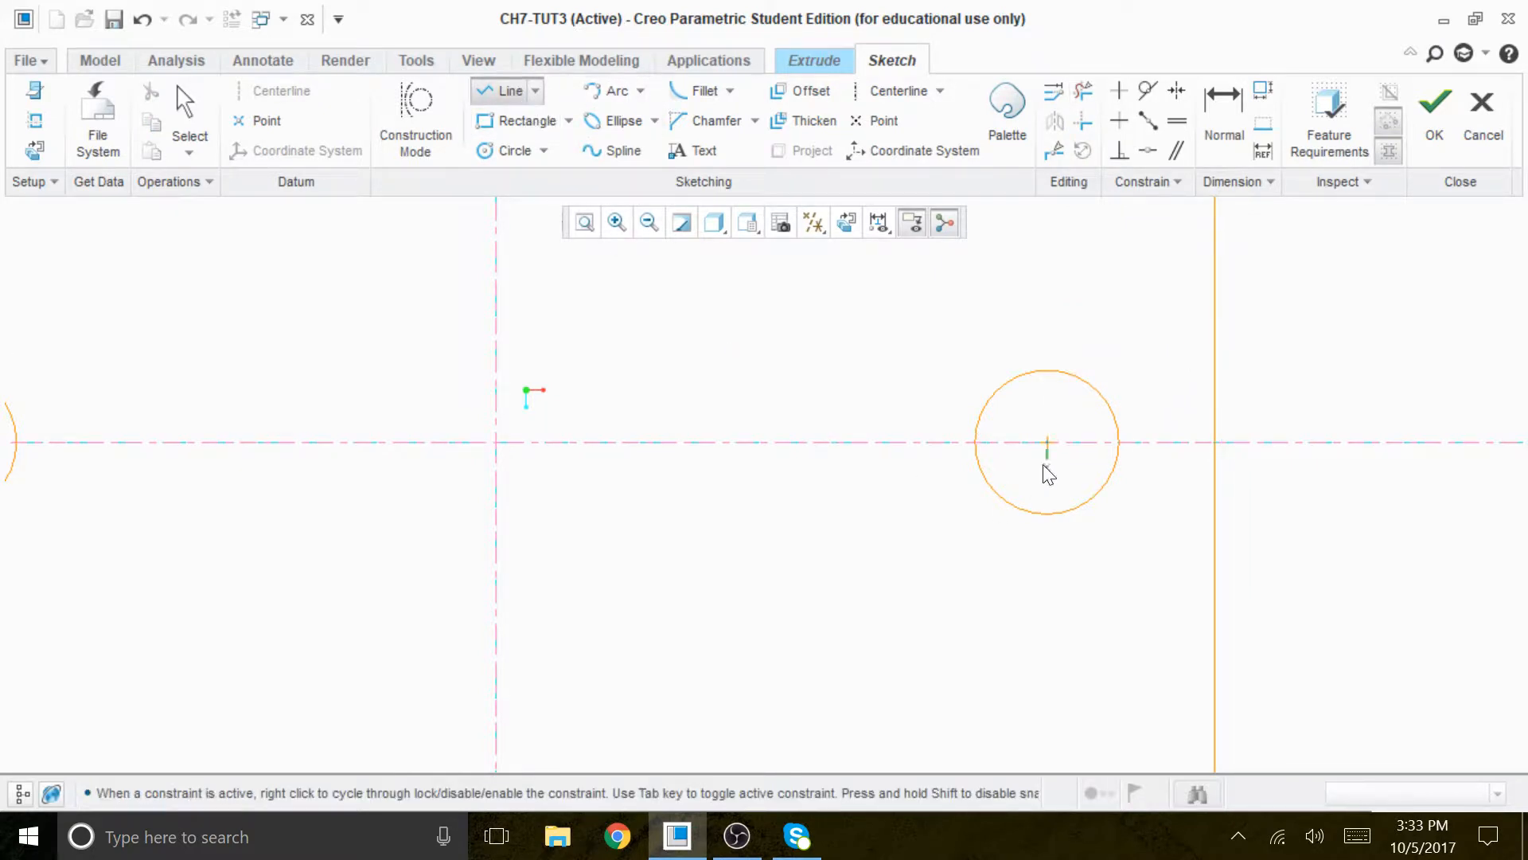
left_click(1047, 370)
left_click(1215, 370)
middle_click(1287, 355)
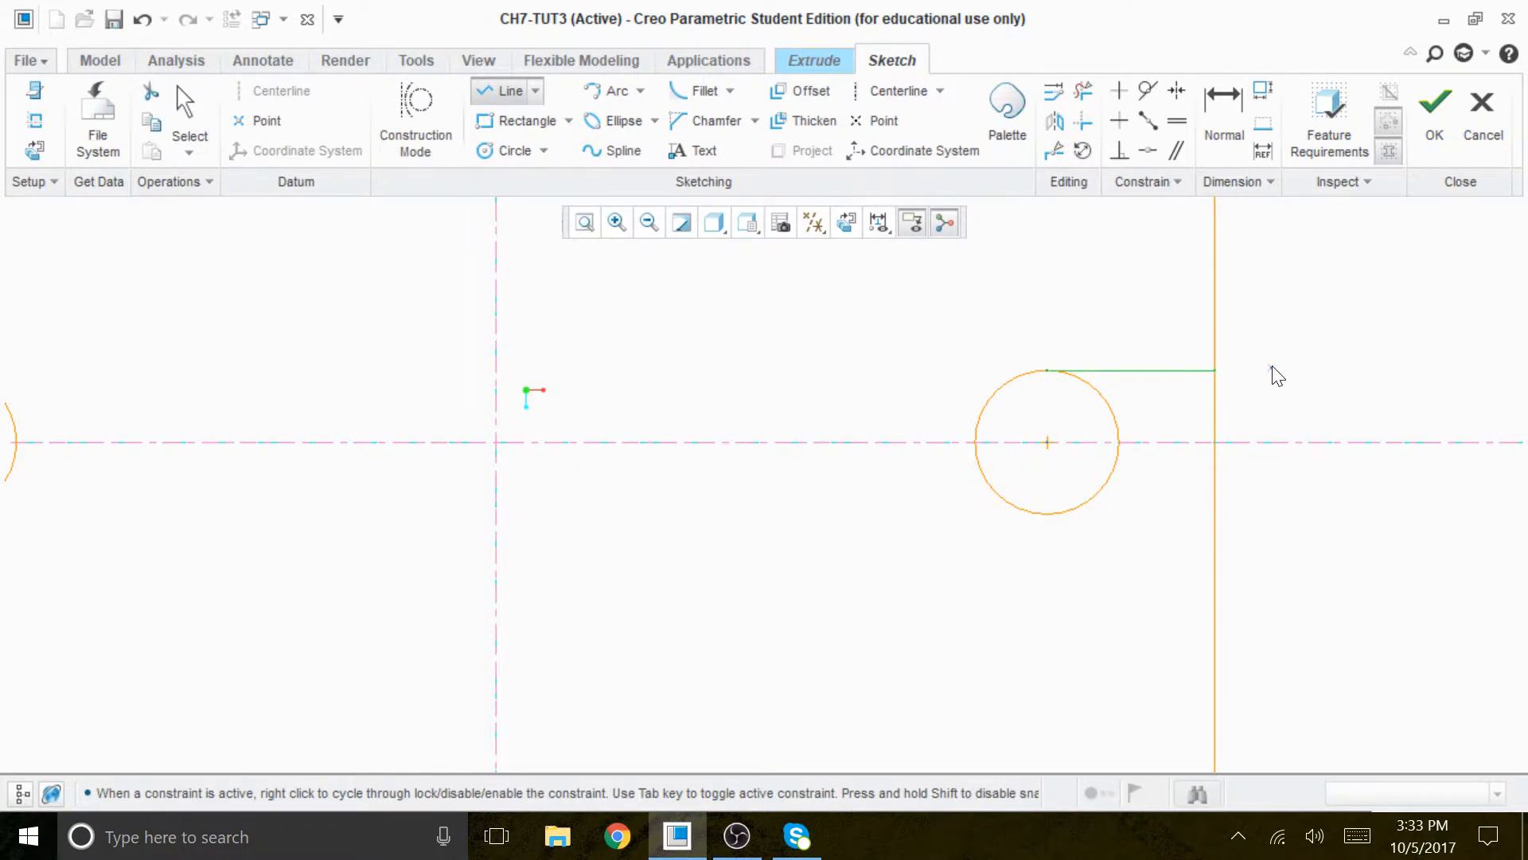
middle_click(1274, 375)
left_click(509, 90)
left_click(1047, 513)
left_click(1215, 513)
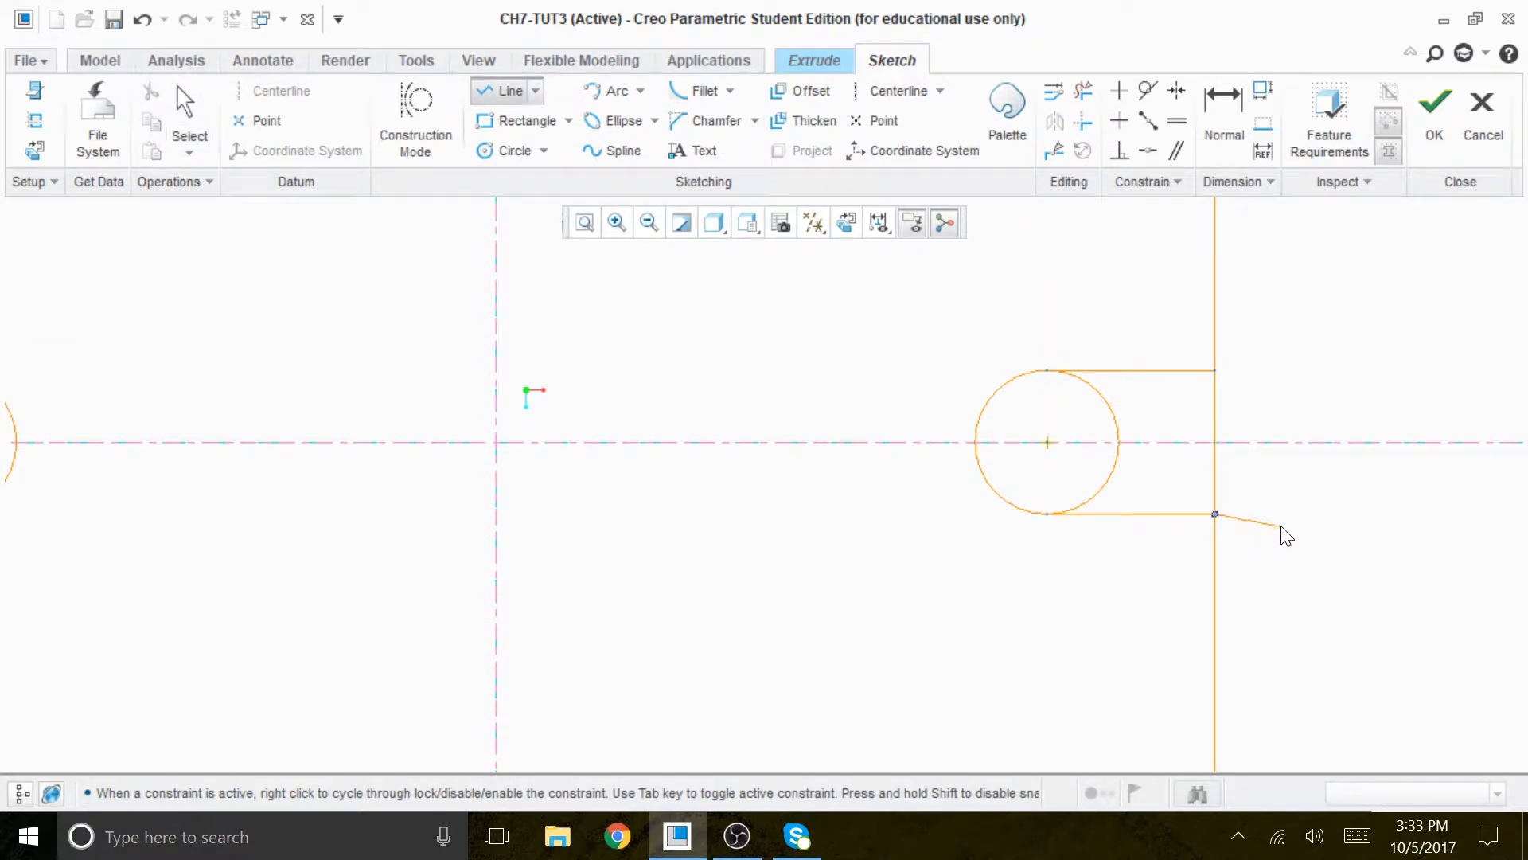
middle_click(1279, 506)
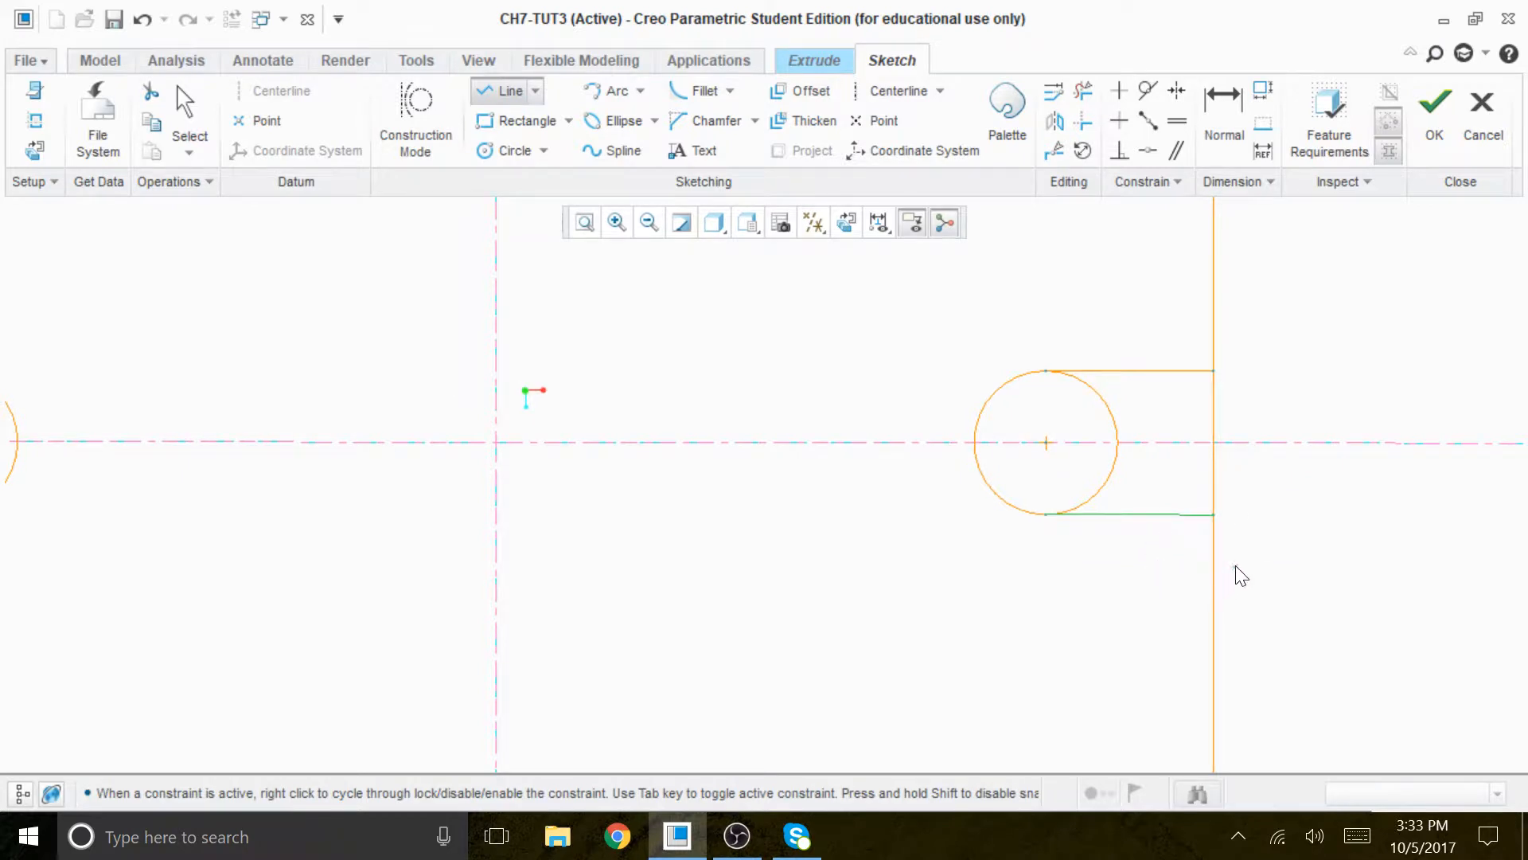
- Trim the right circle's inner half and the rectangle edge between the two lines to form an open slot
left_click(846, 222)
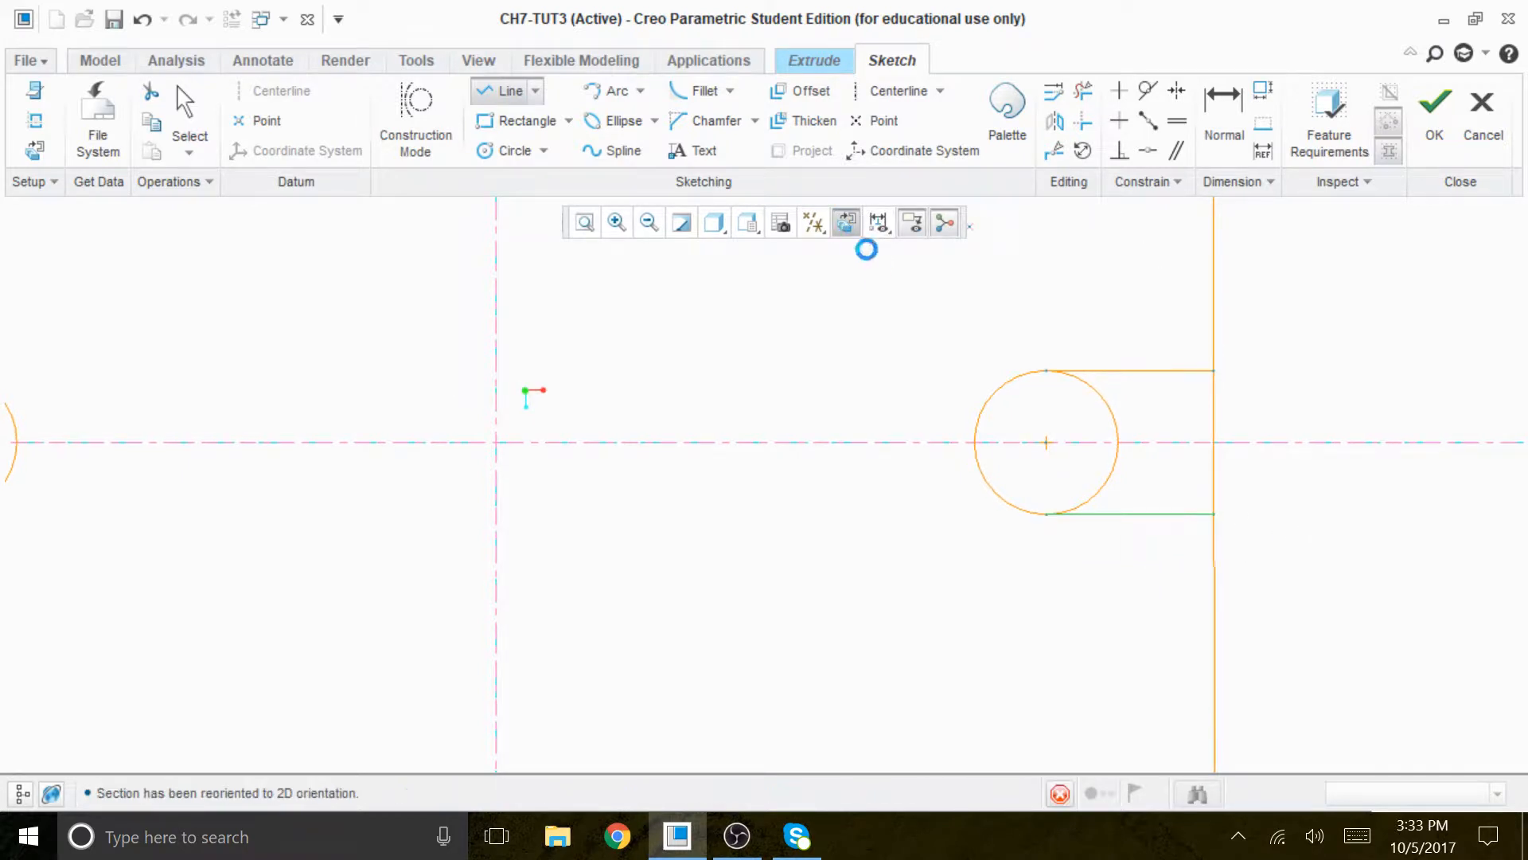
scroll(1255, 535, "down", 2)
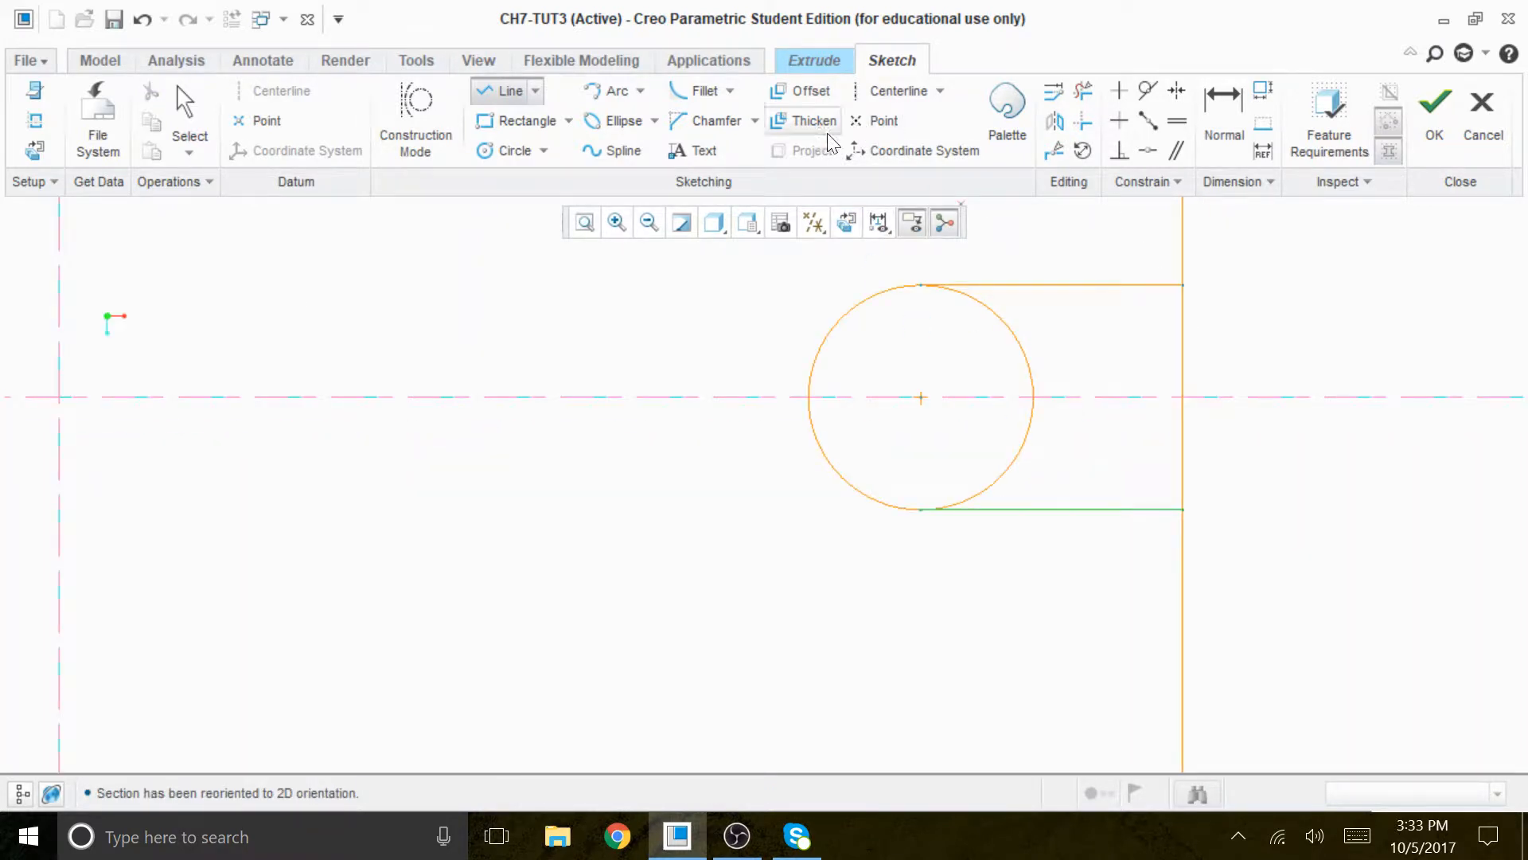
left_click(1083, 90)
mouse_move(1060, 311)
left_mouse_down()
mouse_move(1004, 350)
mouse_move(1012, 368)
left_mouse_up()
mouse_move(1075, 450)
left_mouse_down()
mouse_move(973, 458)
mouse_move(993, 511)
left_mouse_up()
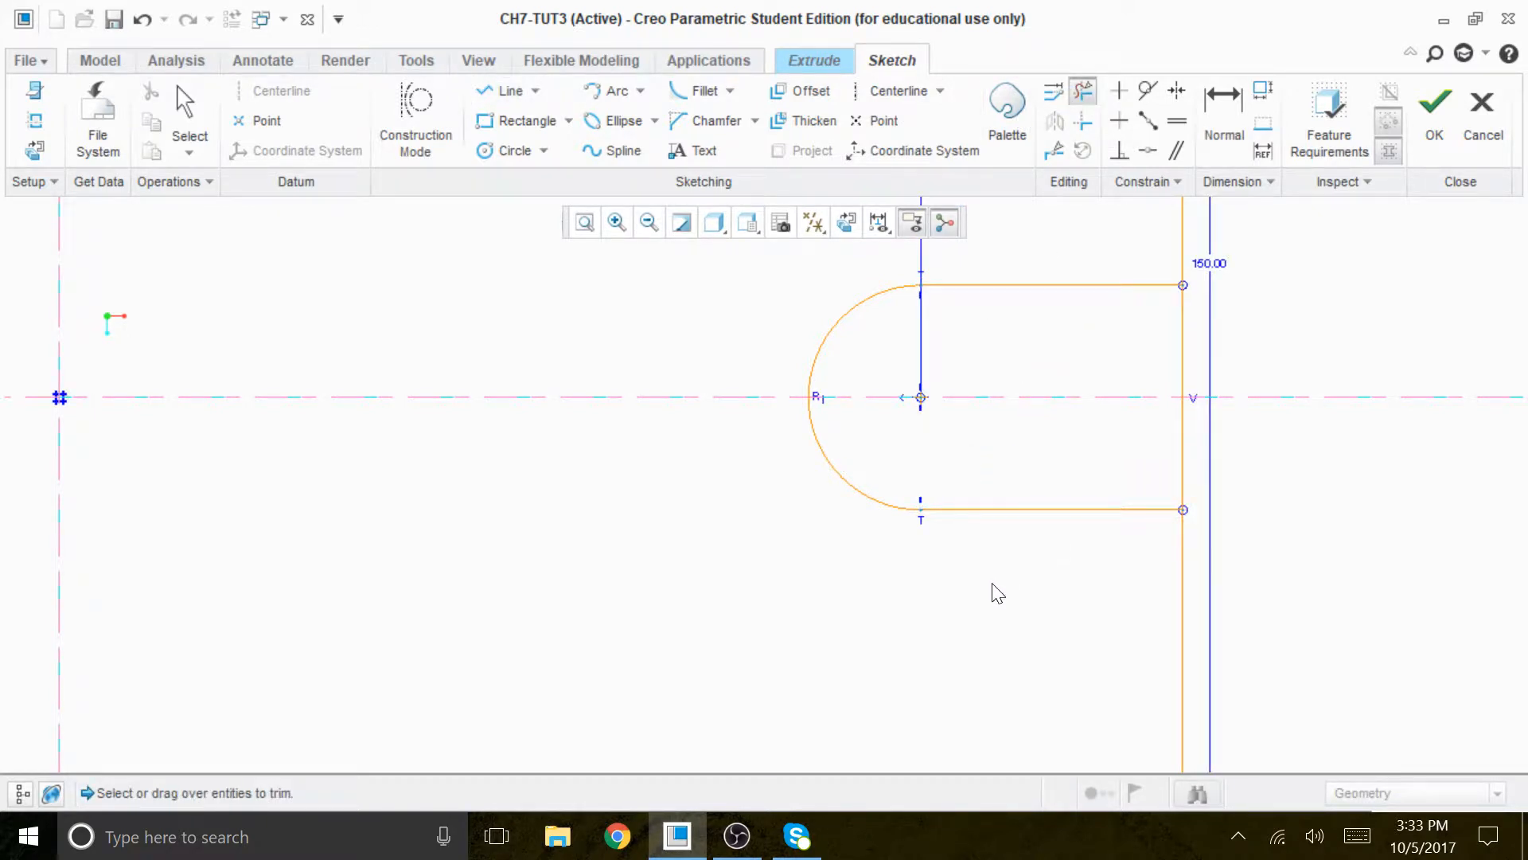
middle_click(998, 593)
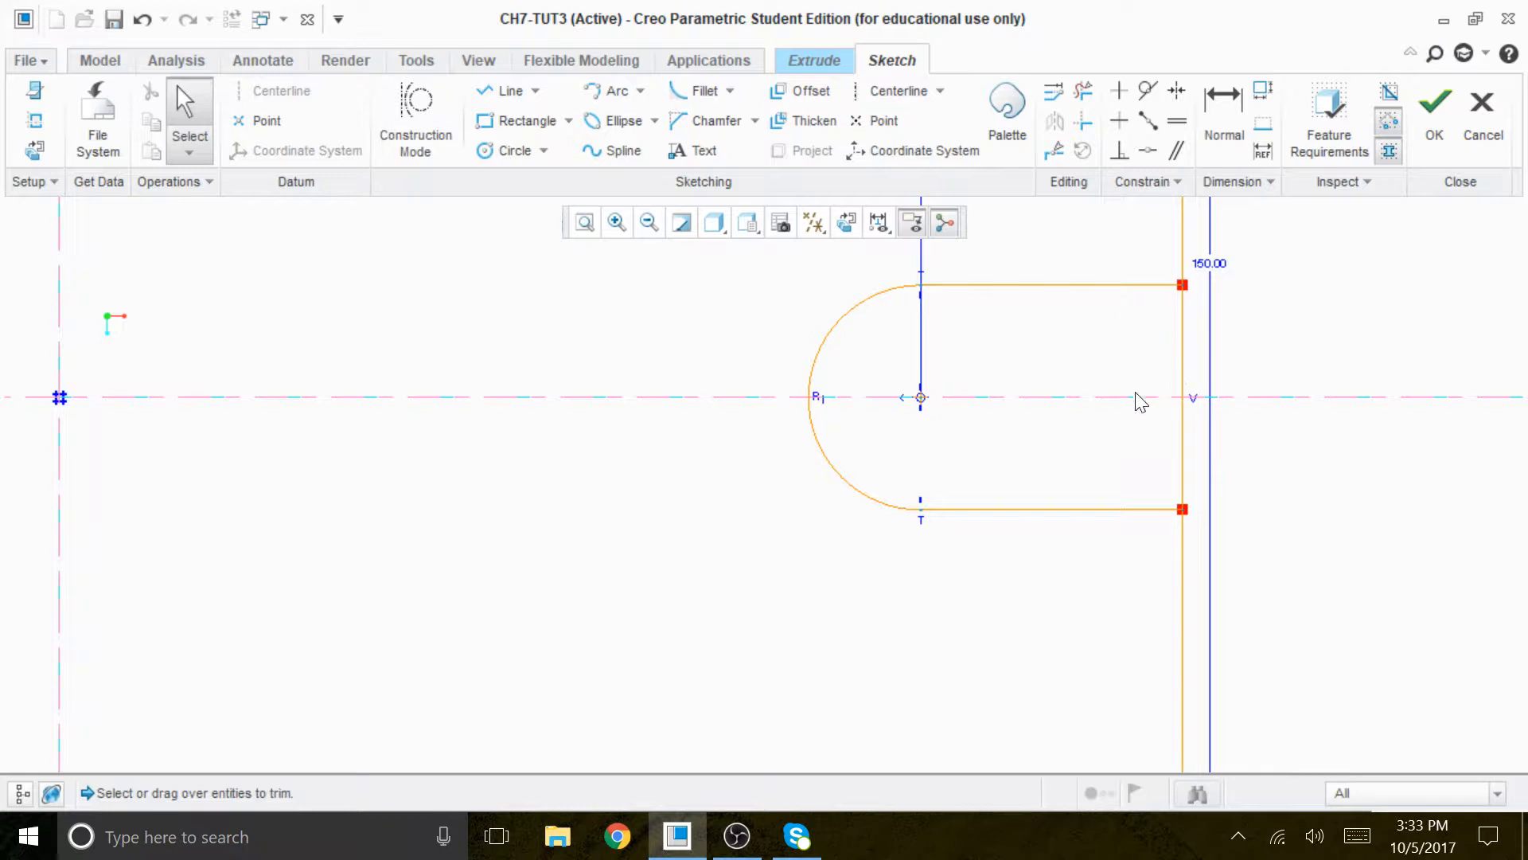
left_click(1083, 90)
left_click_drag(1202, 362, 1149, 364)
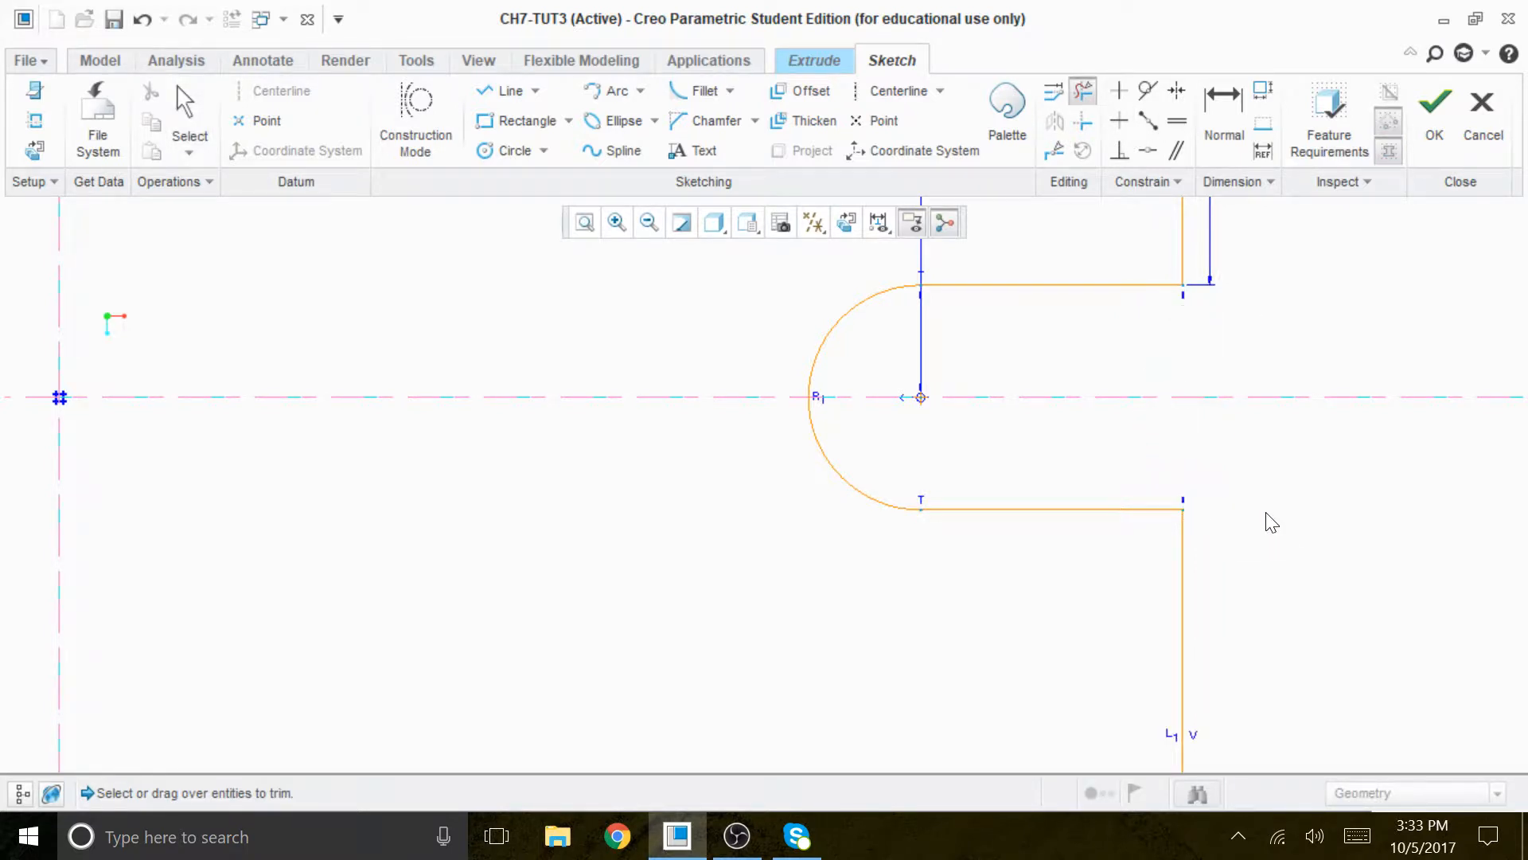
- Sketch two horizontal lines from the highest and lowest points of the left circle to the rectangle's left edge
scroll(1226, 529, "down", 5)
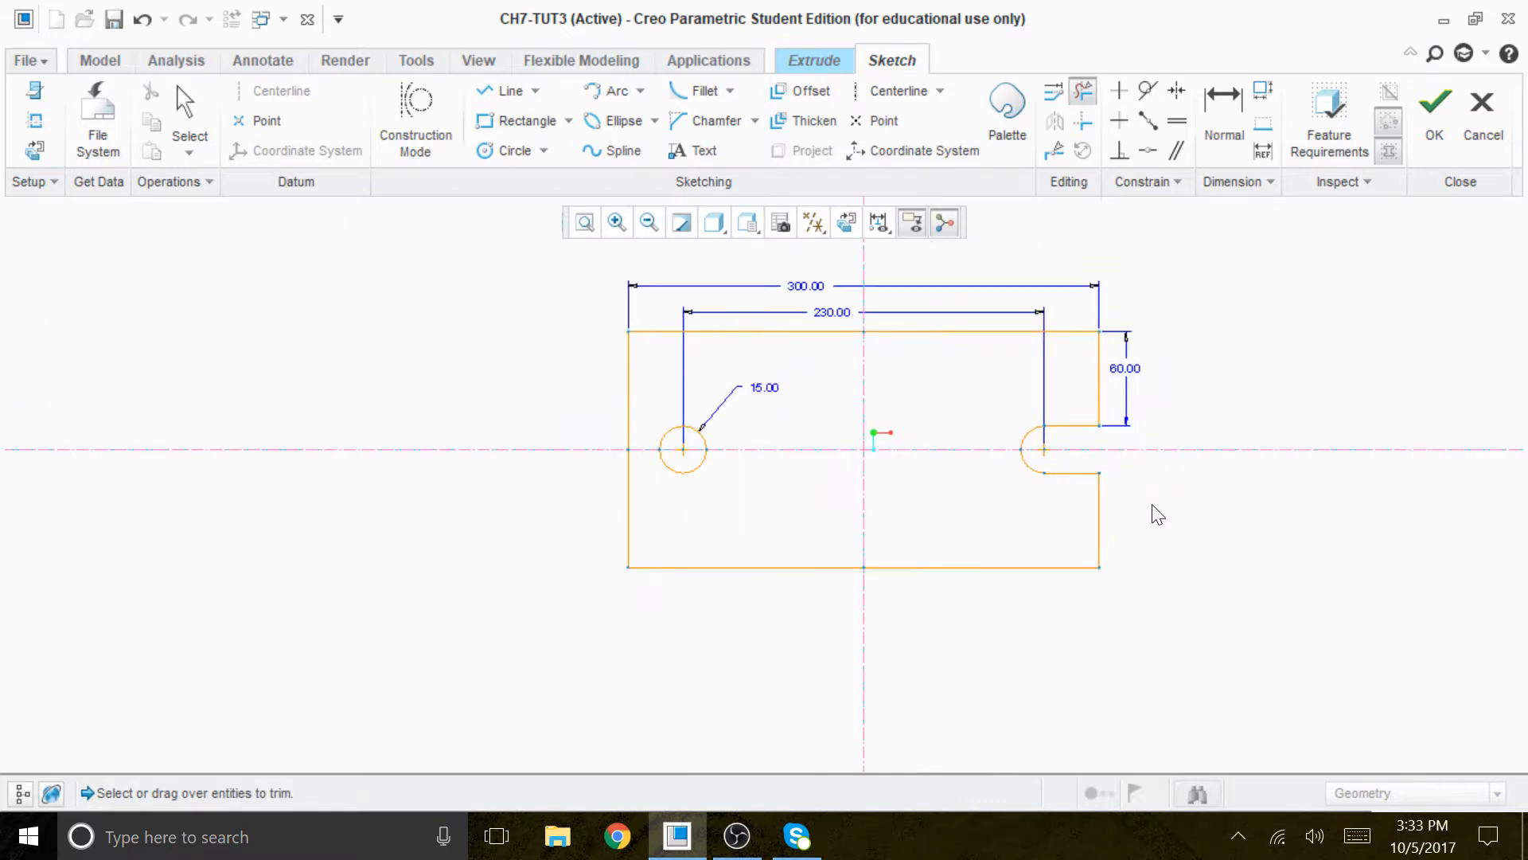
scroll(1154, 505, "up", 1)
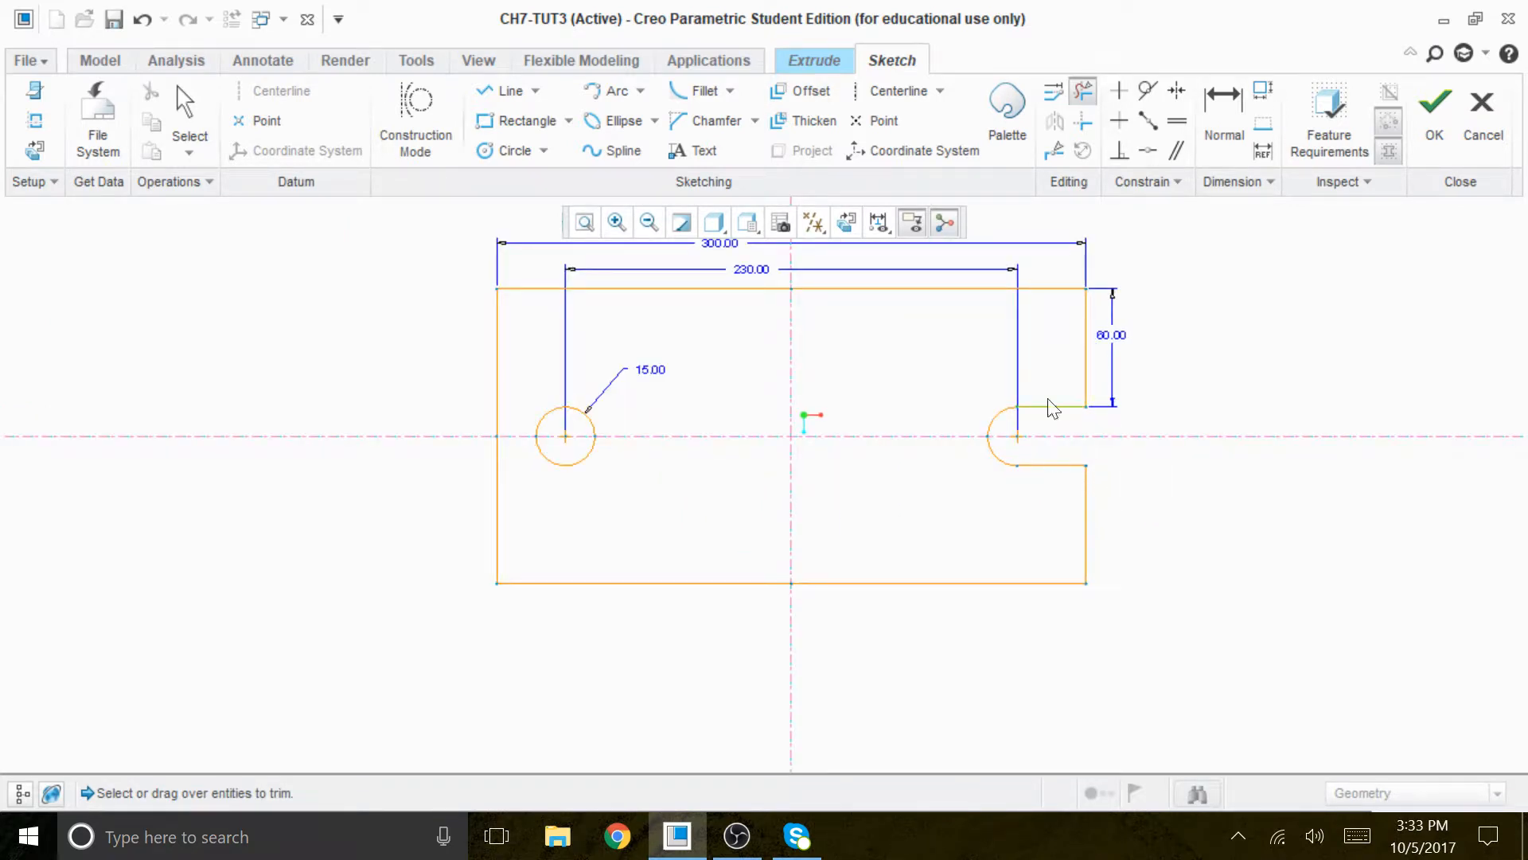
middle_click_drag(1159, 493, 1148, 500)
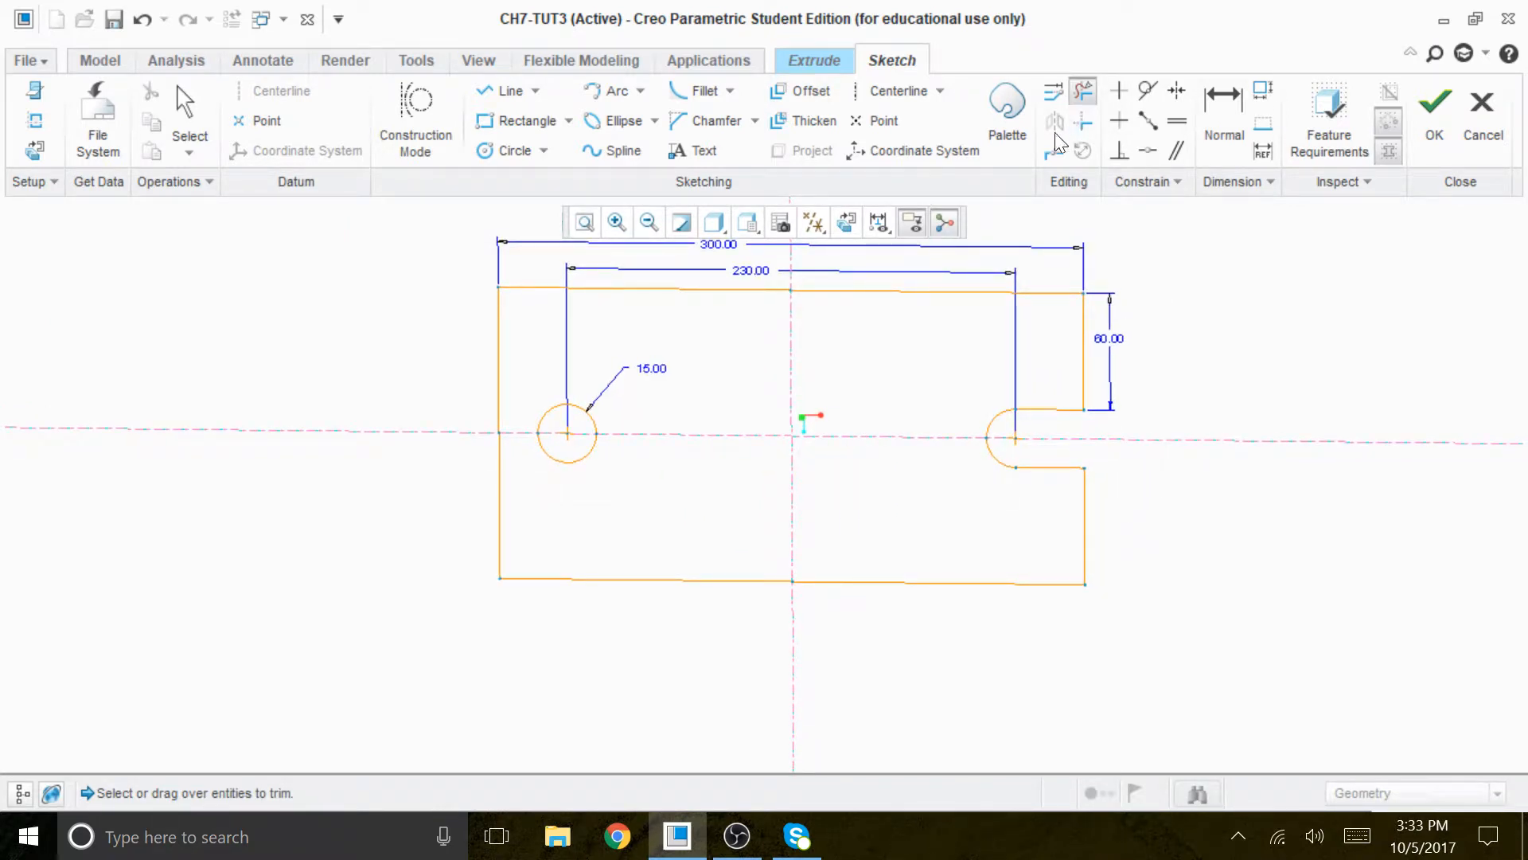
left_click(848, 224)
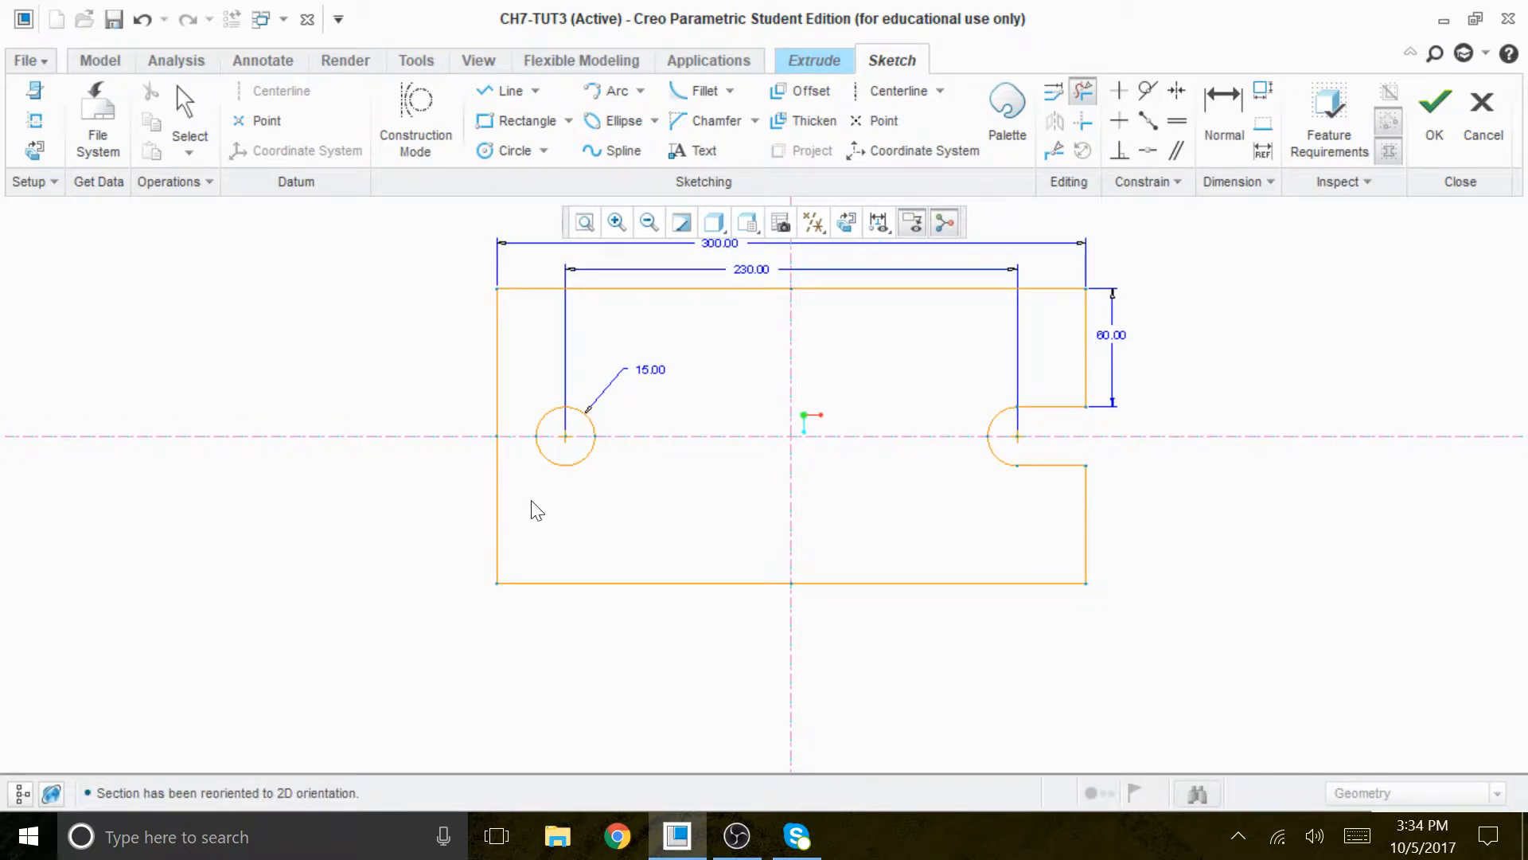
left_click(501, 91)
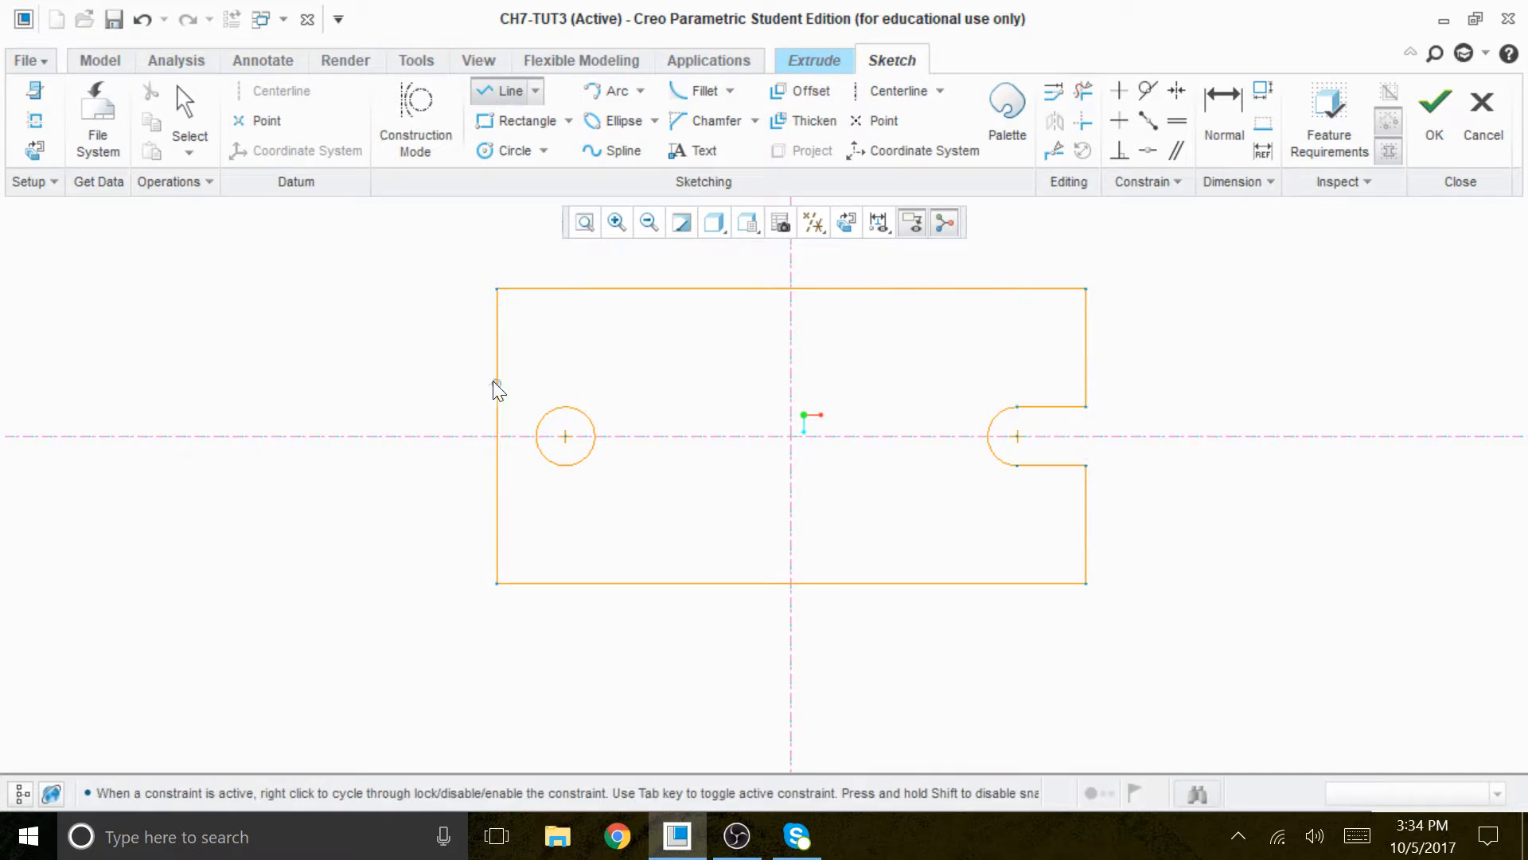
left_click(565, 408)
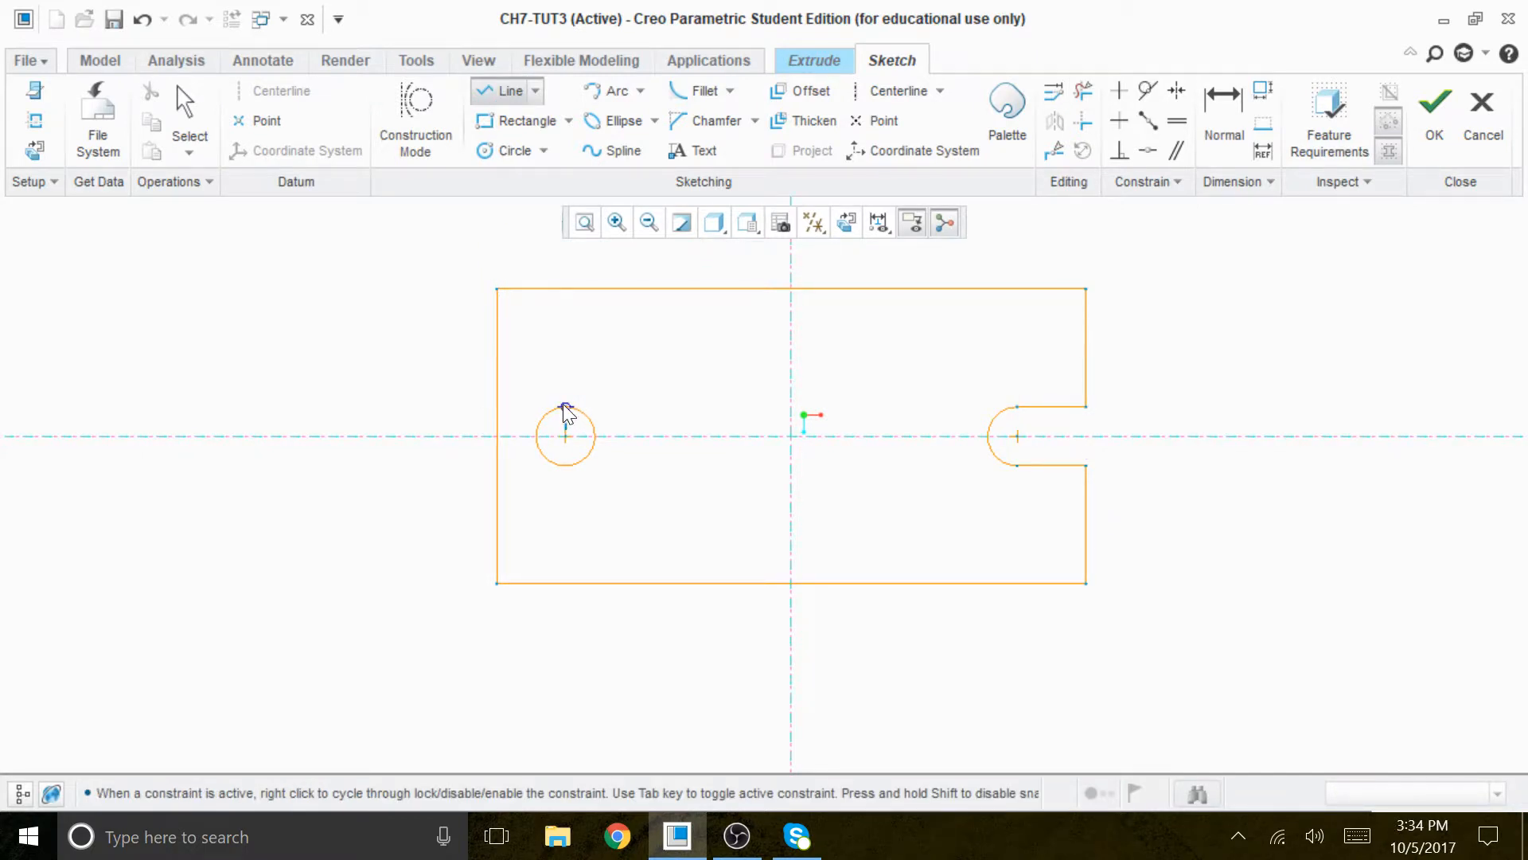
left_click(496, 407)
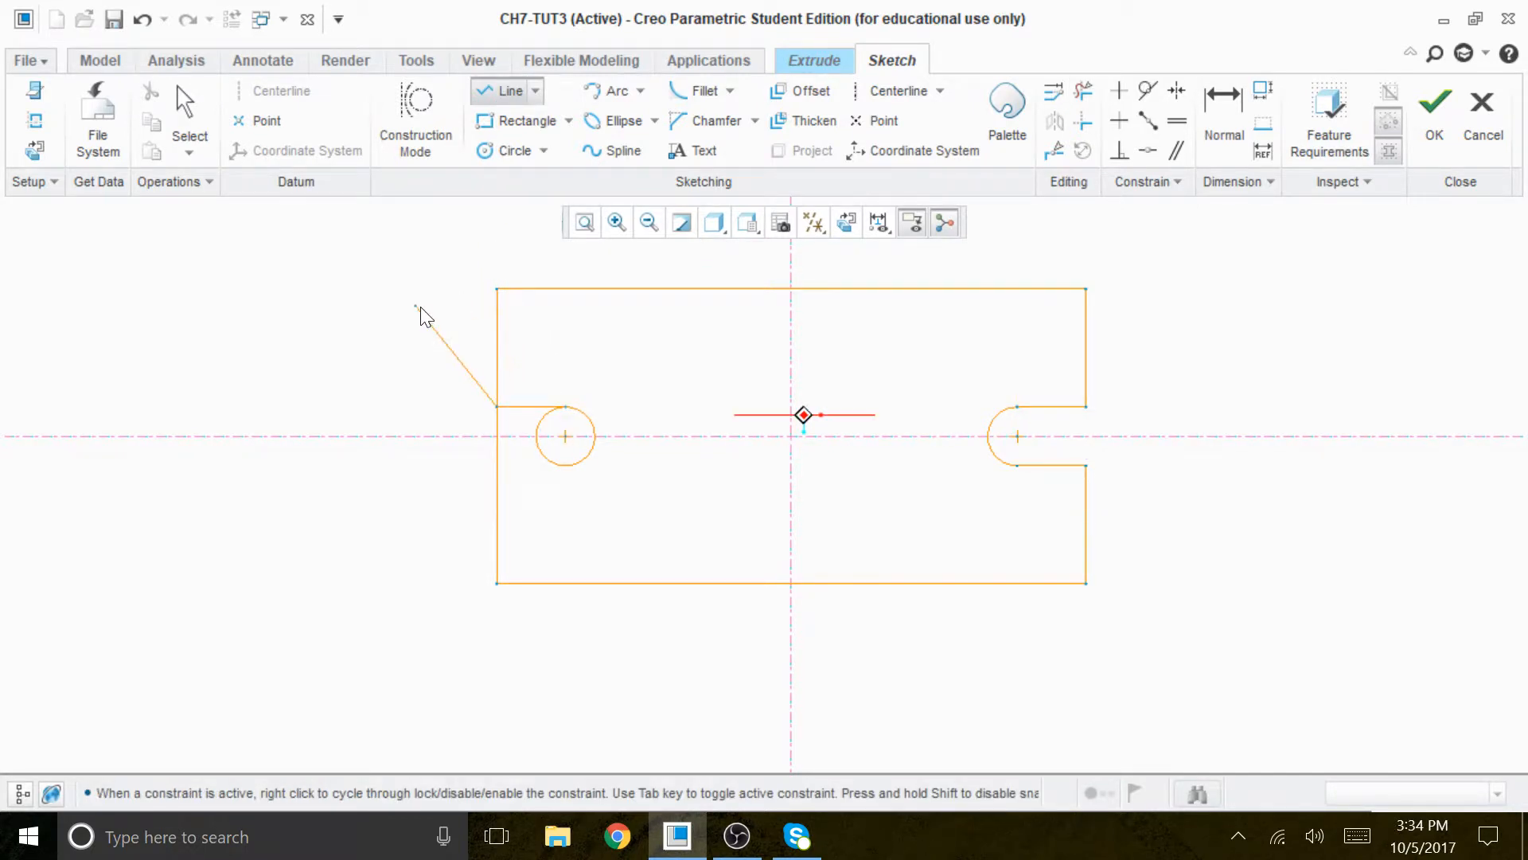
middle_click(462, 390)
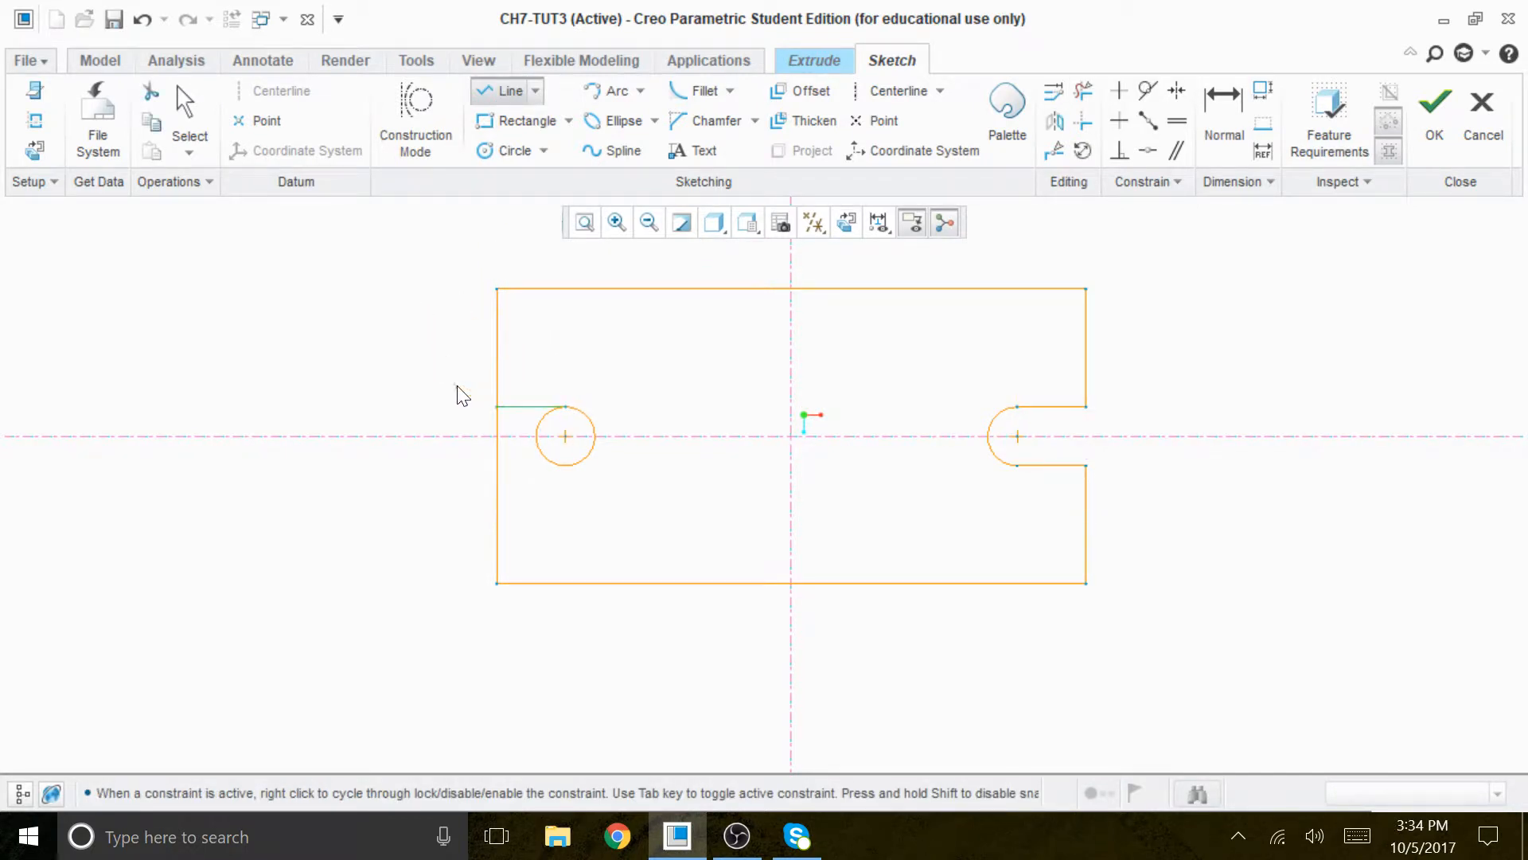
left_click(566, 465)
left_click(496, 464)
middle_click(324, 424)
middle_click(323, 423)
- Trim the left circle's outer half and the rectangle edge between the two lines to form the matching open slot
scroll(631, 480, "down", 3)
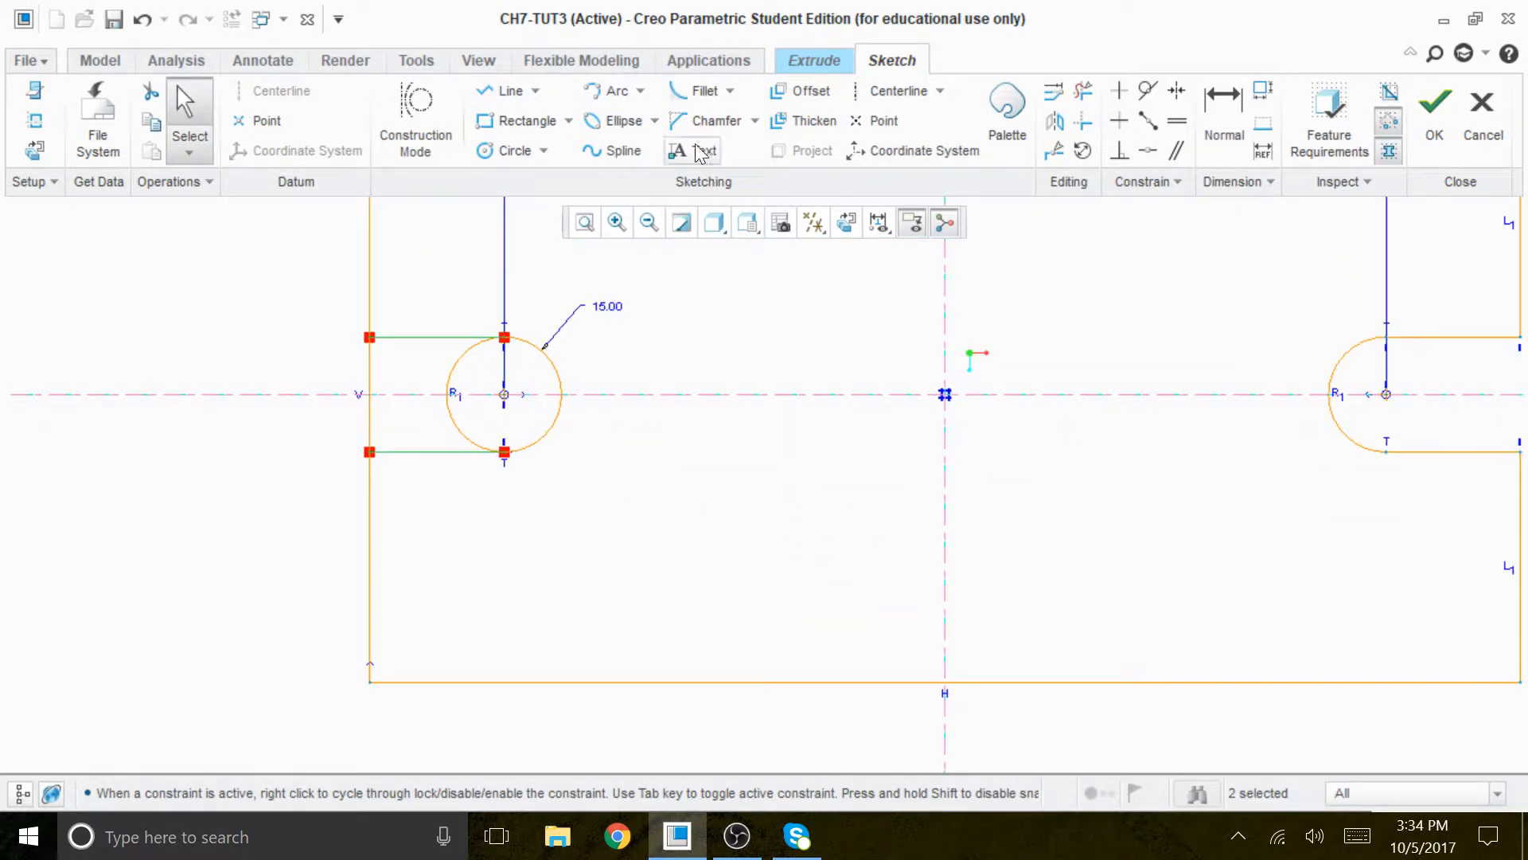
left_click(1084, 91)
scroll(382, 482, "down", 1)
left_click_drag(460, 418, 429, 446)
mouse_move(472, 368)
left_mouse_down()
mouse_move(421, 373)
mouse_move(418, 350)
mouse_move(328, 428)
left_mouse_up()
middle_click(482, 588)
- Move the left slot's radius dimension text up and away from the horizontal centerline
scroll(489, 577, "up", 2)
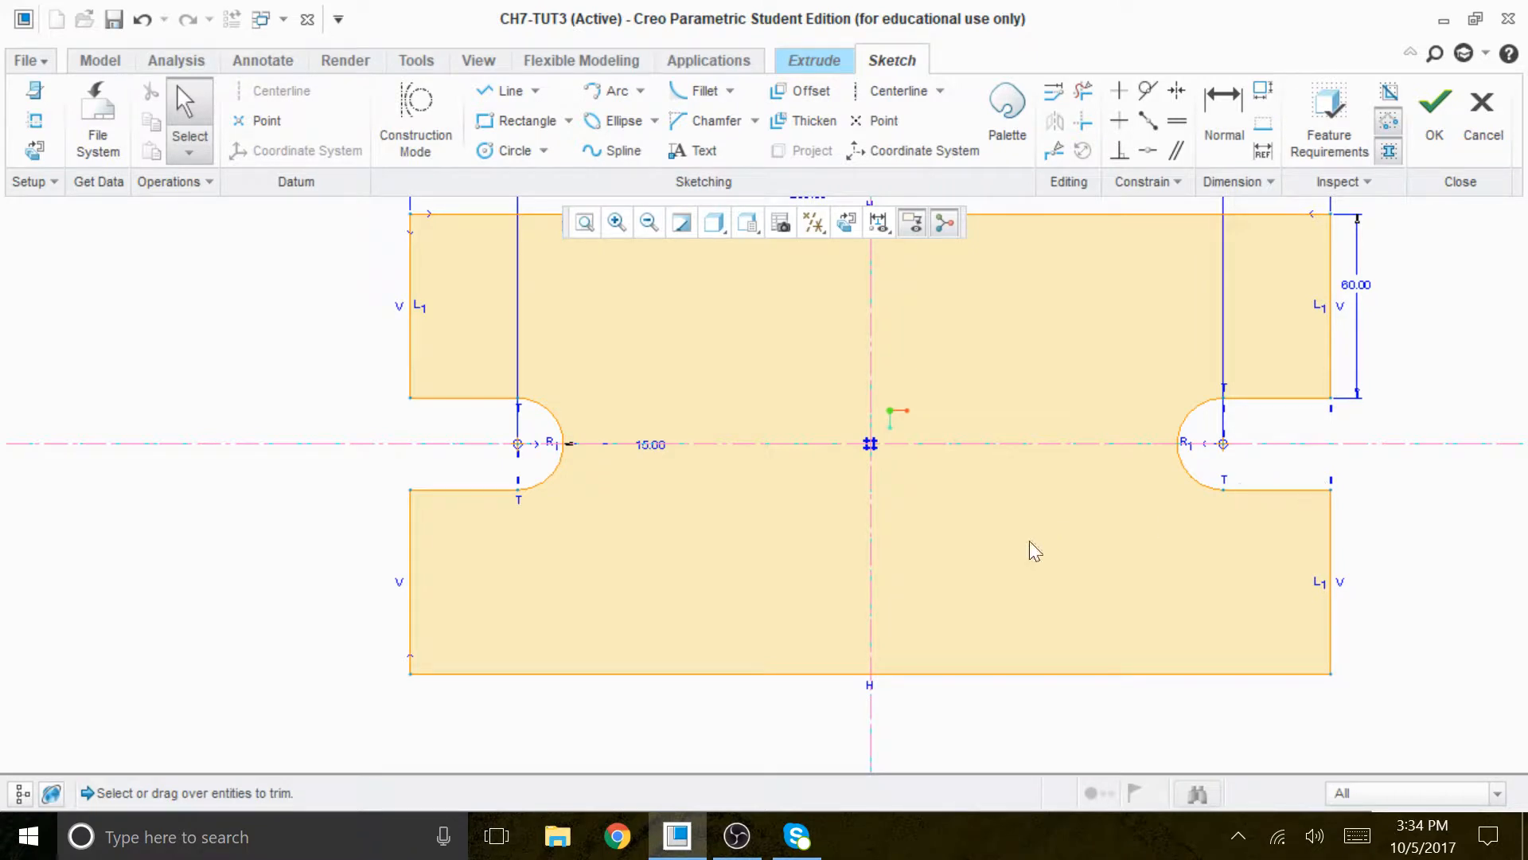
scroll(1079, 532, "up", 1)
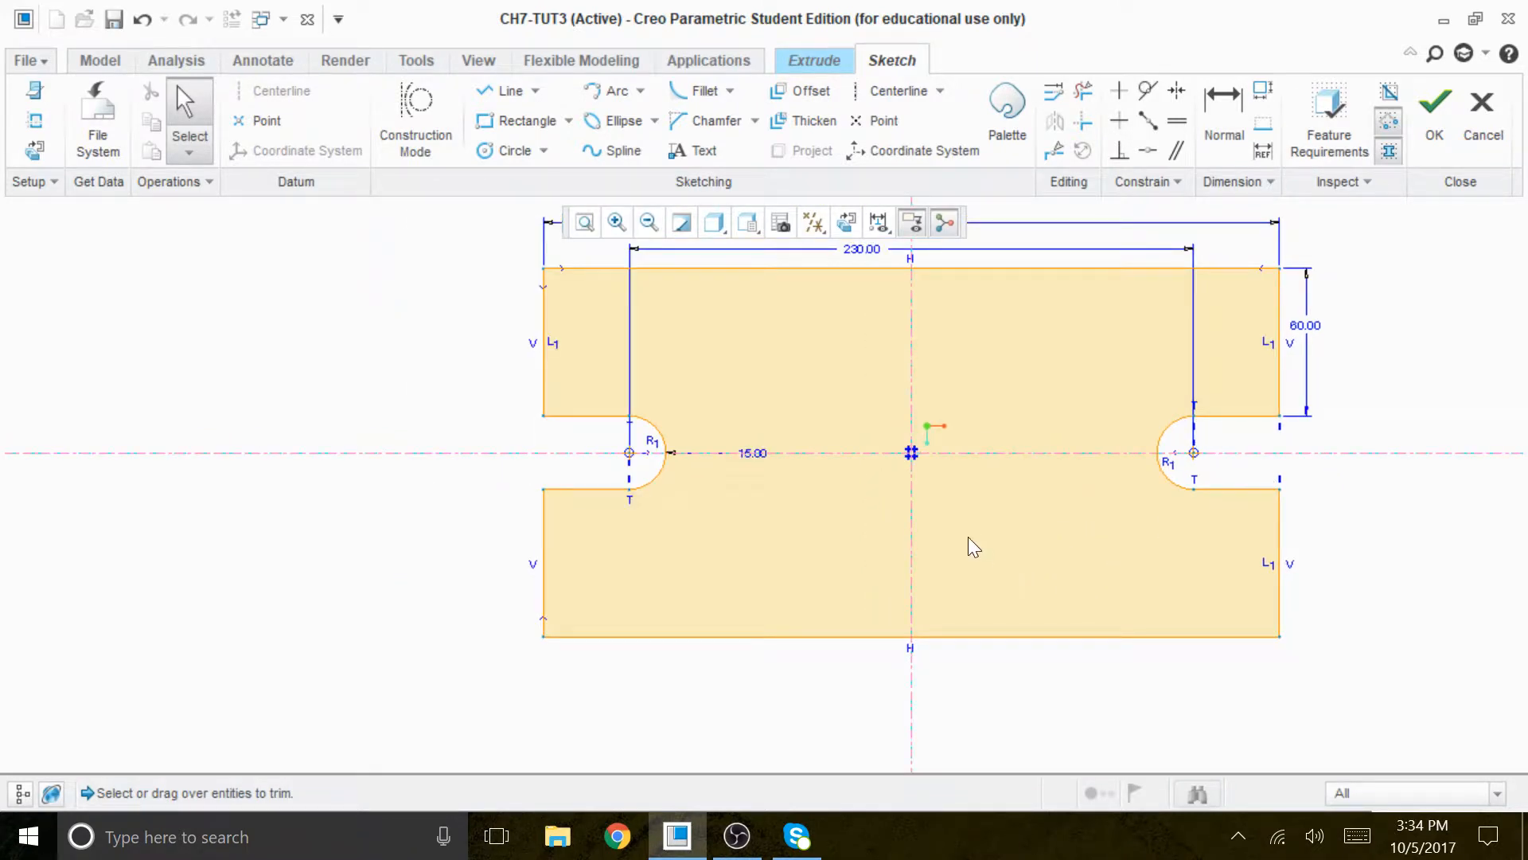
left_click_drag(756, 451, 710, 352)
scroll(737, 465, "up", 1)
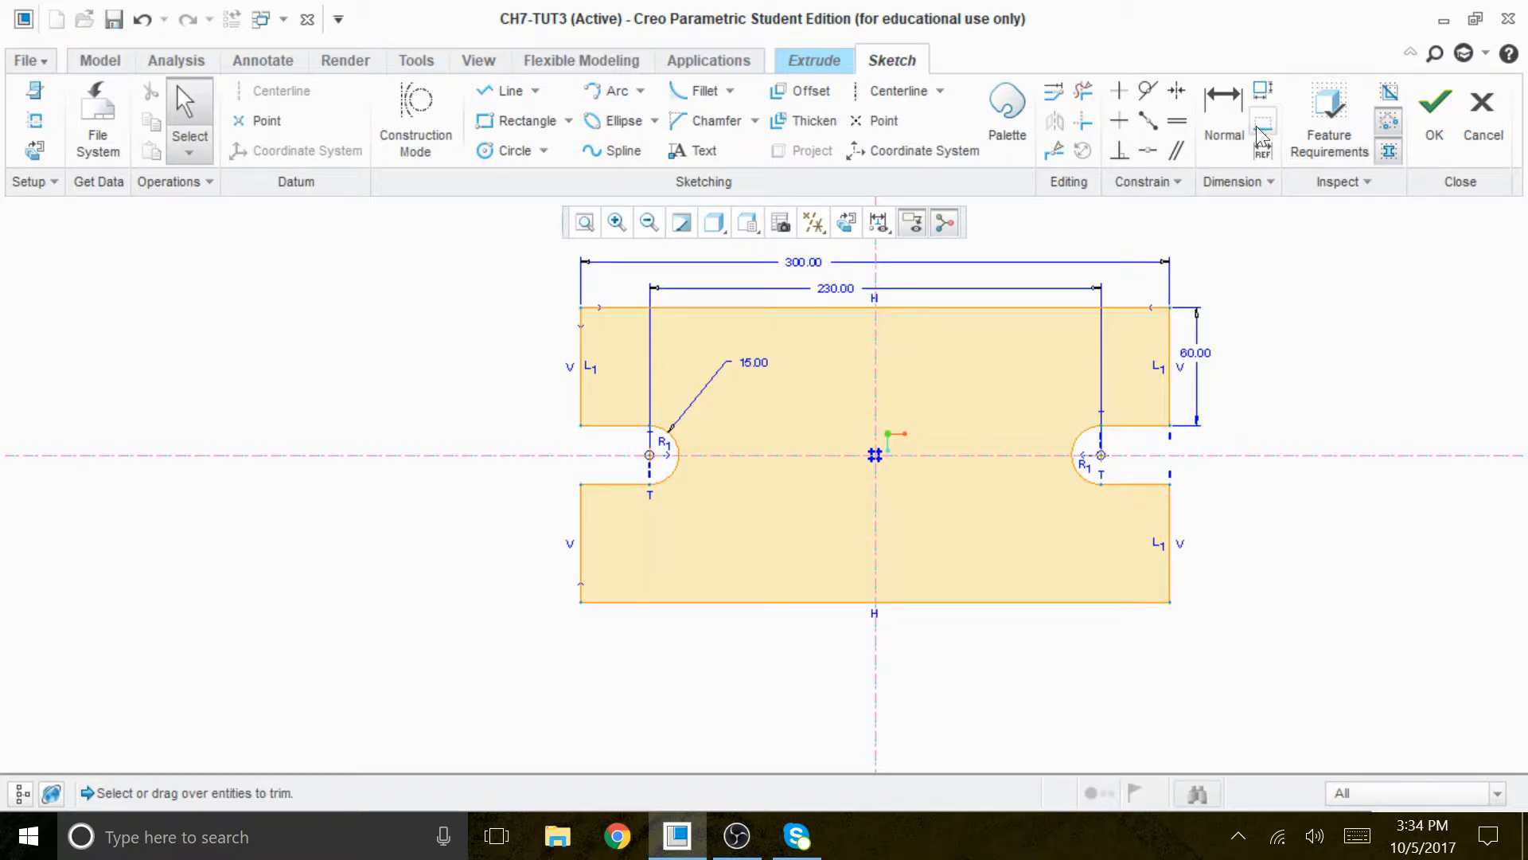
left_click(1224, 99)
left_click(1135, 310)
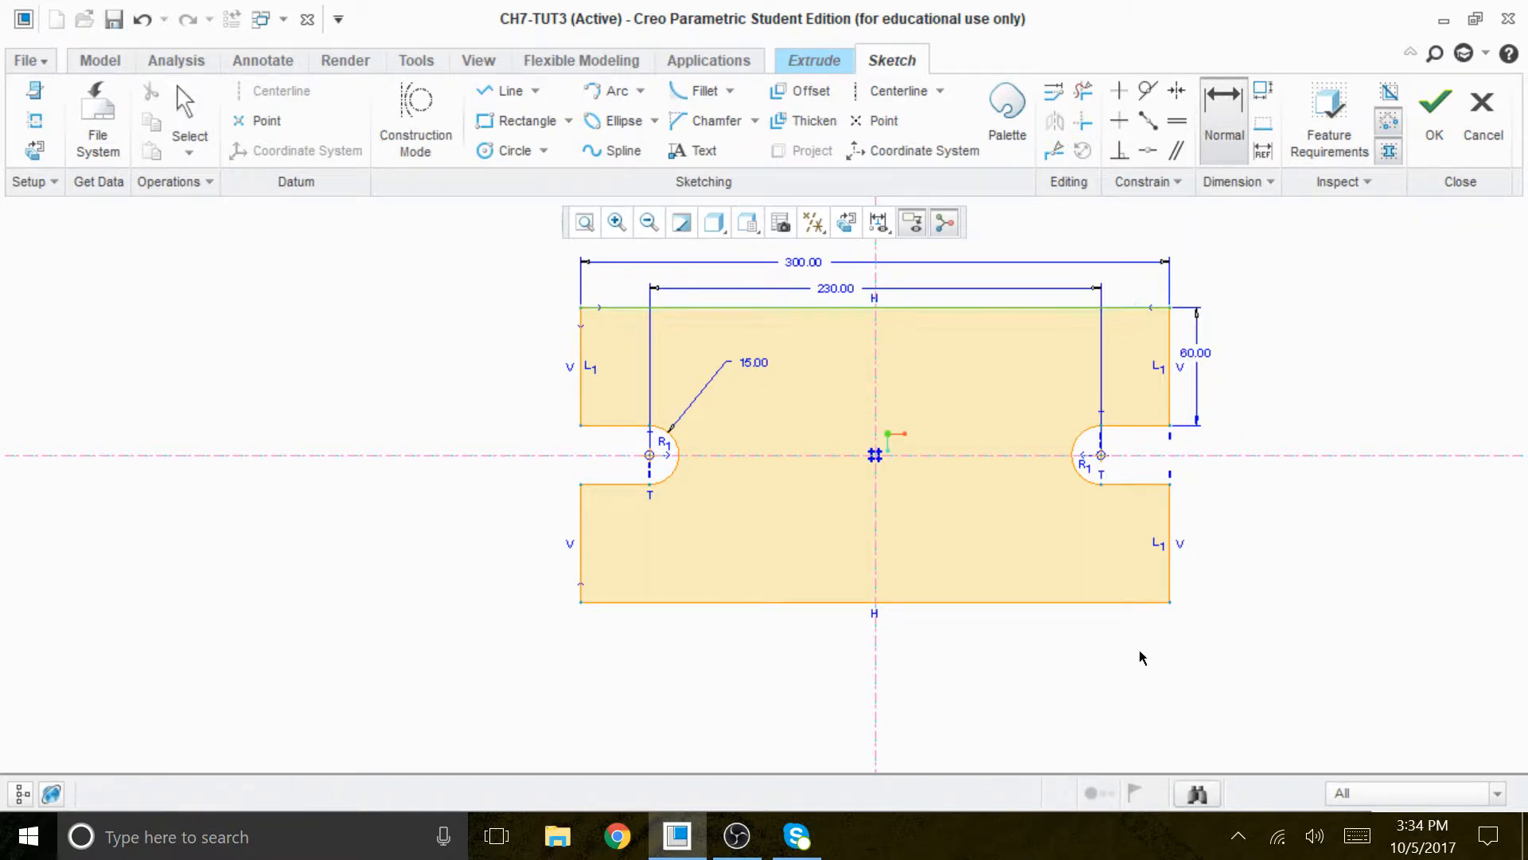
middle_click(1268, 478)
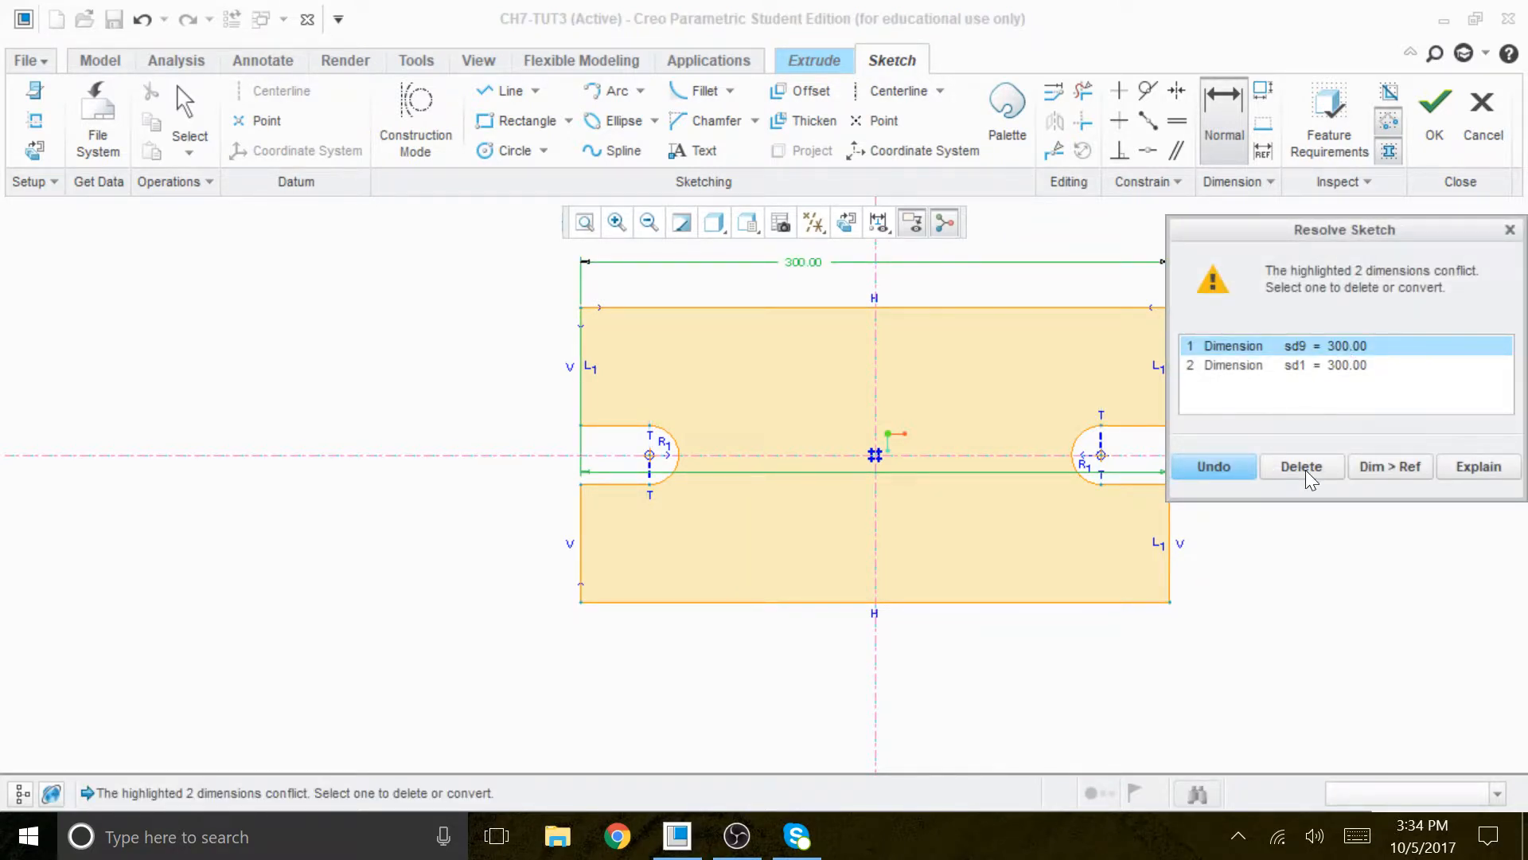
left_click(1225, 468)
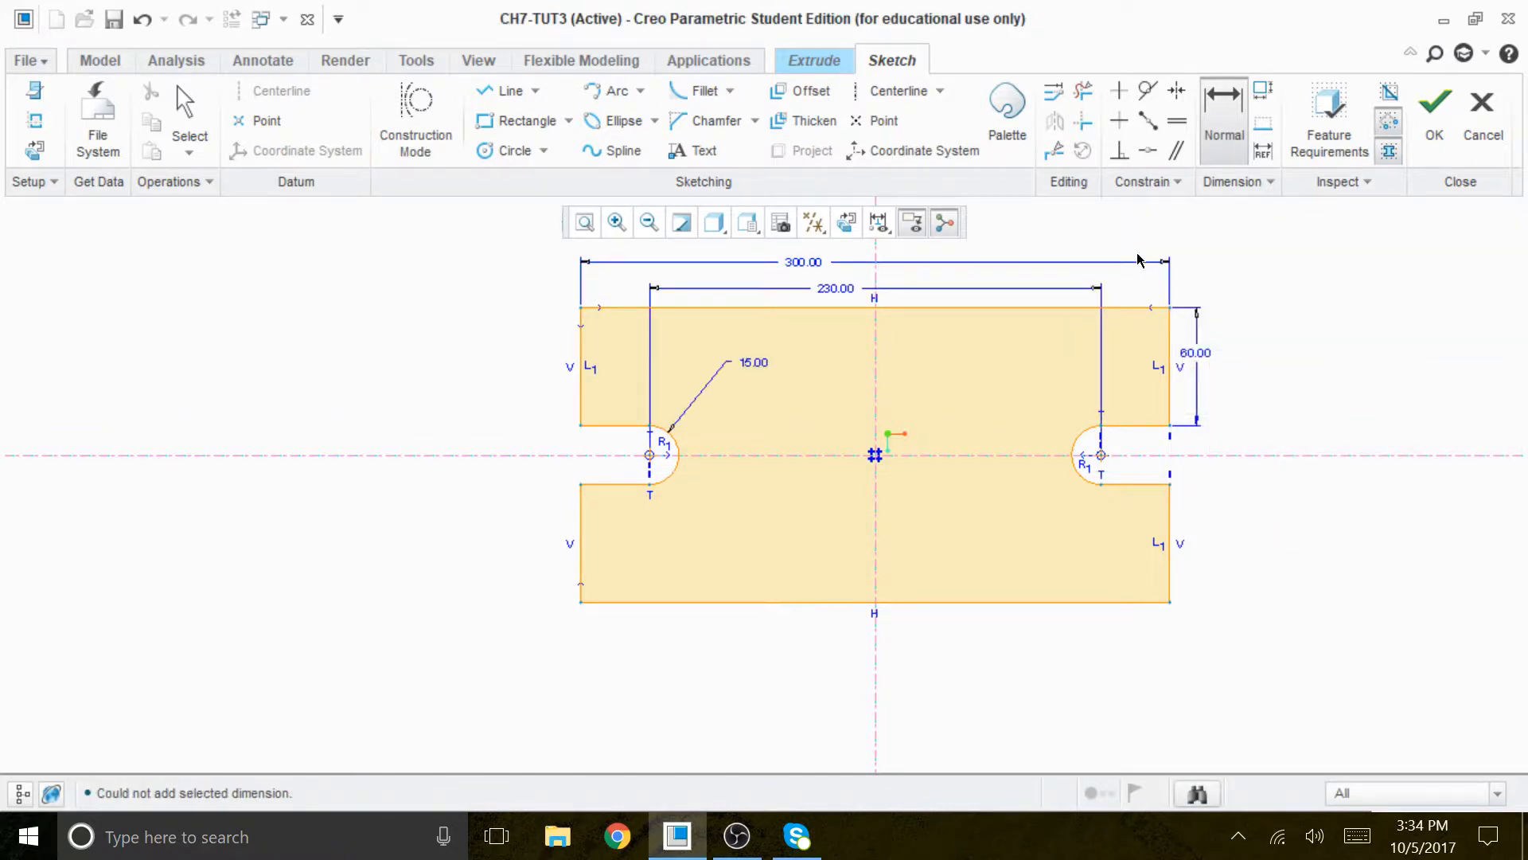
- Dimension the overall height between the two right corners as 150, deleting the conflicting 60 dimension
left_click(1169, 308)
left_click(1170, 604)
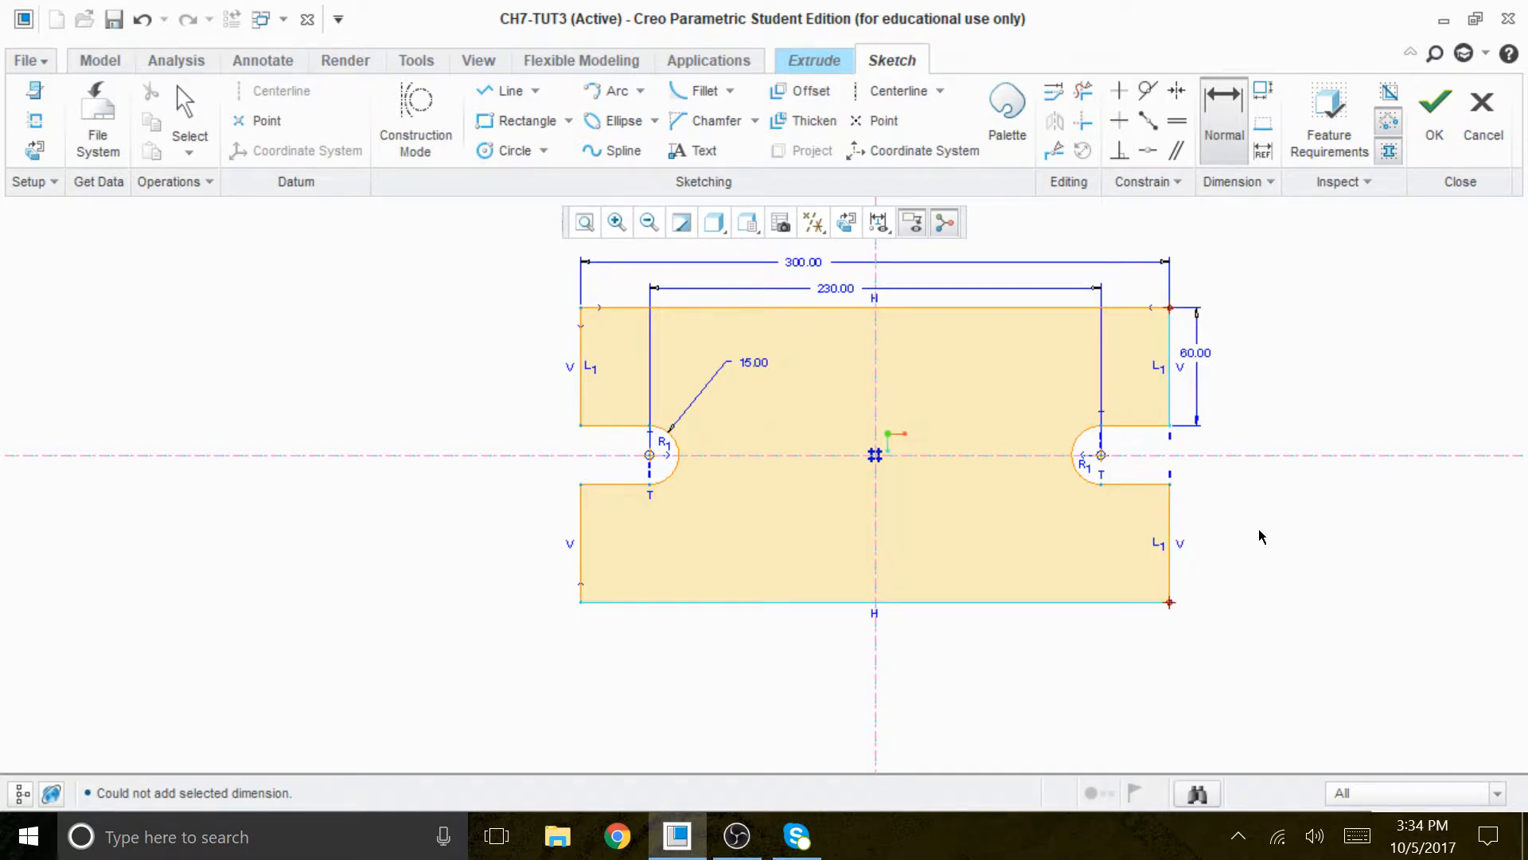
middle_click(1279, 444)
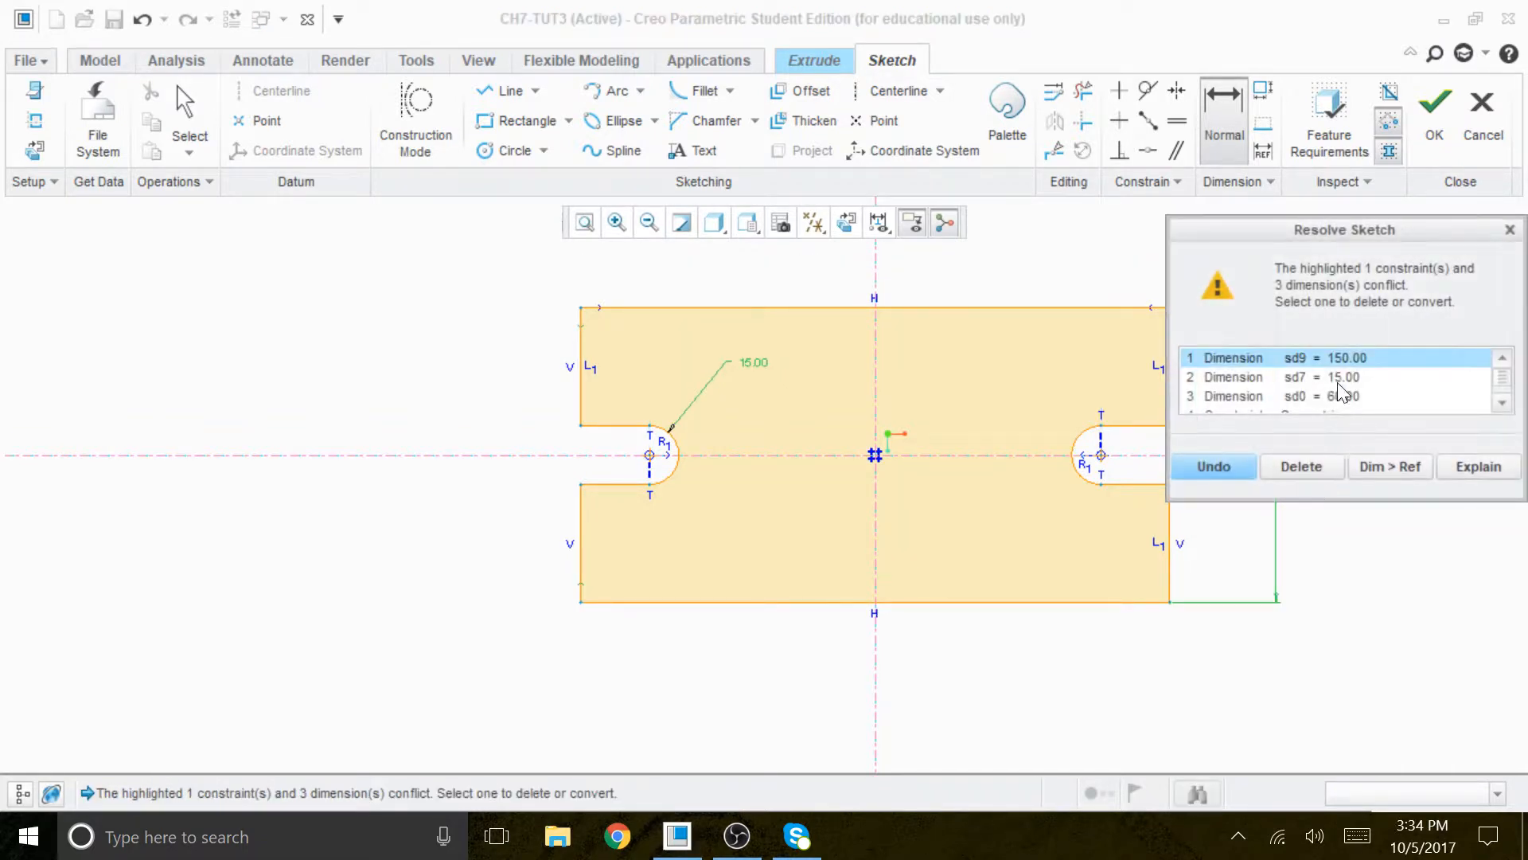
mouse_move(1416, 227)
left_mouse_down()
mouse_move(1330, 216)
mouse_move(1040, 70)
left_mouse_up()
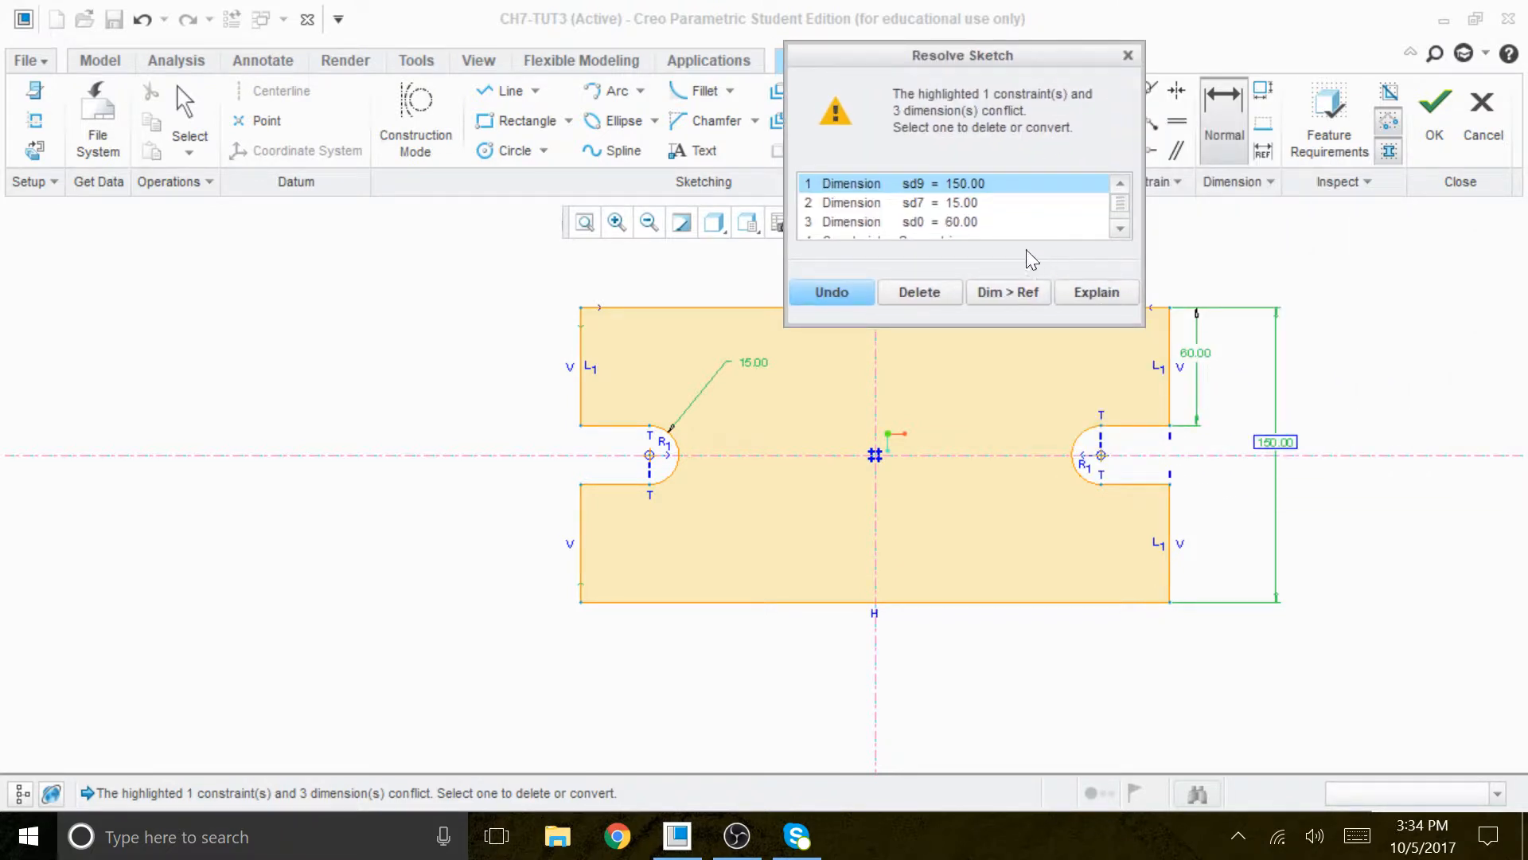
left_click(958, 222)
left_click(923, 292)
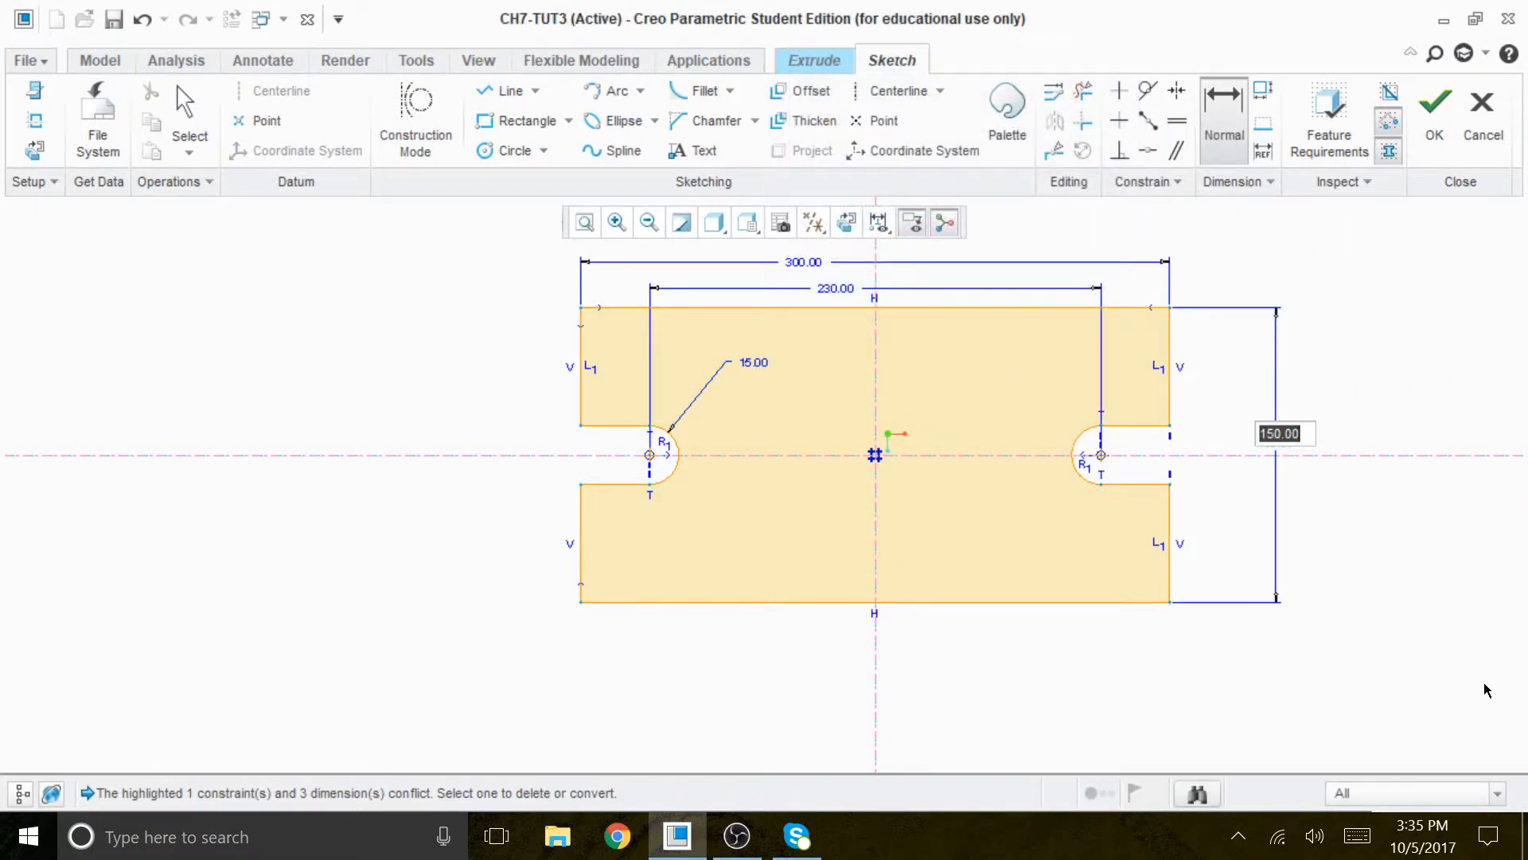
key("Return")
- Finish the sketch and extrude the slotted plate to a depth of 32
scroll(1182, 454, "up", 1)
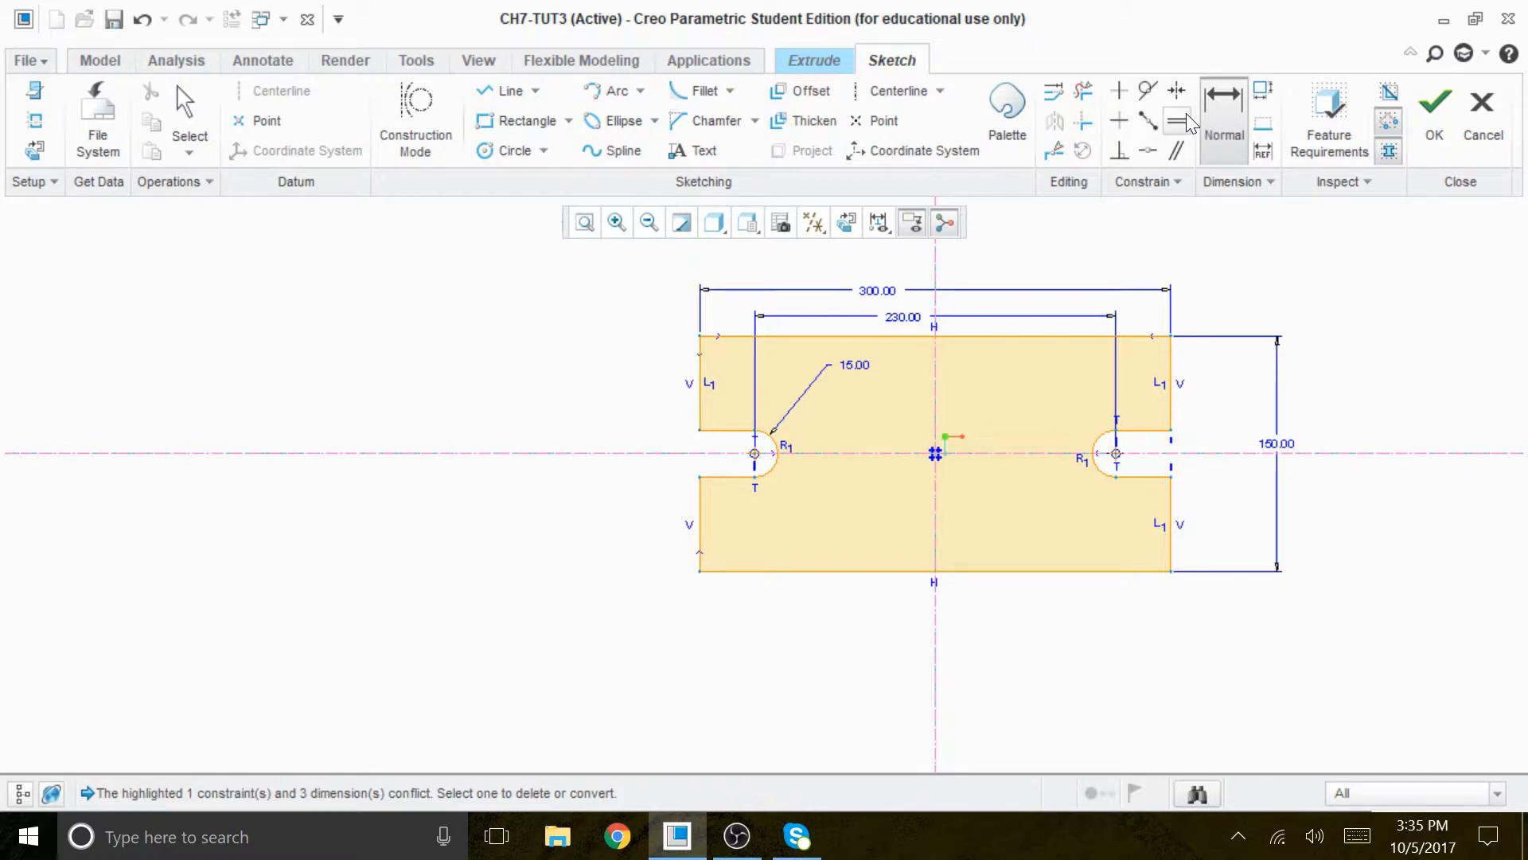
left_click(1432, 108)
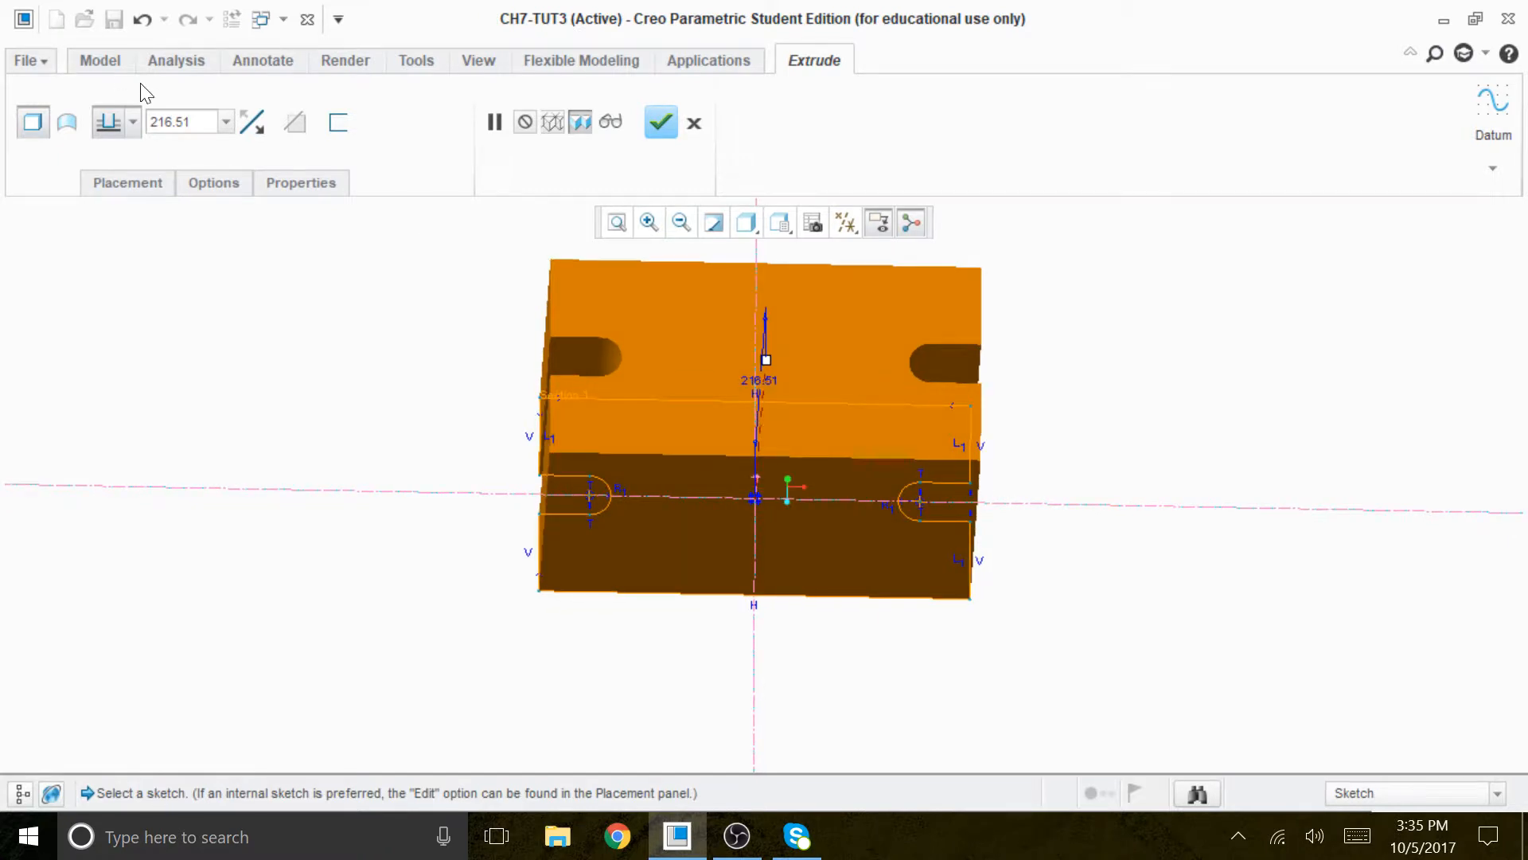
double_click(179, 123)
type("32")
key("Return")
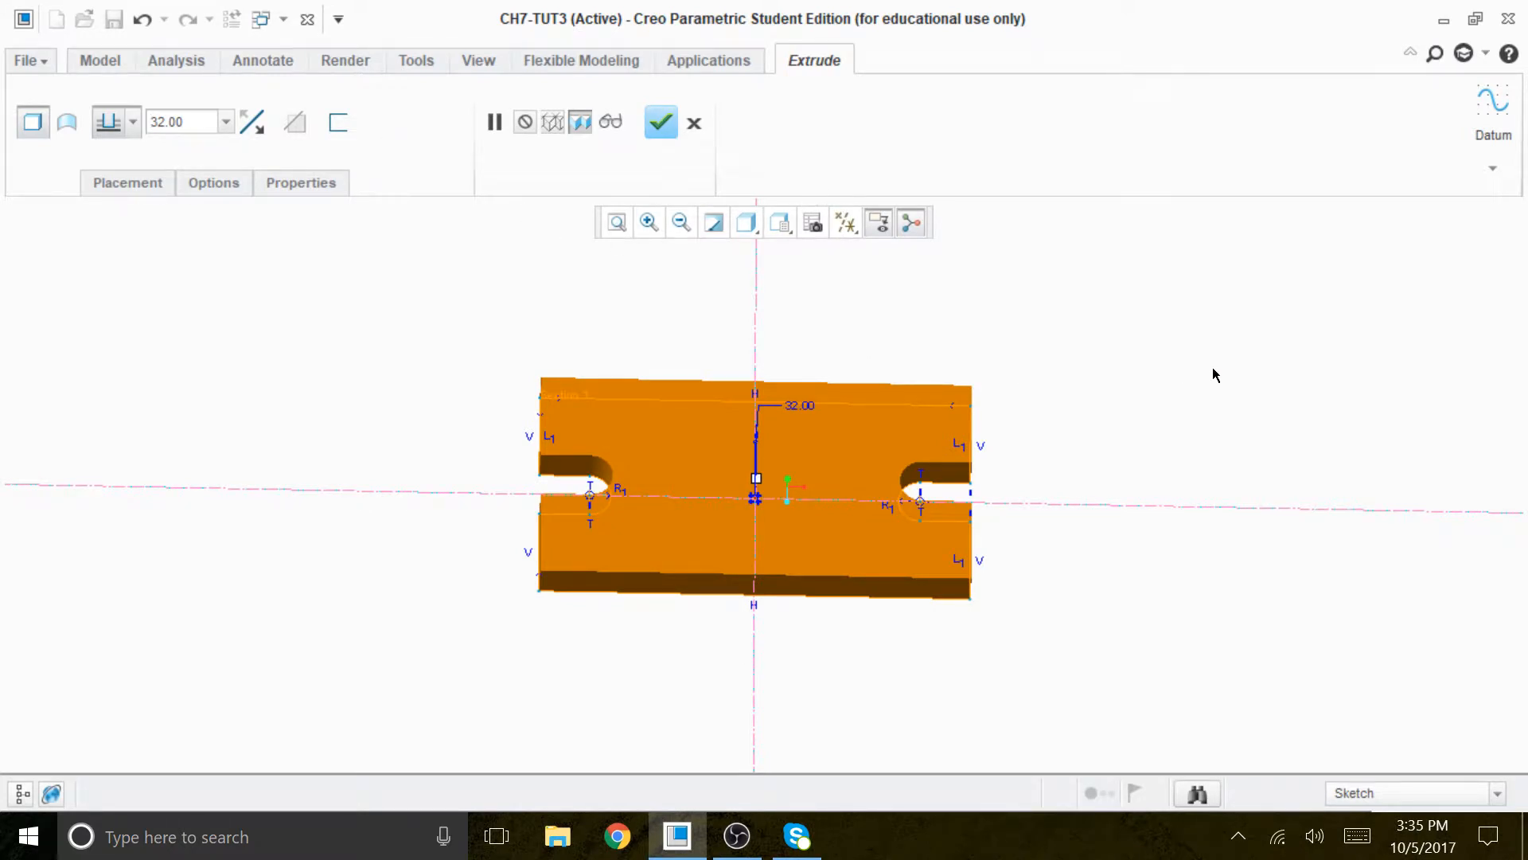
left_click(660, 122)
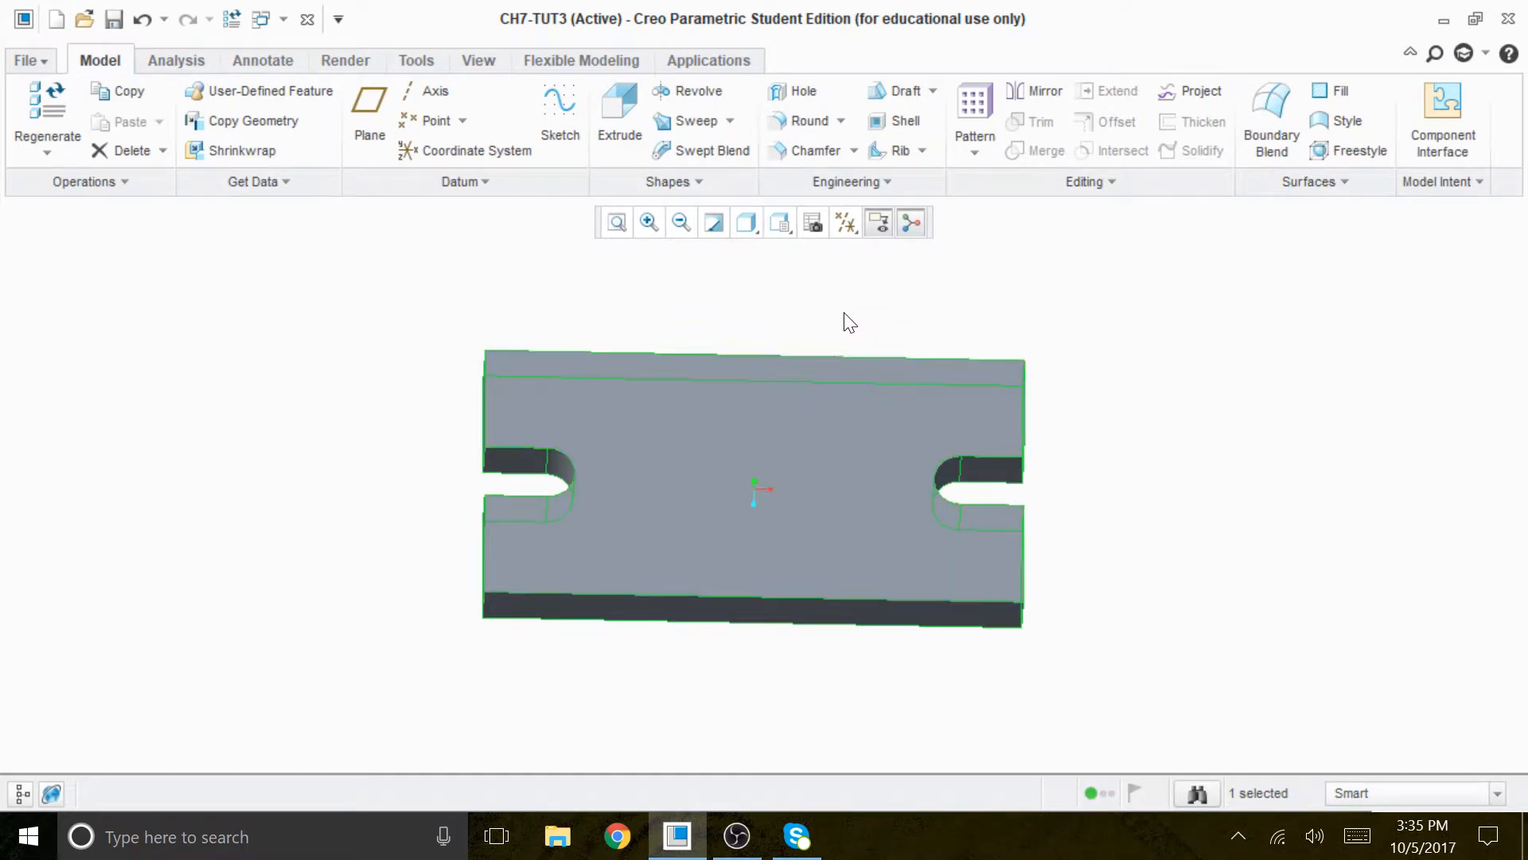
- Start a new extrusion with an internal sketch on the slotted plate's top face
left_click(615, 121)
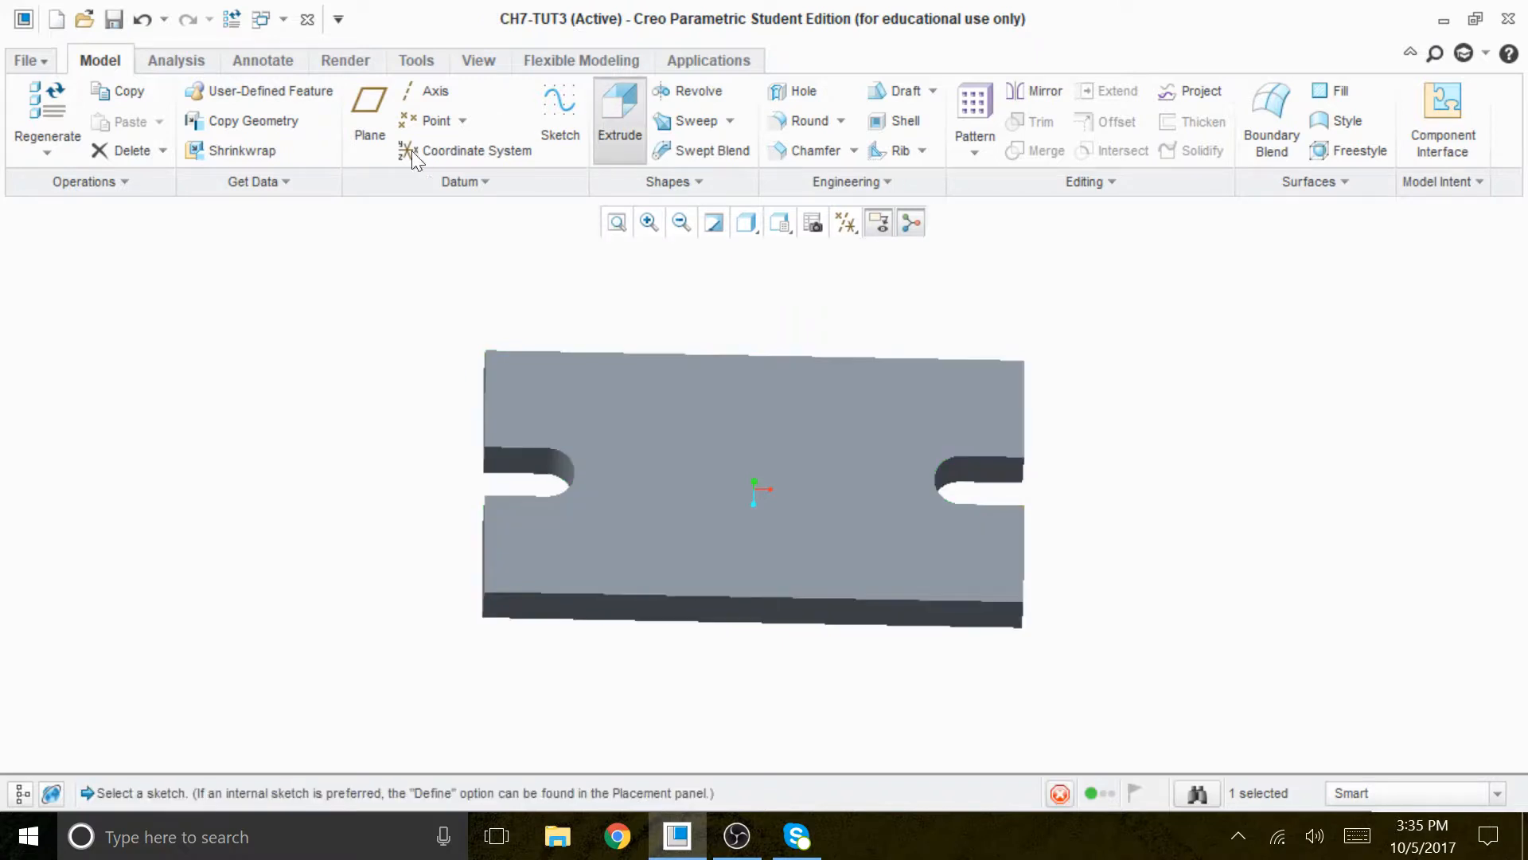
left_click(132, 186)
left_click(417, 301)
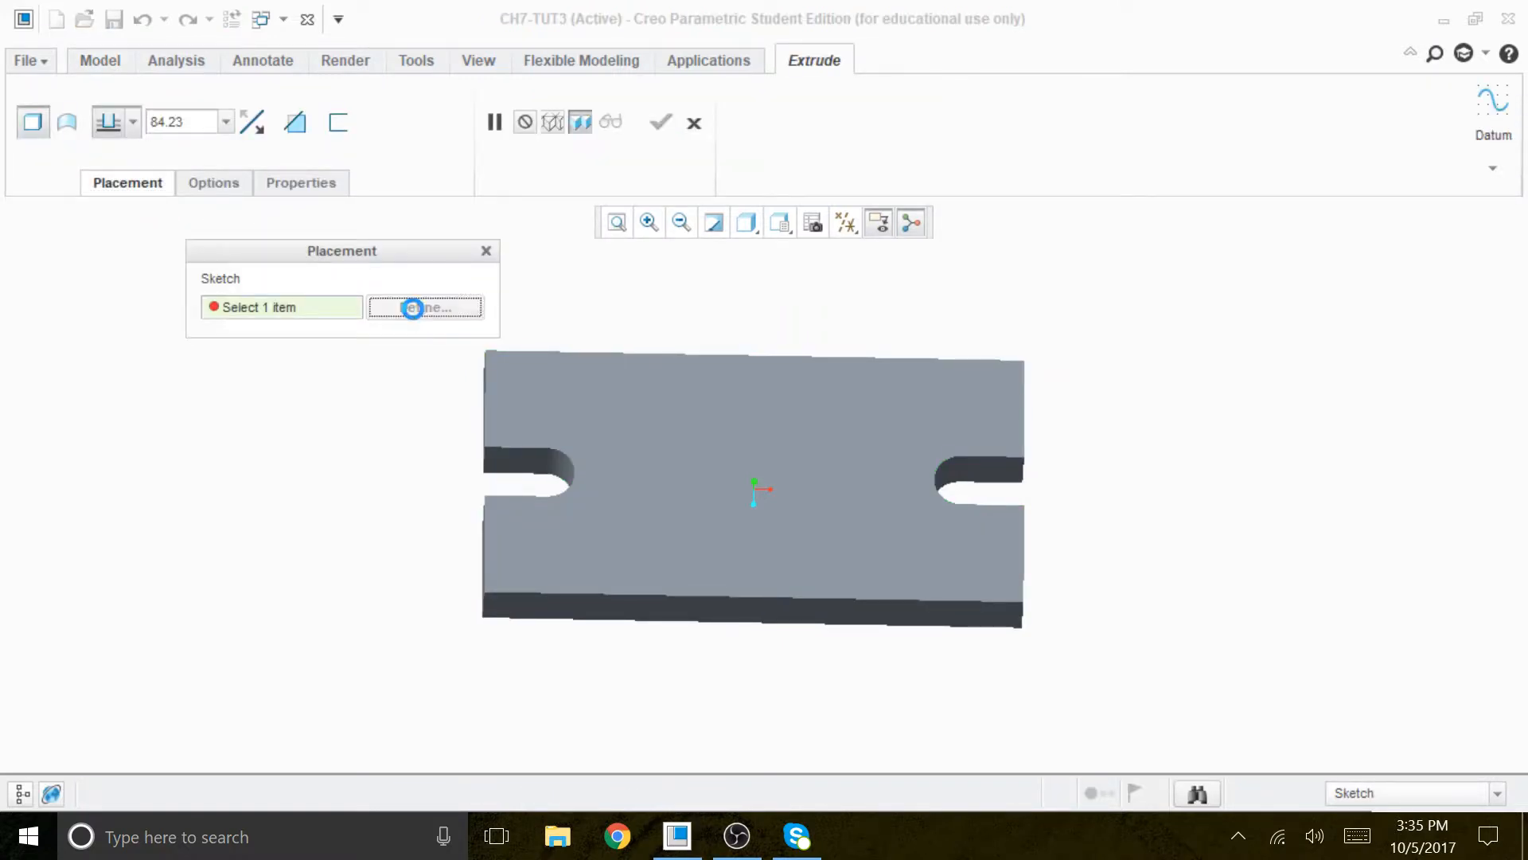
left_click(780, 466)
left_click(1397, 519)
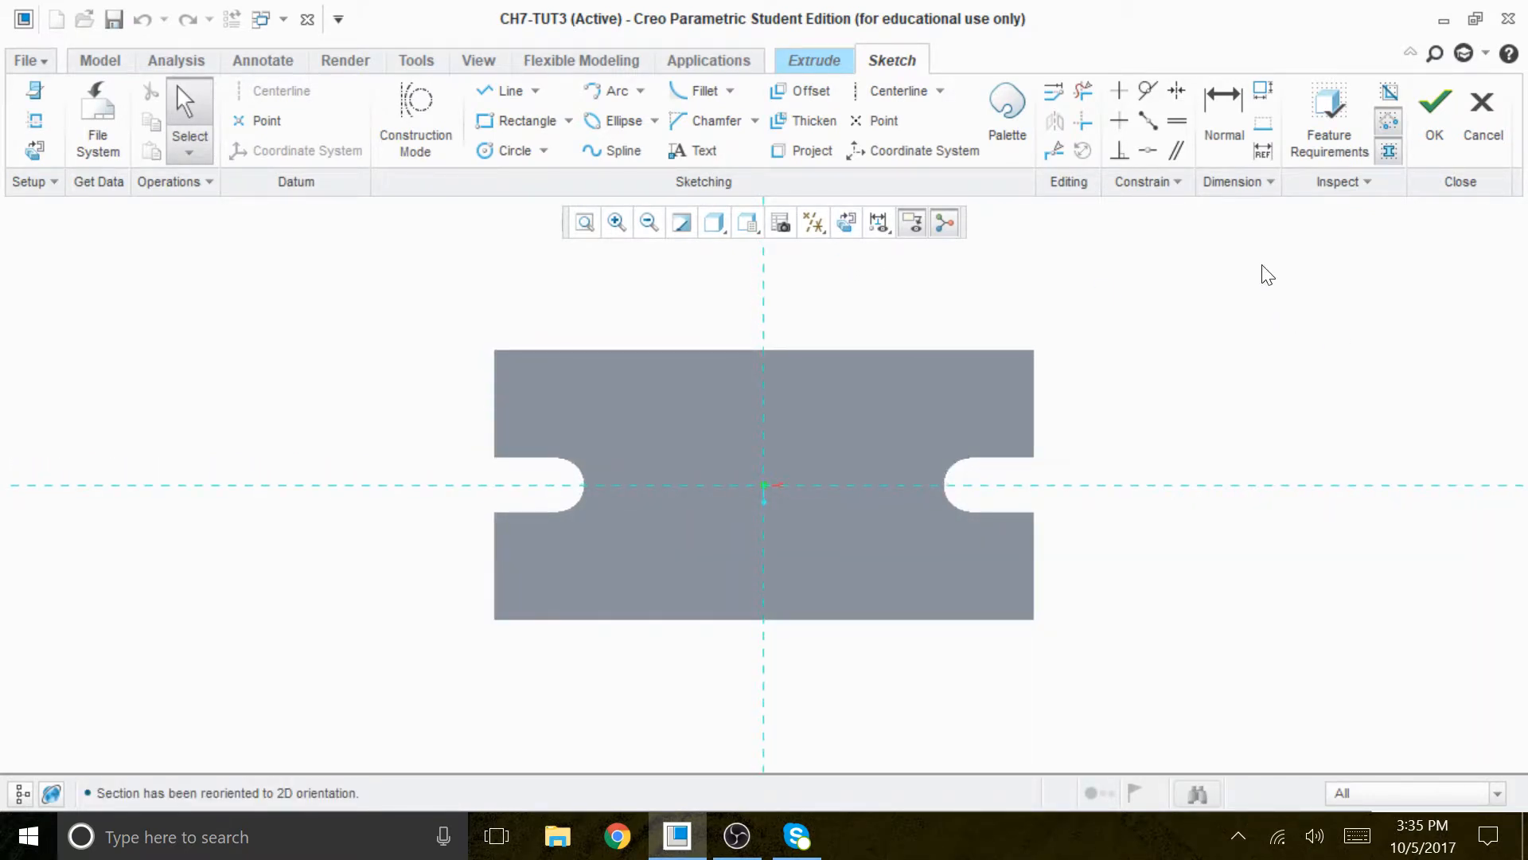
- Add a vertical and a horizontal centerline through the sketch origin along the reference lines
left_click(876, 91)
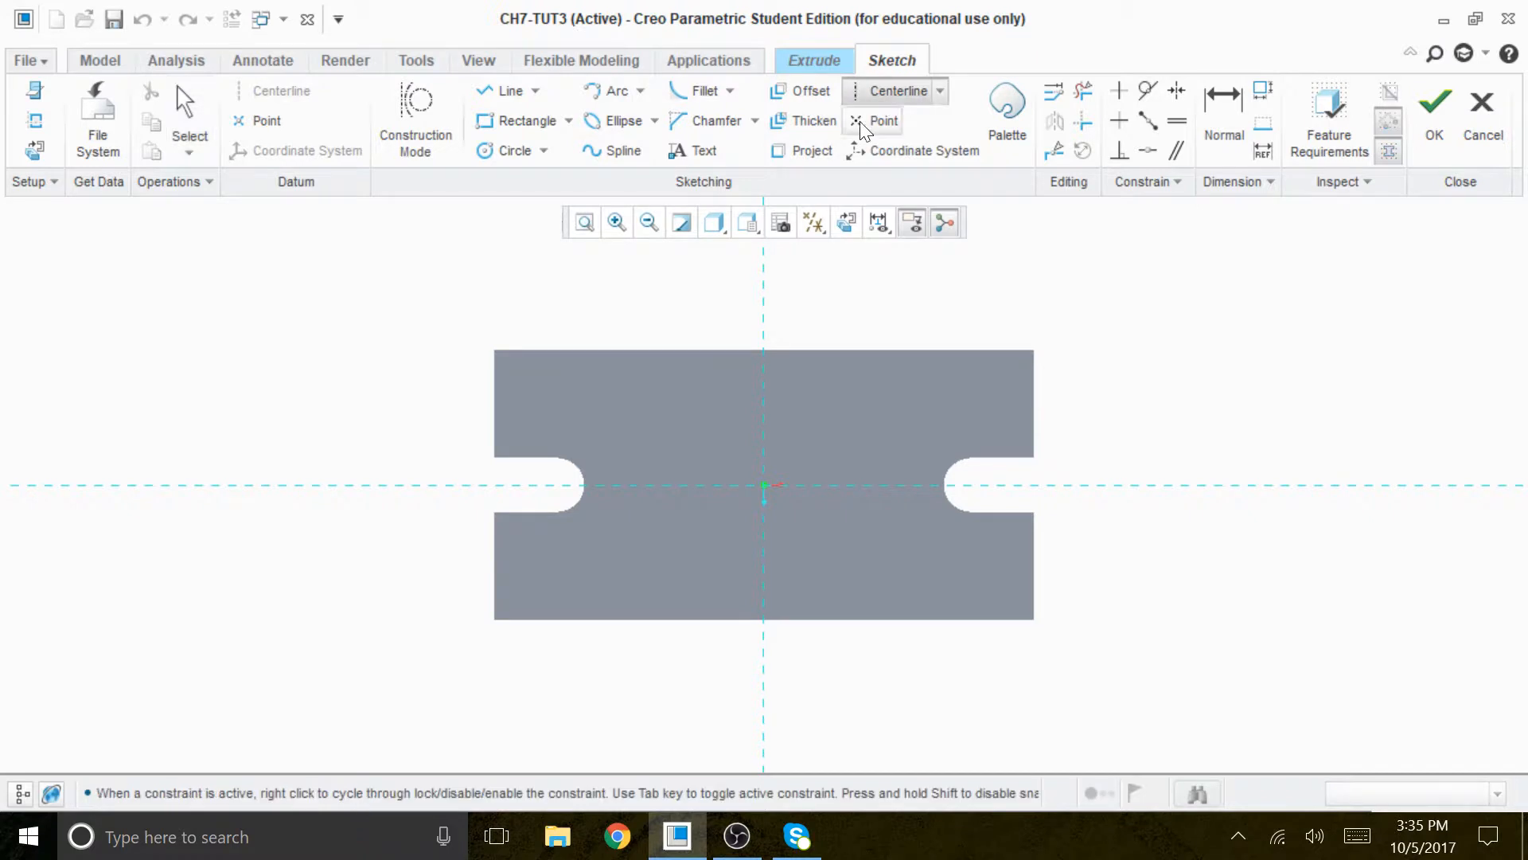
left_click(764, 254)
left_click(764, 321)
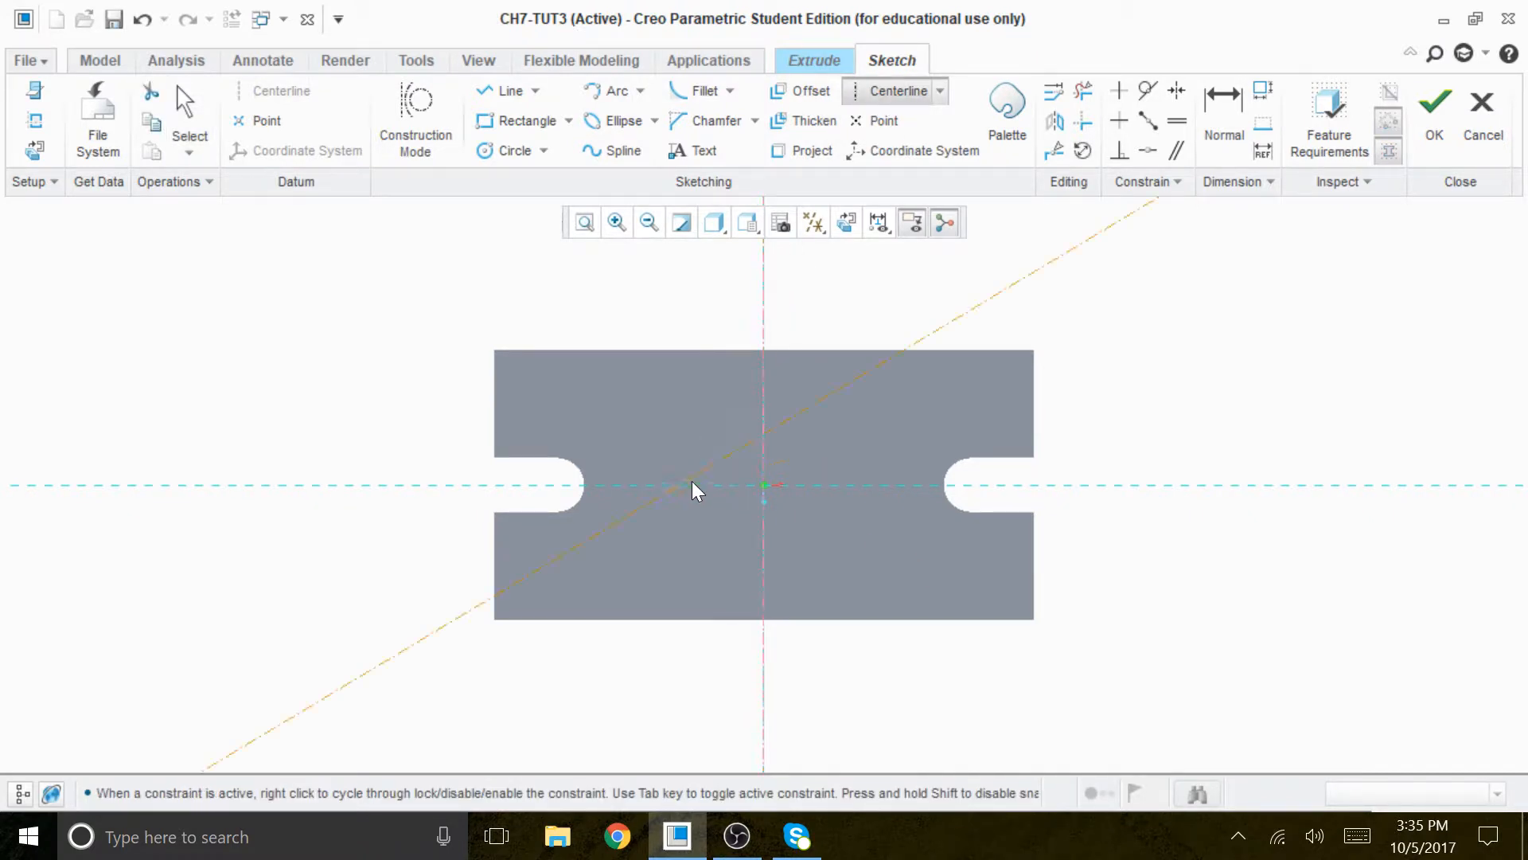
left_click(785, 483)
middle_click(1146, 351)
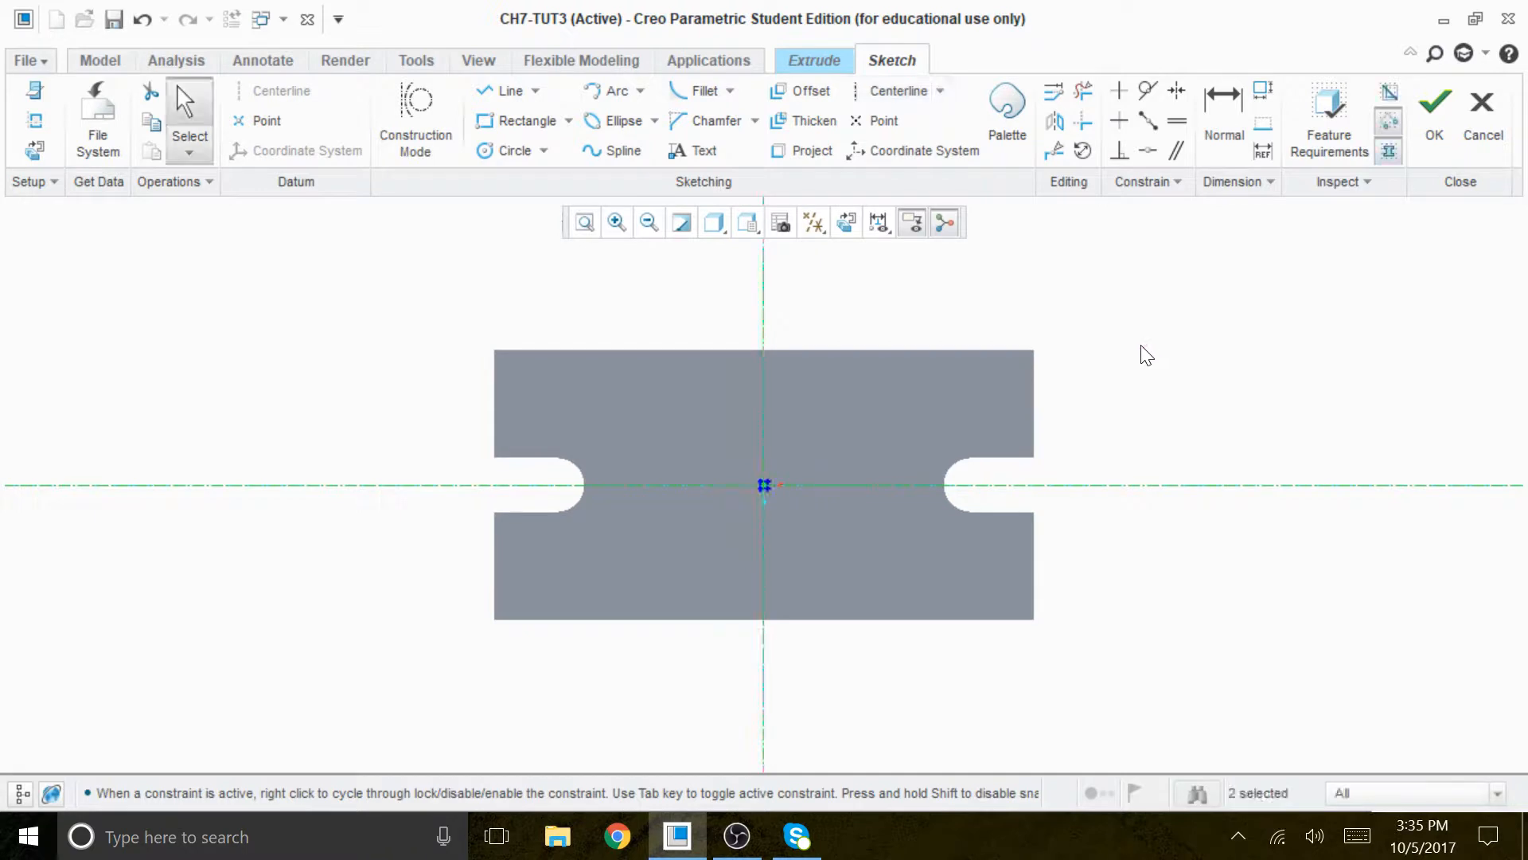
- Sketch a circle centered at the intersection of the centerlines and set its diameter to 150
left_click(510, 151)
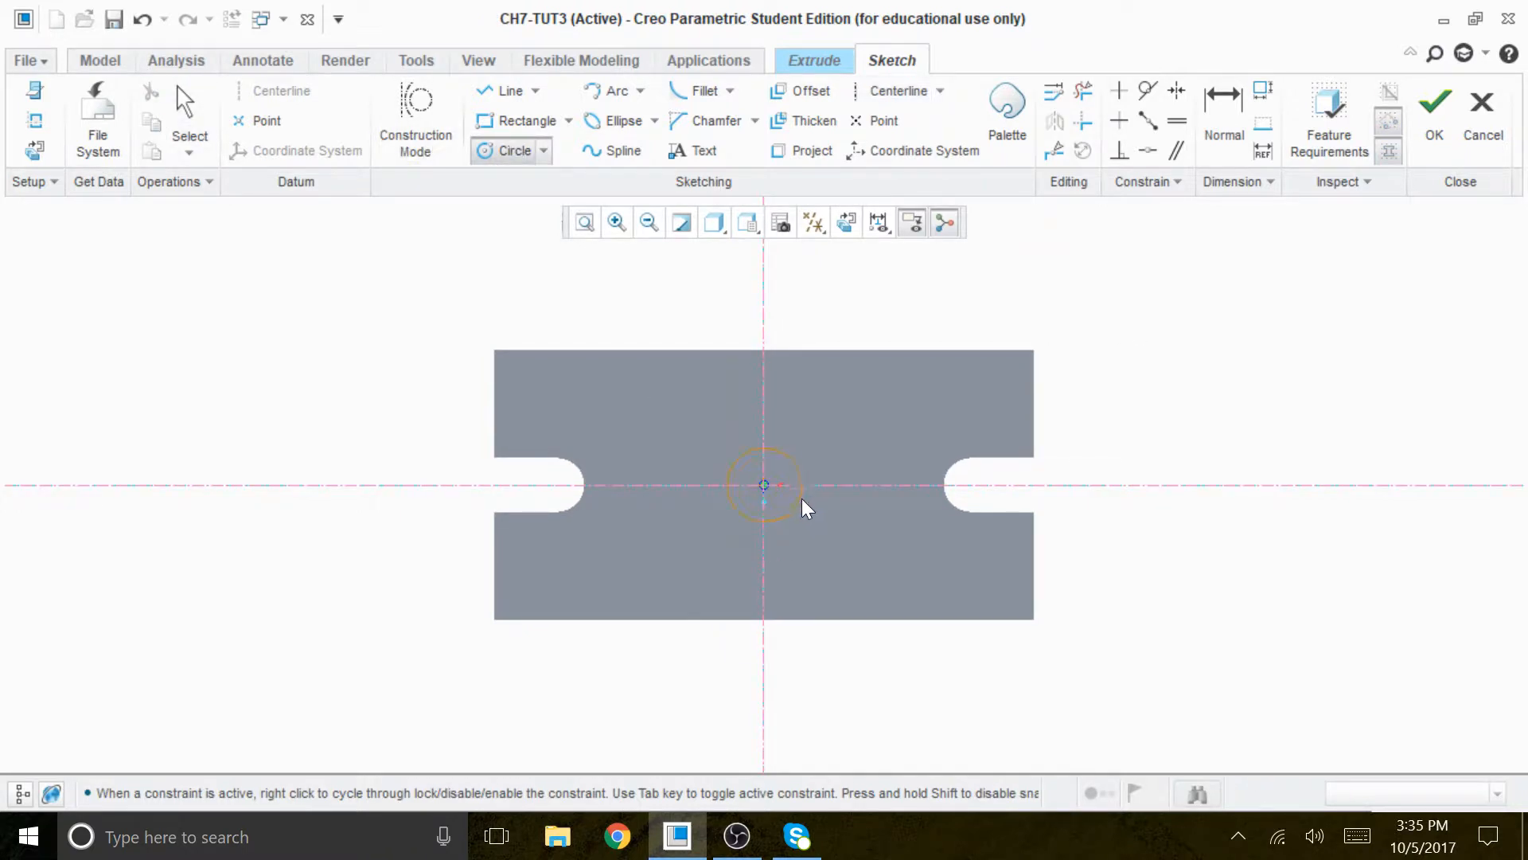
left_click(838, 514)
middle_click(1194, 354)
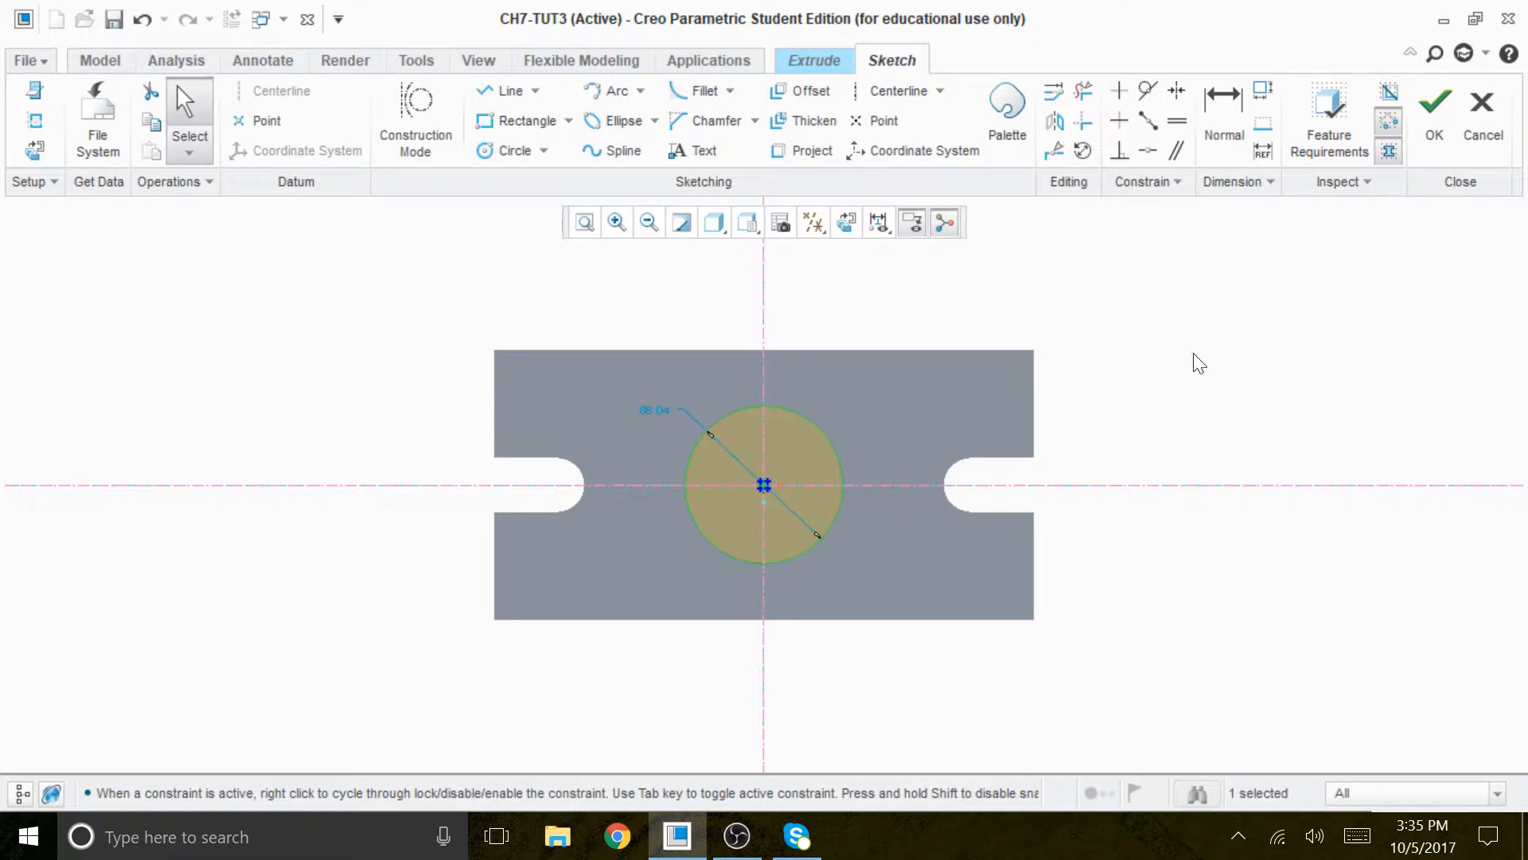
left_click_drag(665, 409, 649, 414)
scroll(1520, 274, "up", 1)
mouse_move(465, 453)
left_mouse_down()
mouse_move(444, 457)
mouse_move(466, 445)
left_mouse_up()
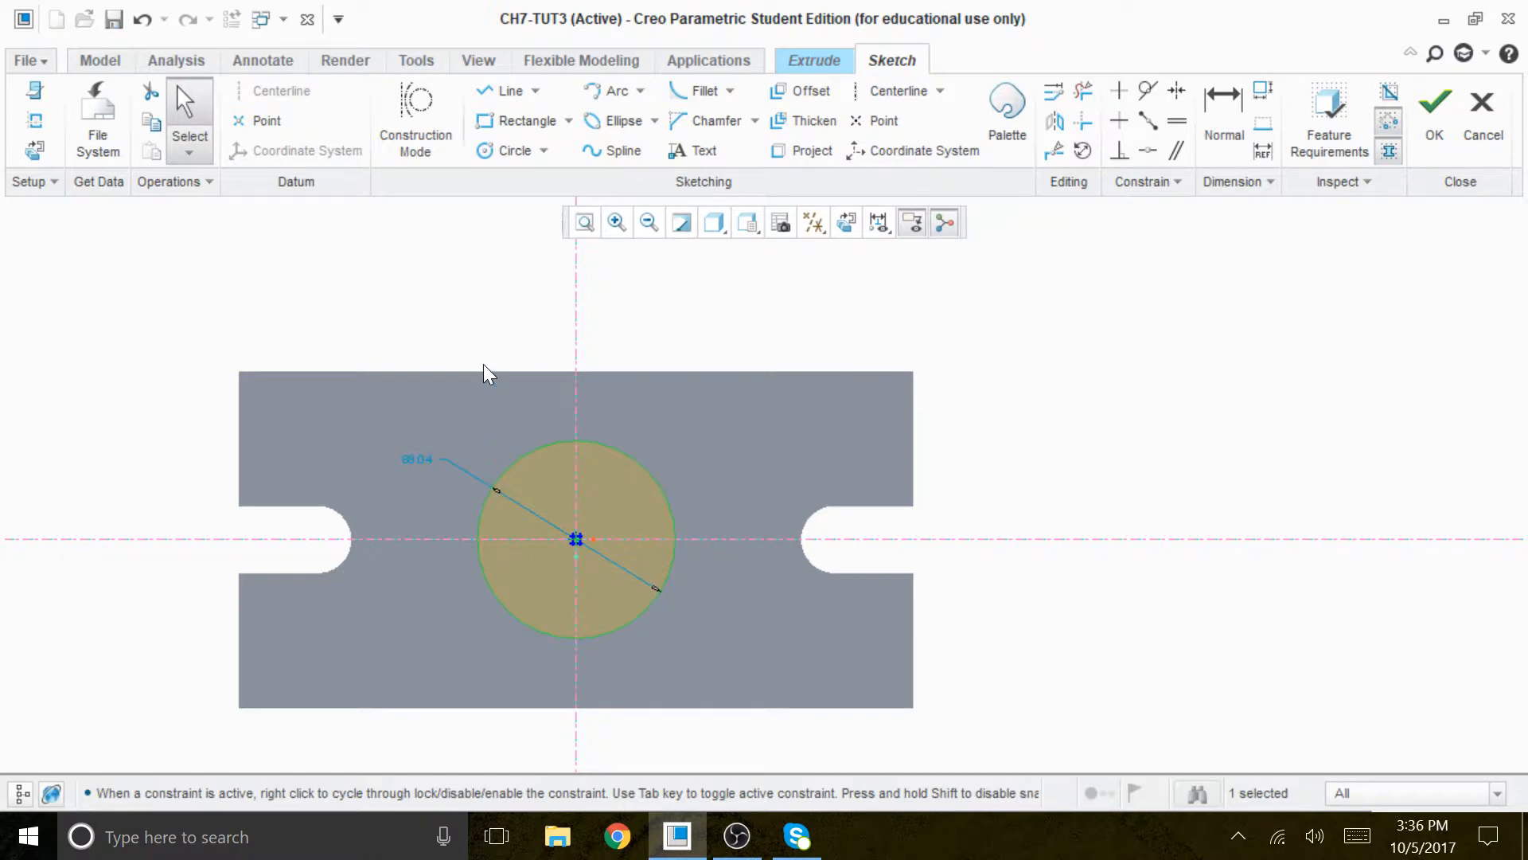
left_click_drag(417, 456, 418, 464)
double_click(398, 471)
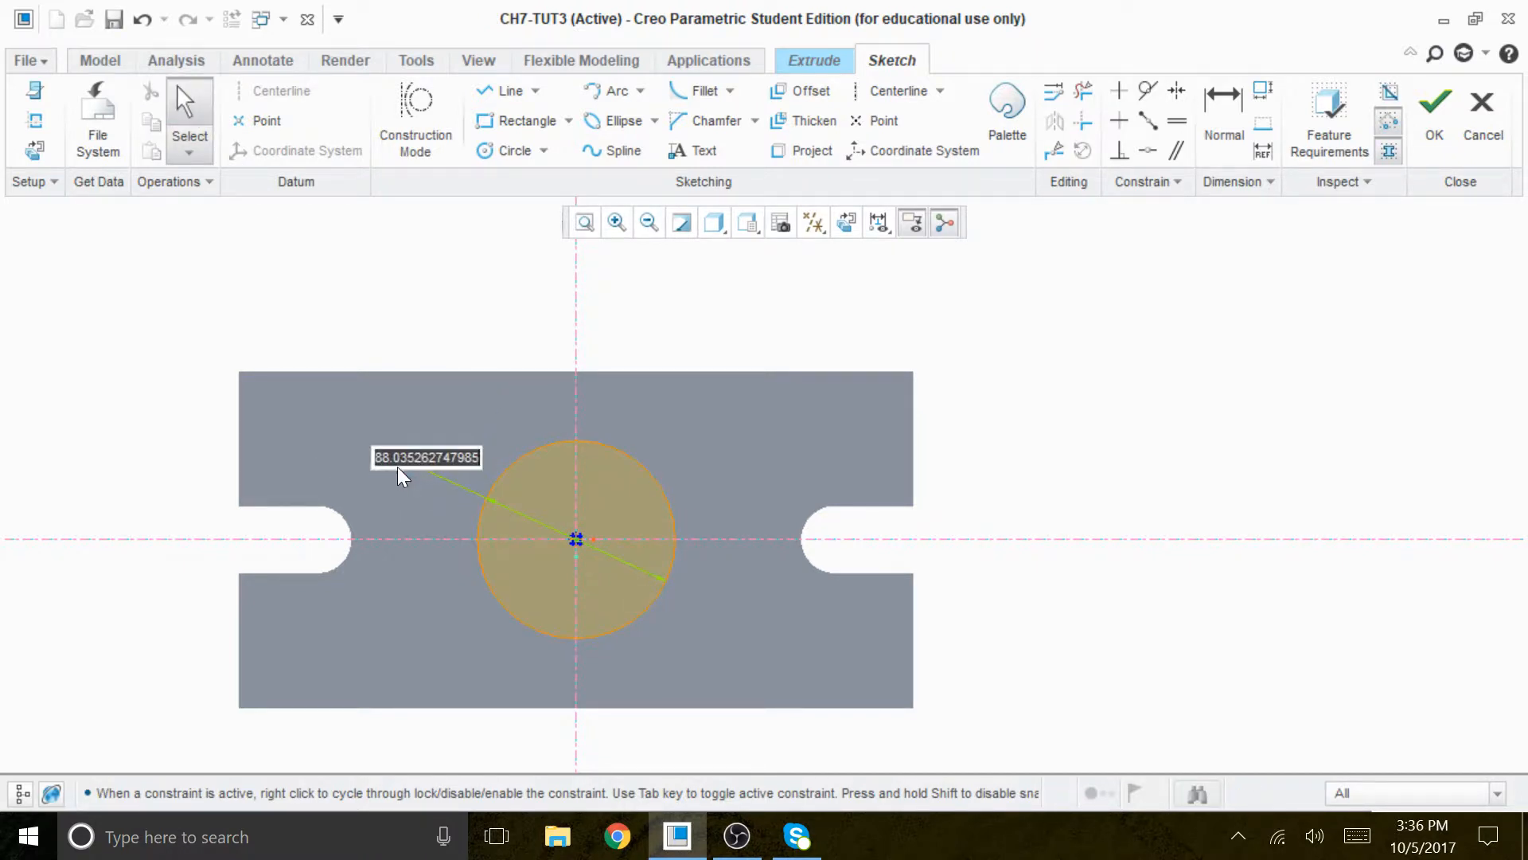
type("150")
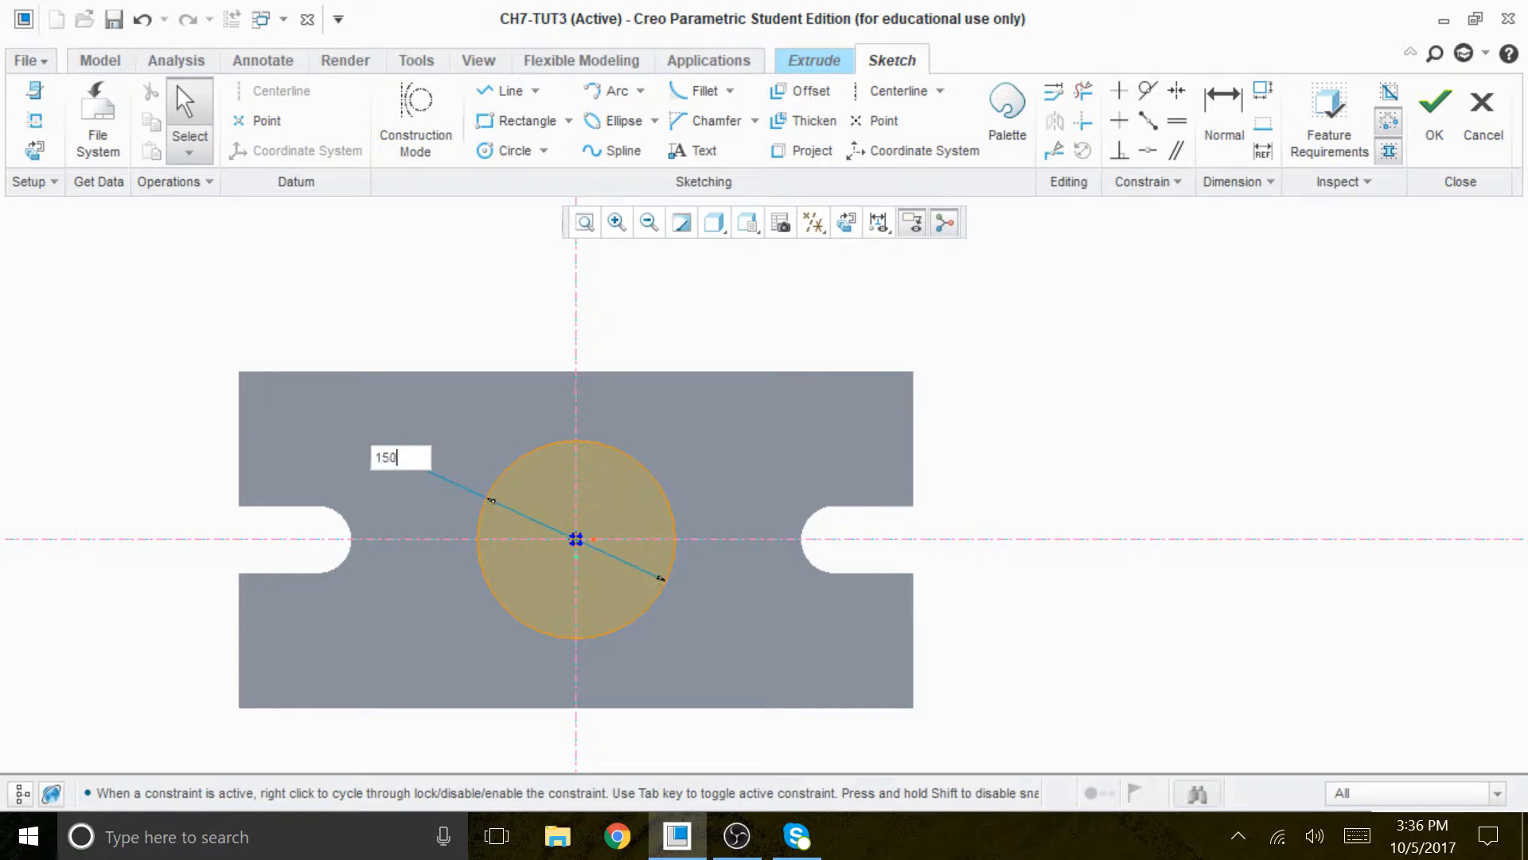
key("Return")
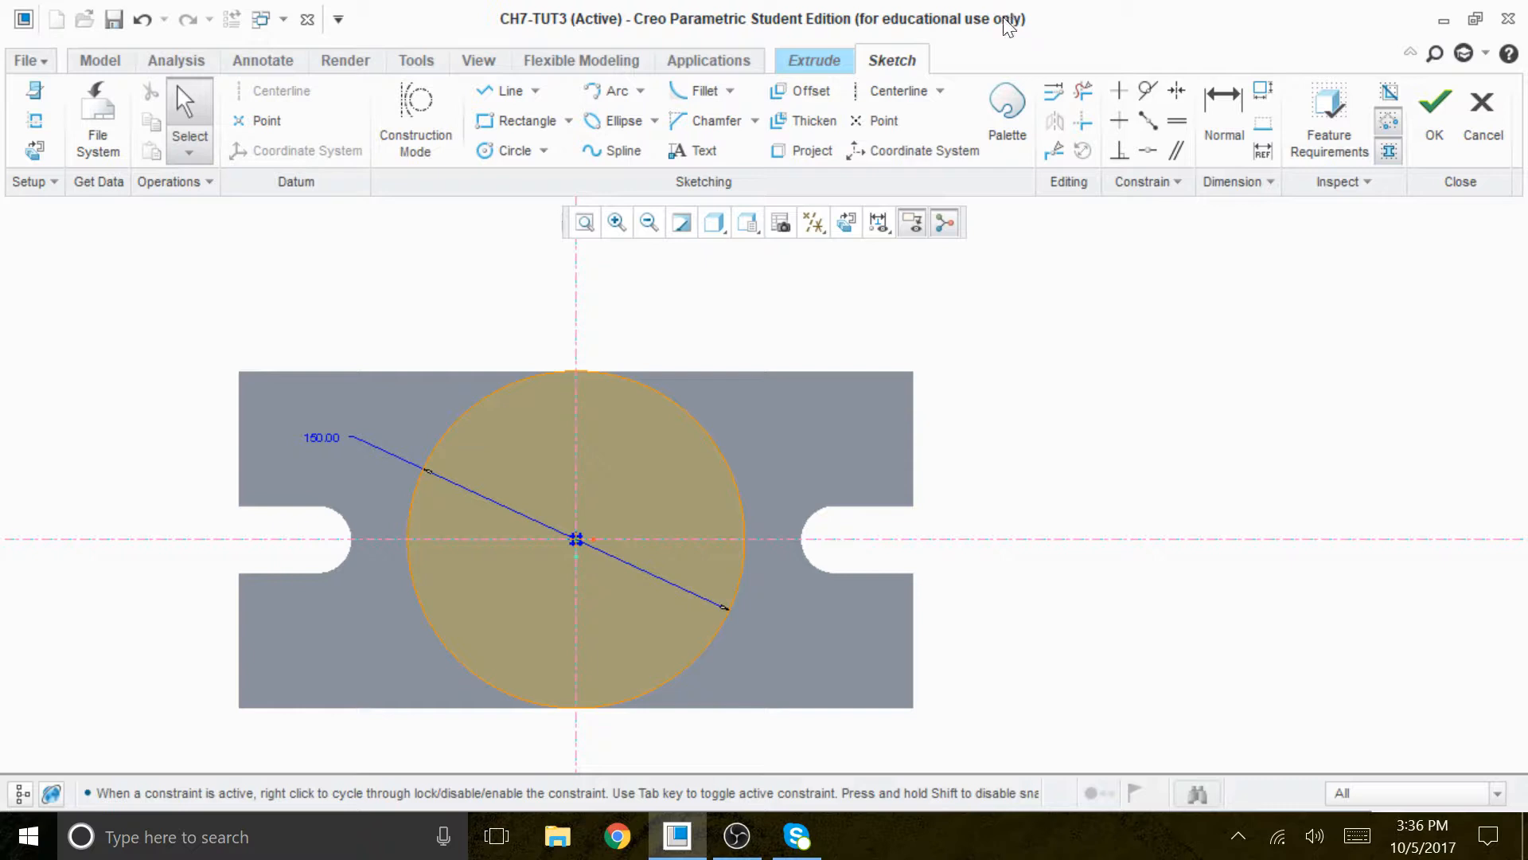
- Move the circle's diameter dimension text to just above the plate, on the right side of the vertical centerline
scroll(1483, 149, "up", 2)
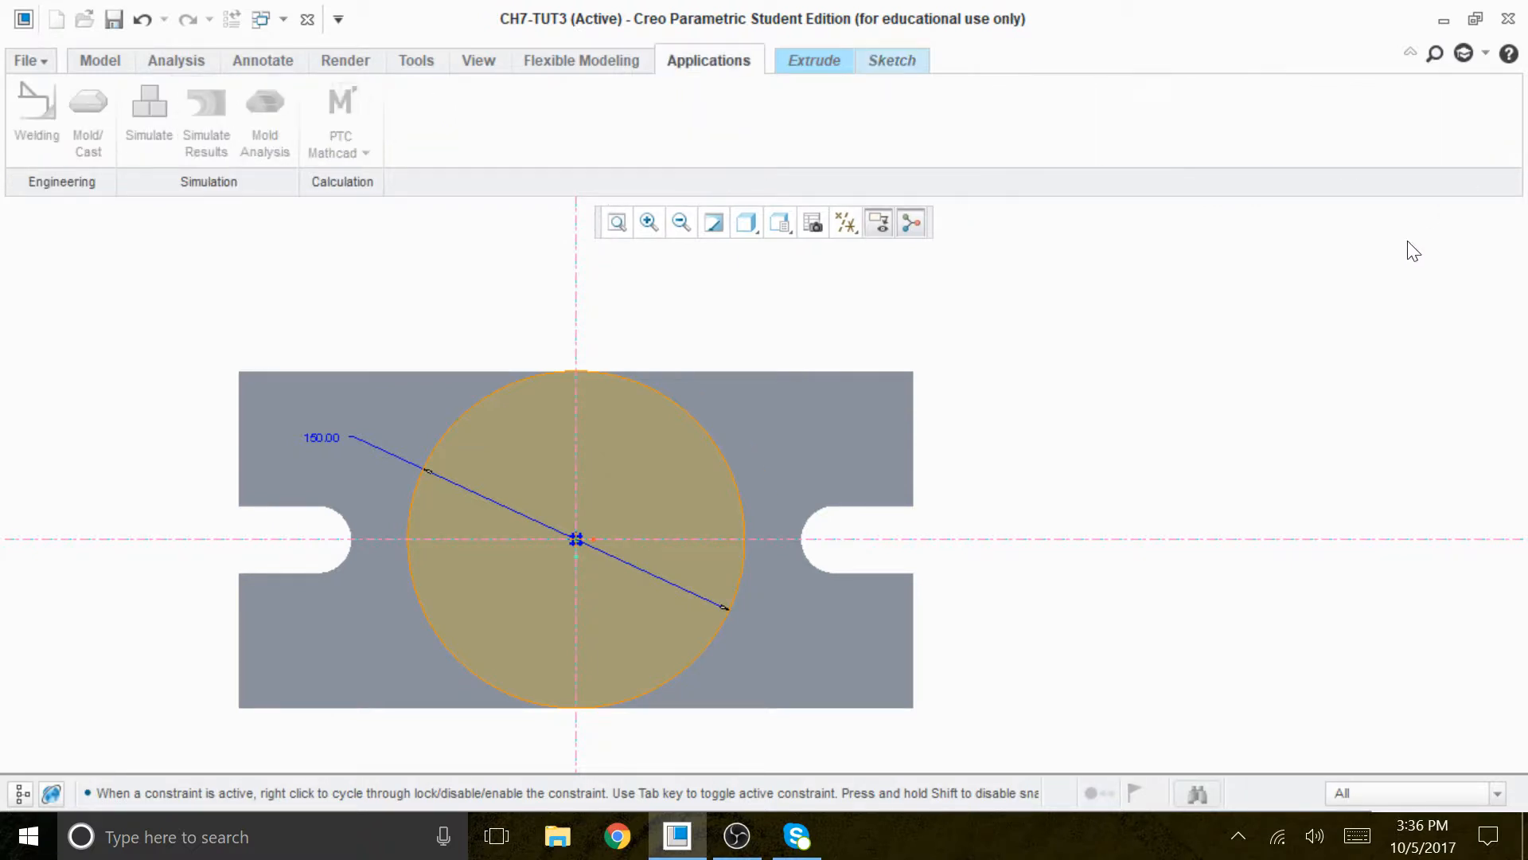
scroll(1415, 199, "up", 3)
scroll(1315, 261, "down", 1)
scroll(1132, 344, "down", 1)
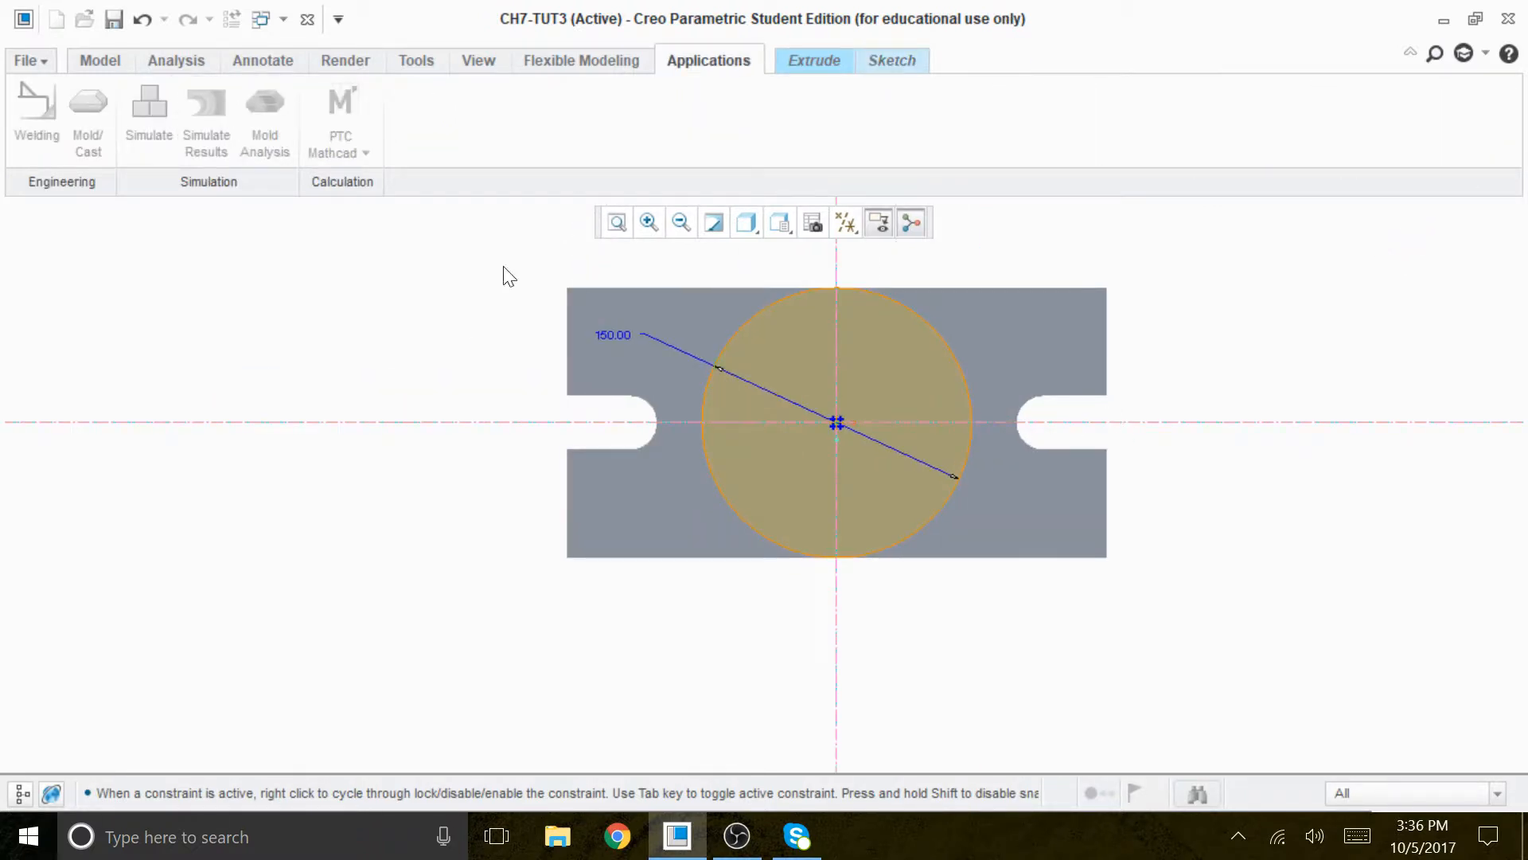
left_click_drag(843, 295, 953, 275)
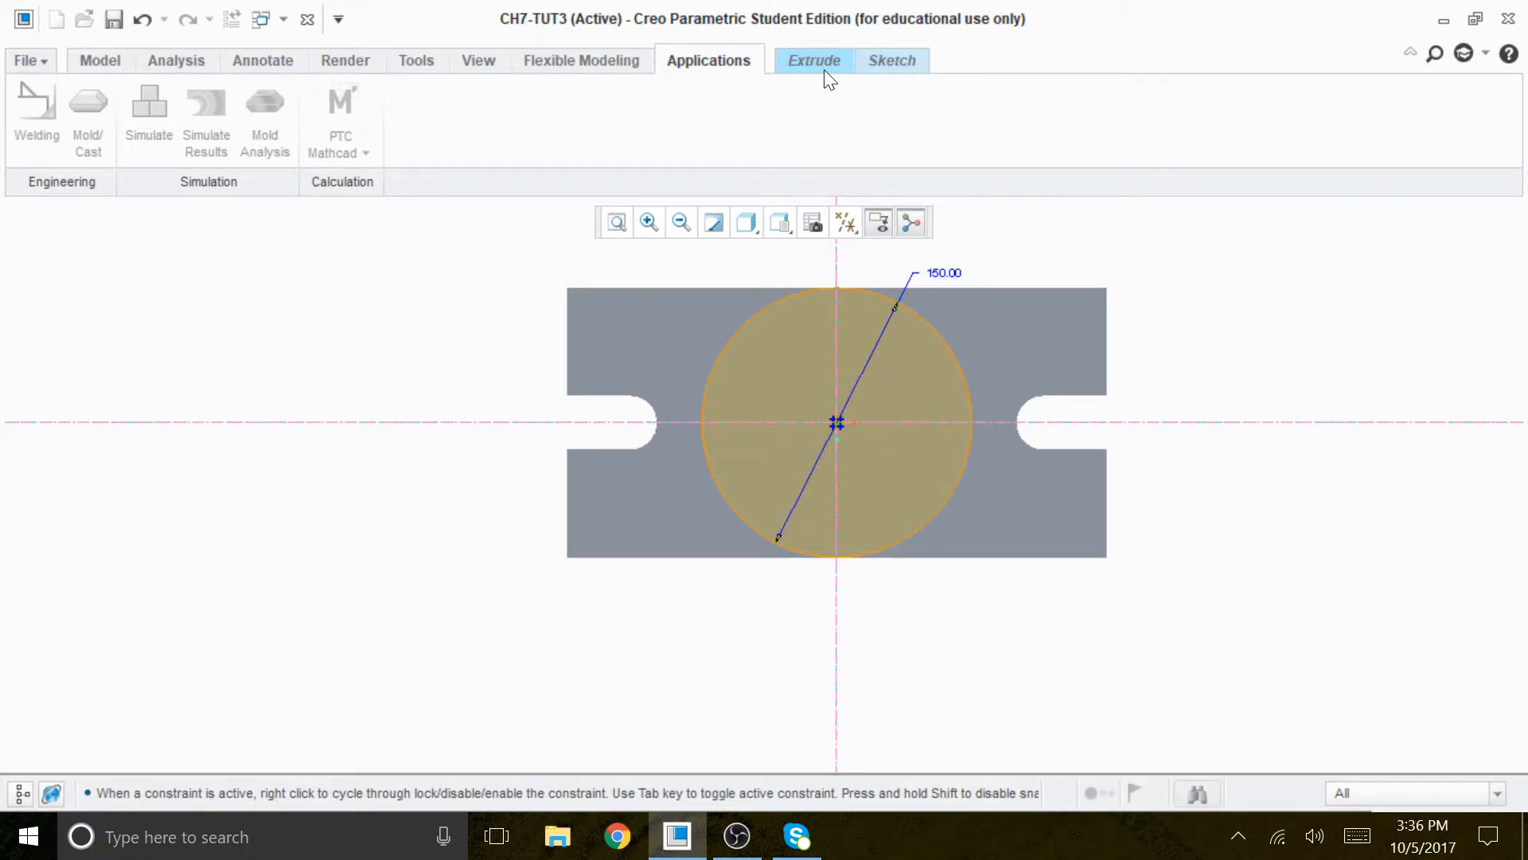
- Finish the sketch and extrude the circle upward from the plate to a depth of 58 (90-32)
left_click(895, 60)
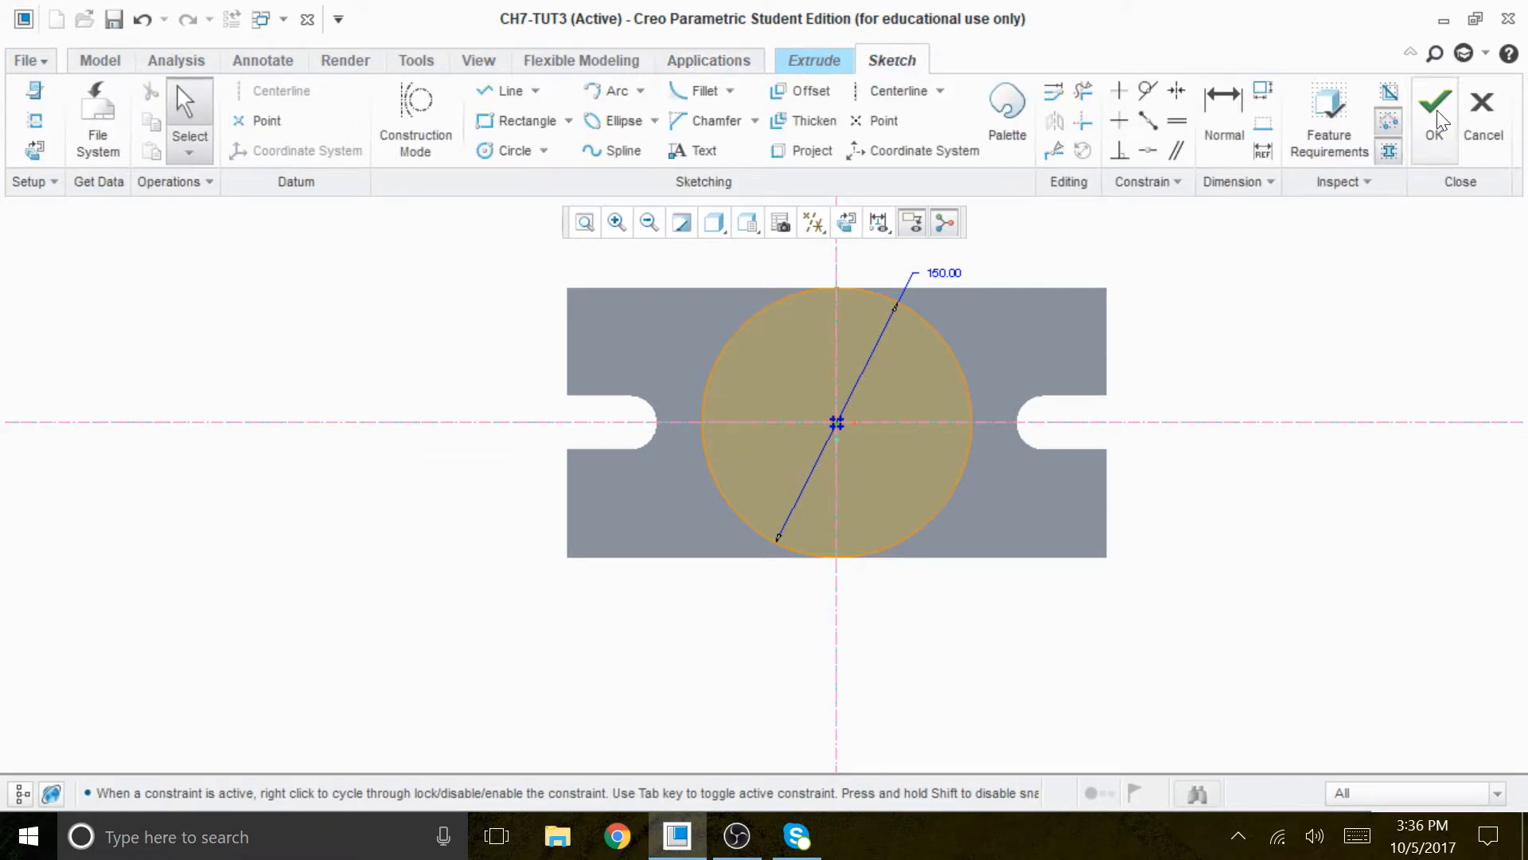
left_click(1436, 111)
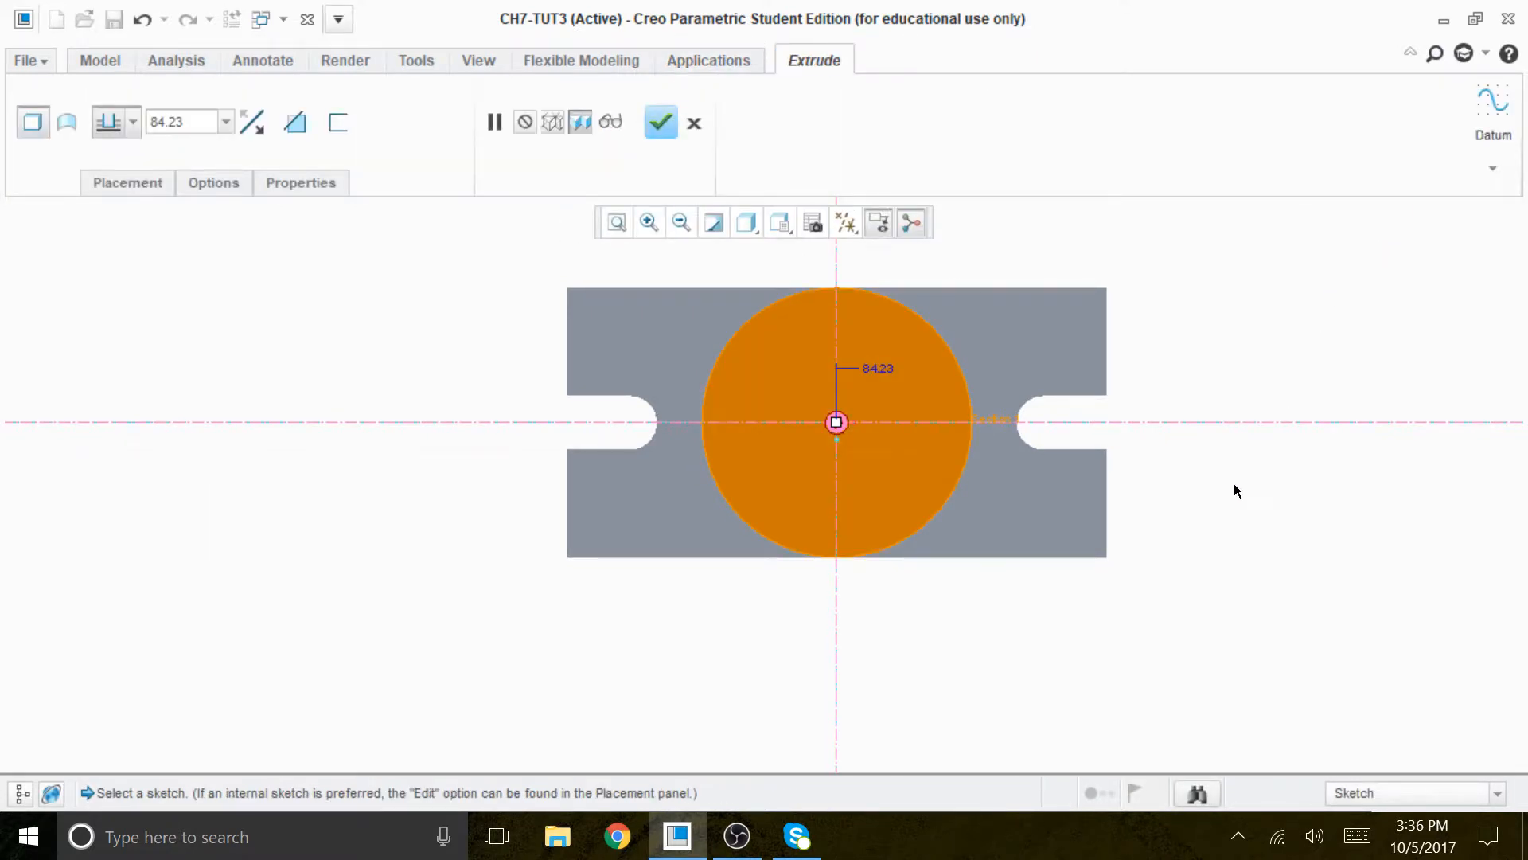
middle_click_drag(1252, 505, 1234, 451)
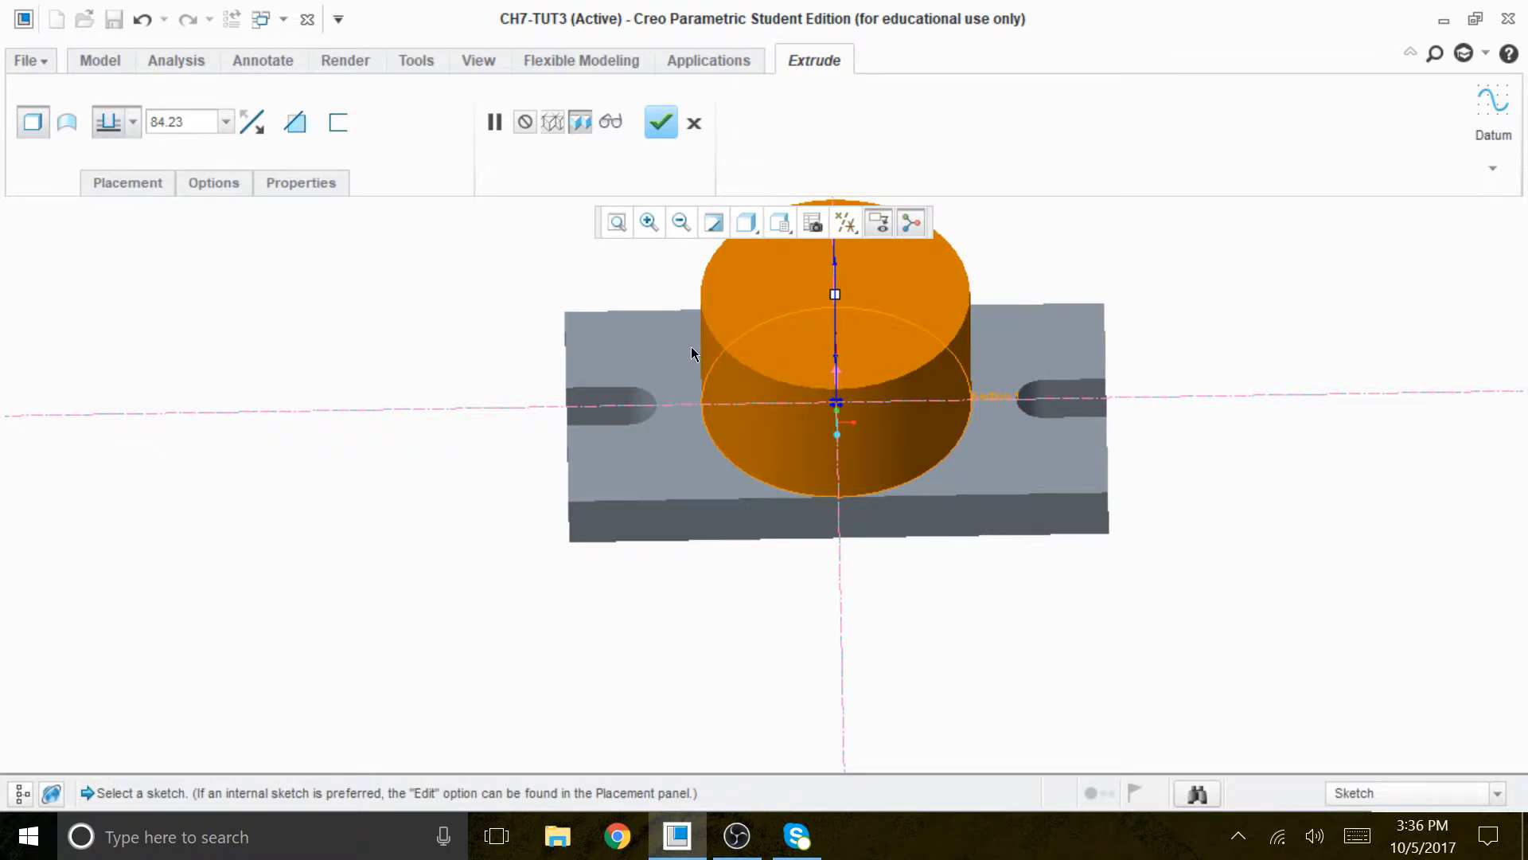
left_click_drag(190, 123, 111, 121)
type("90")
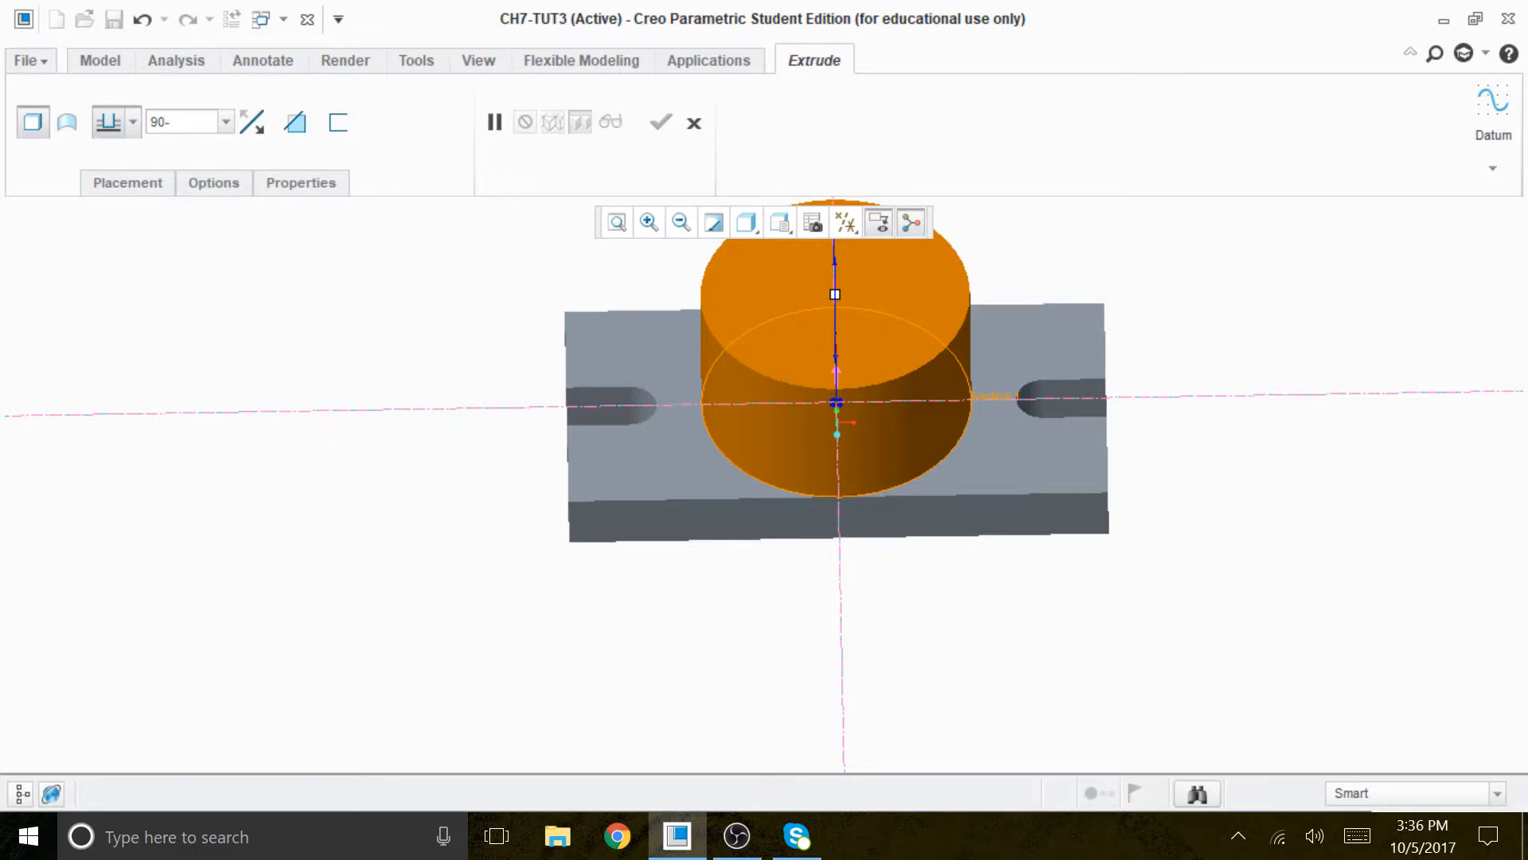
type("-32")
key("Return")
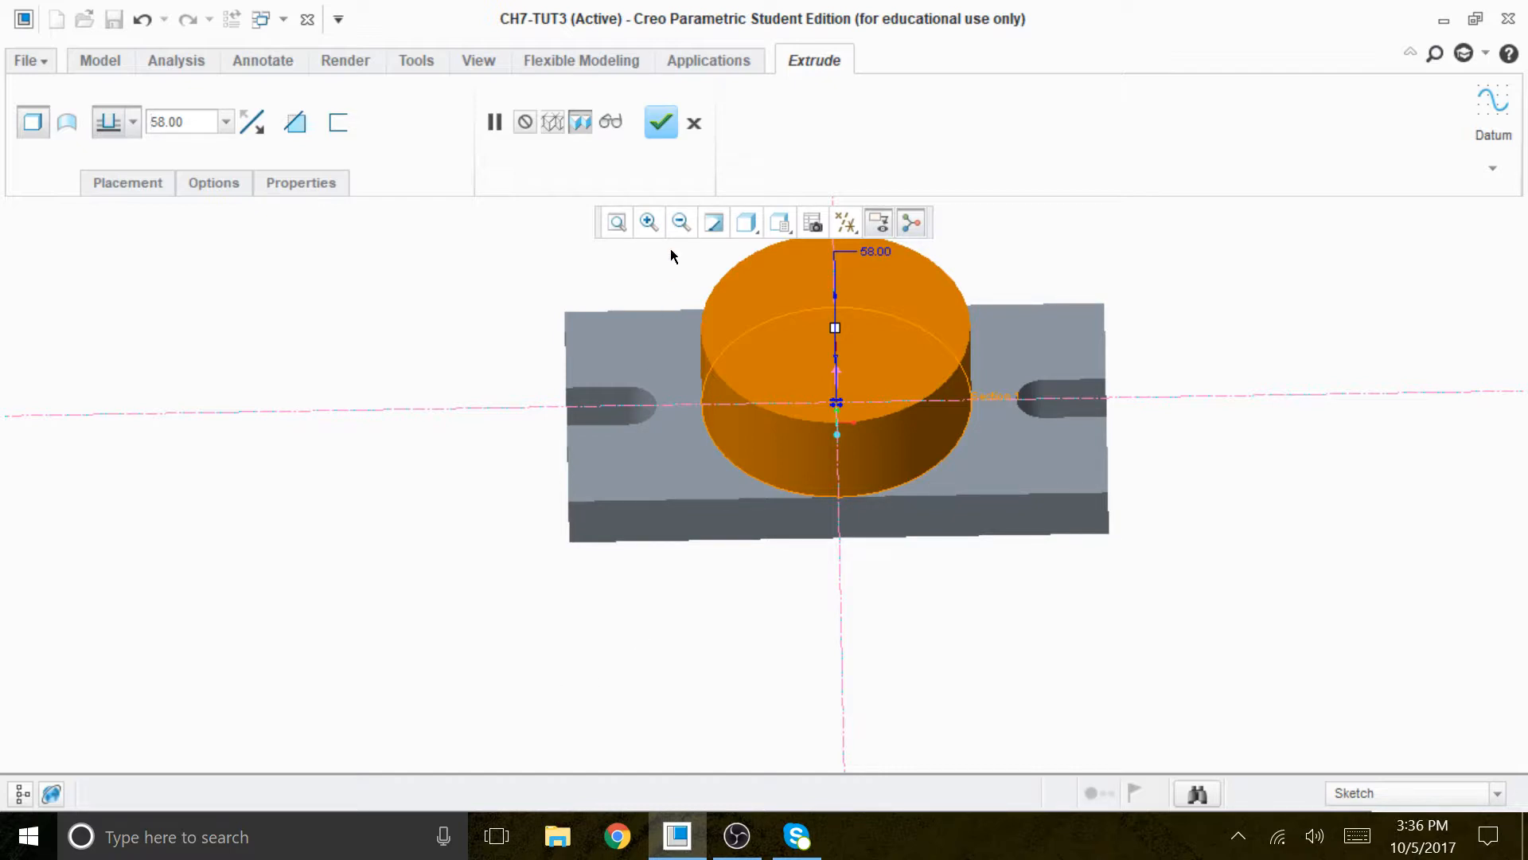
left_click(662, 122)
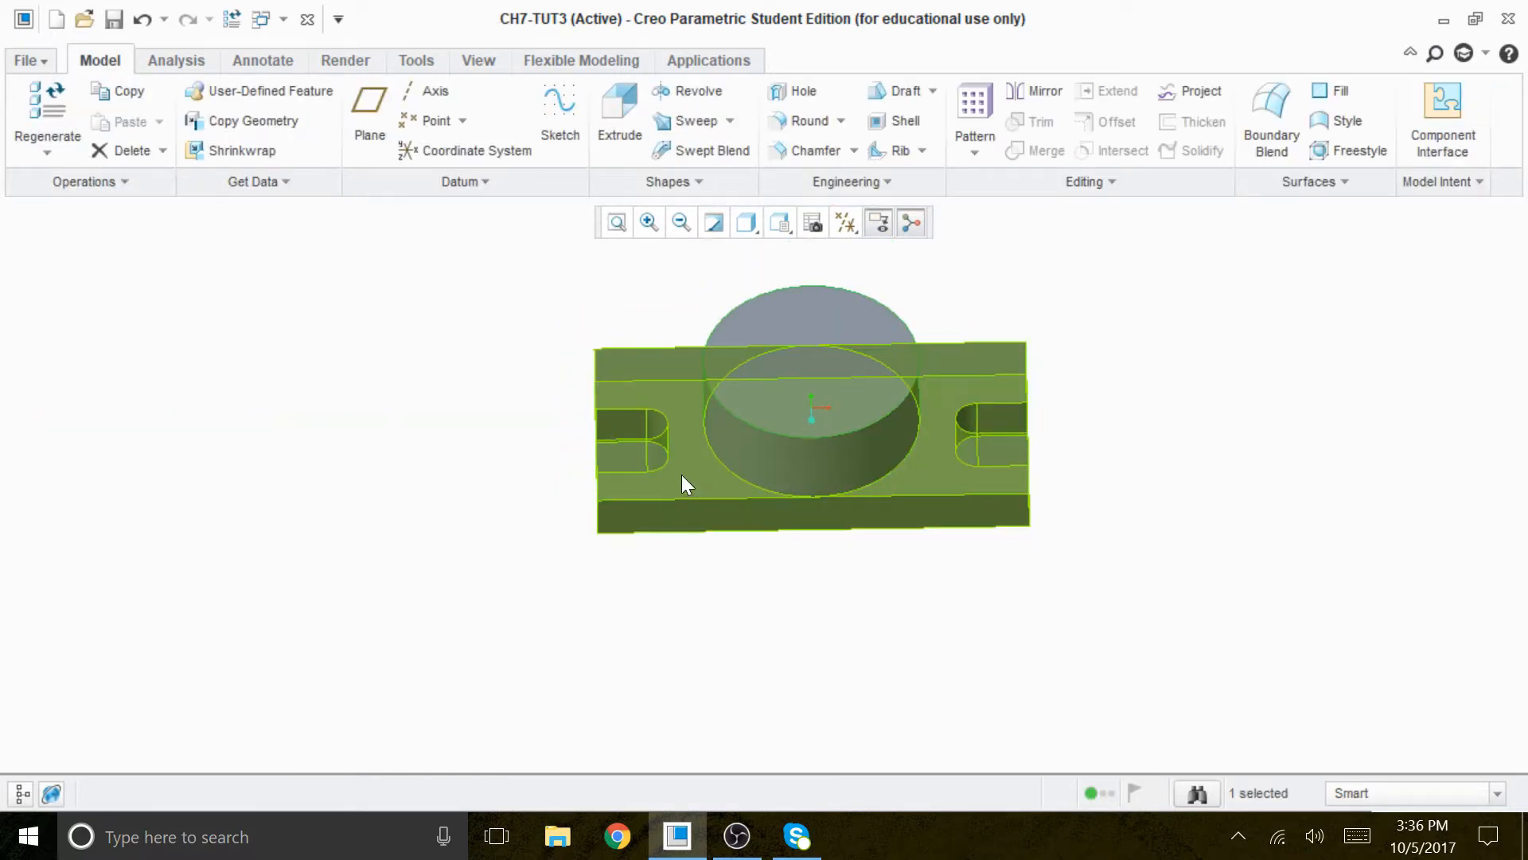
- Start another extrusion with an internal sketch on the top face of the cylindrical boss
left_click(605, 283)
left_click(620, 112)
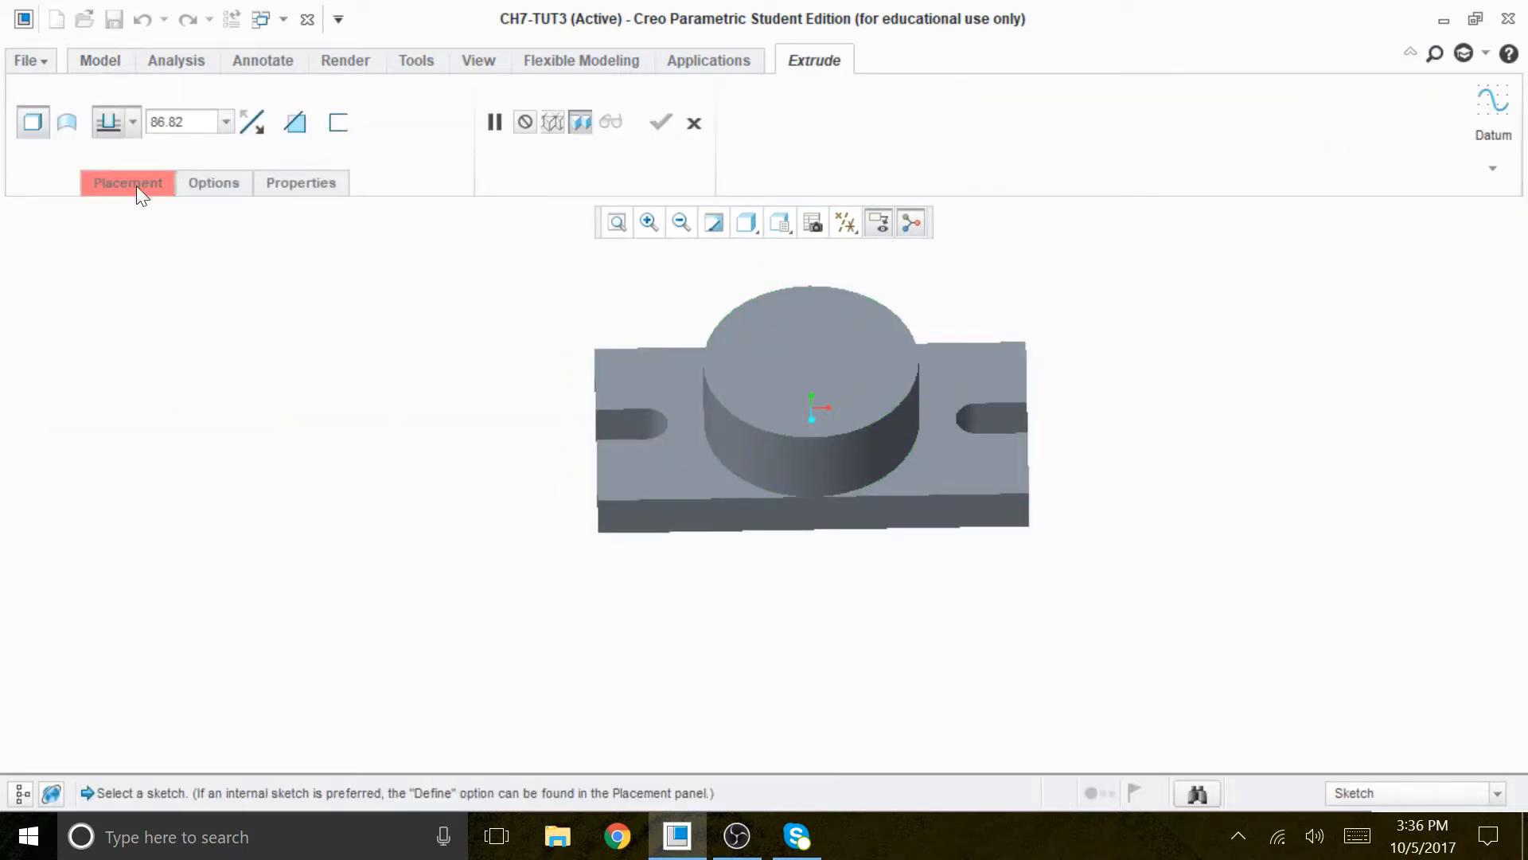
left_click(136, 185)
left_click(409, 301)
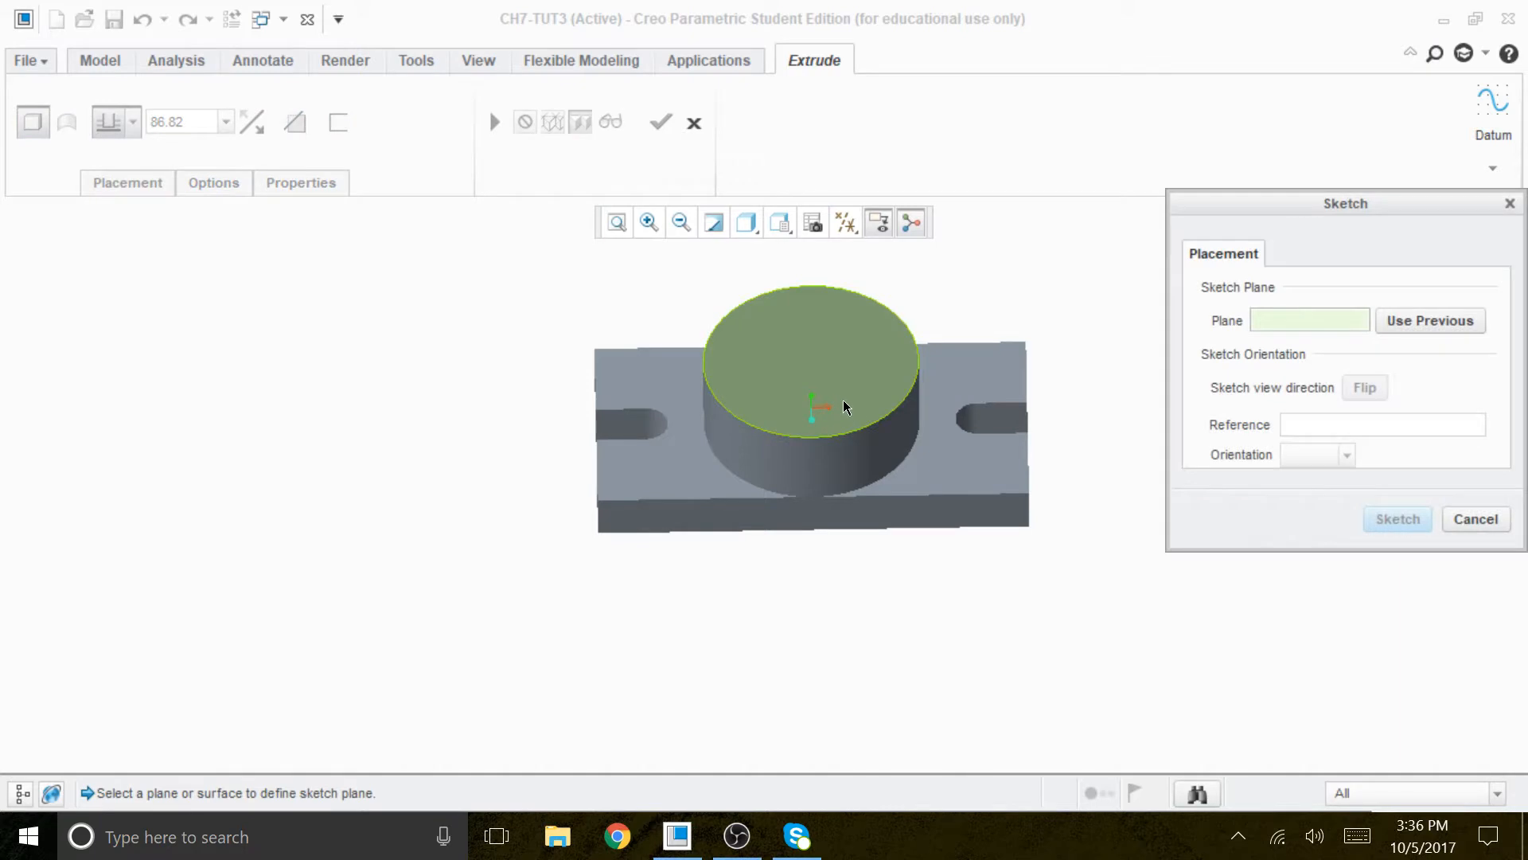
left_click(843, 400)
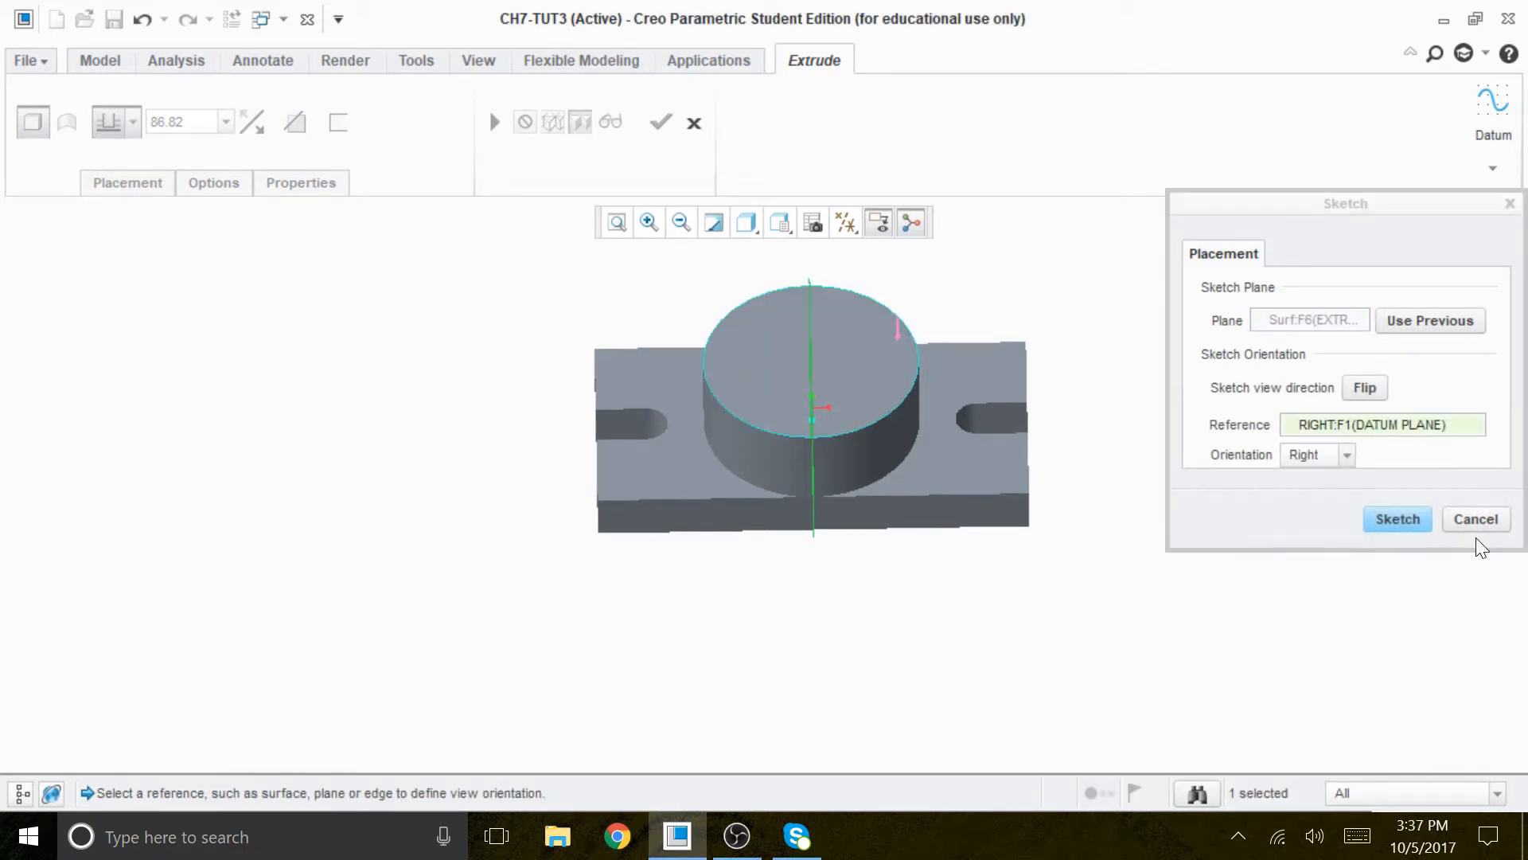
left_click(1397, 518)
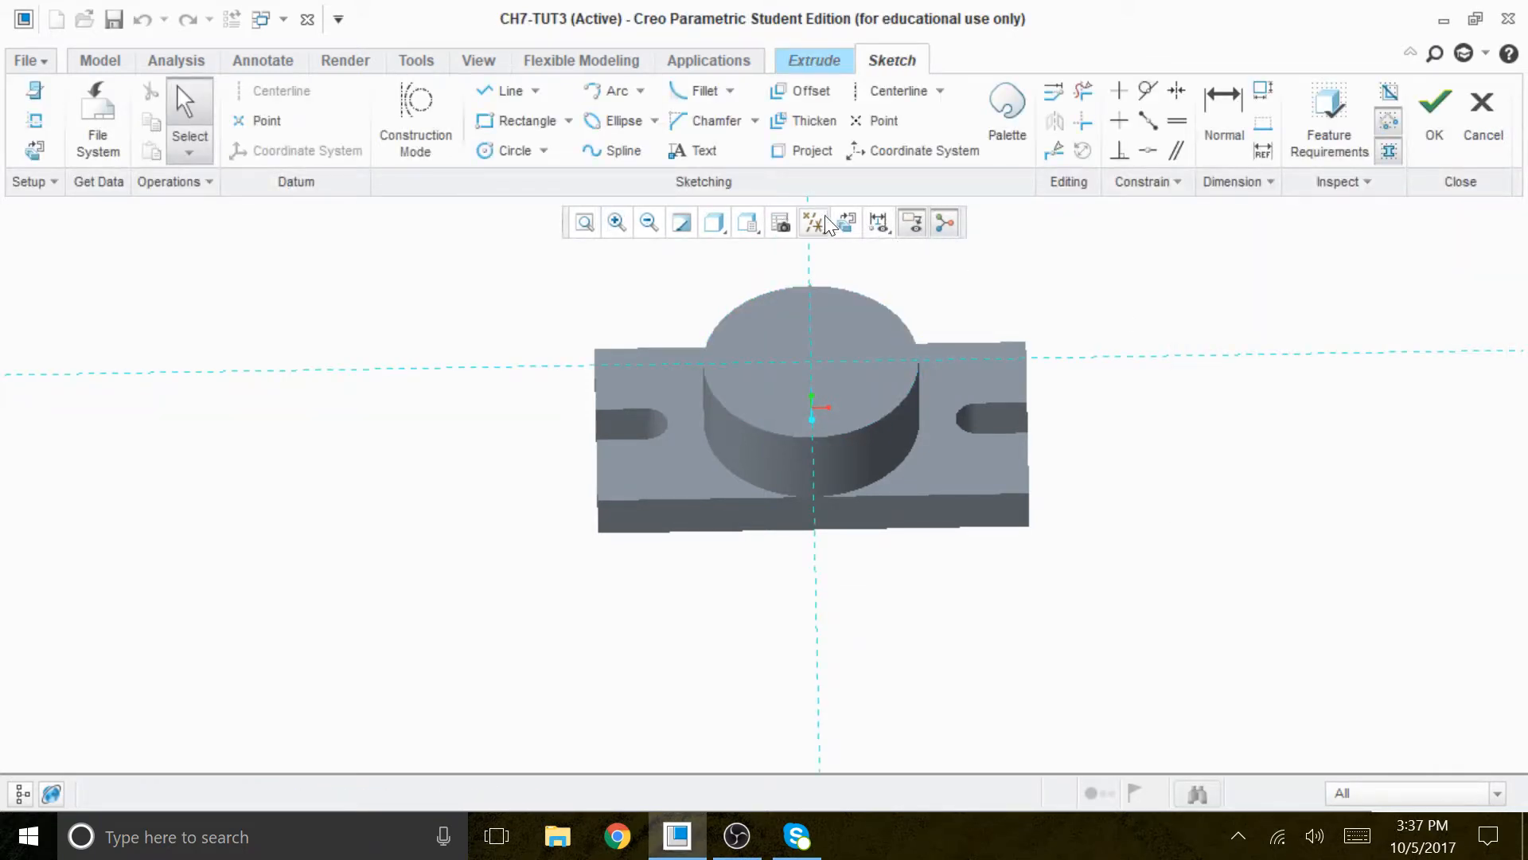
- Sketch a circle centered on the boss's top face and set its diameter to 70
left_click(508, 152)
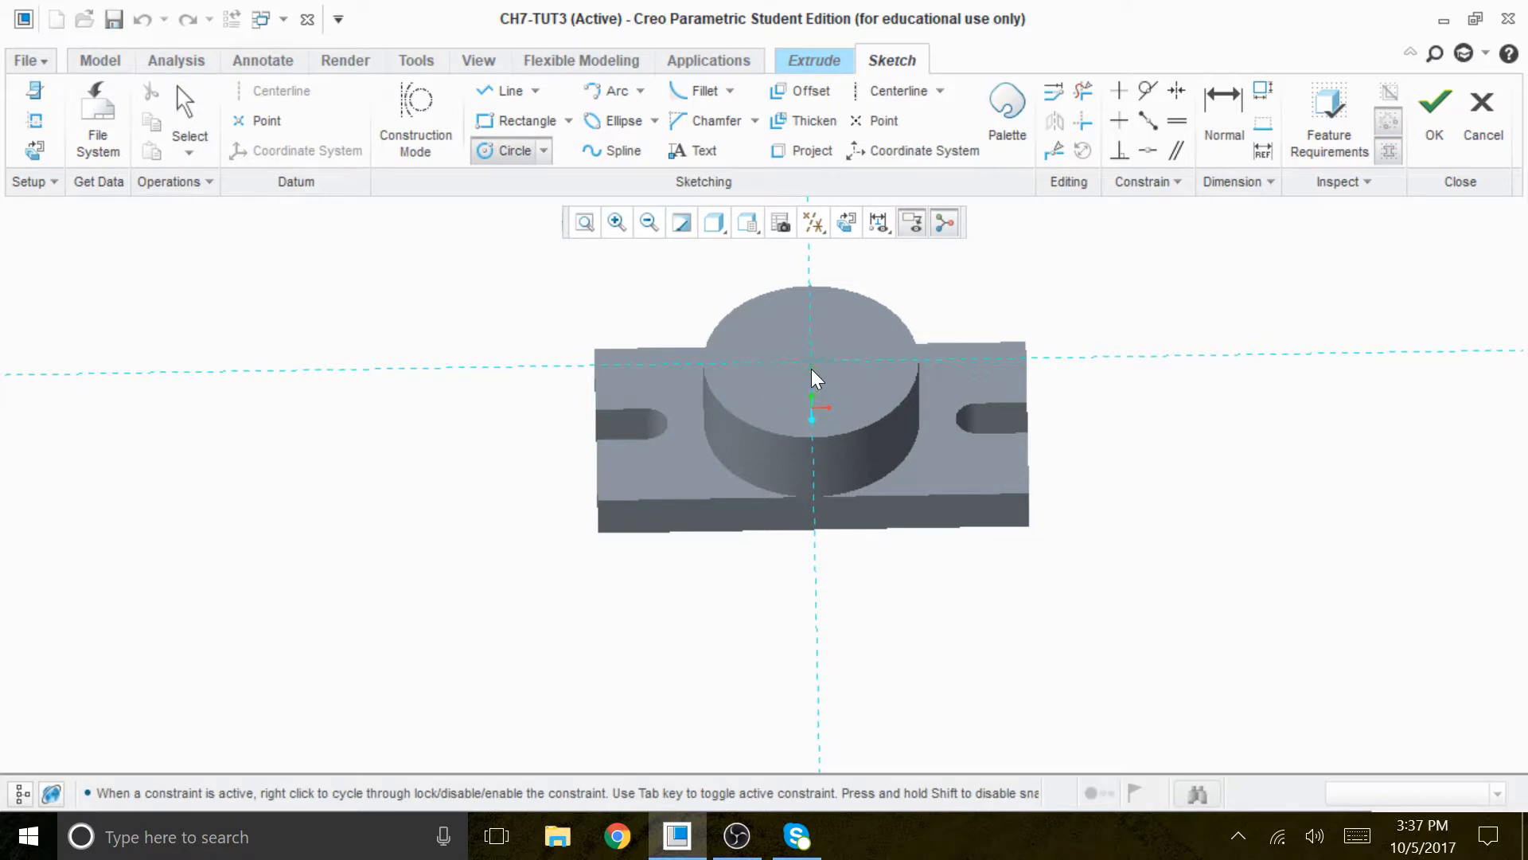
left_click(842, 384)
middle_click(1100, 303)
scroll(951, 302, "down", 3)
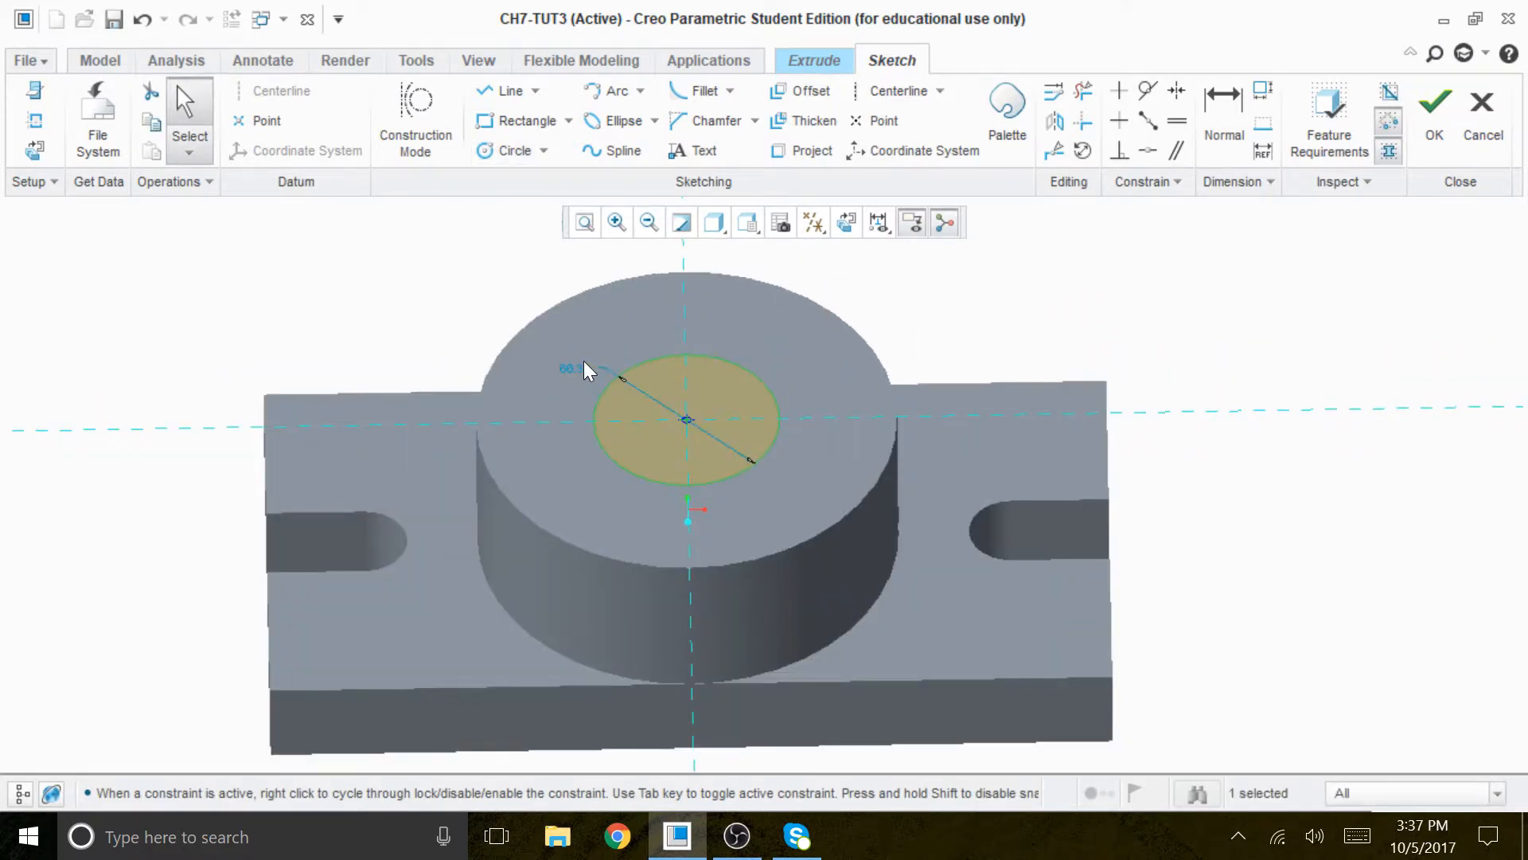
double_click(580, 363)
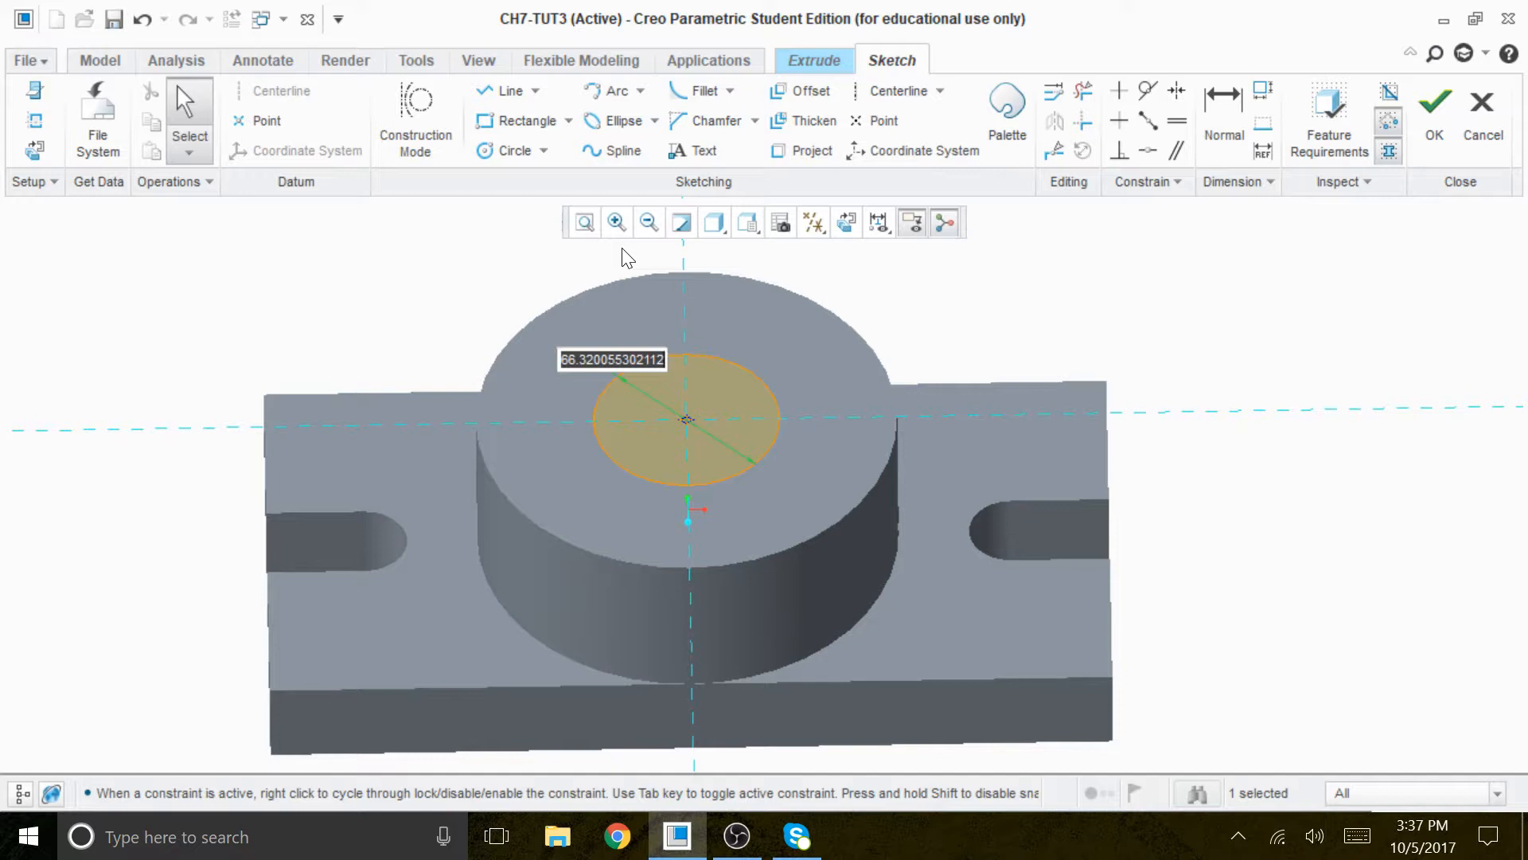
type("70")
key("Return")
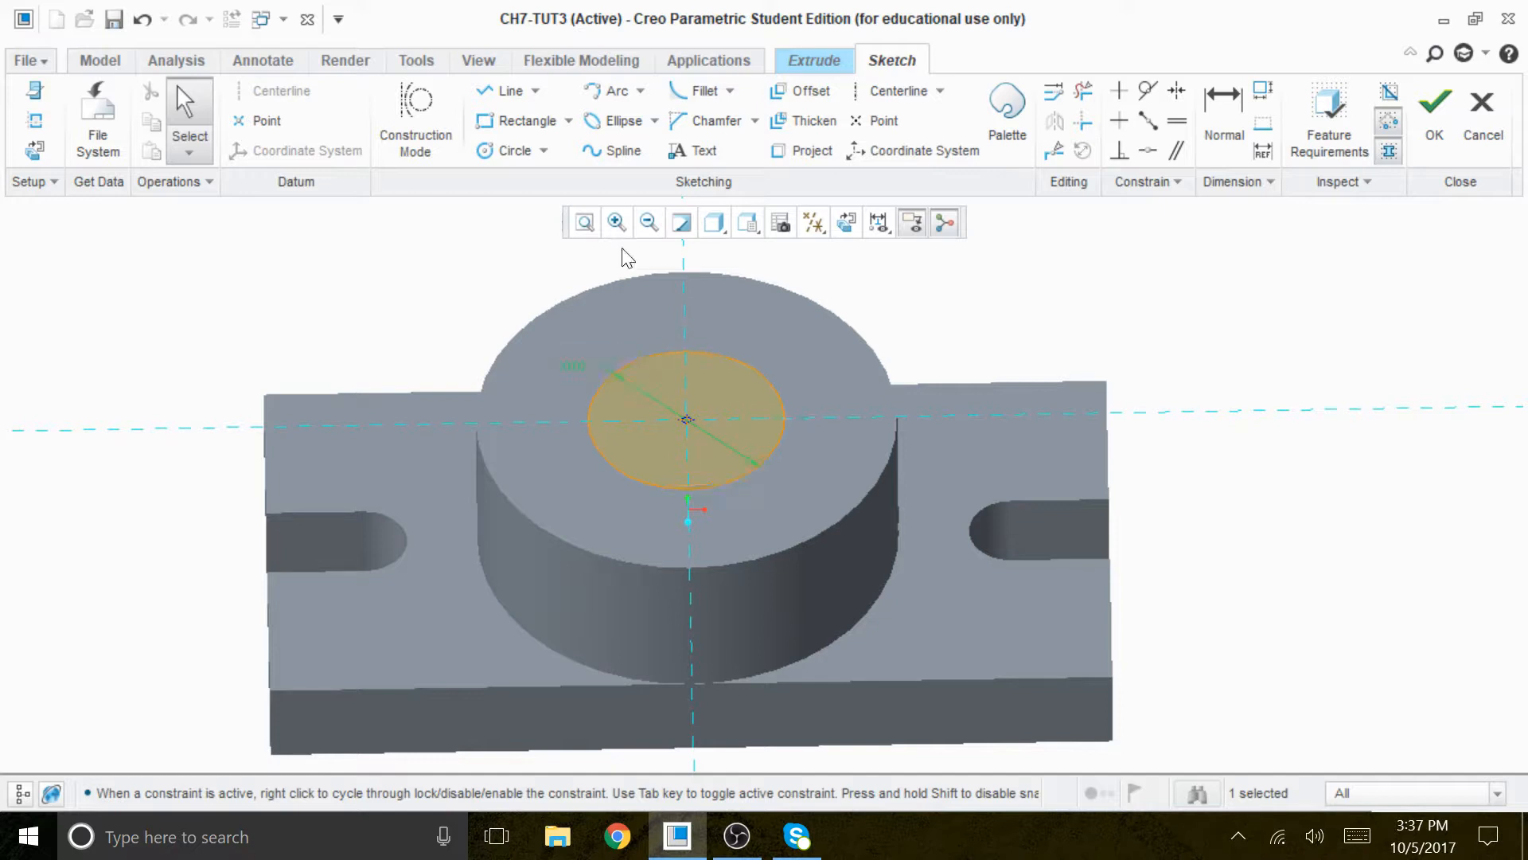
- Finish the sketch and cut the circle through all of the boss and plate, removing material
left_click(1436, 111)
left_click(685, 394)
left_click(133, 121)
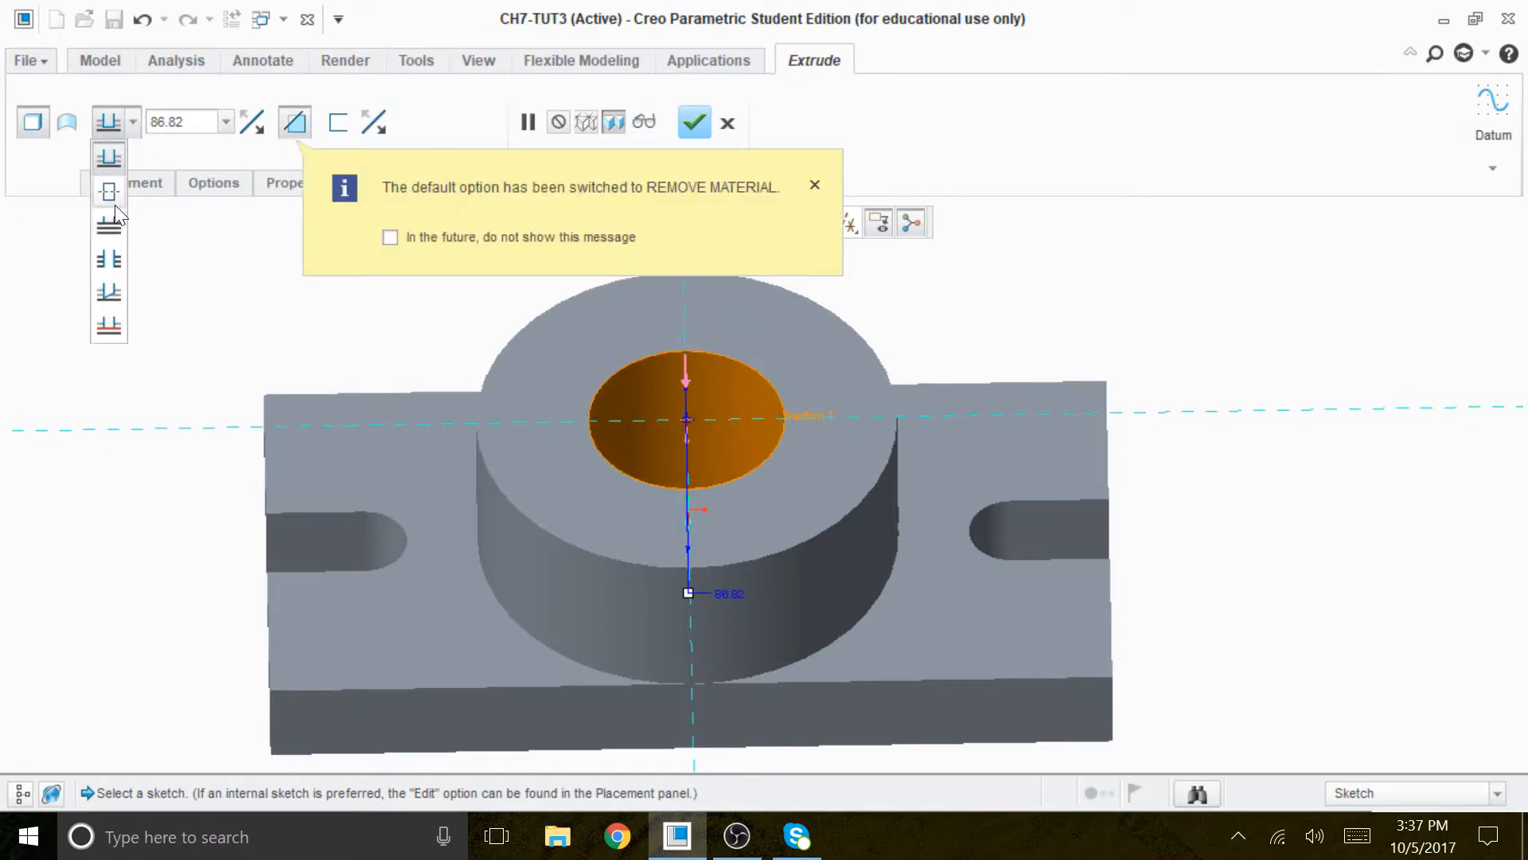
left_click(110, 260)
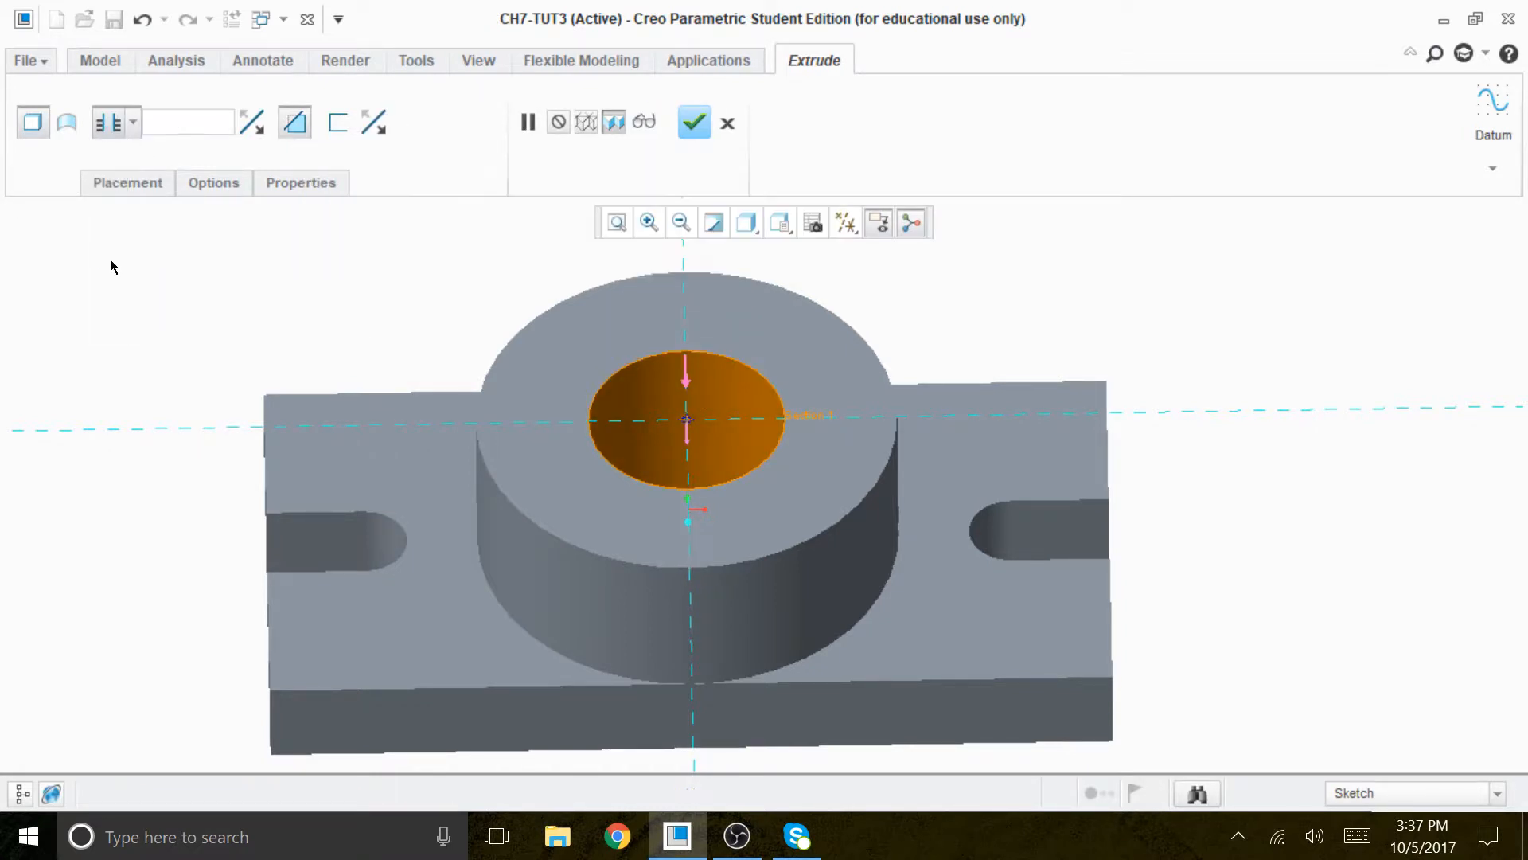
left_click(692, 122)
- Start another extrusion with an internal sketch on the top face of the slotted base plate
scroll(1136, 328, "down", 3)
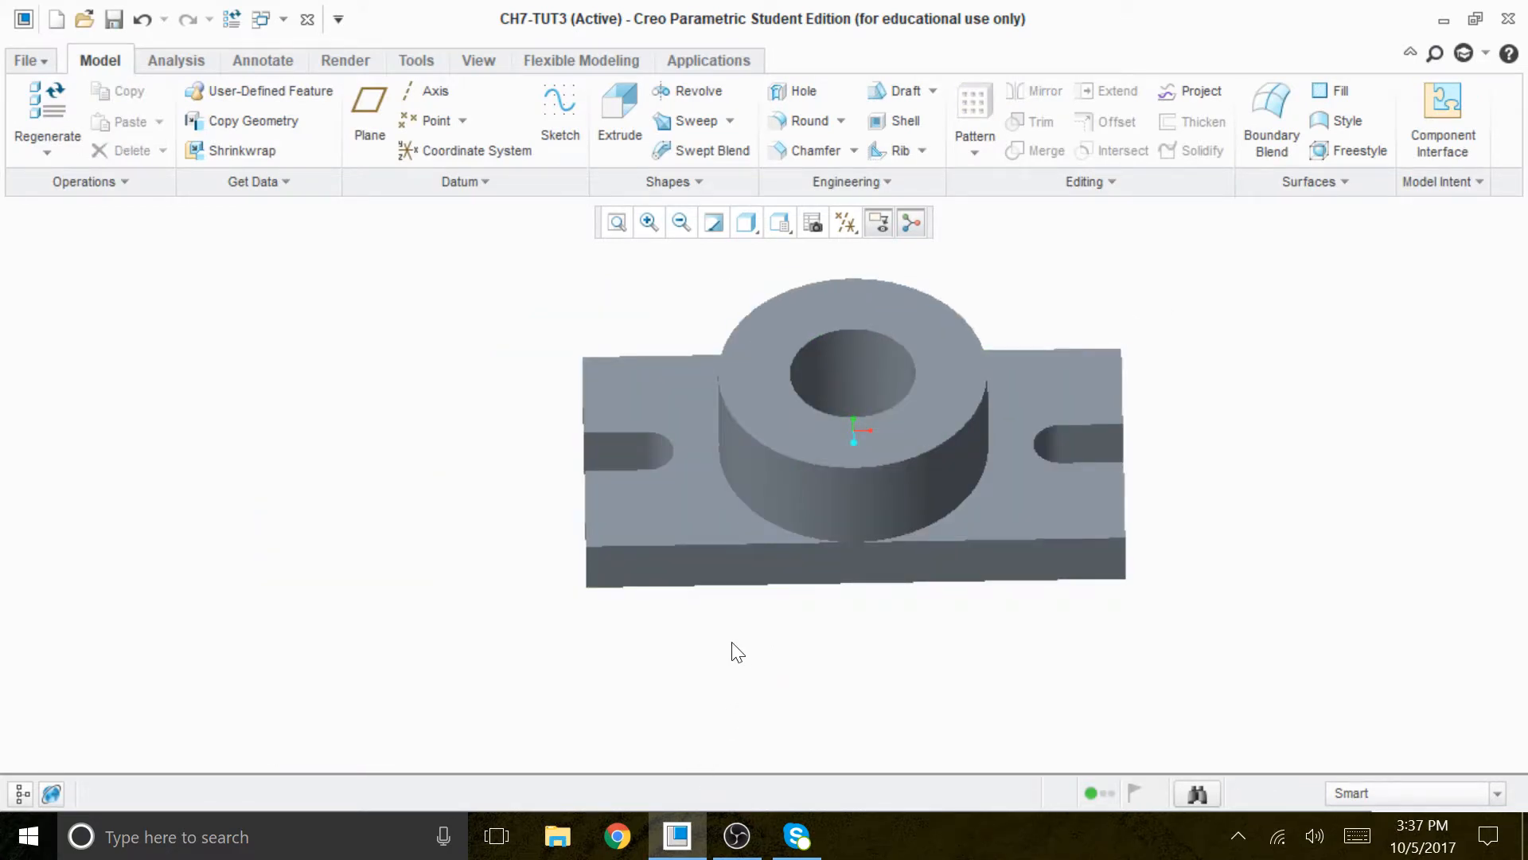
scroll(682, 557, "up", 2)
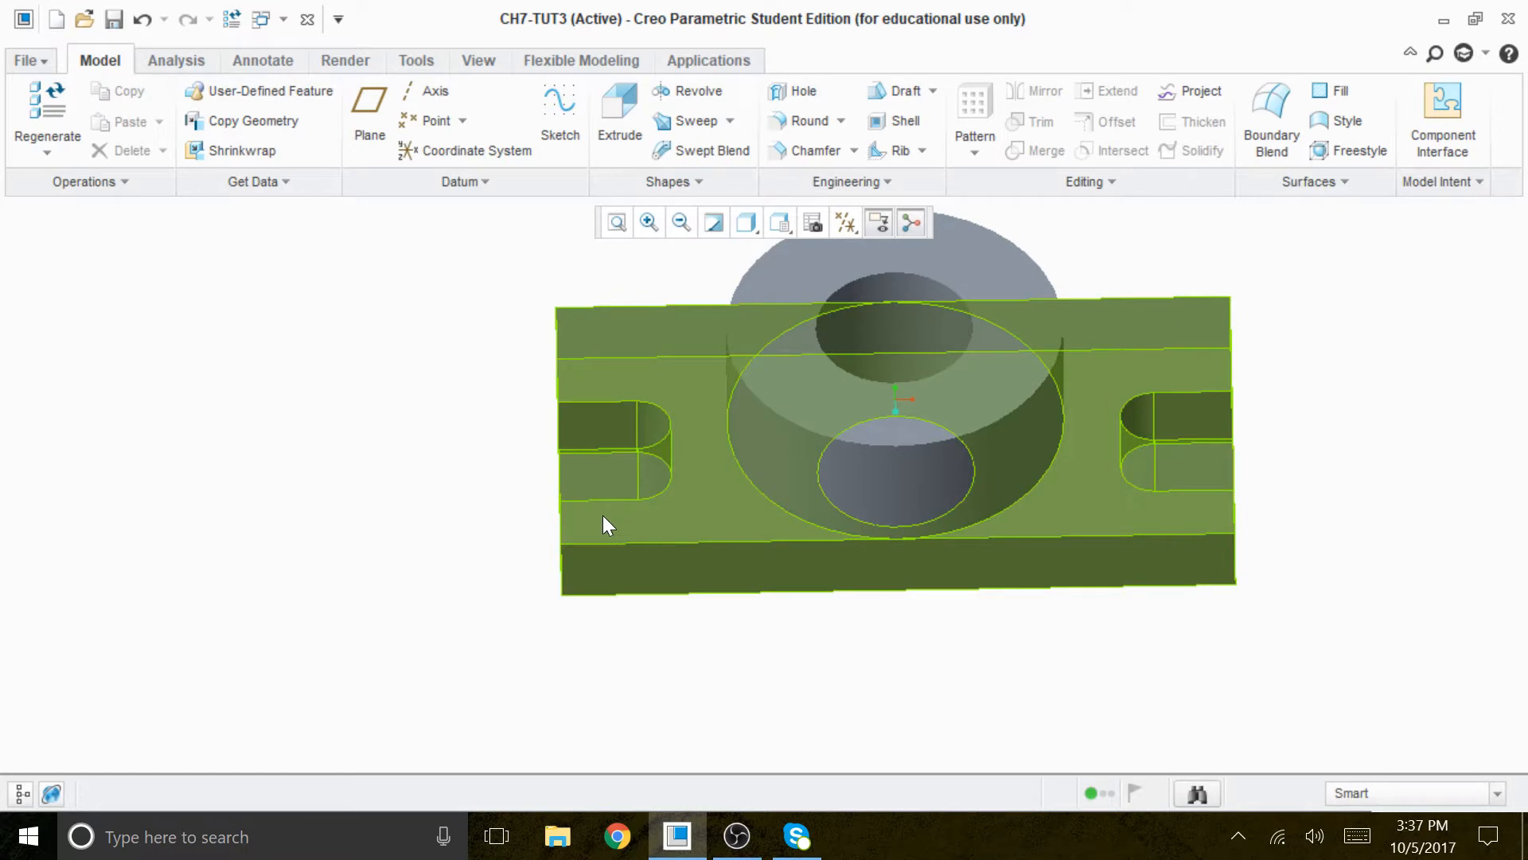
middle_click_drag(557, 651, 565, 658)
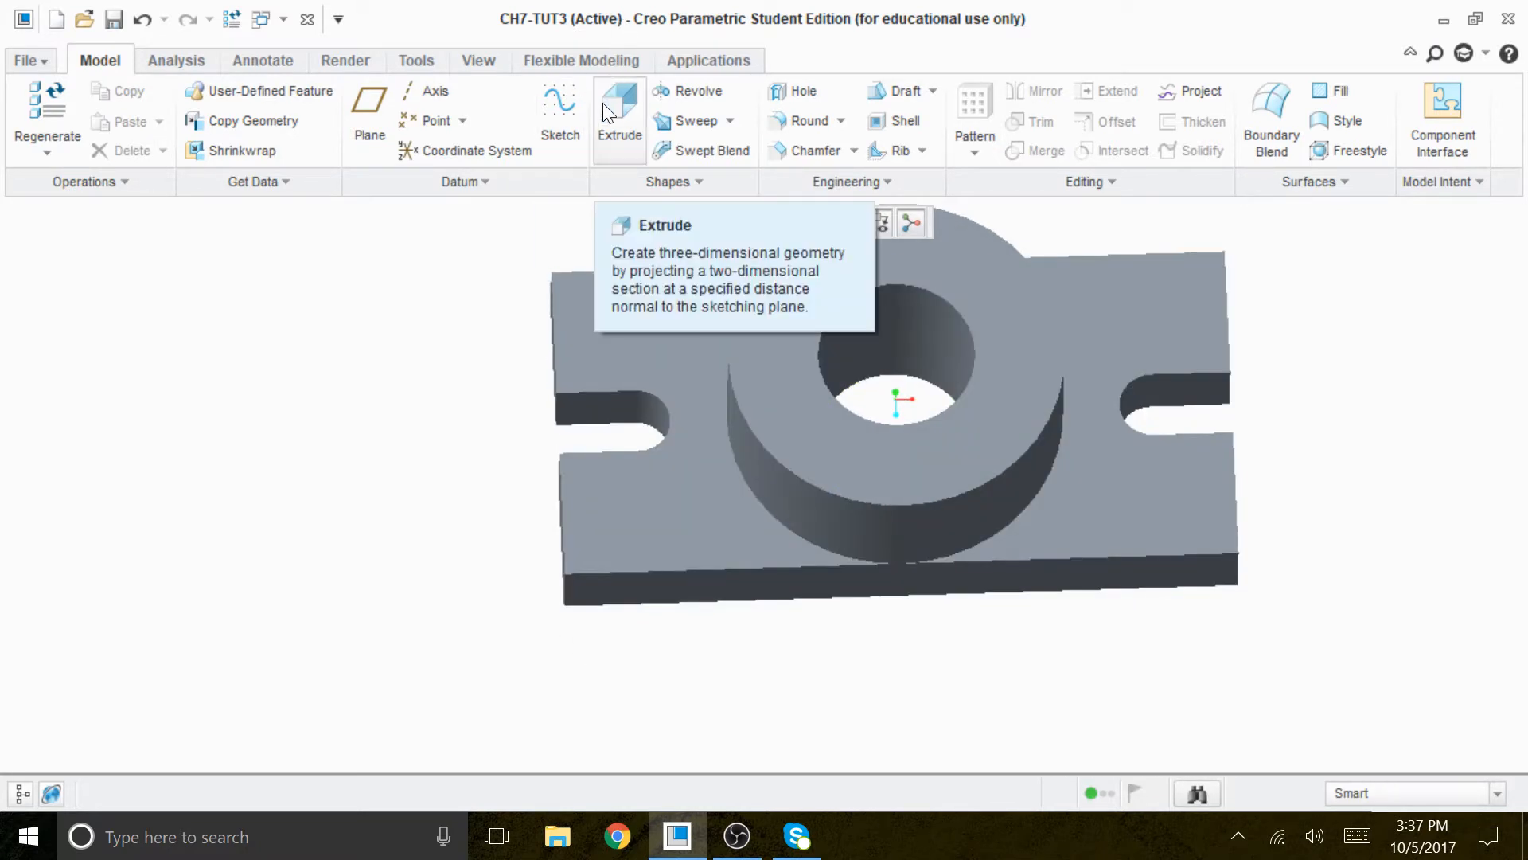
left_click(605, 112)
left_click(163, 182)
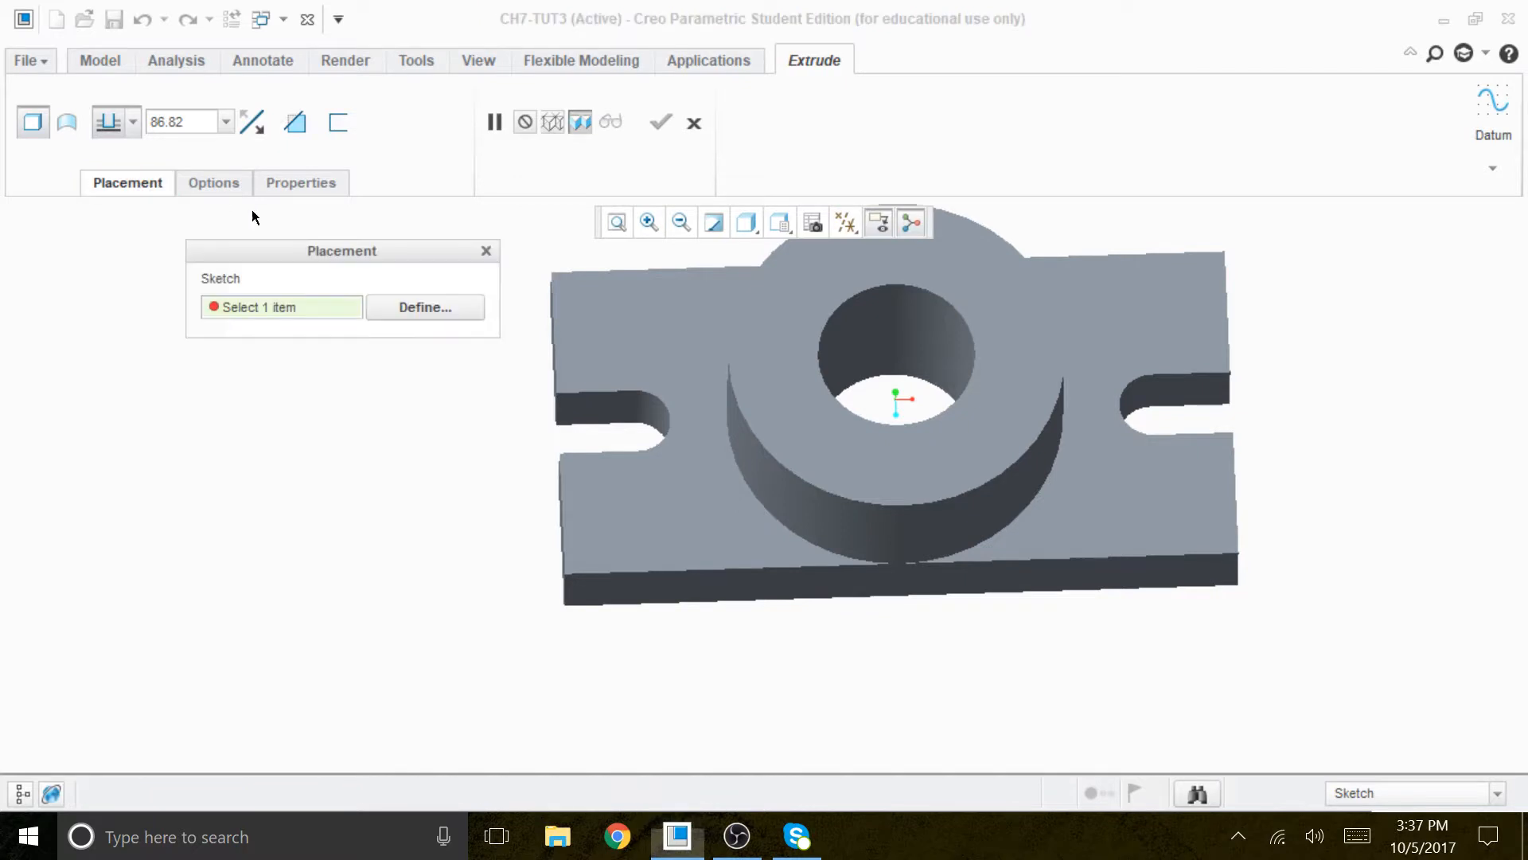
left_click(390, 309)
left_click(635, 539)
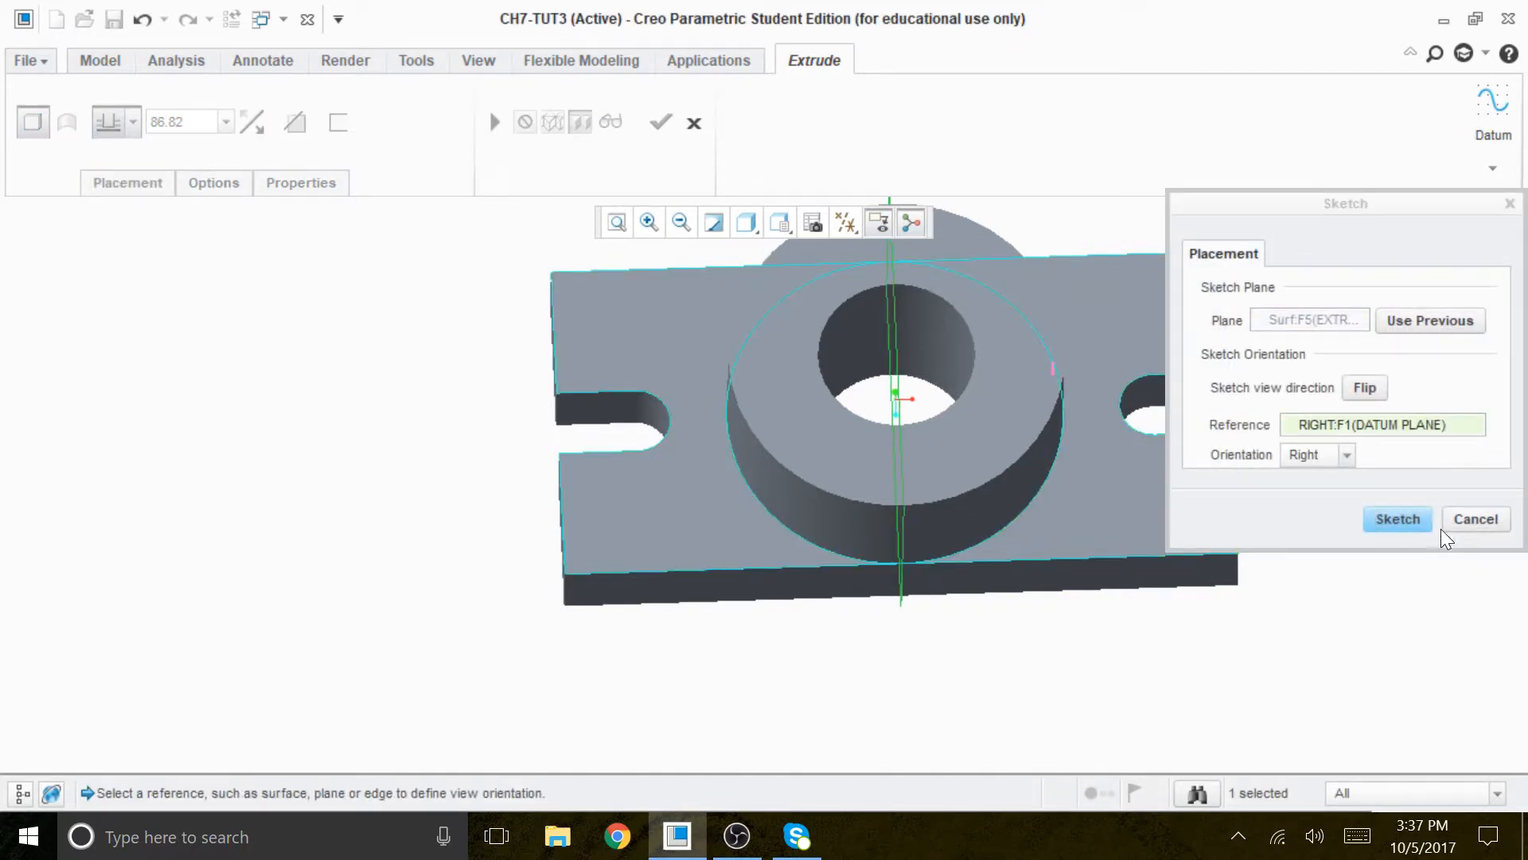
left_click(1385, 518)
- Switch the model display style to No Hidden for sketching
left_click(847, 223)
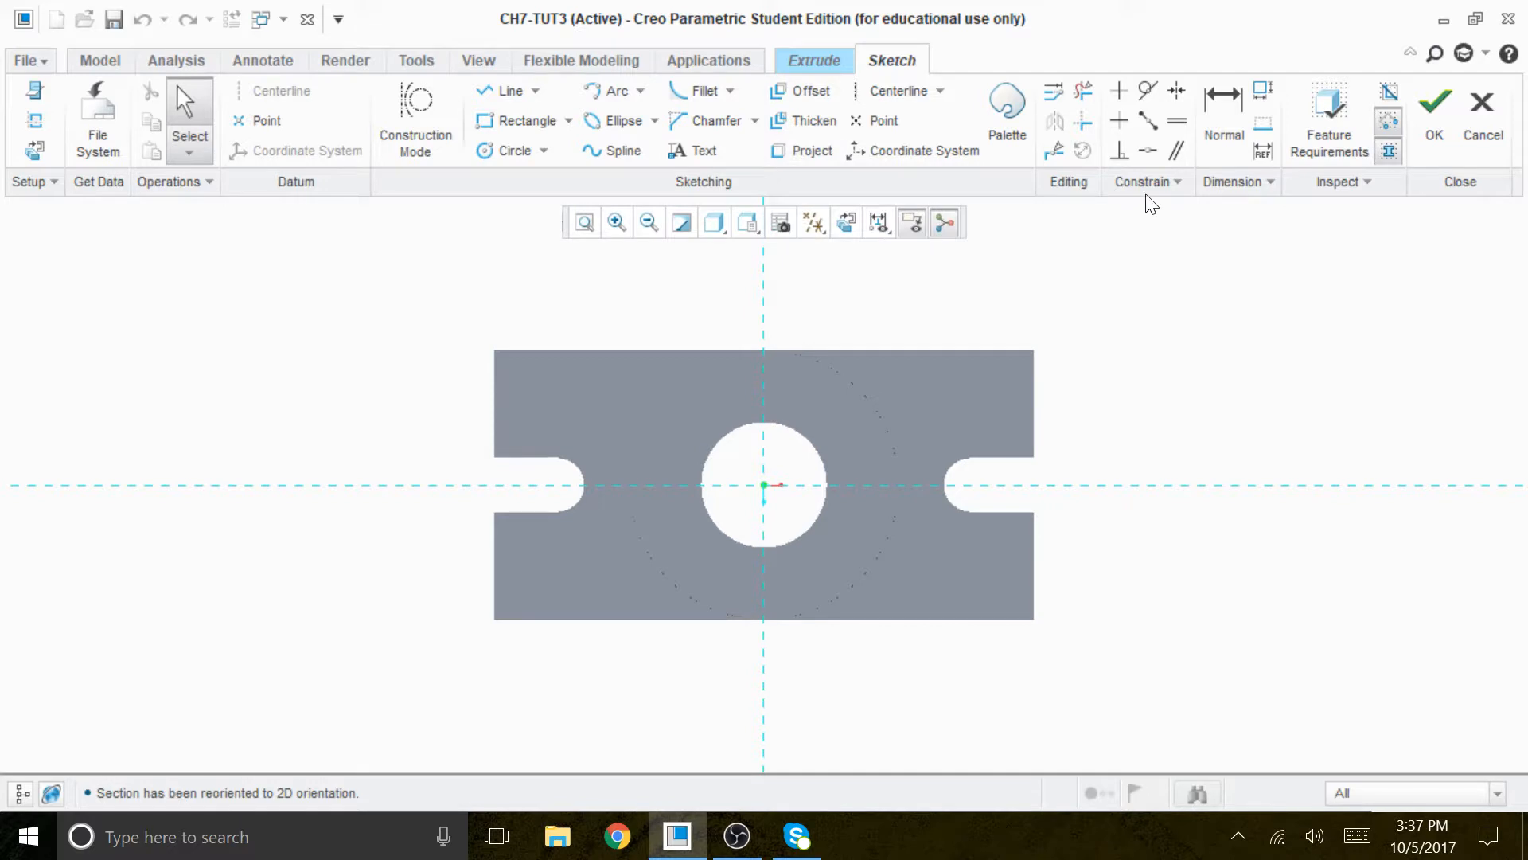
left_click(715, 224)
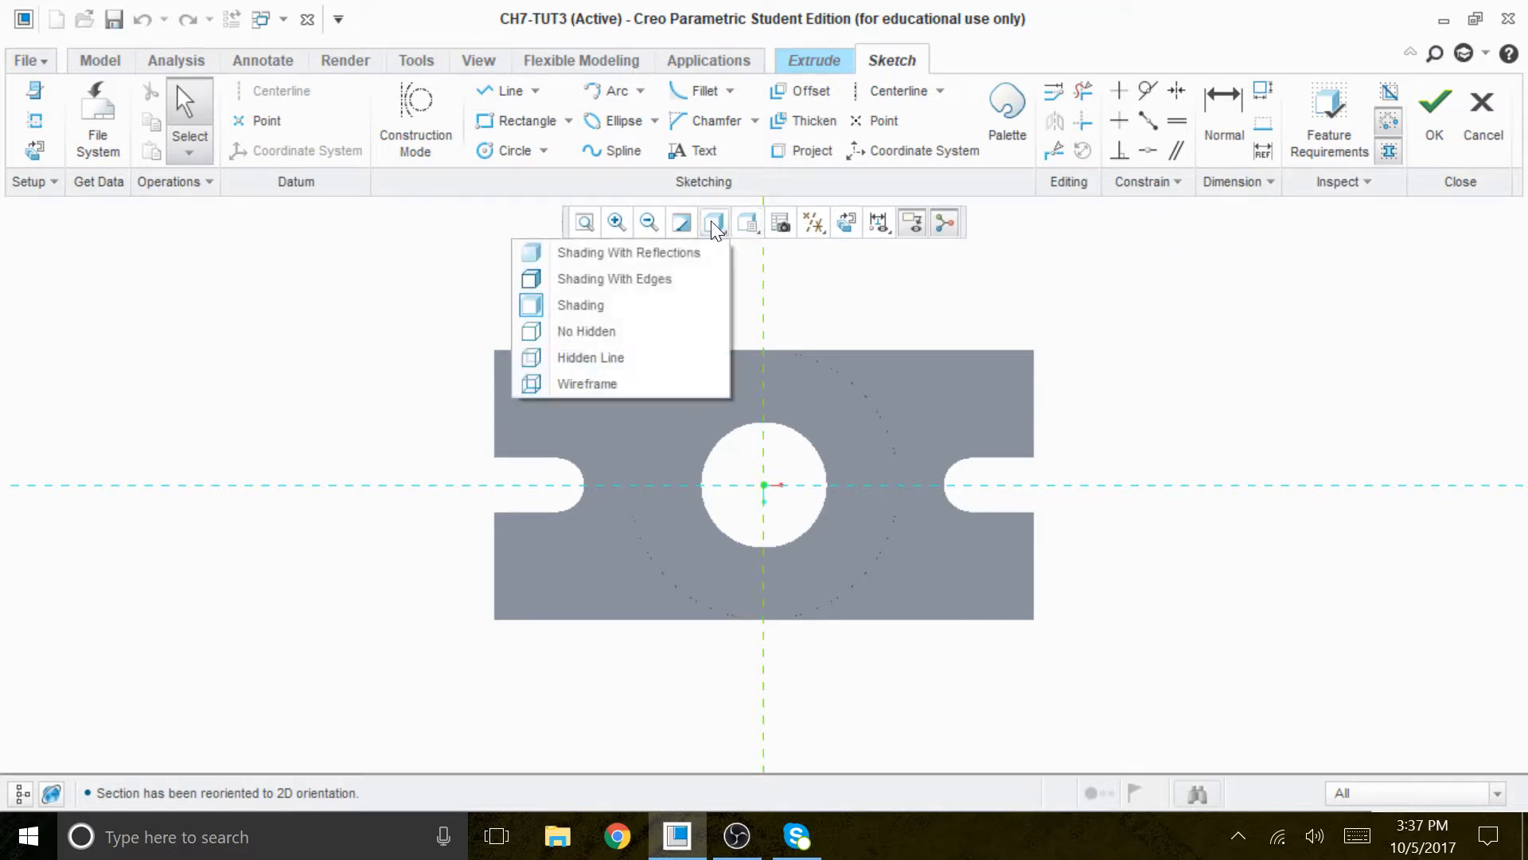
left_click(557, 333)
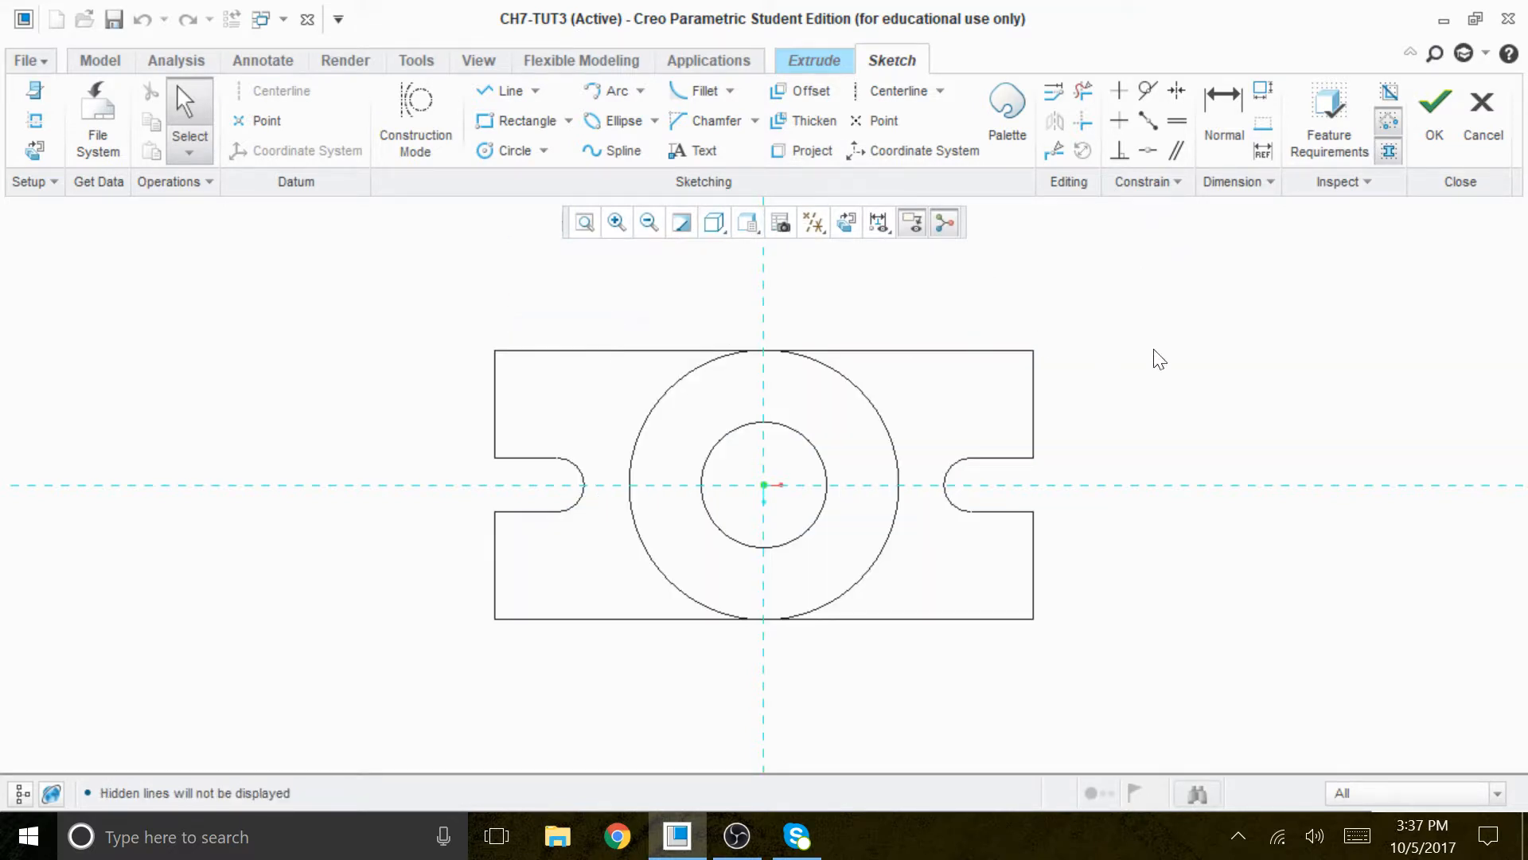
- Add the plate's left and upper edges as sketch references and solve them
right_click(1256, 332)
left_click(1187, 374)
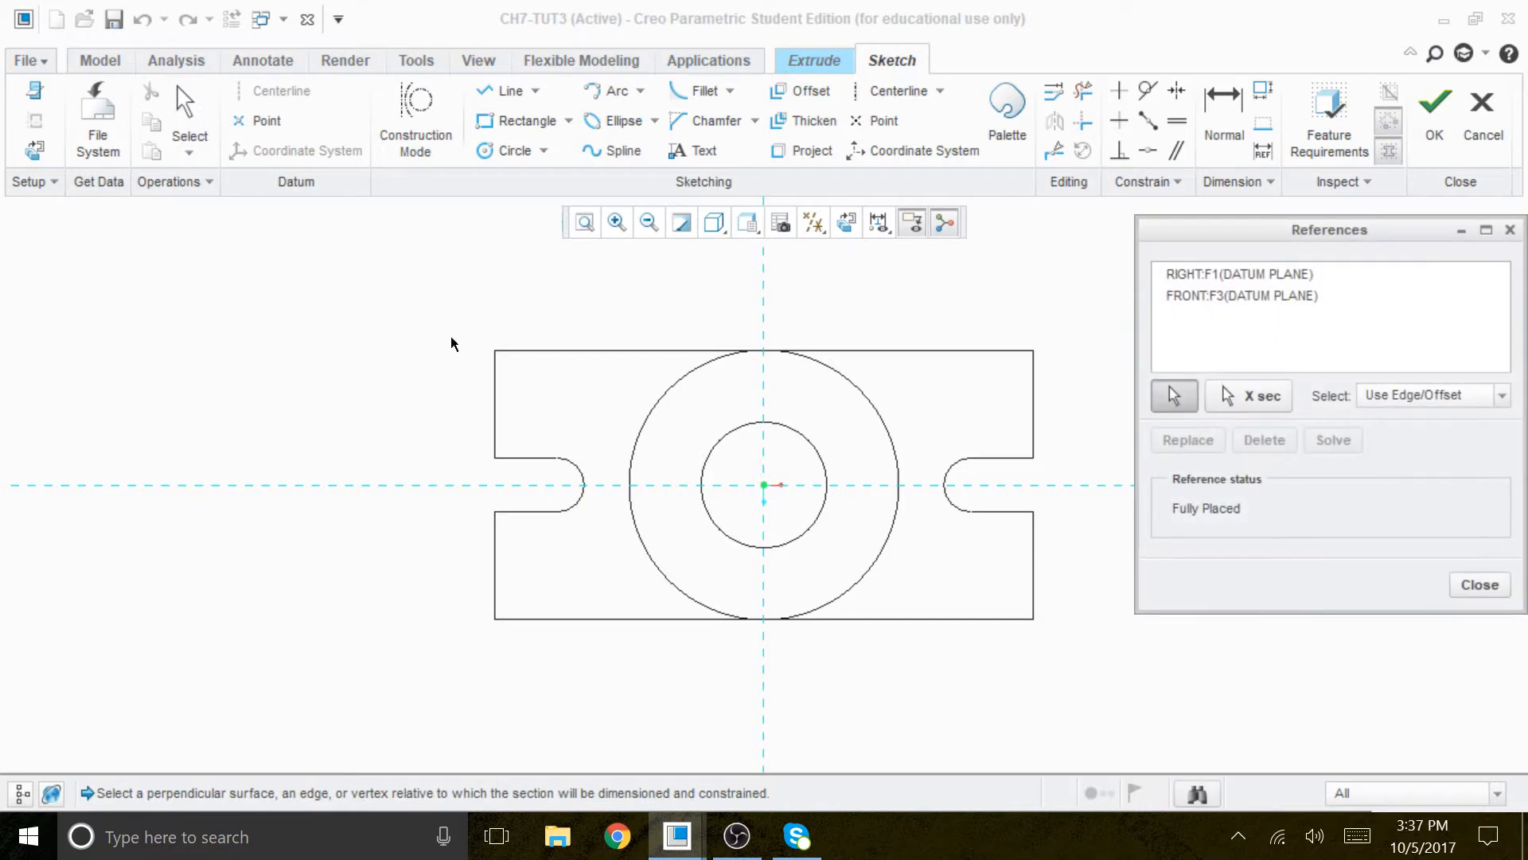
left_click(495, 402)
left_click(547, 350)
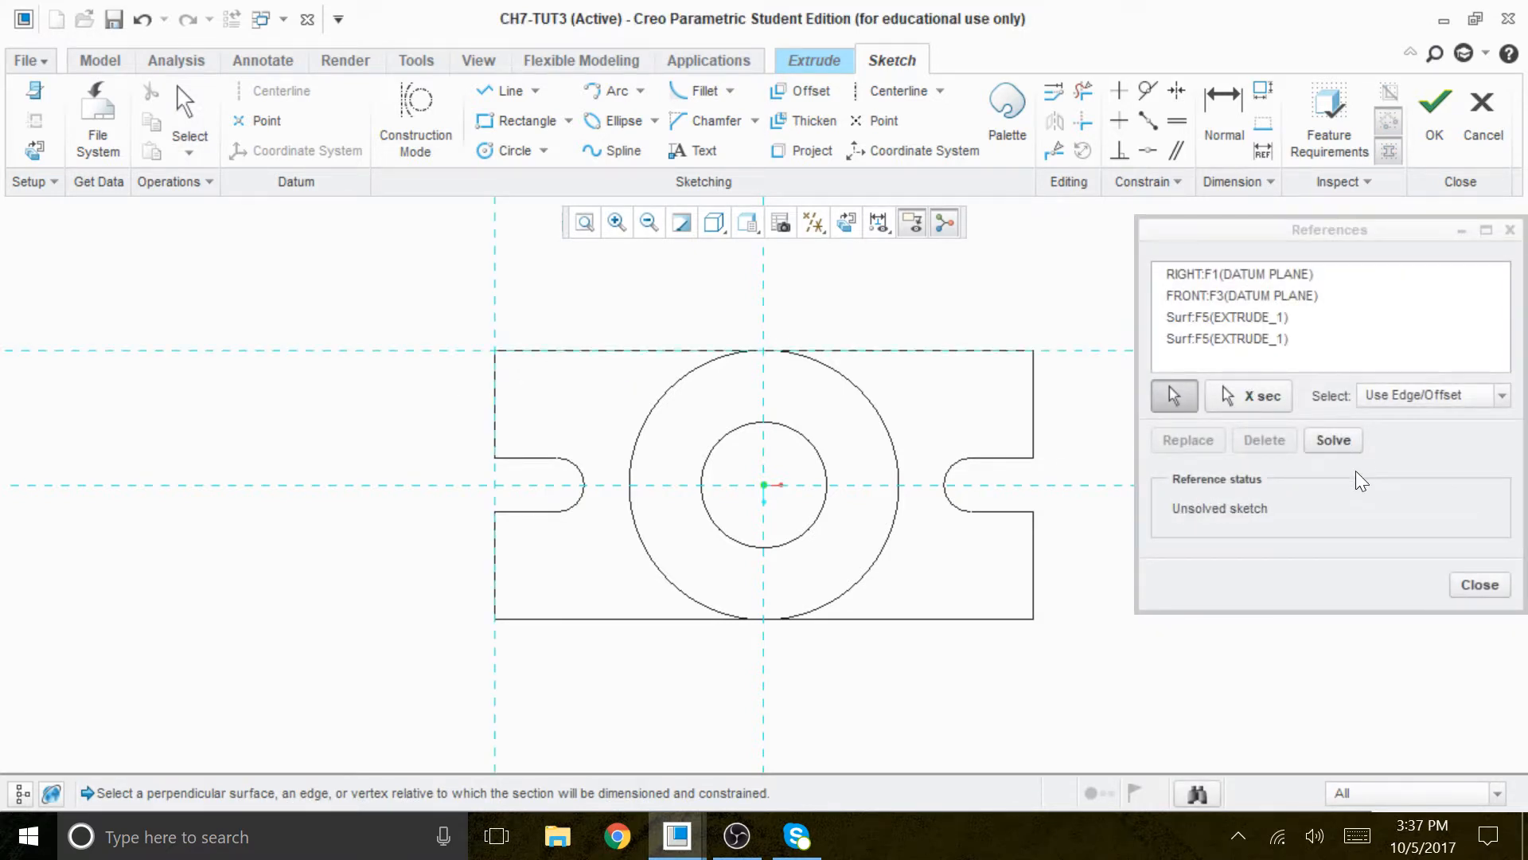
left_click(1347, 443)
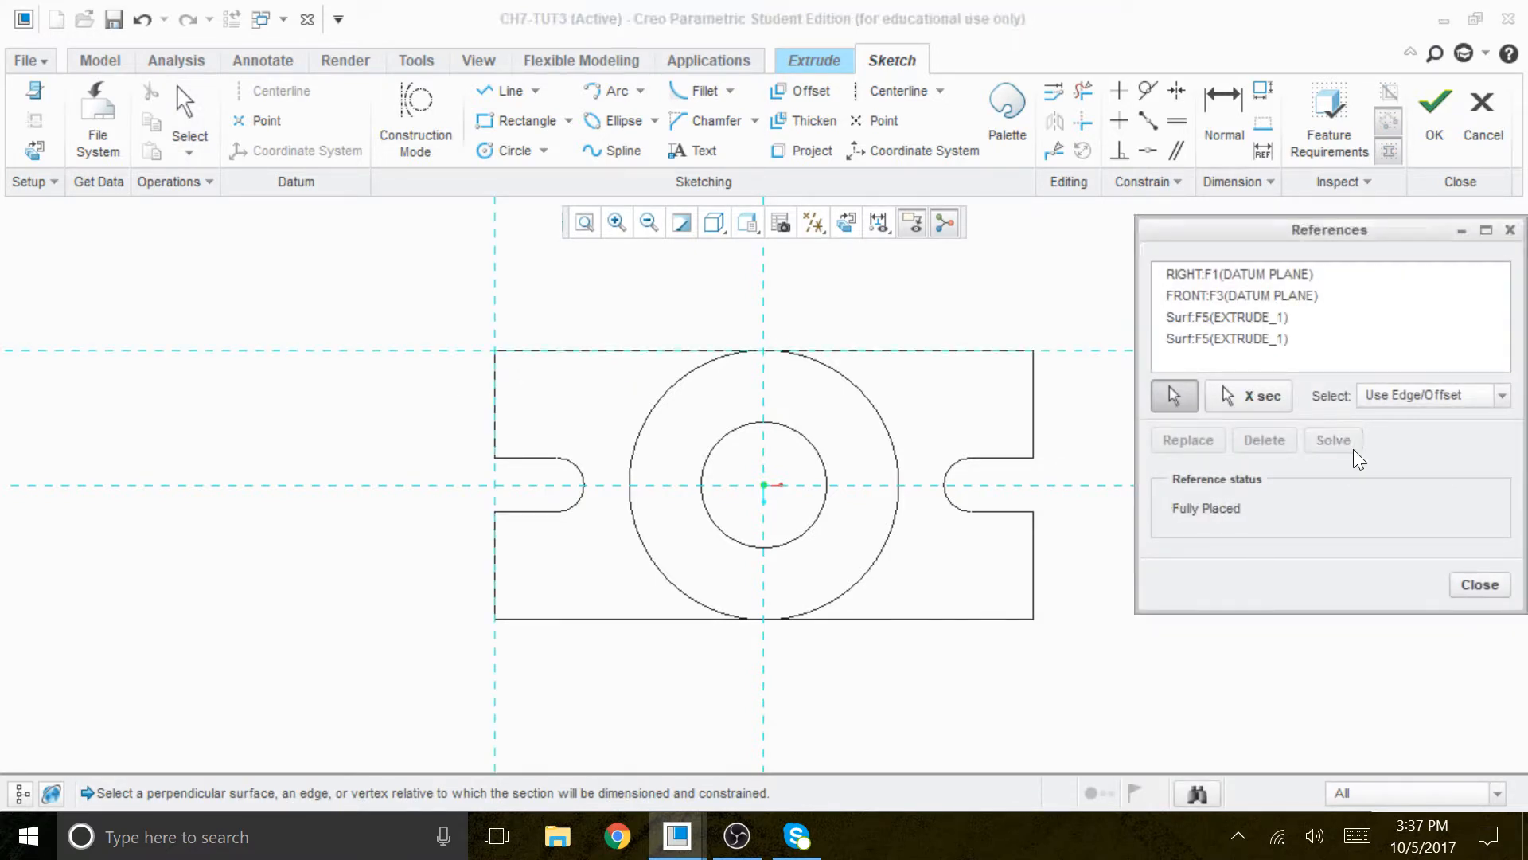
left_click(1480, 587)
- Sketch a circle about 23.5 in diameter near the plate's upper-left corner and restore the 2D sketch orientation
left_click(515, 152)
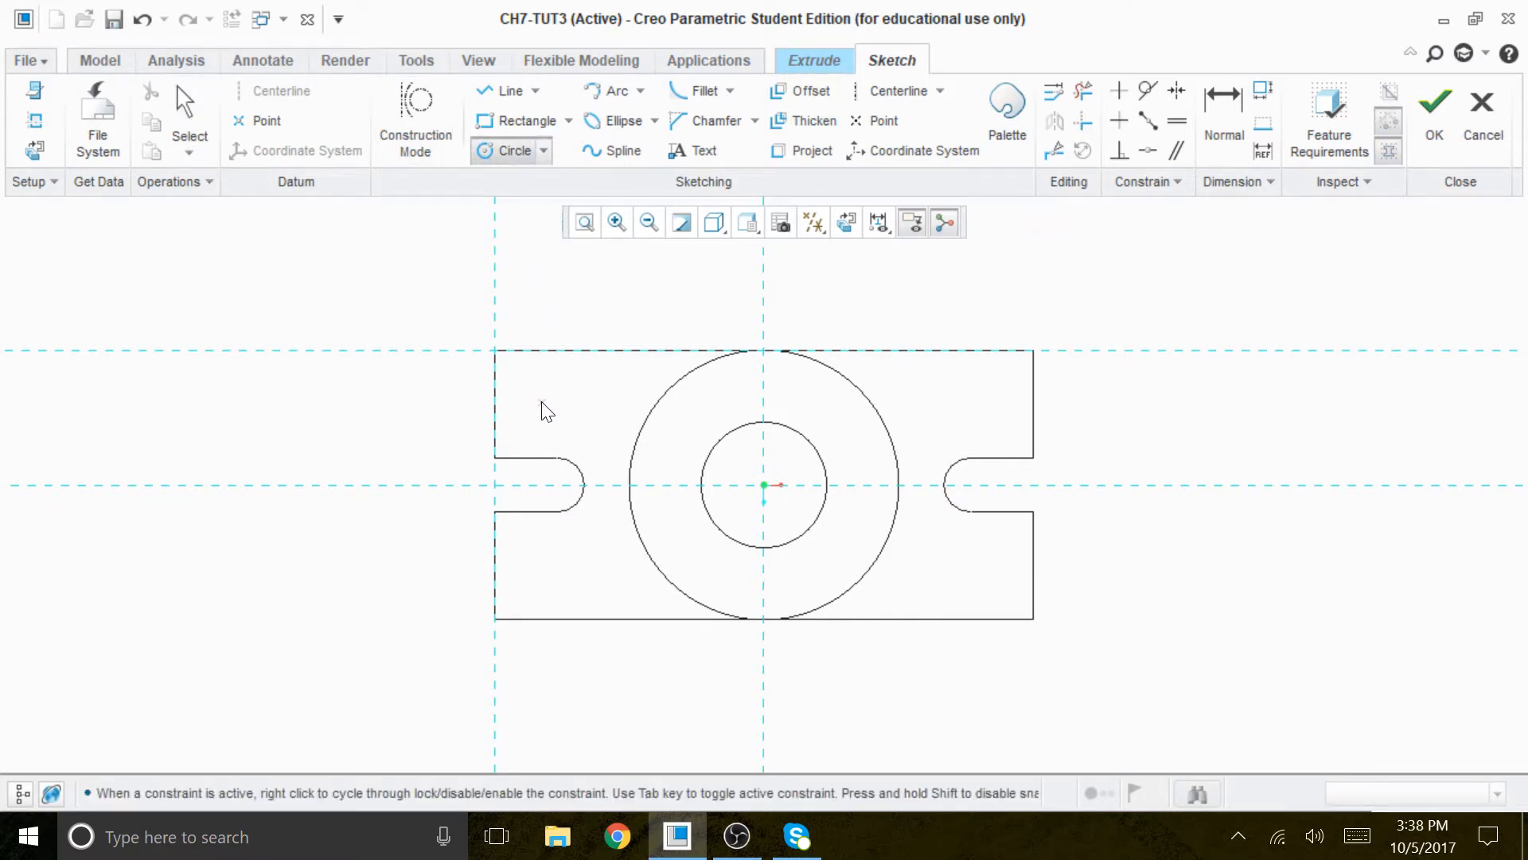
left_click(562, 384)
middle_click_drag(636, 267, 619, 271)
middle_click(593, 316)
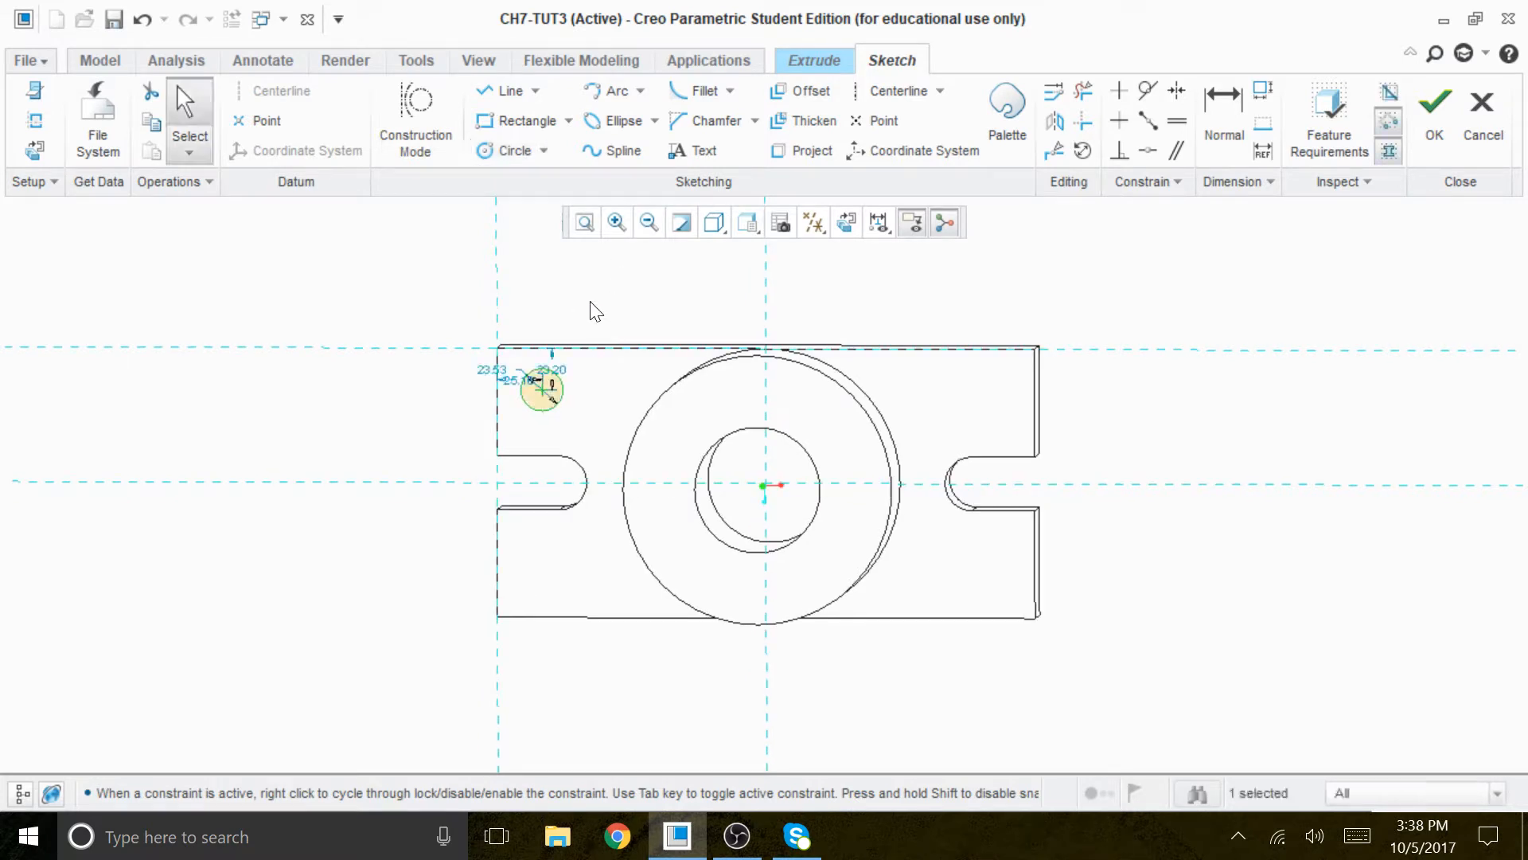
left_click(846, 222)
- Set the small circle's center distances from the plate's upper and left edges to 25 each
scroll(558, 381, "down", 5)
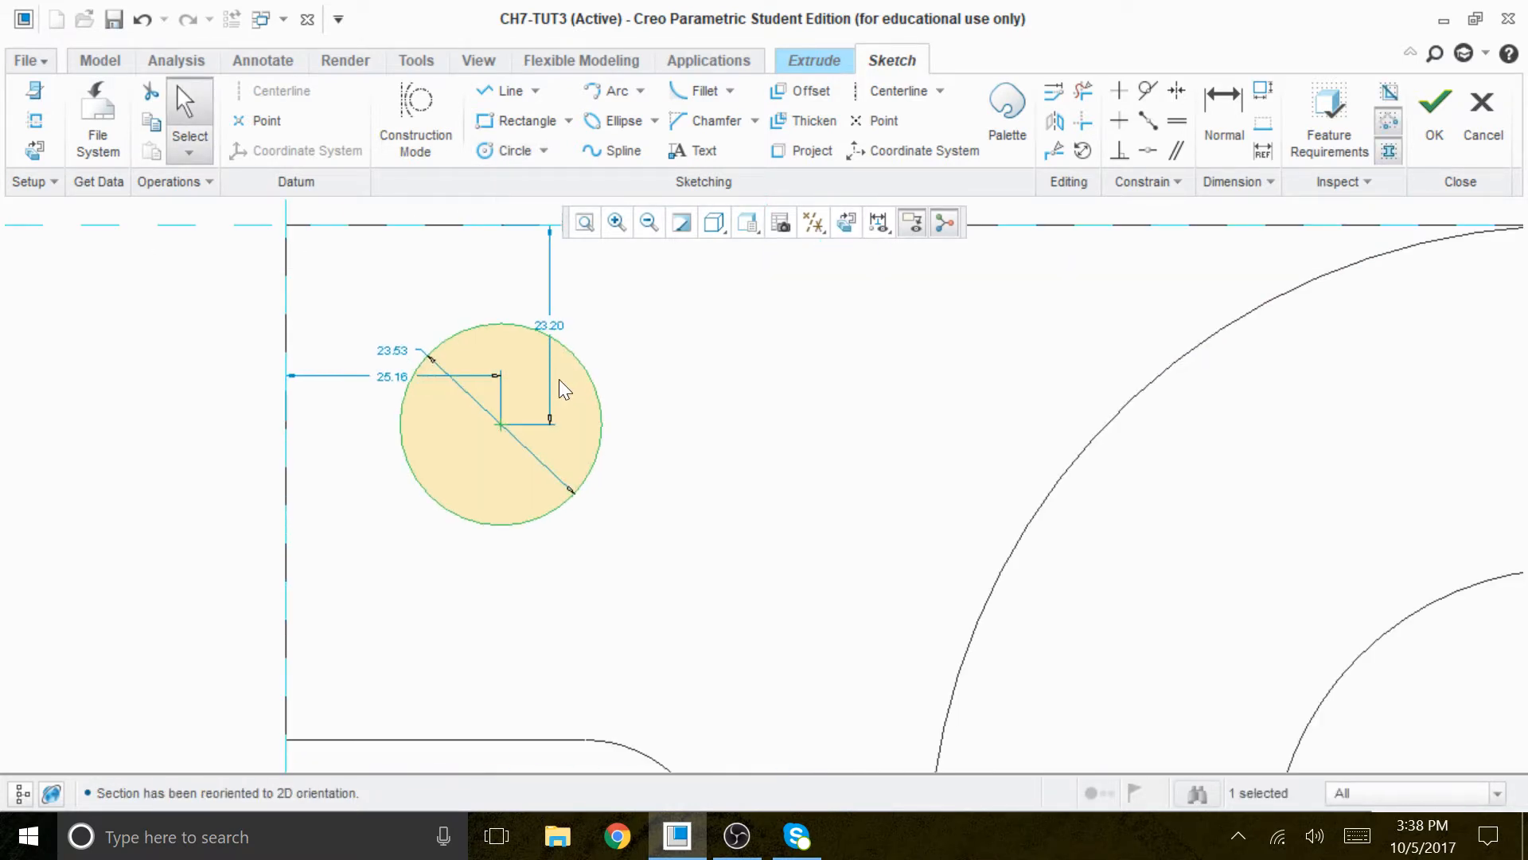
double_click(543, 294)
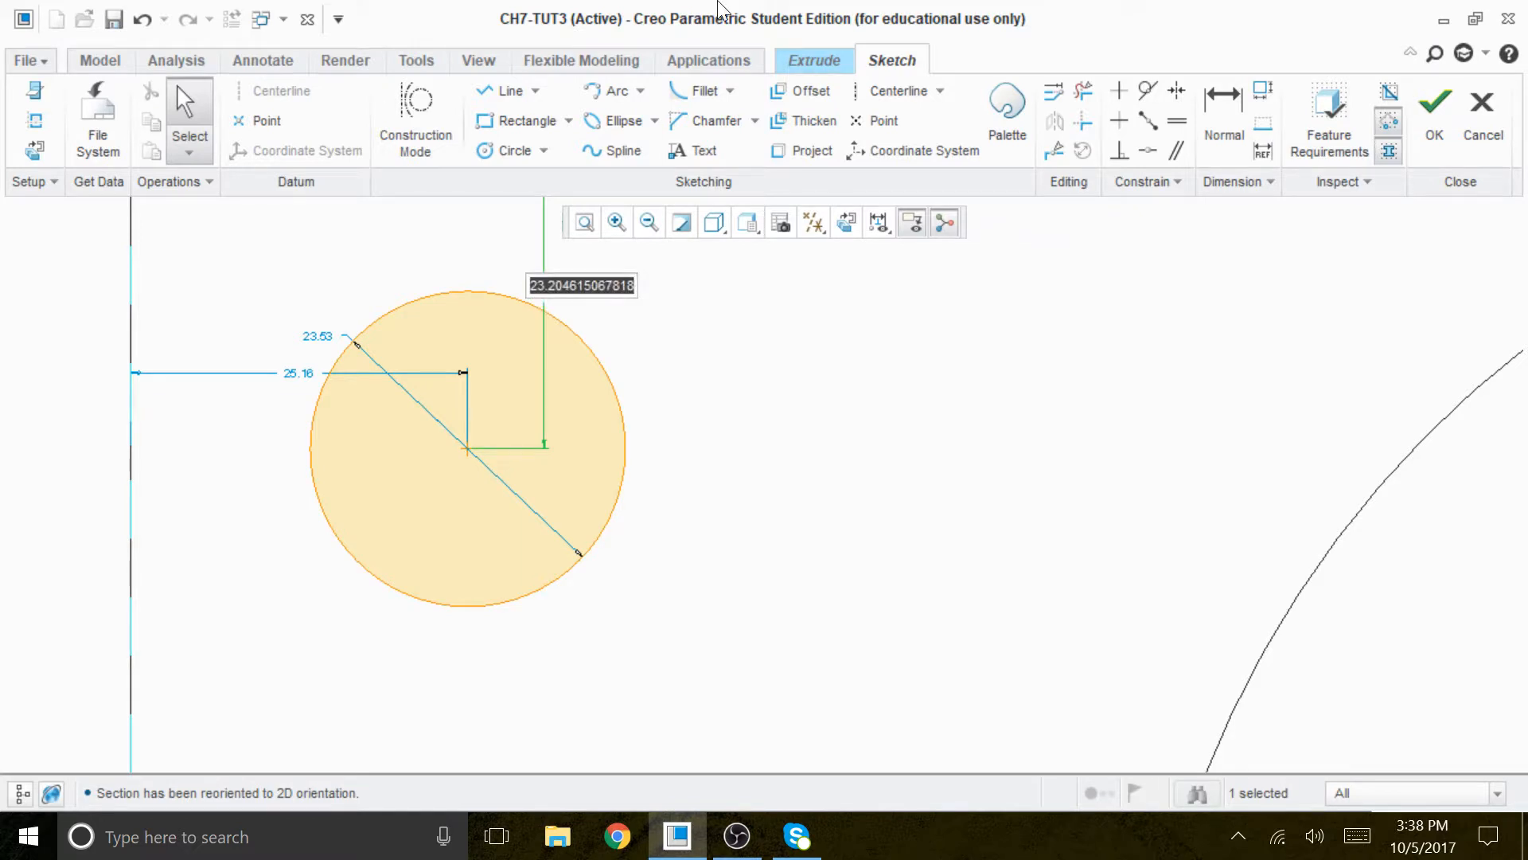
type("25")
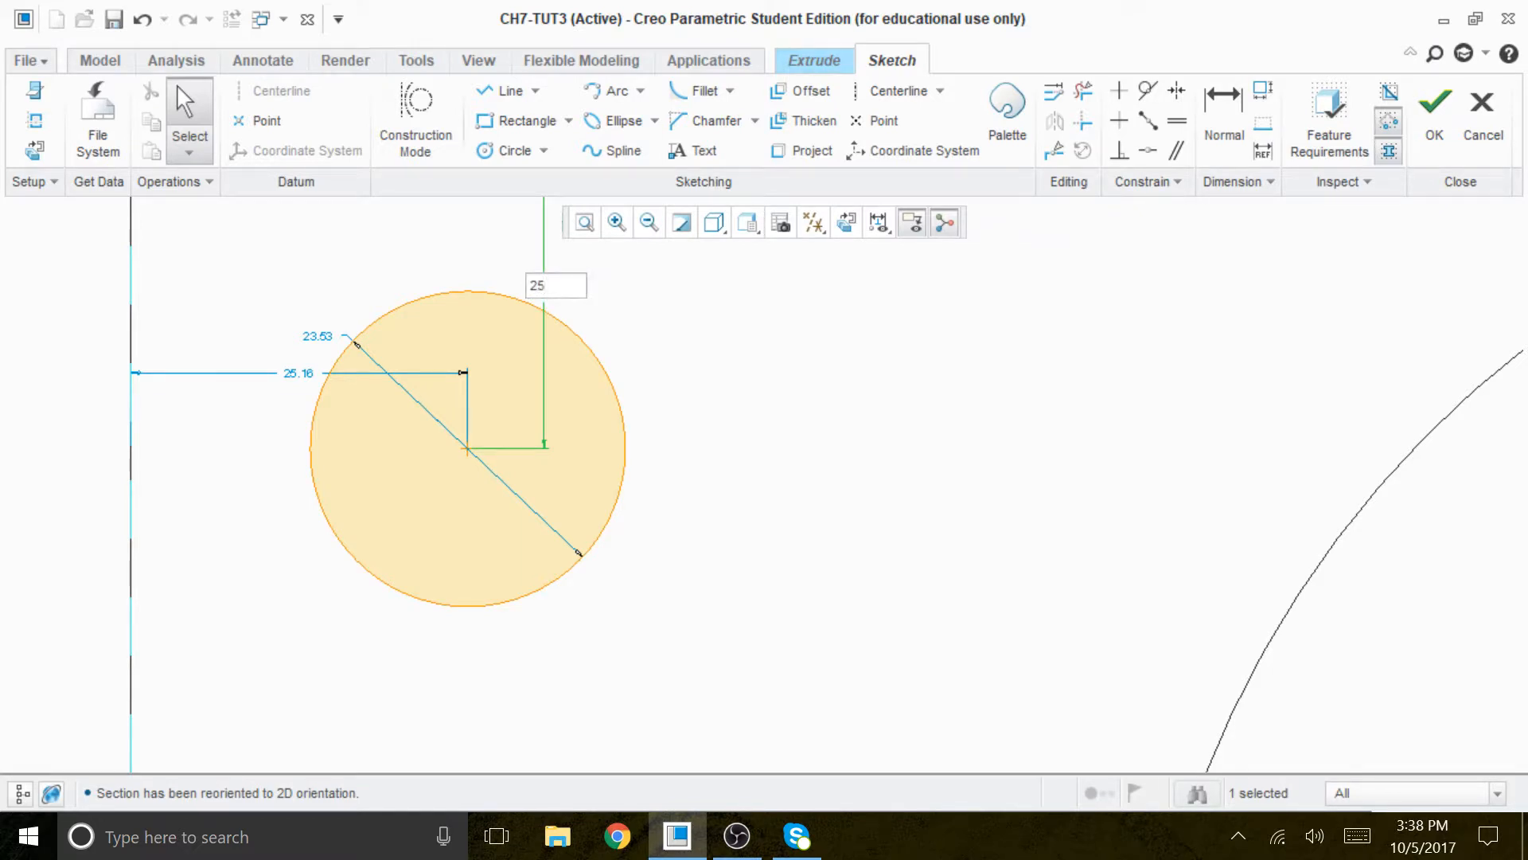
key("Return")
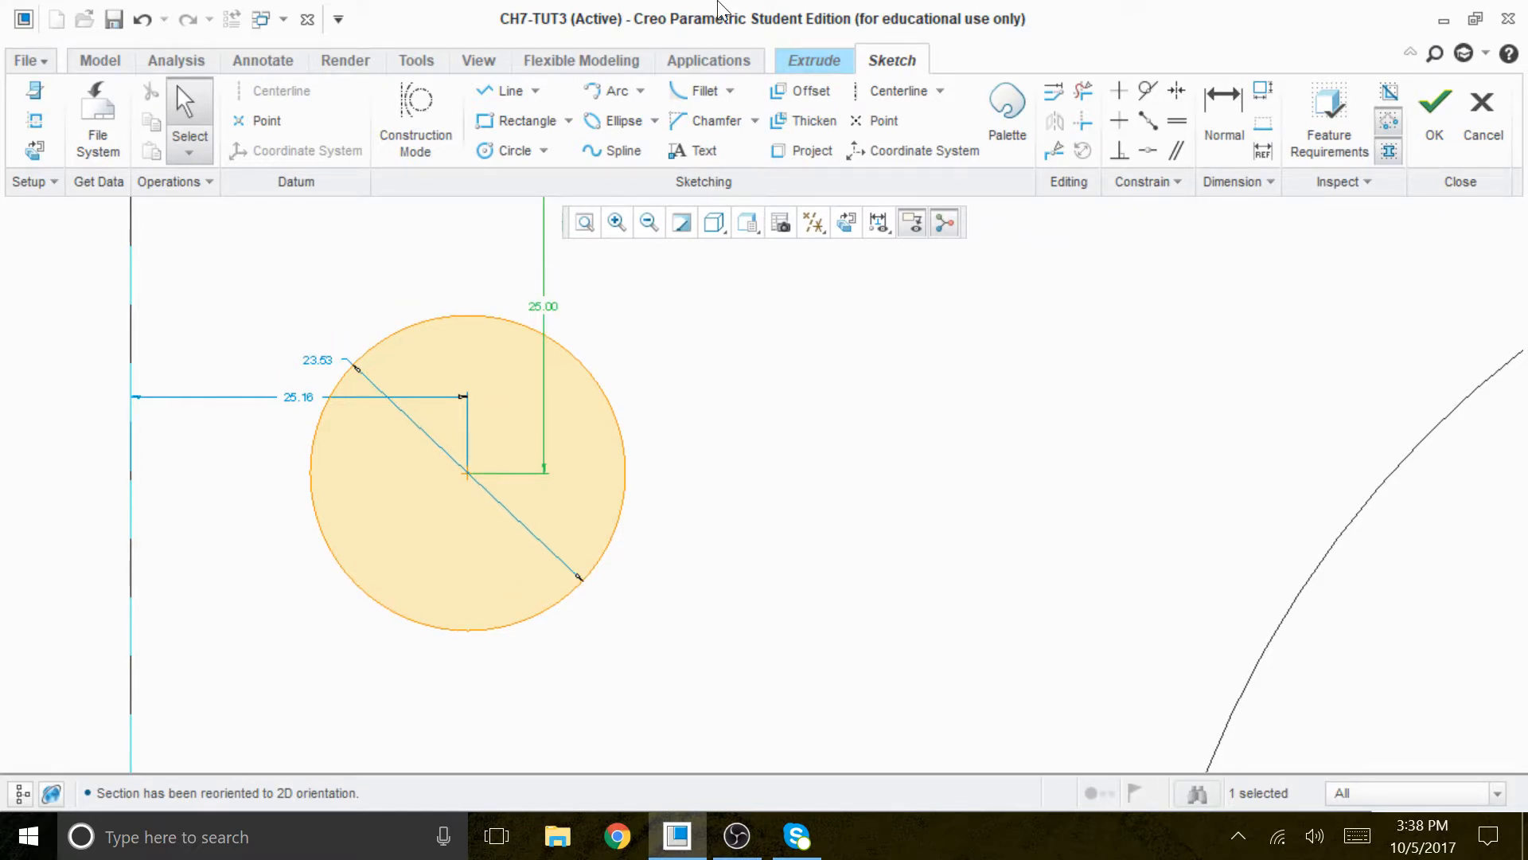
double_click(299, 397)
type("2")
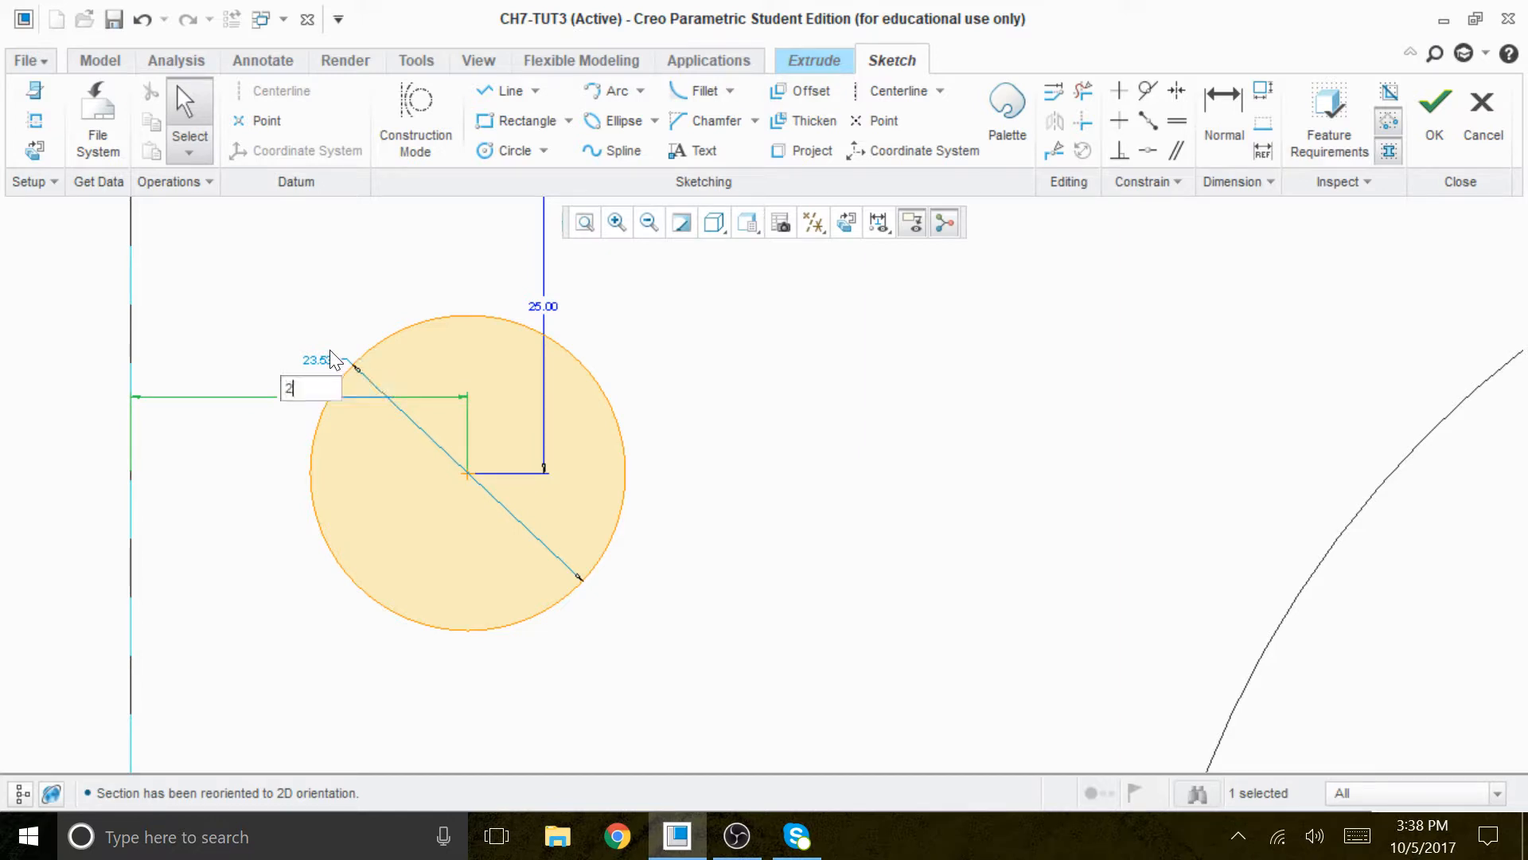
type("5")
key("Return")
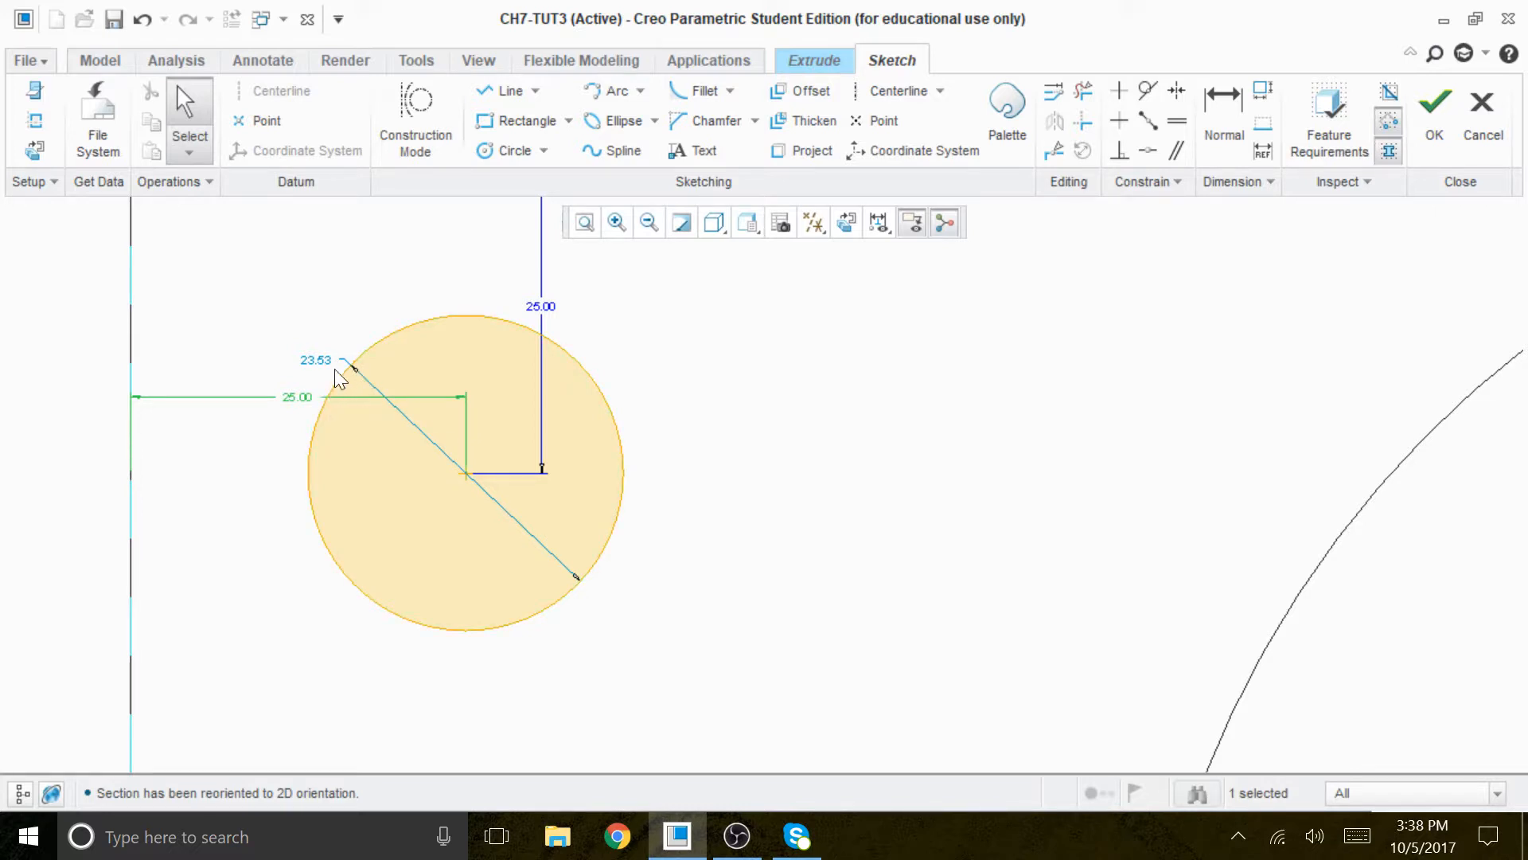
- Set the small corner circle's diameter to 20
double_click(331, 357)
type("2")
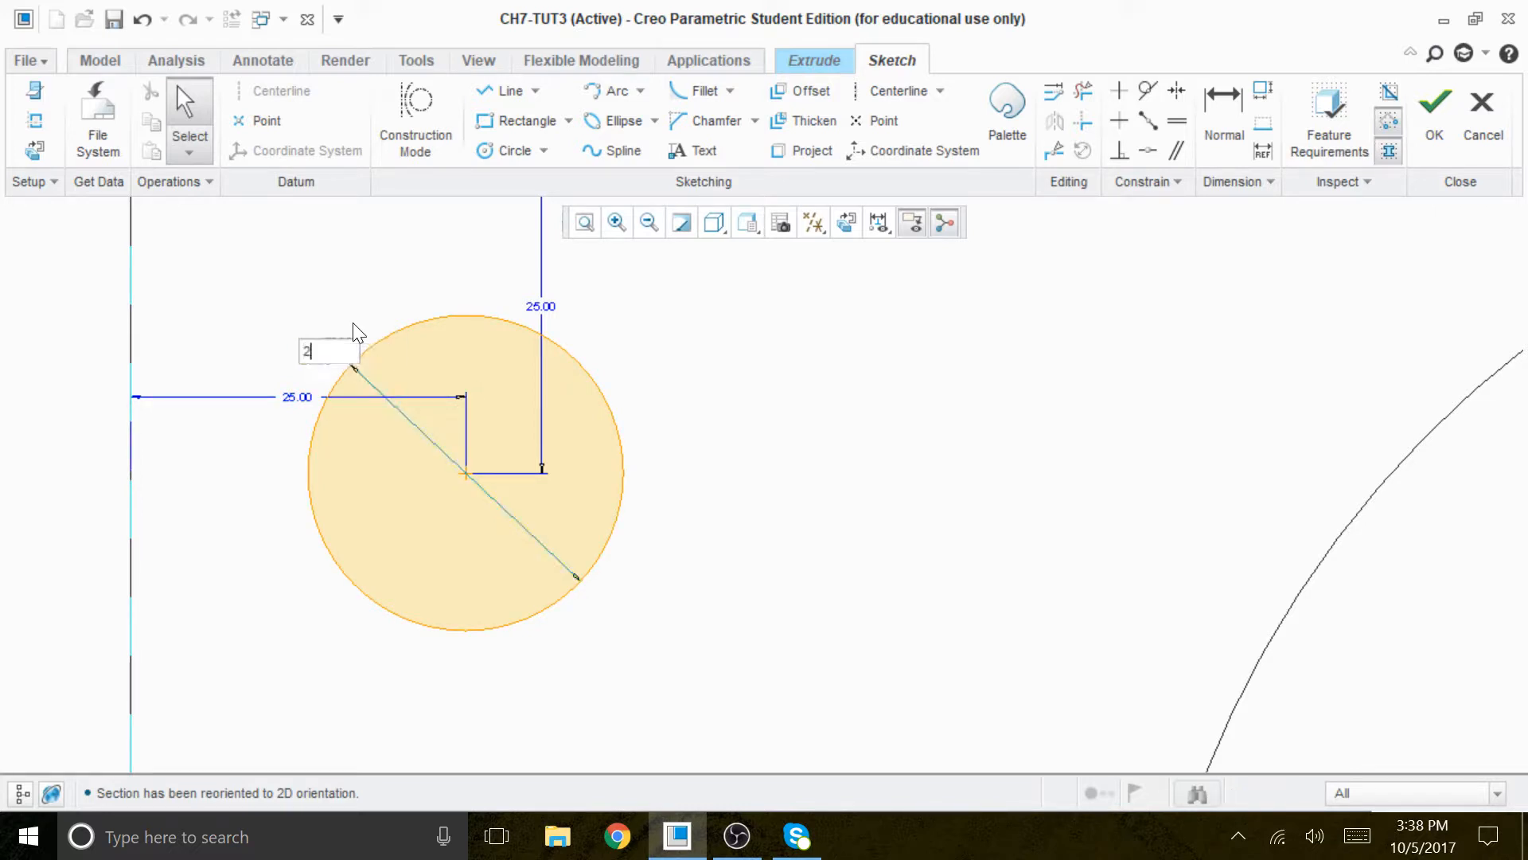
type("0")
key("Return")
scroll(812, 410, "down", 5)
scroll(845, 404, "up", 1)
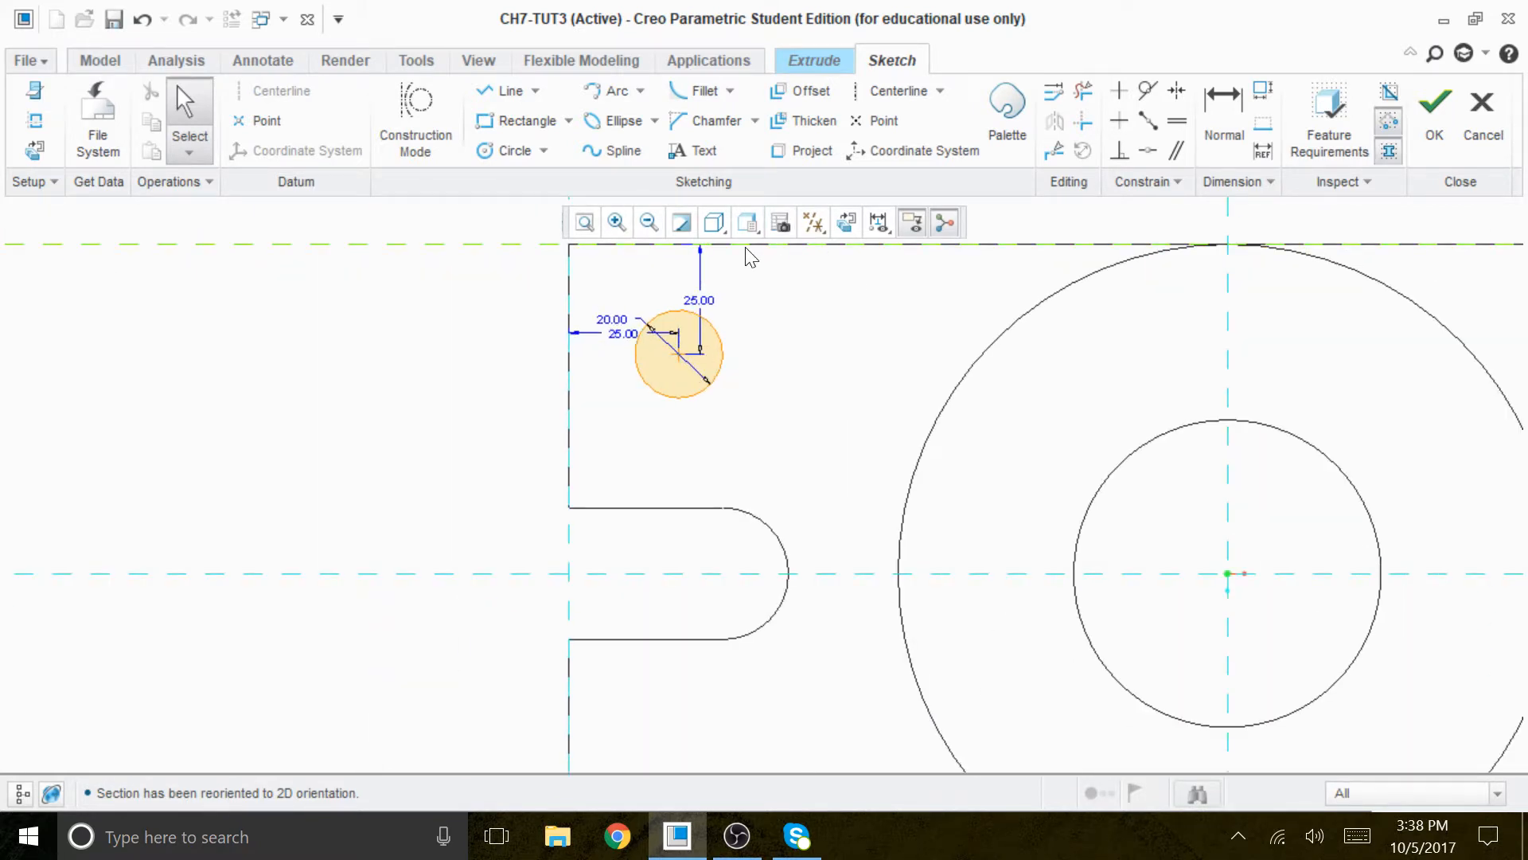
- Switch the model display style back to Shading and tilt the plate into a 3D view
left_click(723, 229)
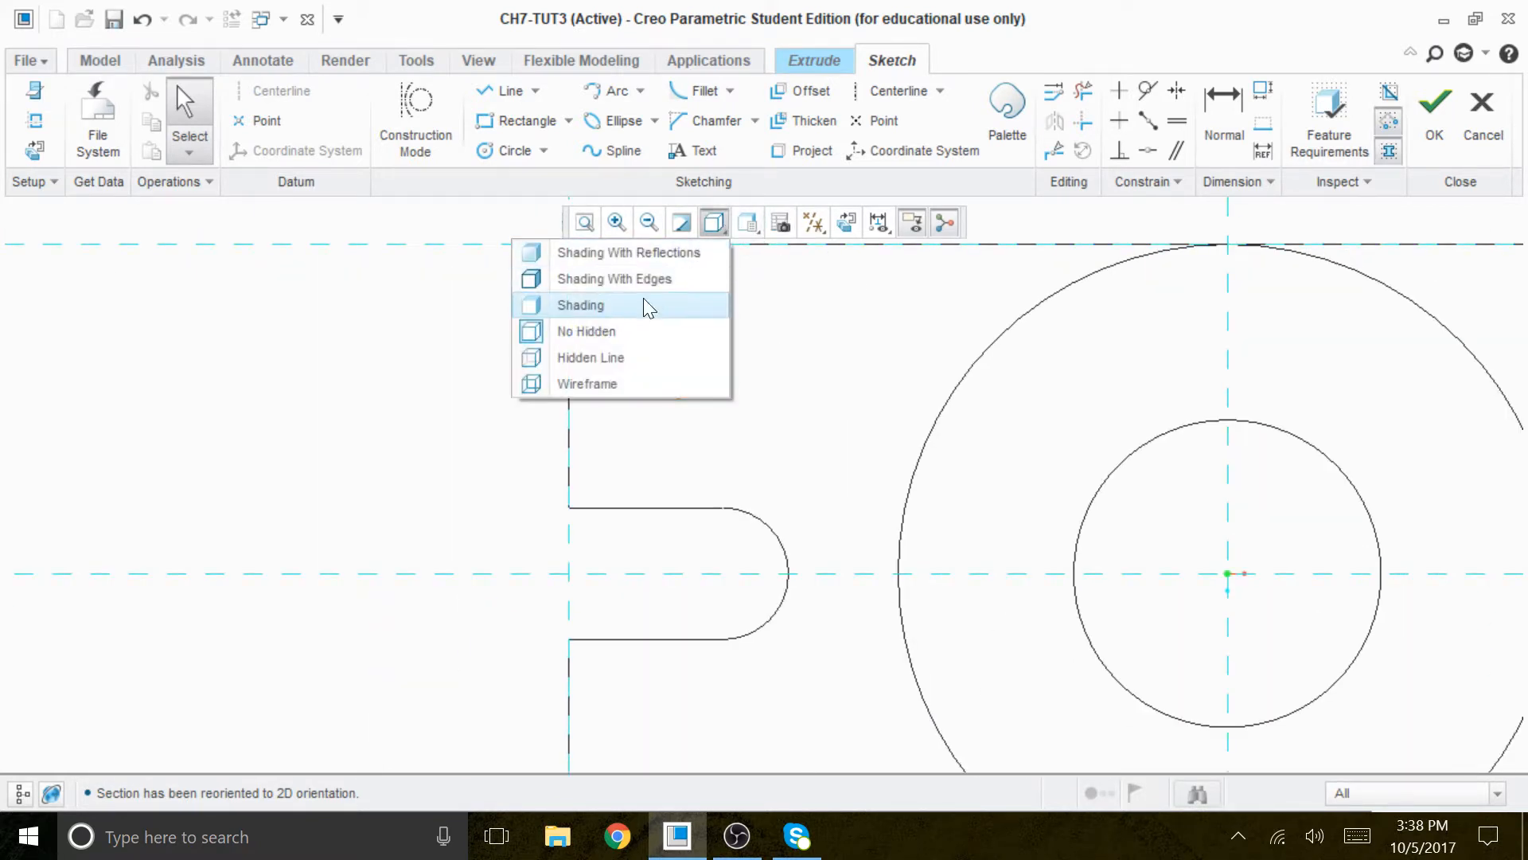
left_click(630, 303)
scroll(709, 476, "down", 3)
middle_click_drag(853, 548, 661, 400)
scroll(662, 400, "up", 3)
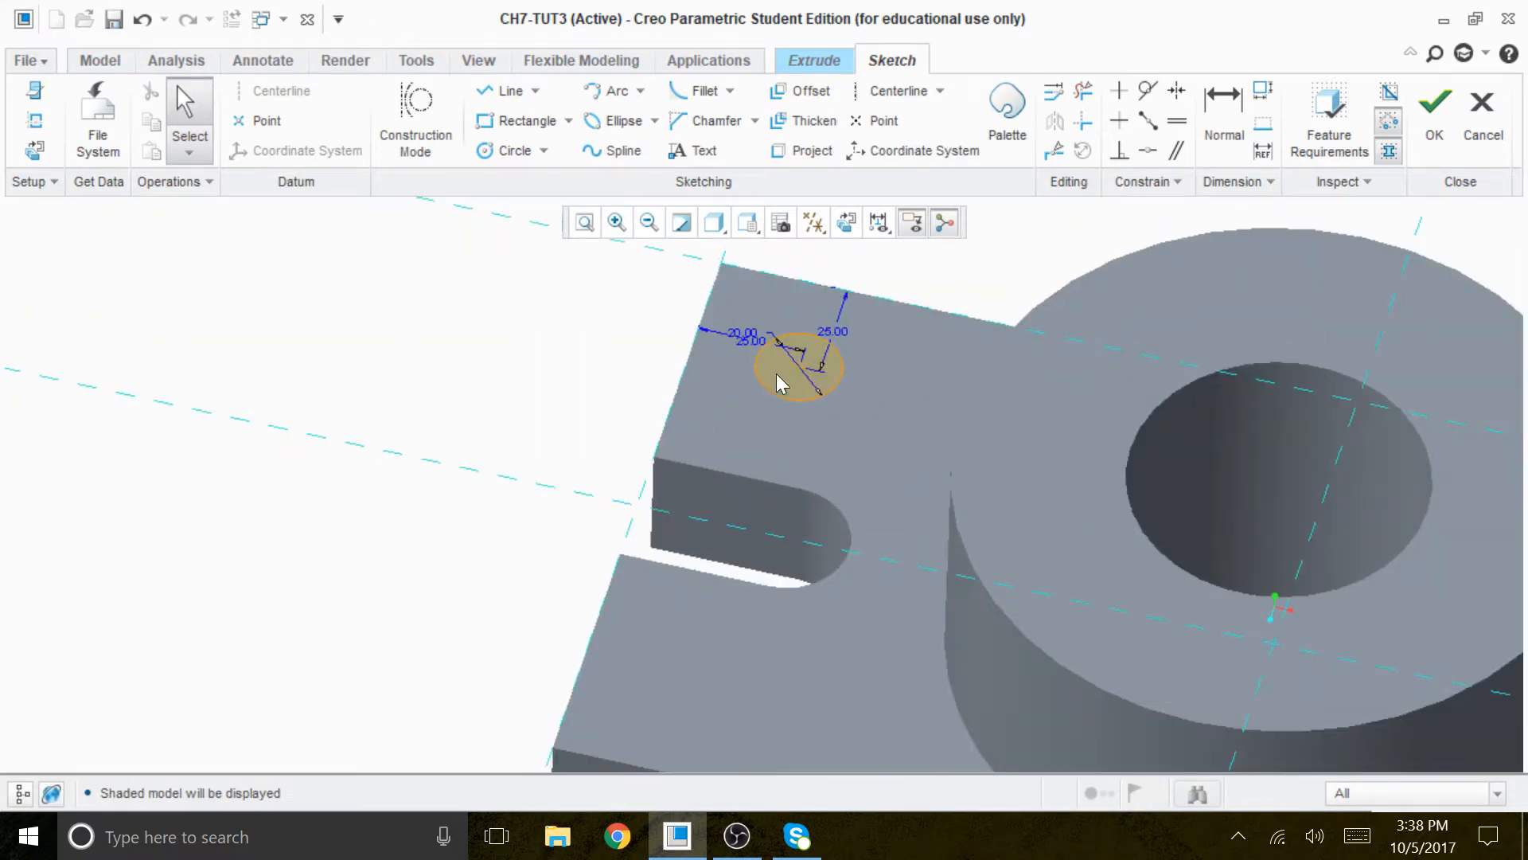
- Finish the sketch and cut the corner circle downward through all of the plate, removing material
left_click(1435, 111)
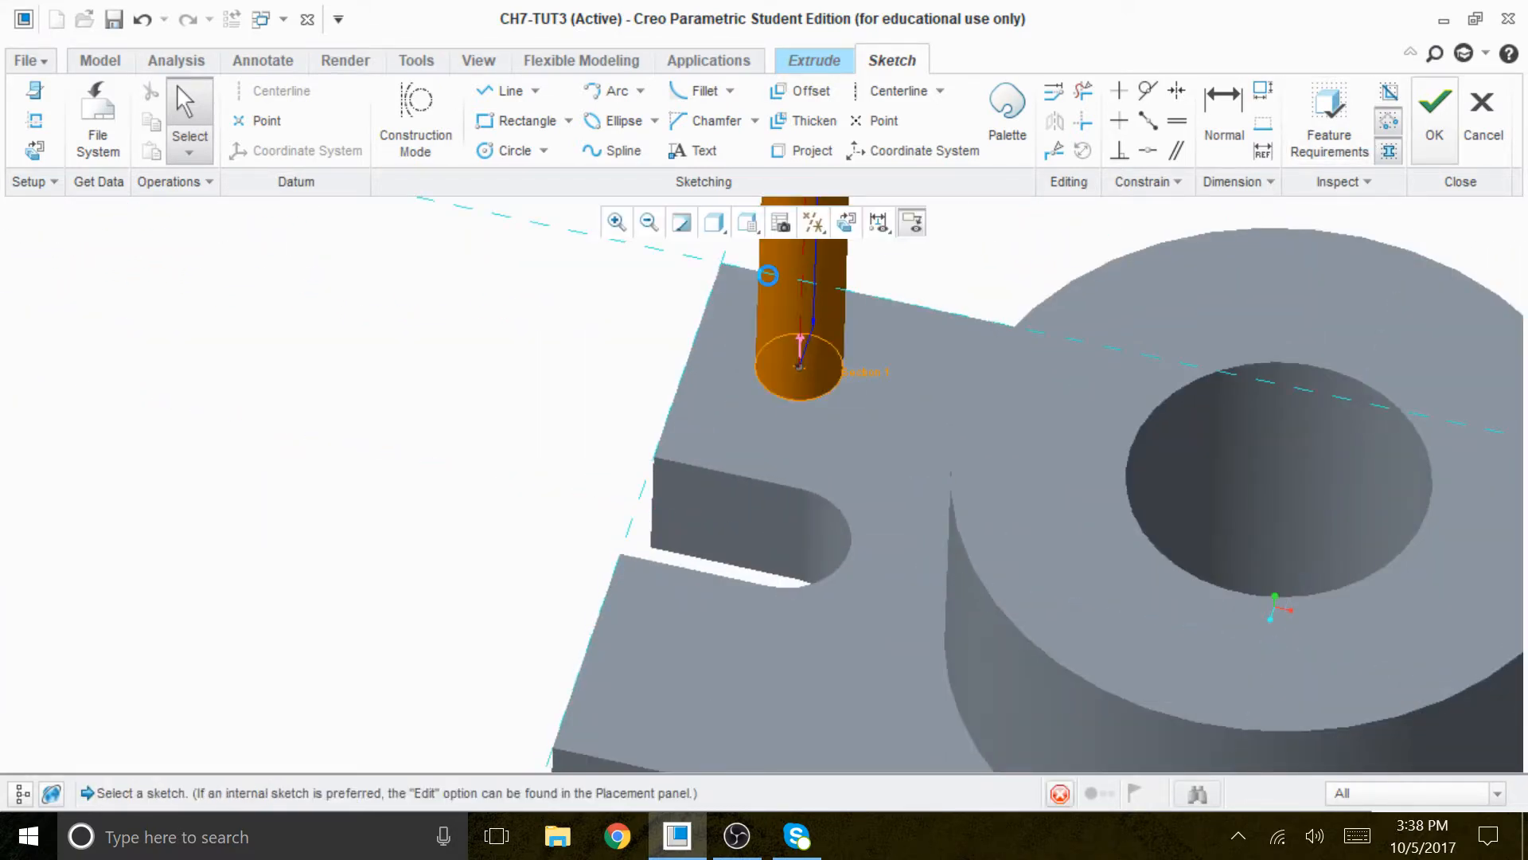
left_click(802, 342)
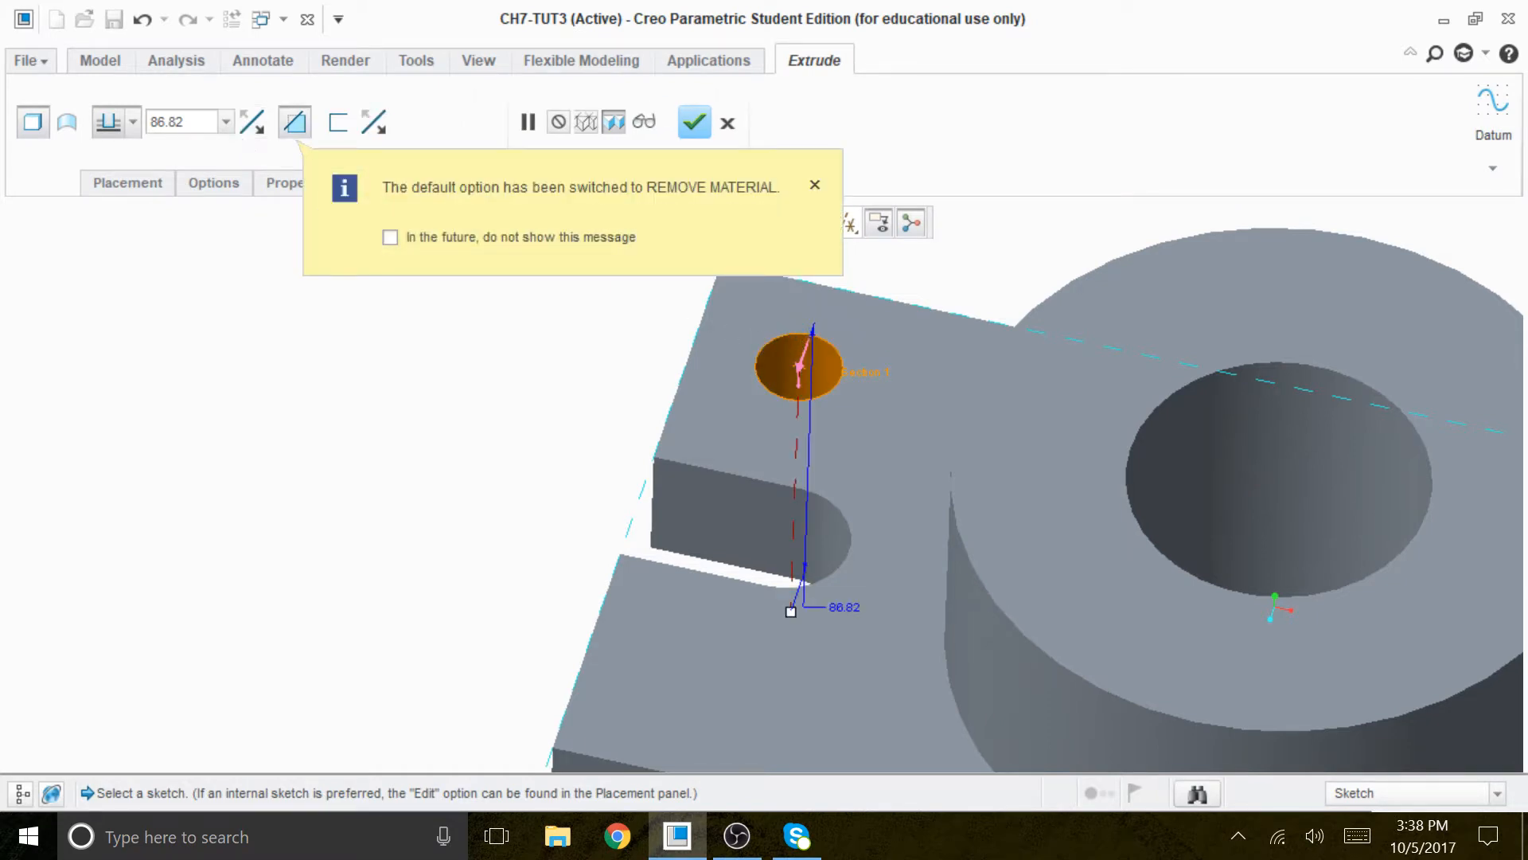
left_click(133, 122)
left_click(109, 263)
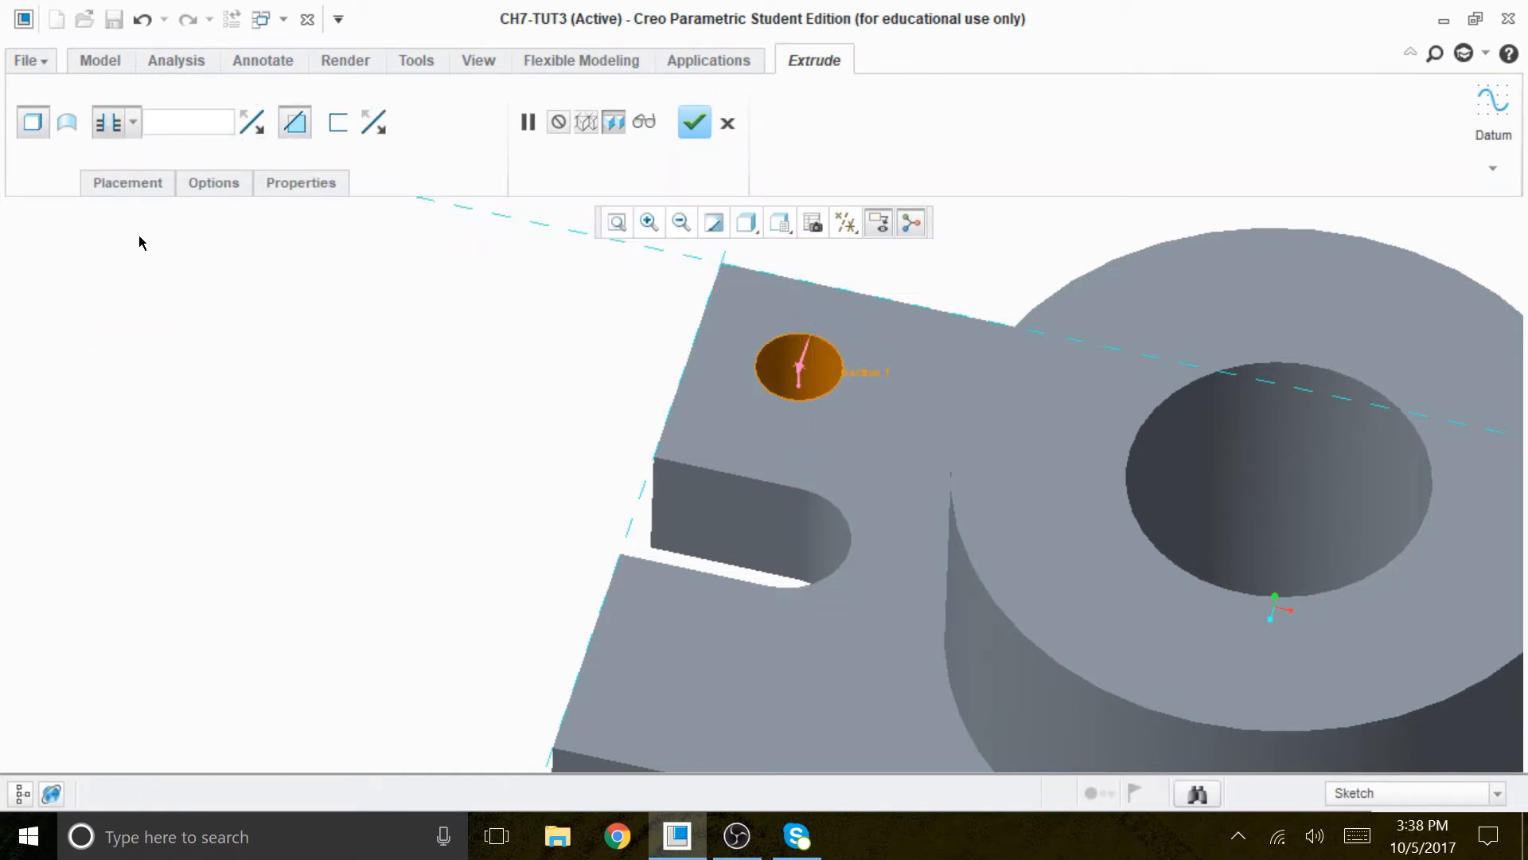
left_click(694, 122)
key("ctrl+d")
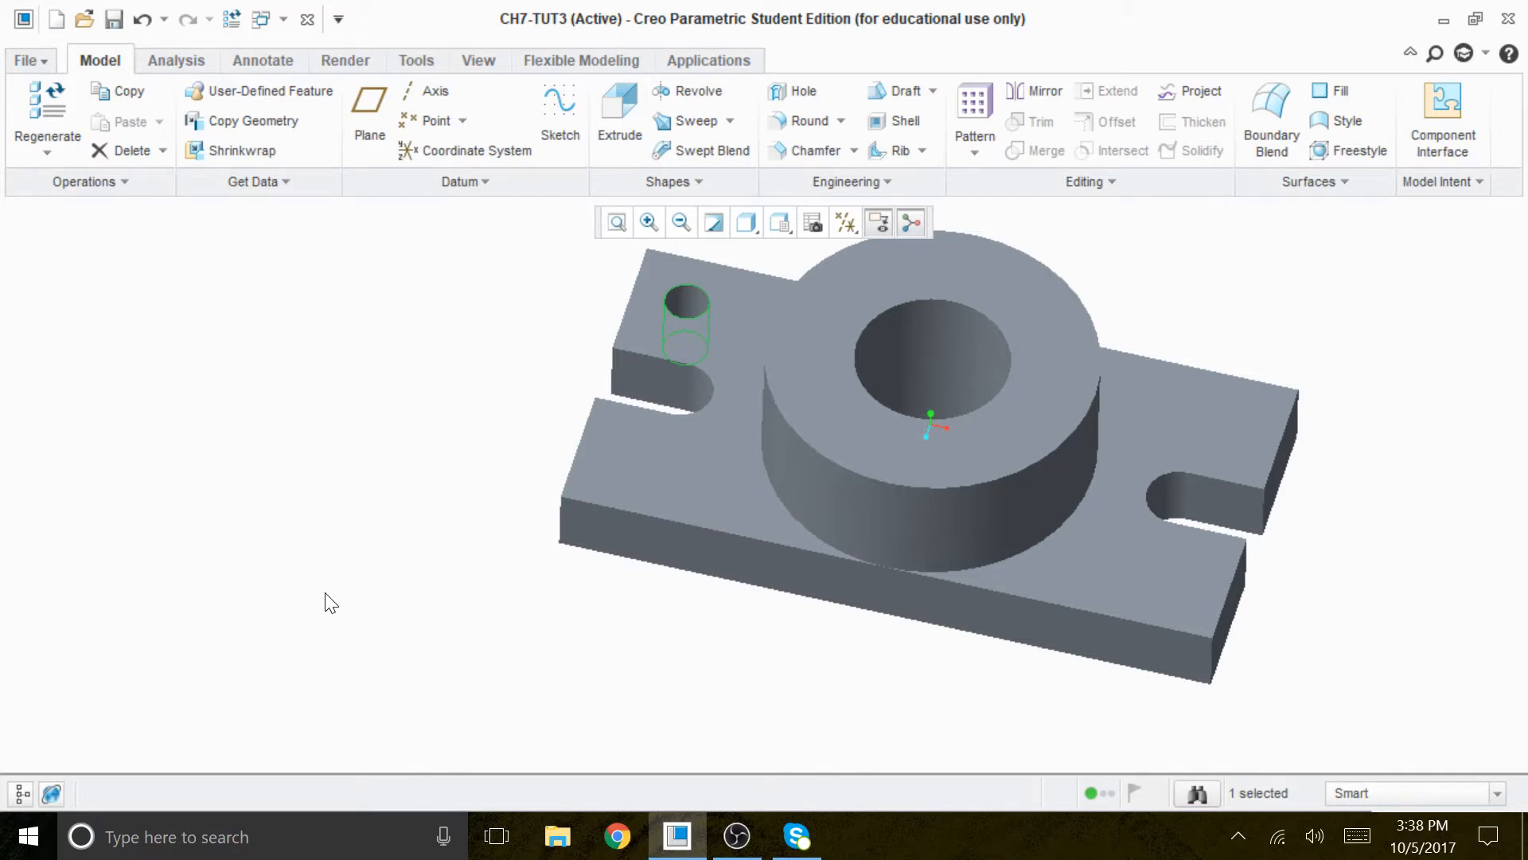
- Pattern the 20 diameter hole by dimension across the plate's width, with 2 members at an increment of 100
middle_click_drag(374, 610, 502, 611)
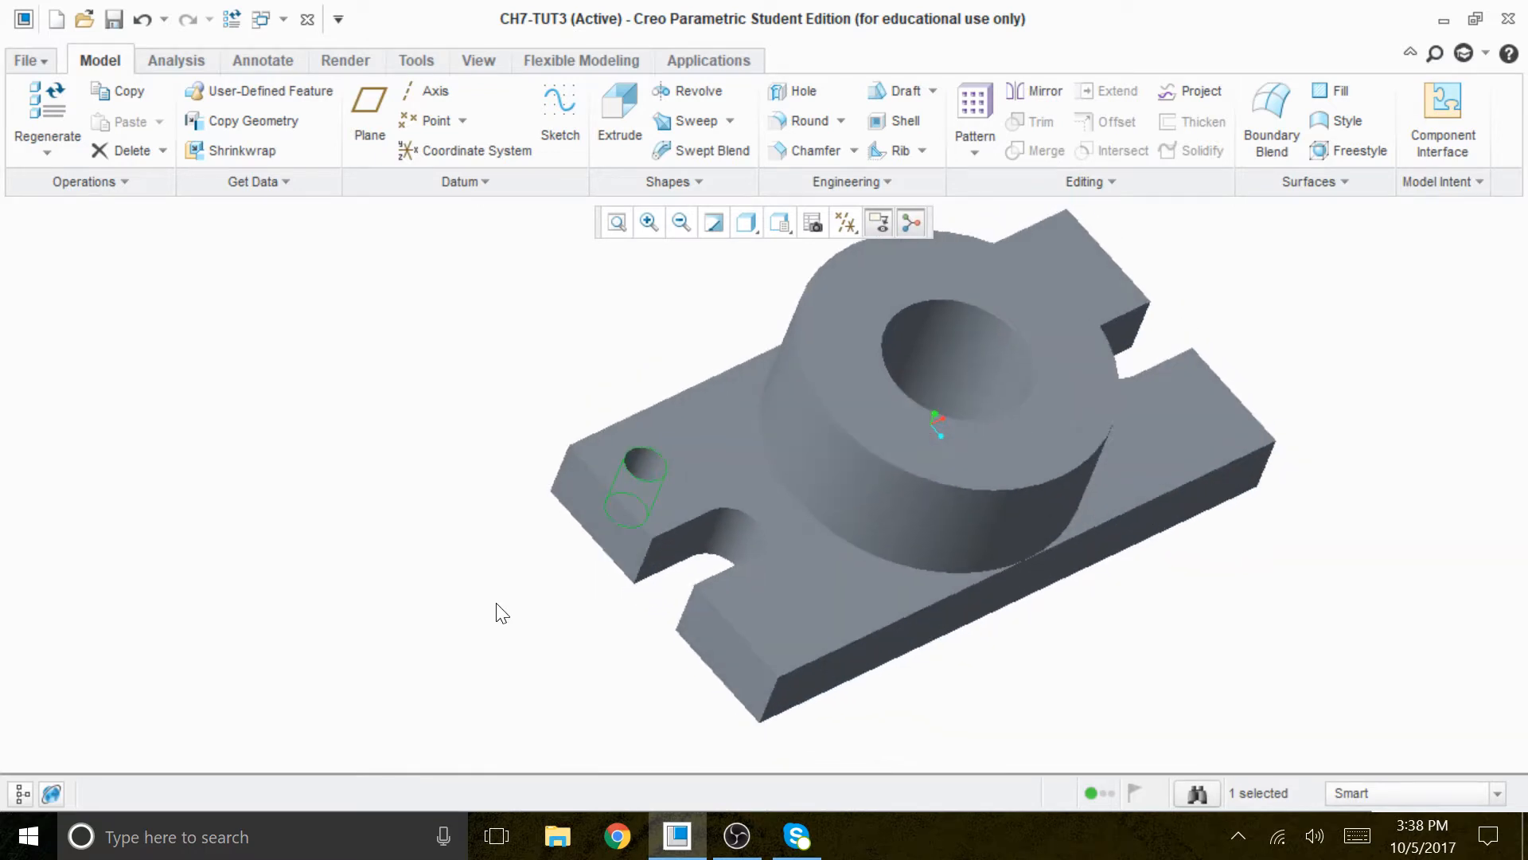
left_click(982, 108)
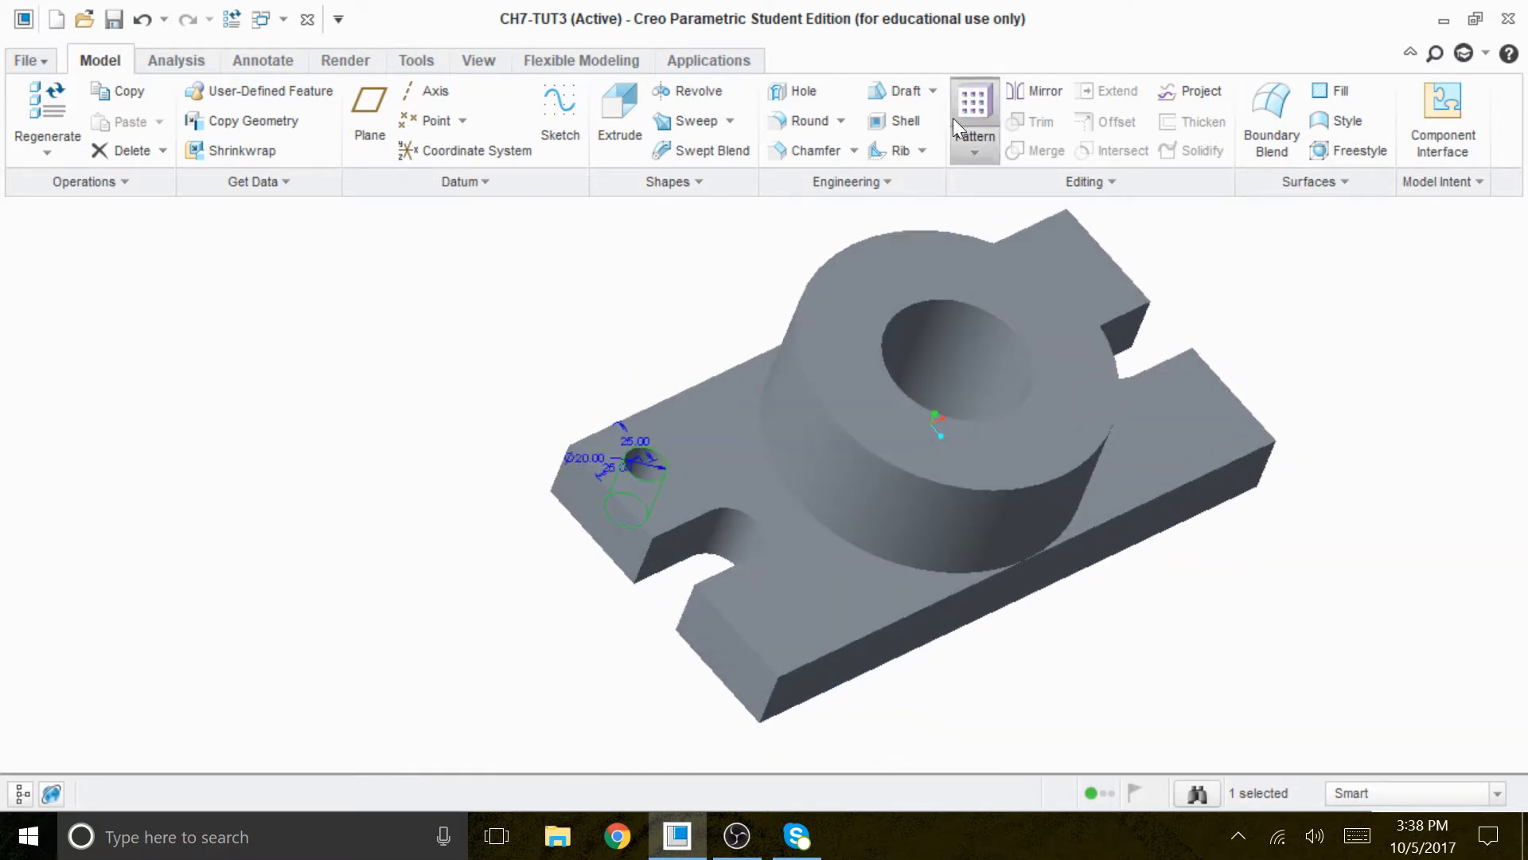
scroll(697, 518, "up", 3)
left_click(612, 409)
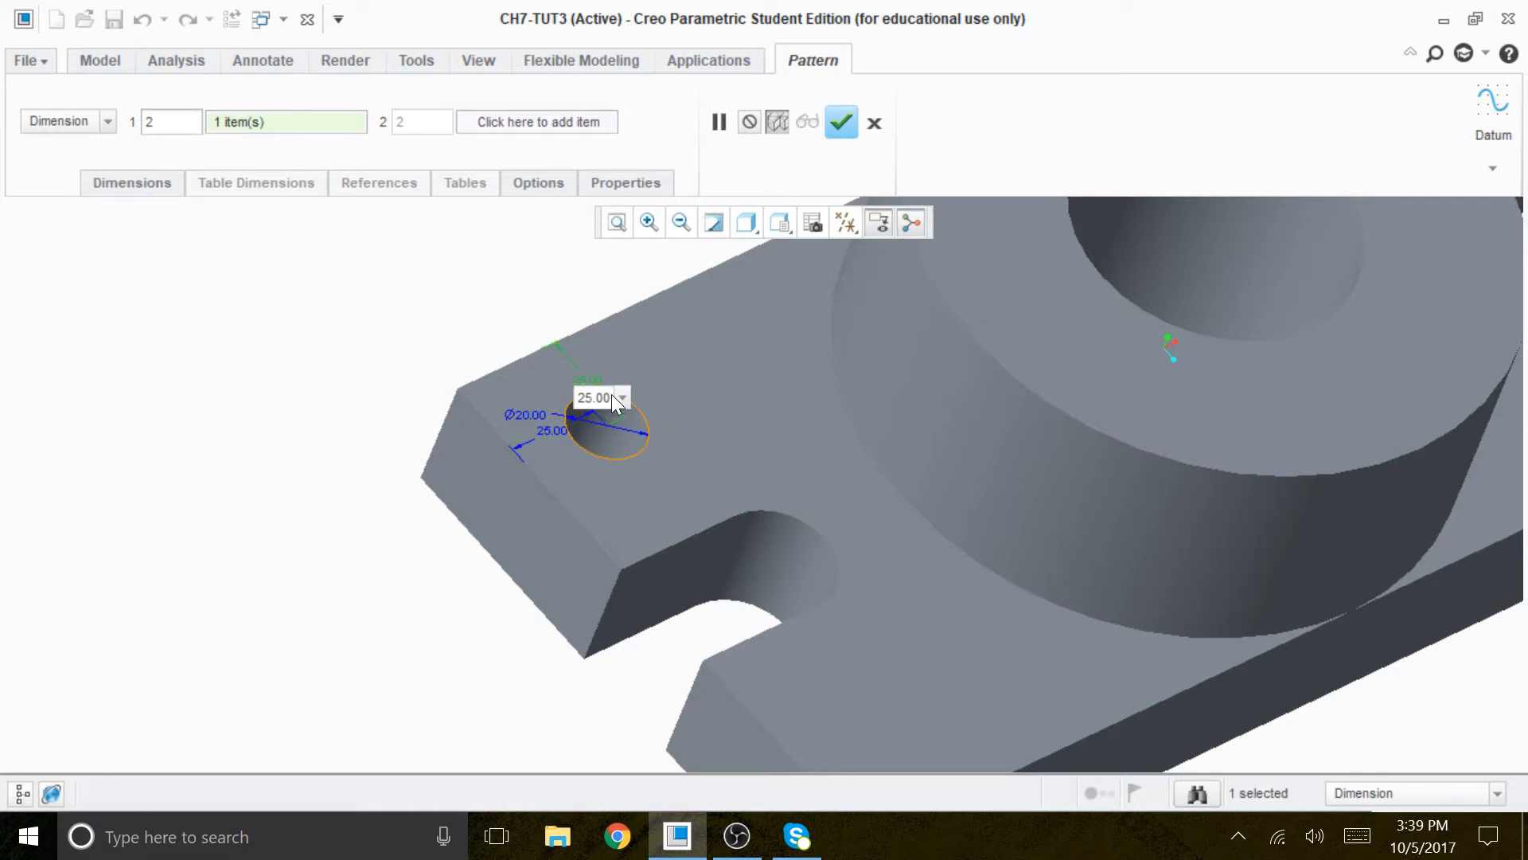
left_click_drag(611, 398, 521, 392)
type("1")
key("Return")
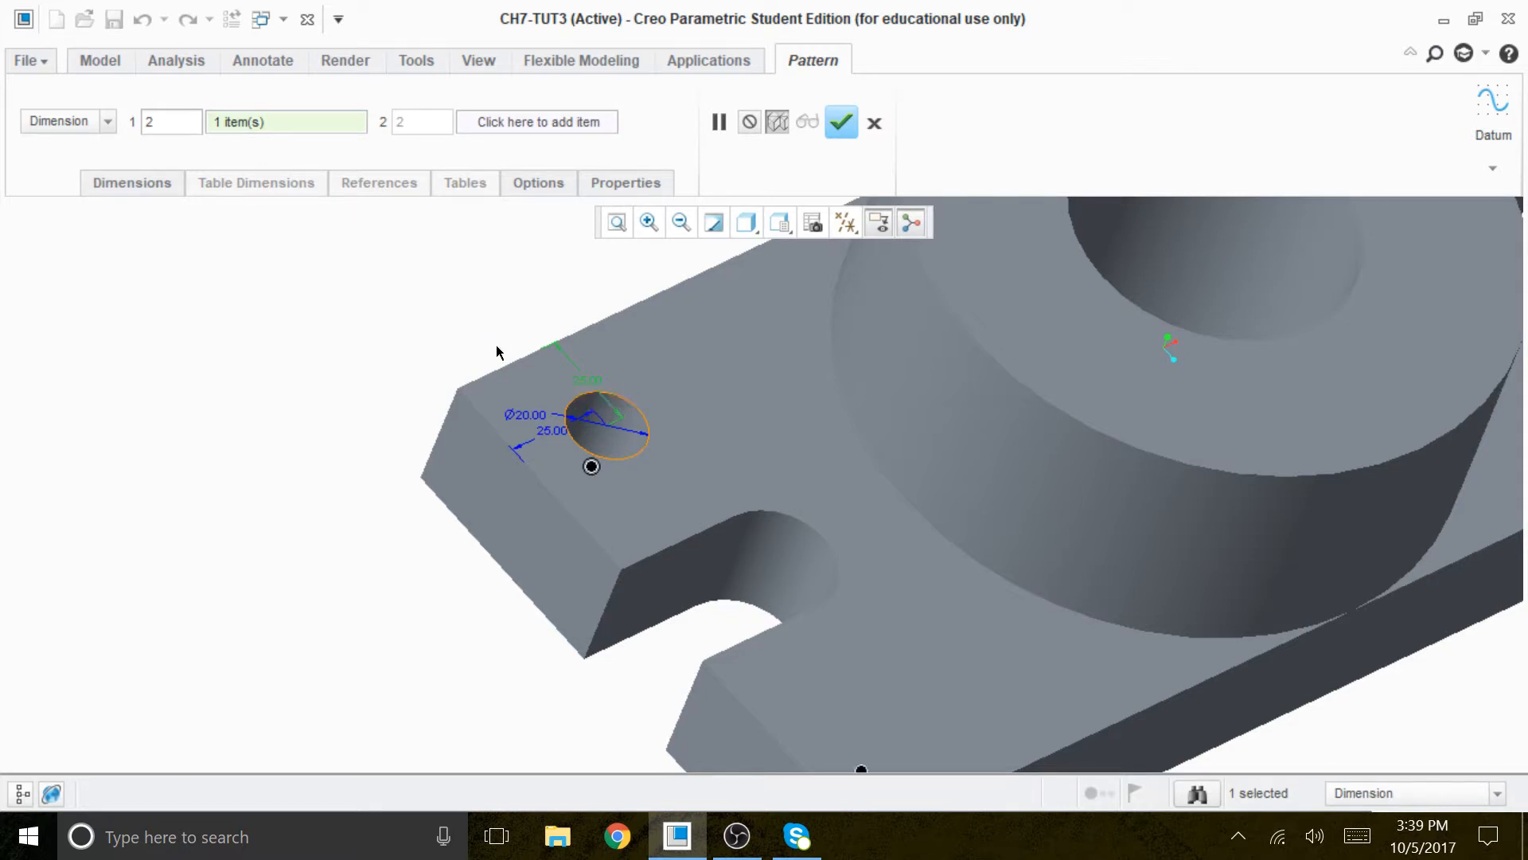
left_click(846, 122)
key("ctrl+d")
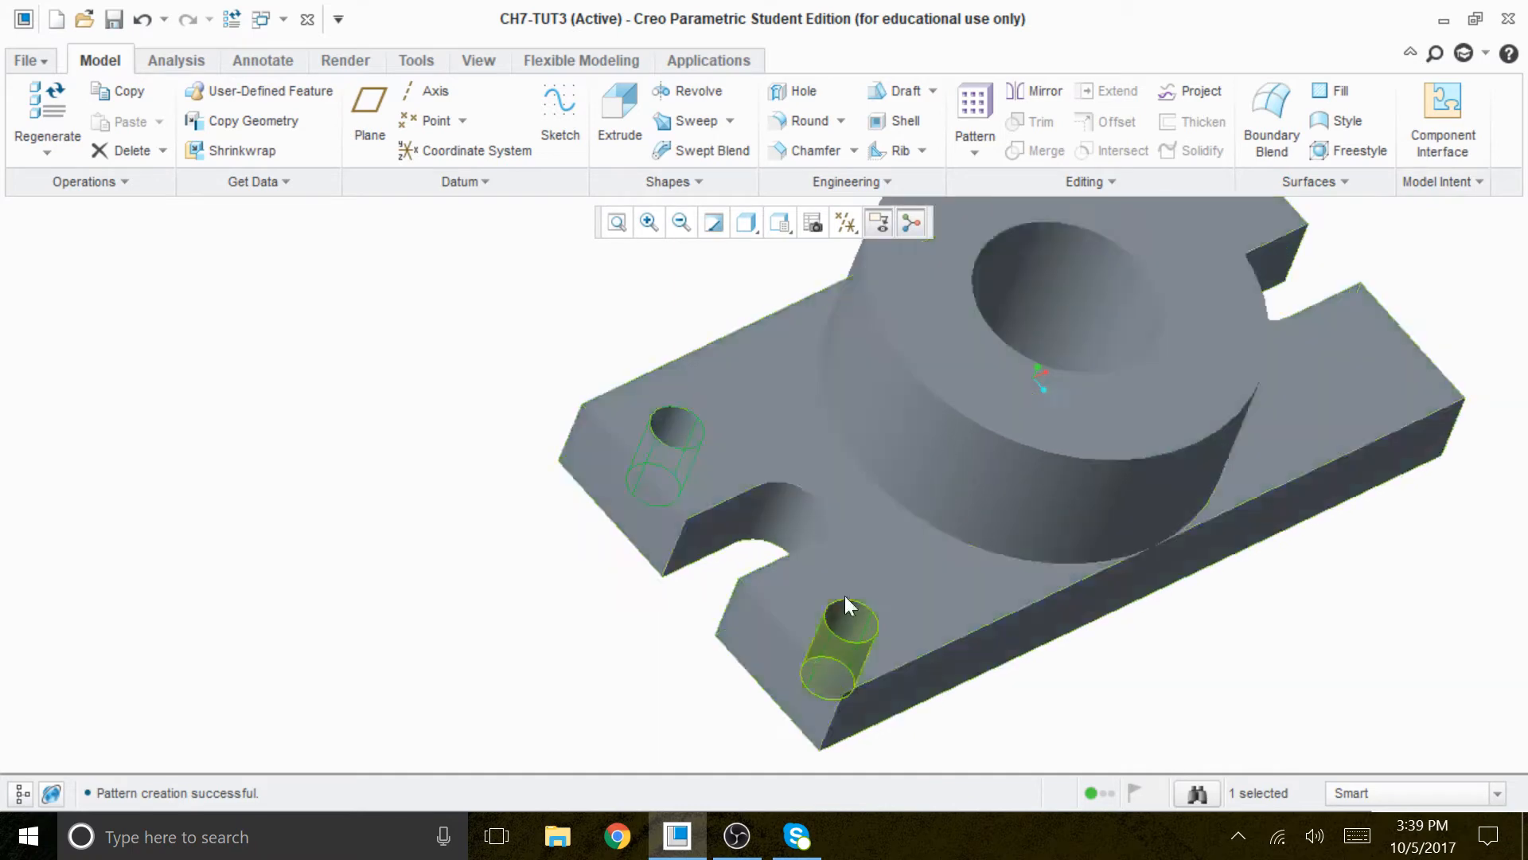
- Pattern the existing pair of 20 diameter holes by dimension along the plate's length, with 2 members at an increment of 250
left_click(971, 115)
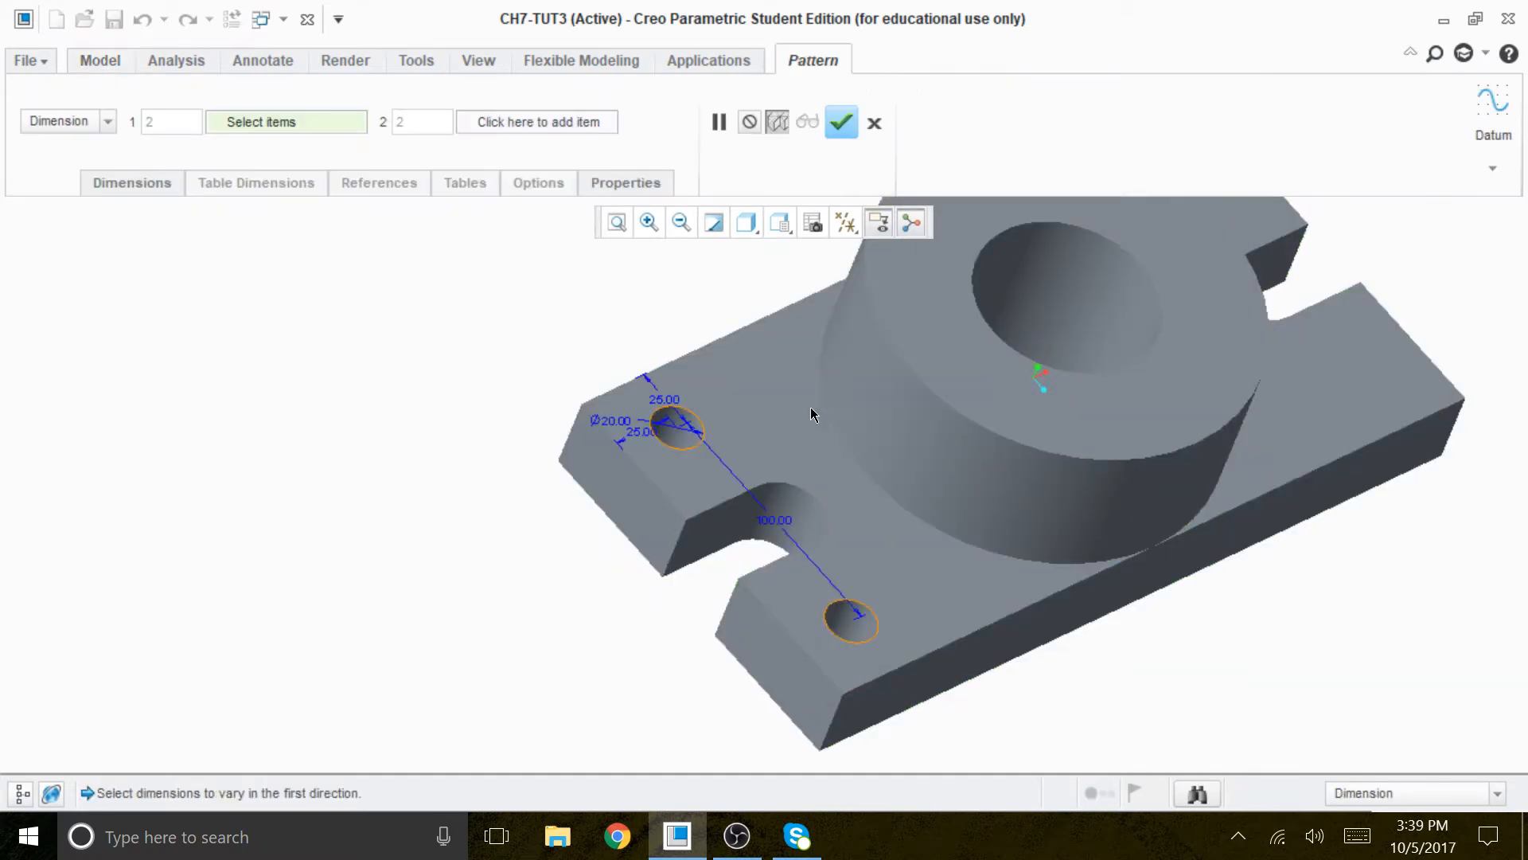
scroll(667, 444, "up", 5)
left_click(605, 431)
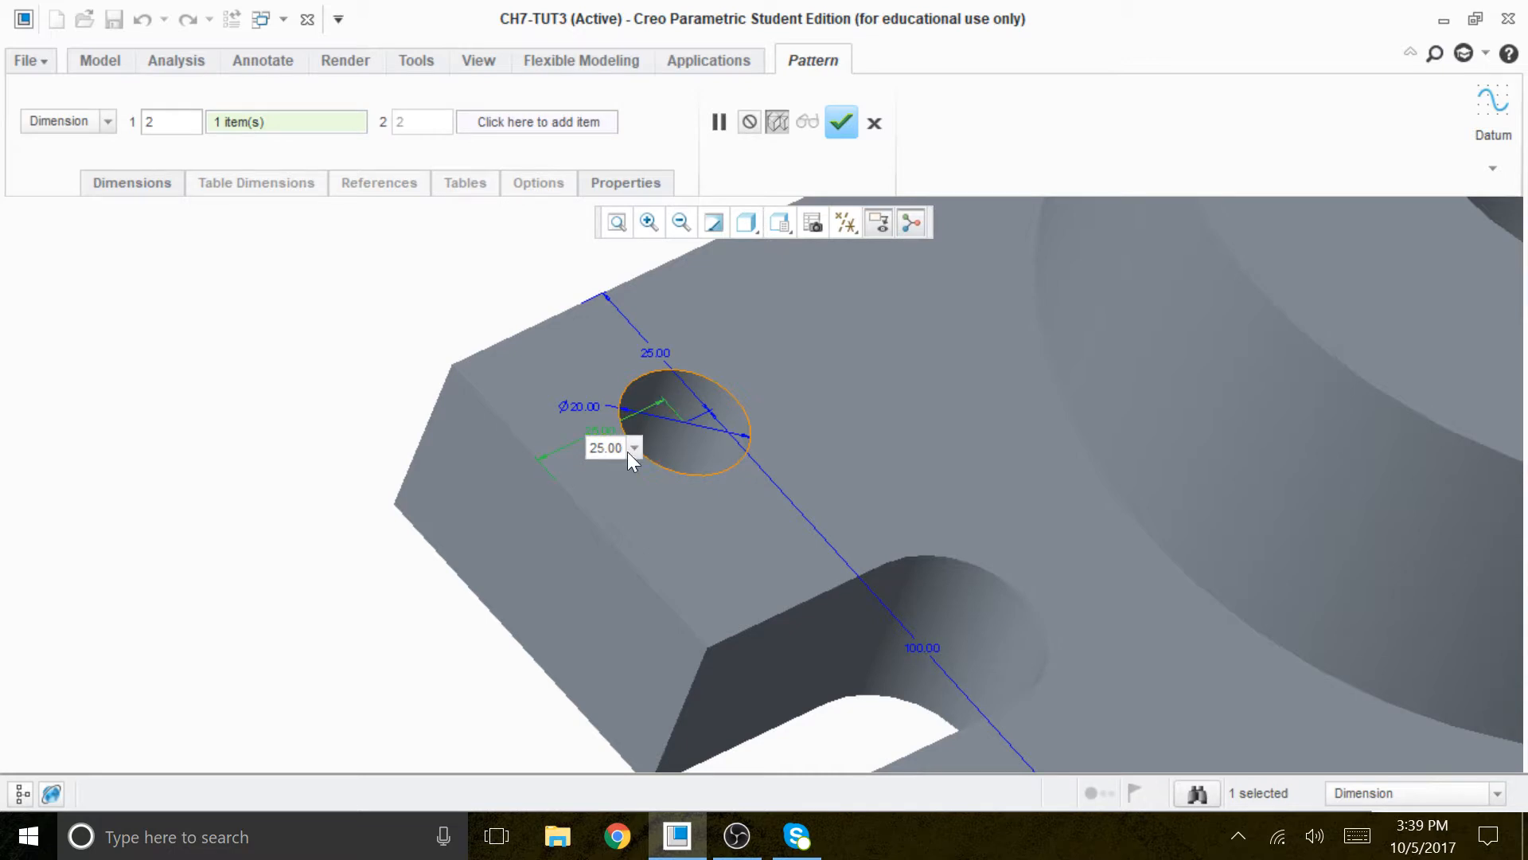
double_click(625, 448)
type("250")
key("Return")
scroll(625, 412, "down", 5)
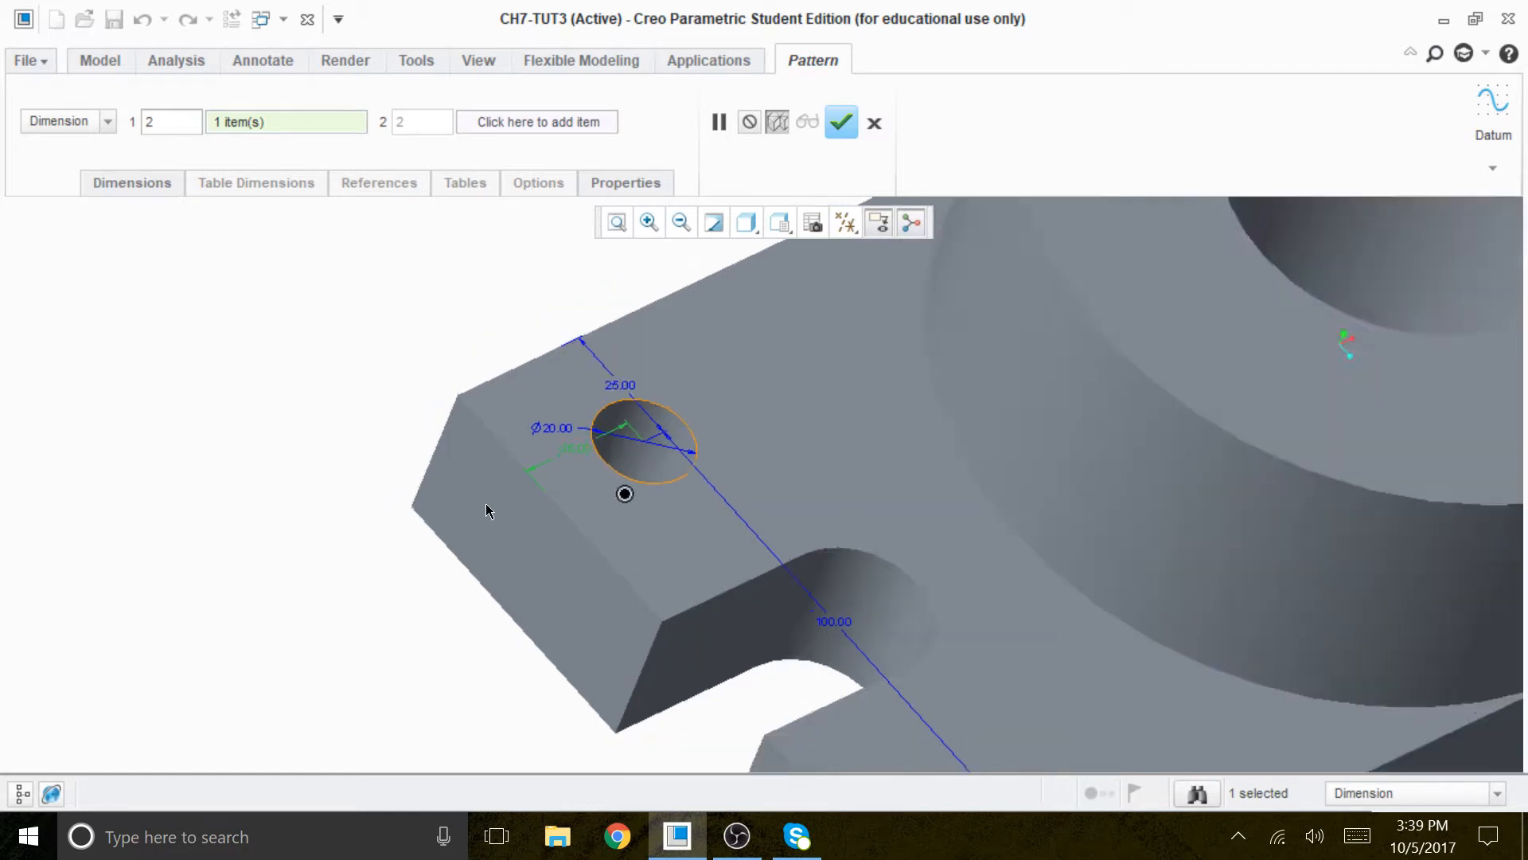
left_click(841, 122)
scroll(1065, 491, "down", 2)
middle_click_drag(1059, 482, 894, 418)
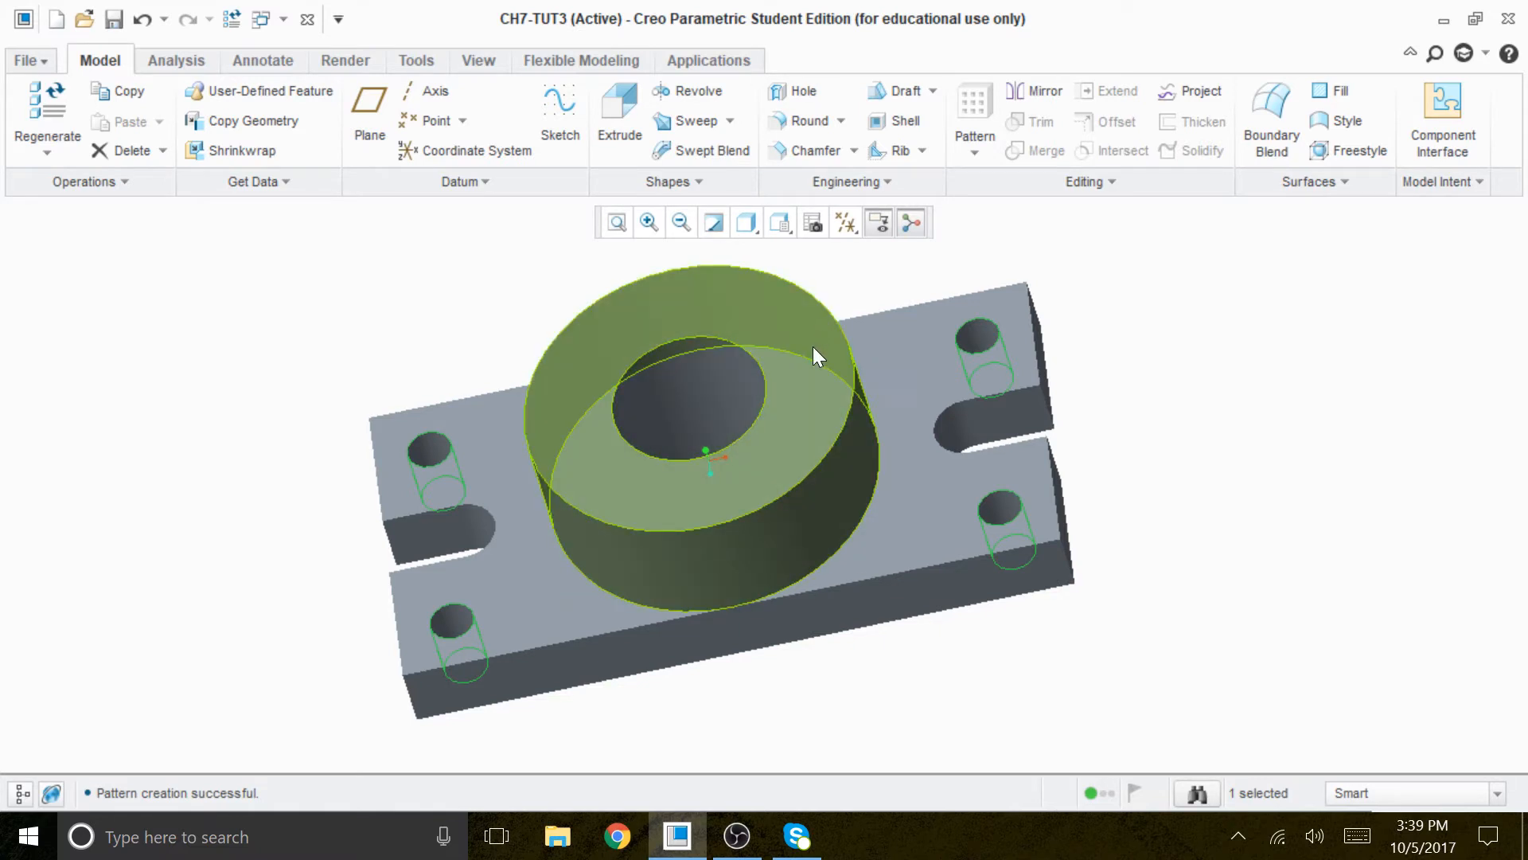
- Start an Extrude sketch on the boss's top face, referenced to the RIGHT plane, and set the display style to No Hidden
scroll(855, 389, "up", 2)
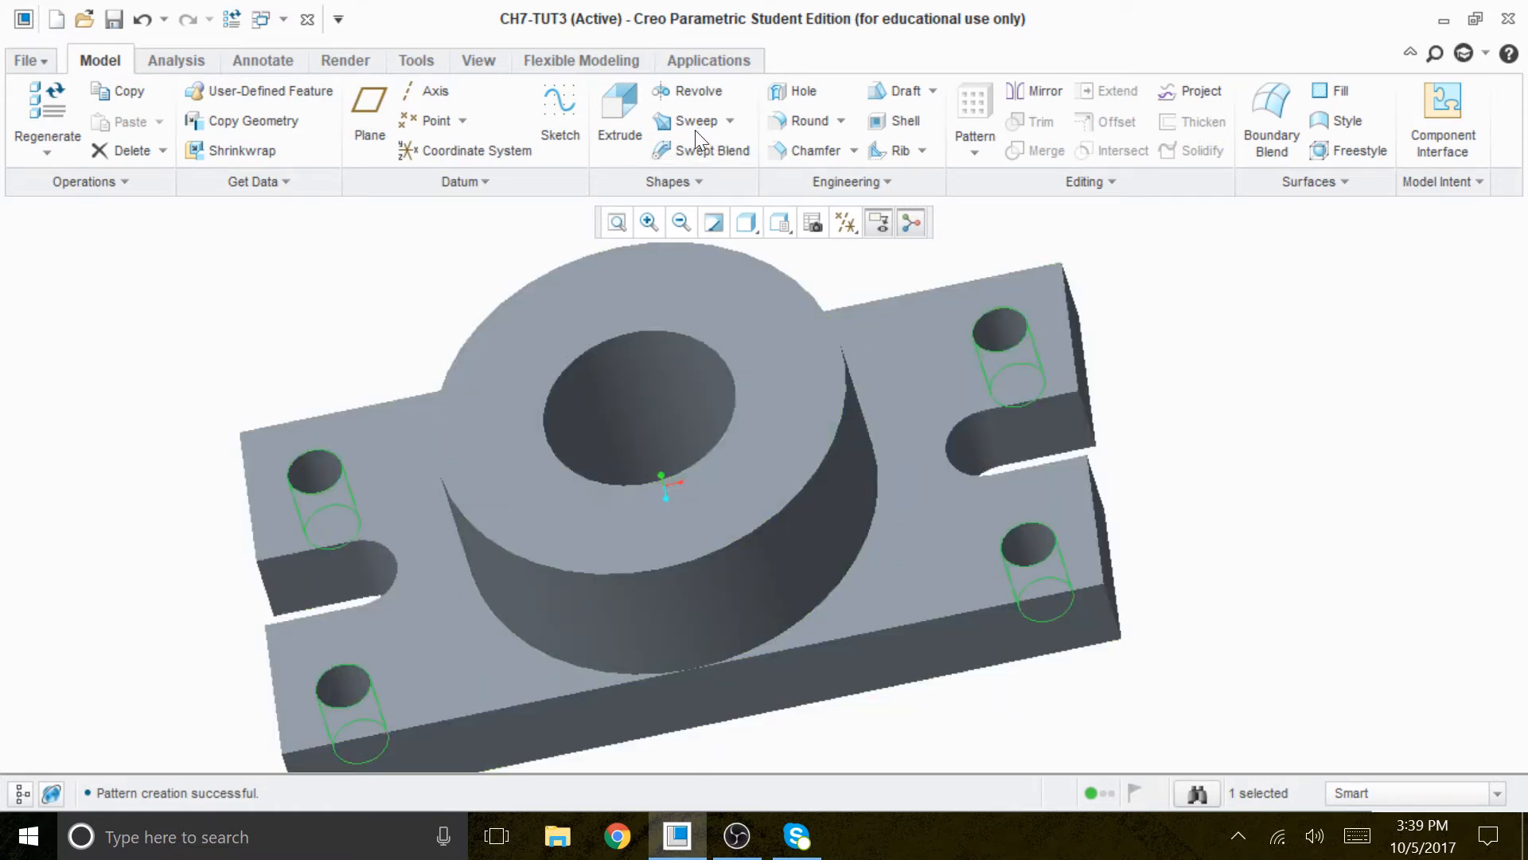
left_click(635, 115)
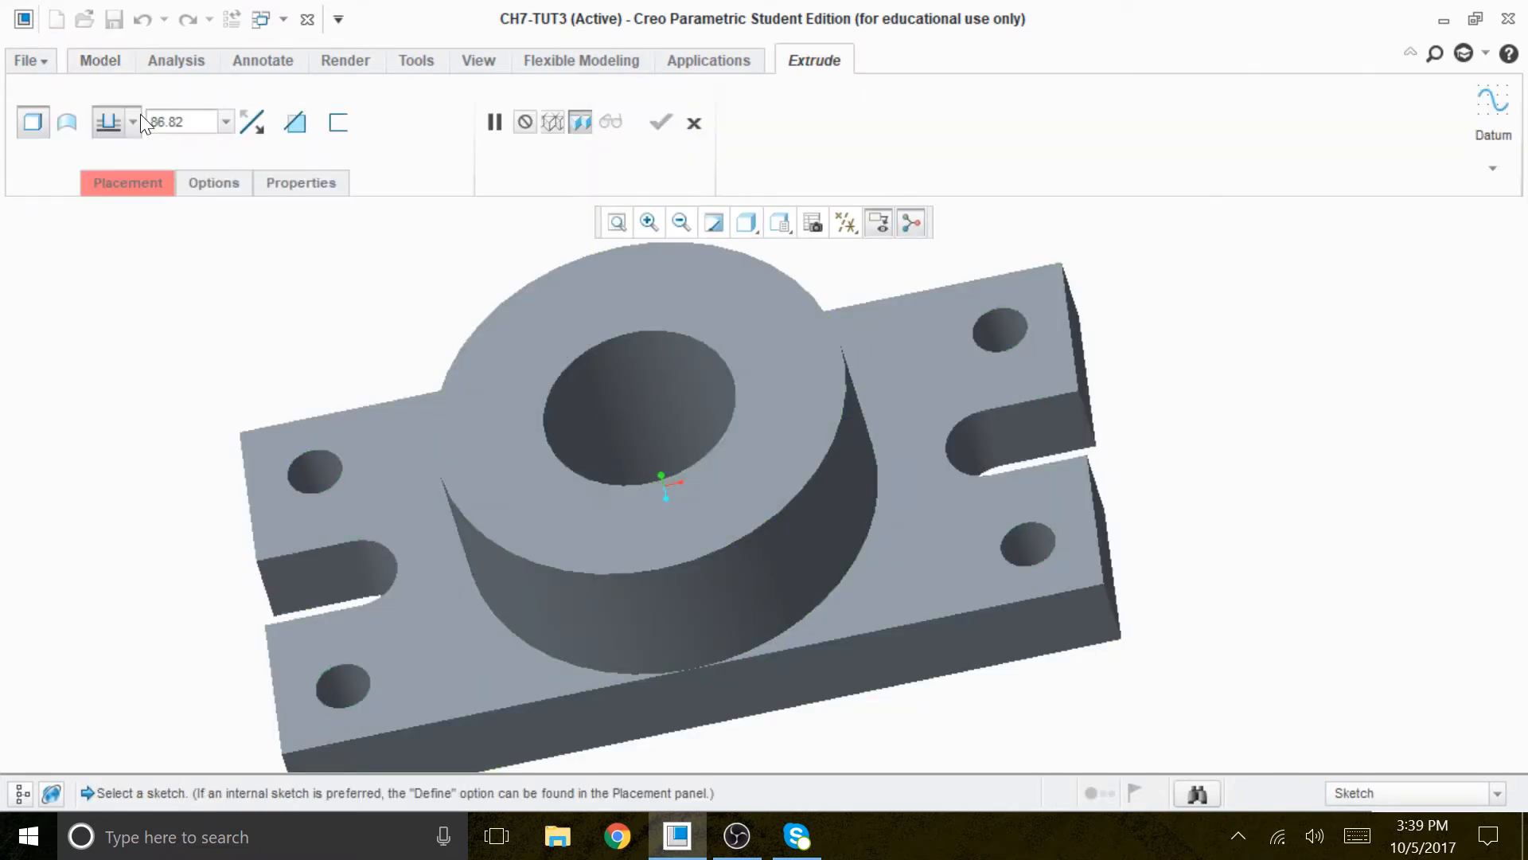
left_click(126, 179)
left_click(422, 305)
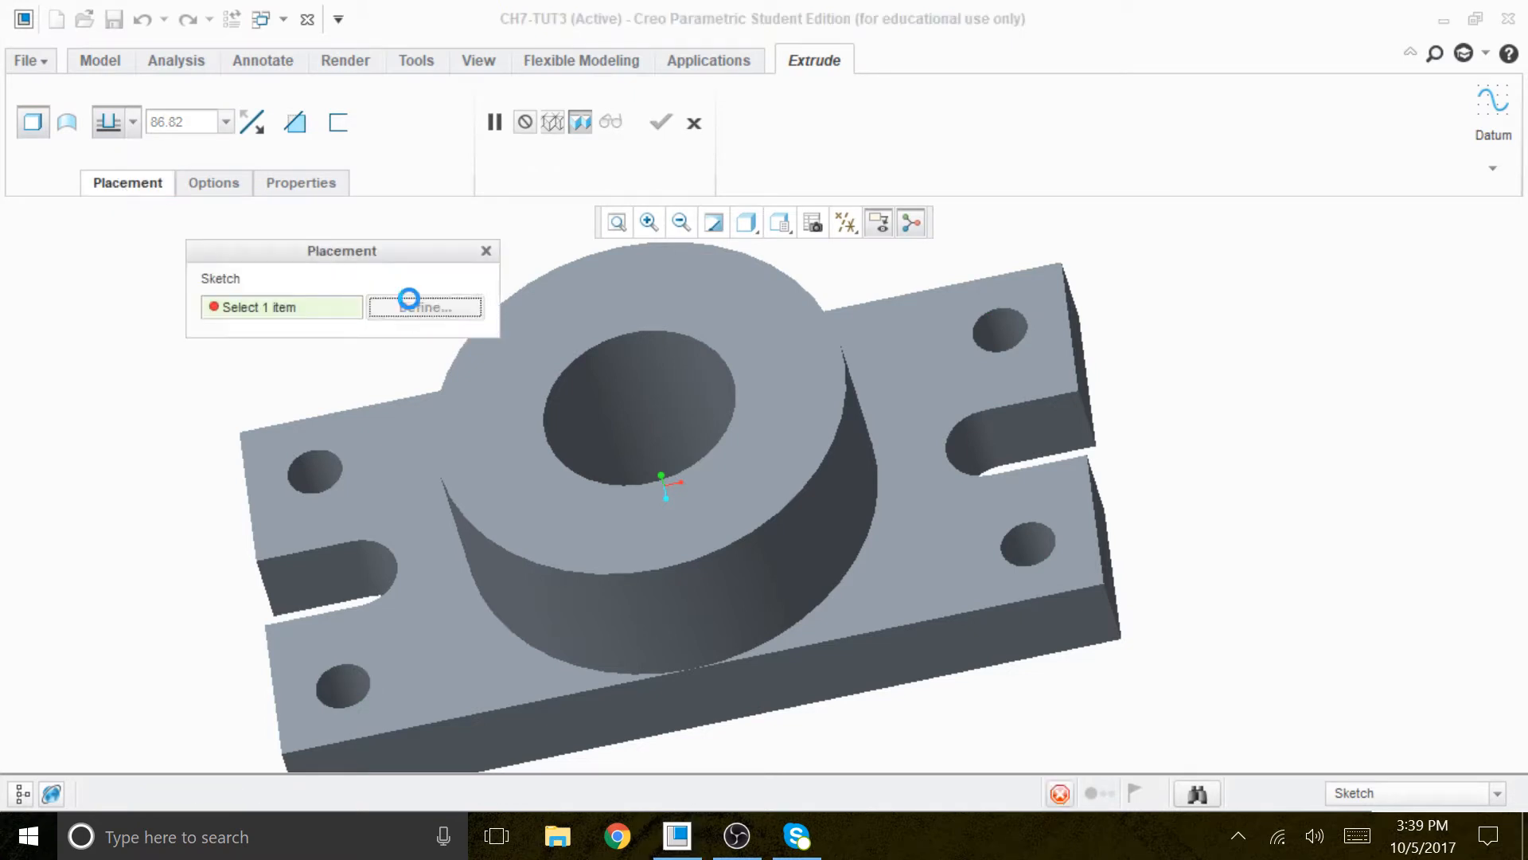
left_click(720, 299)
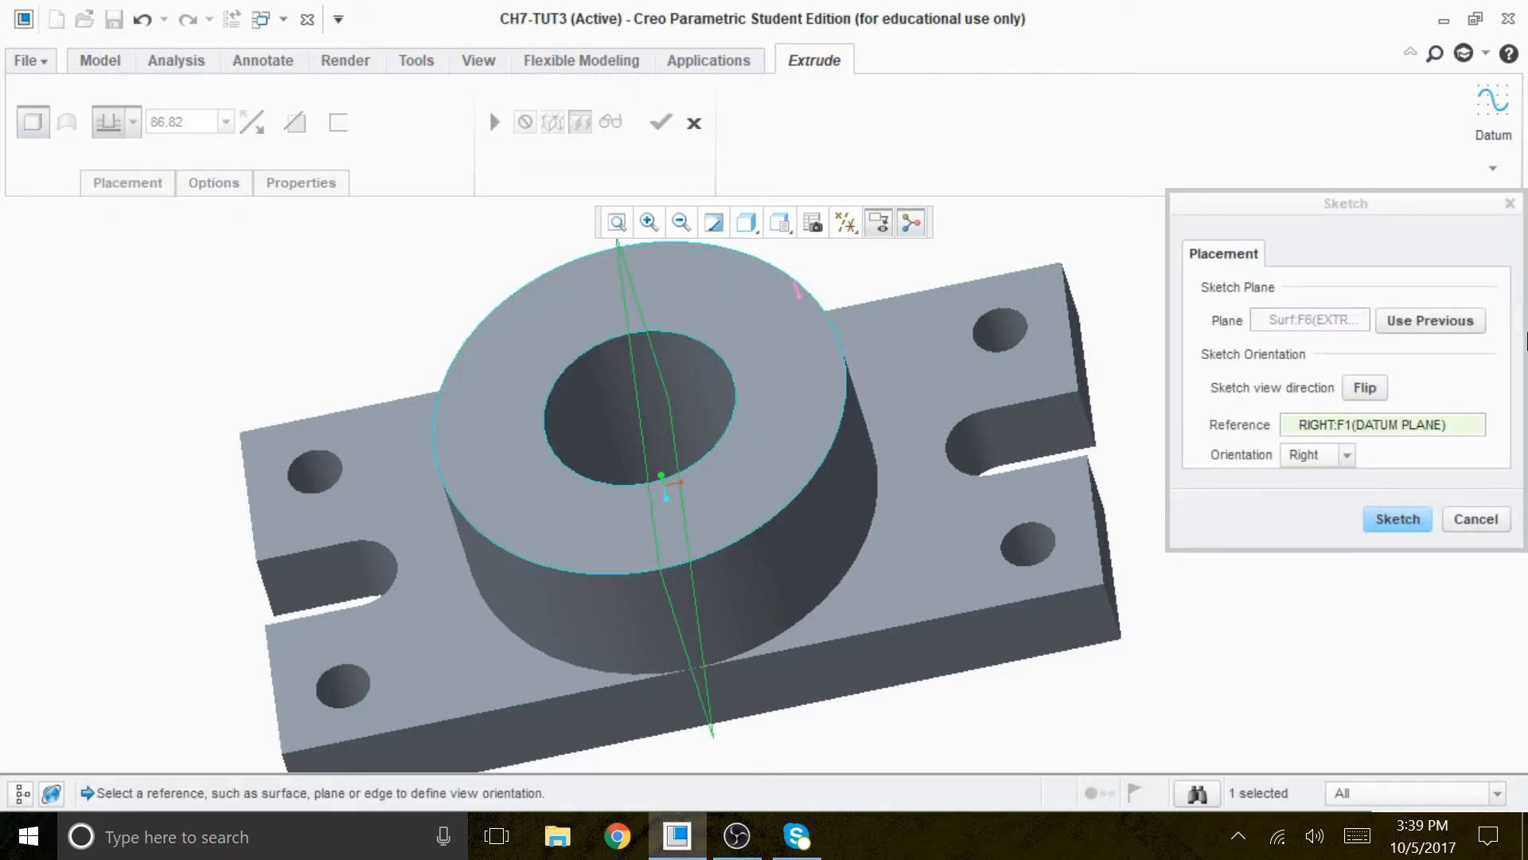
left_click(1409, 521)
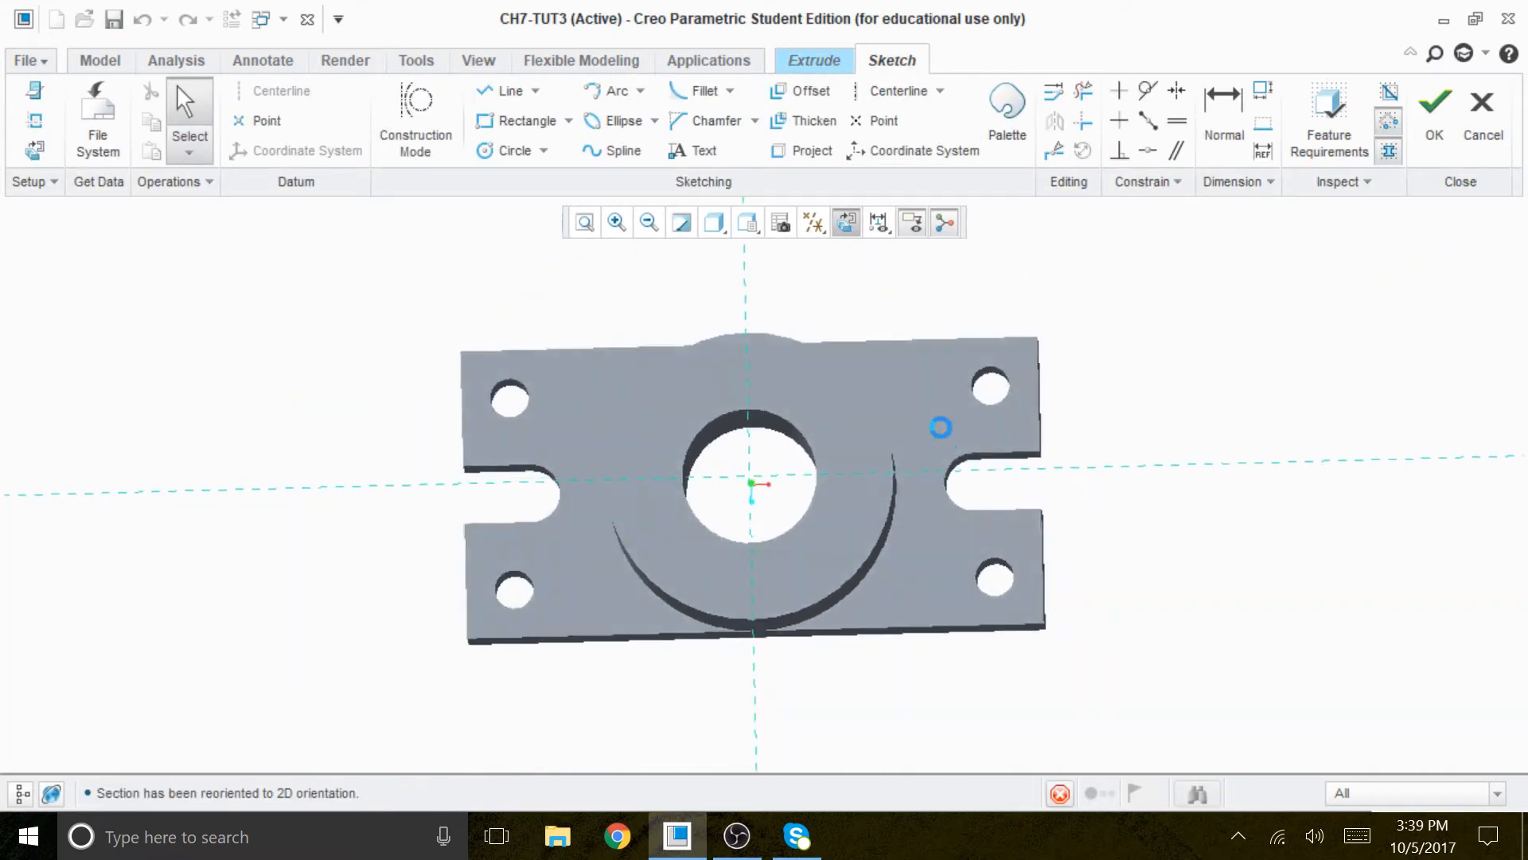
left_click(726, 228)
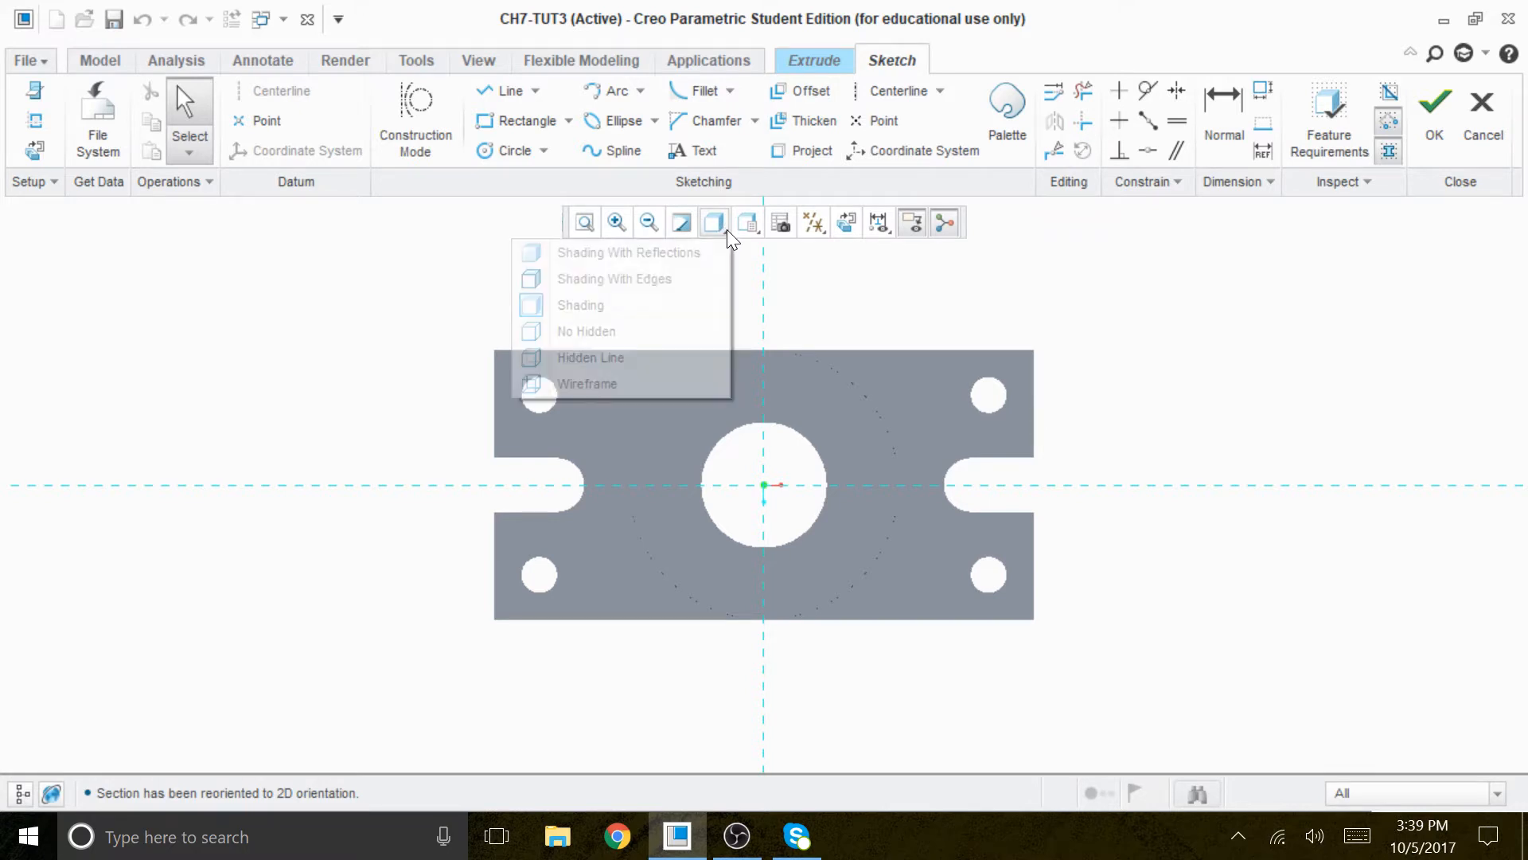
left_click(595, 332)
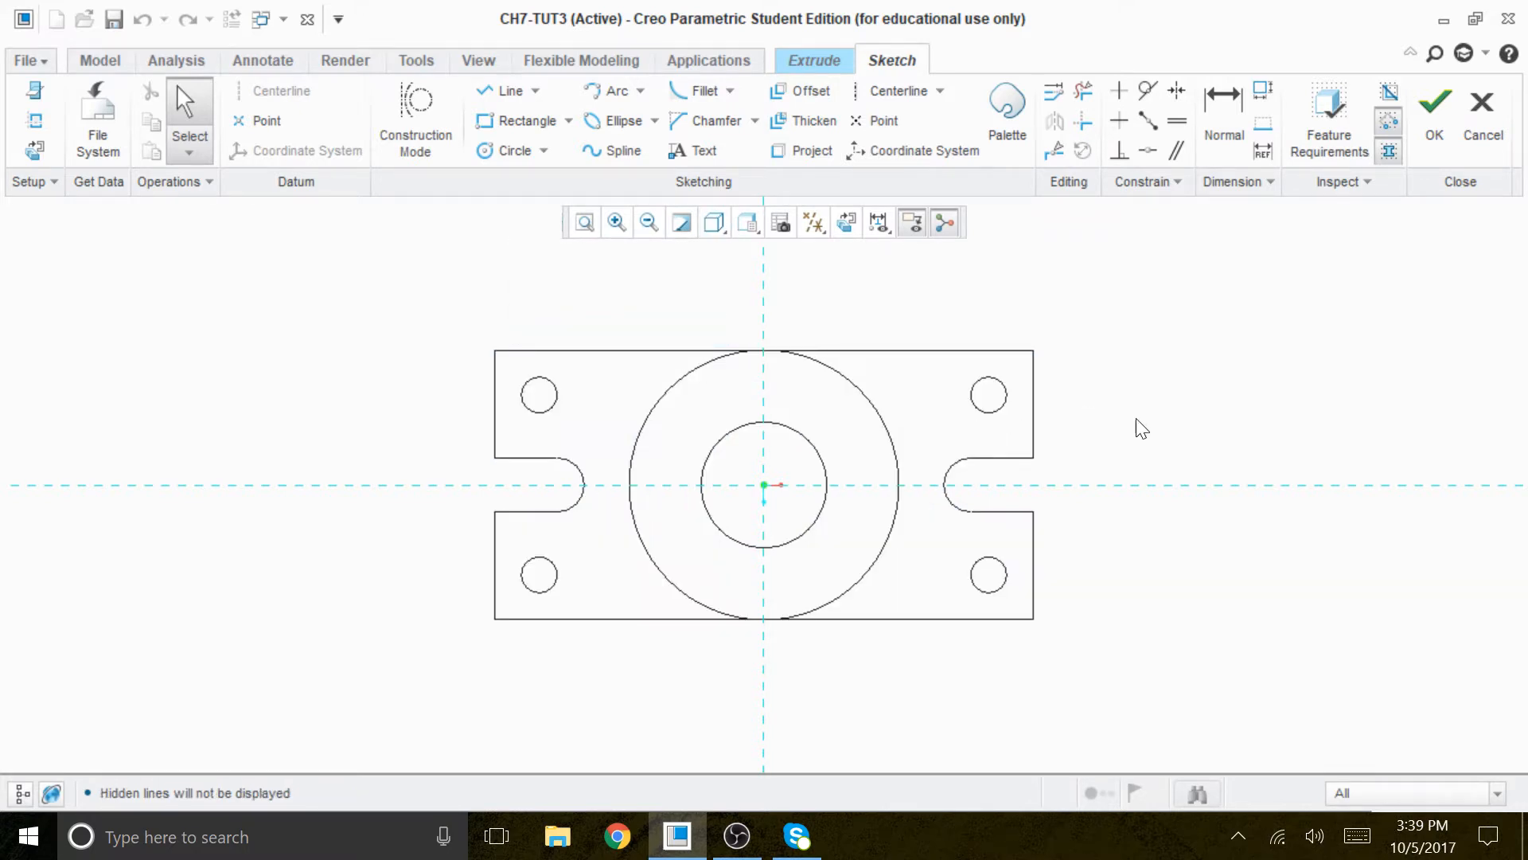
- Sketch a circle about 109 in diameter centred on the bore, between the bore and the boss's outer edge
left_click(504, 151)
left_click(764, 488)
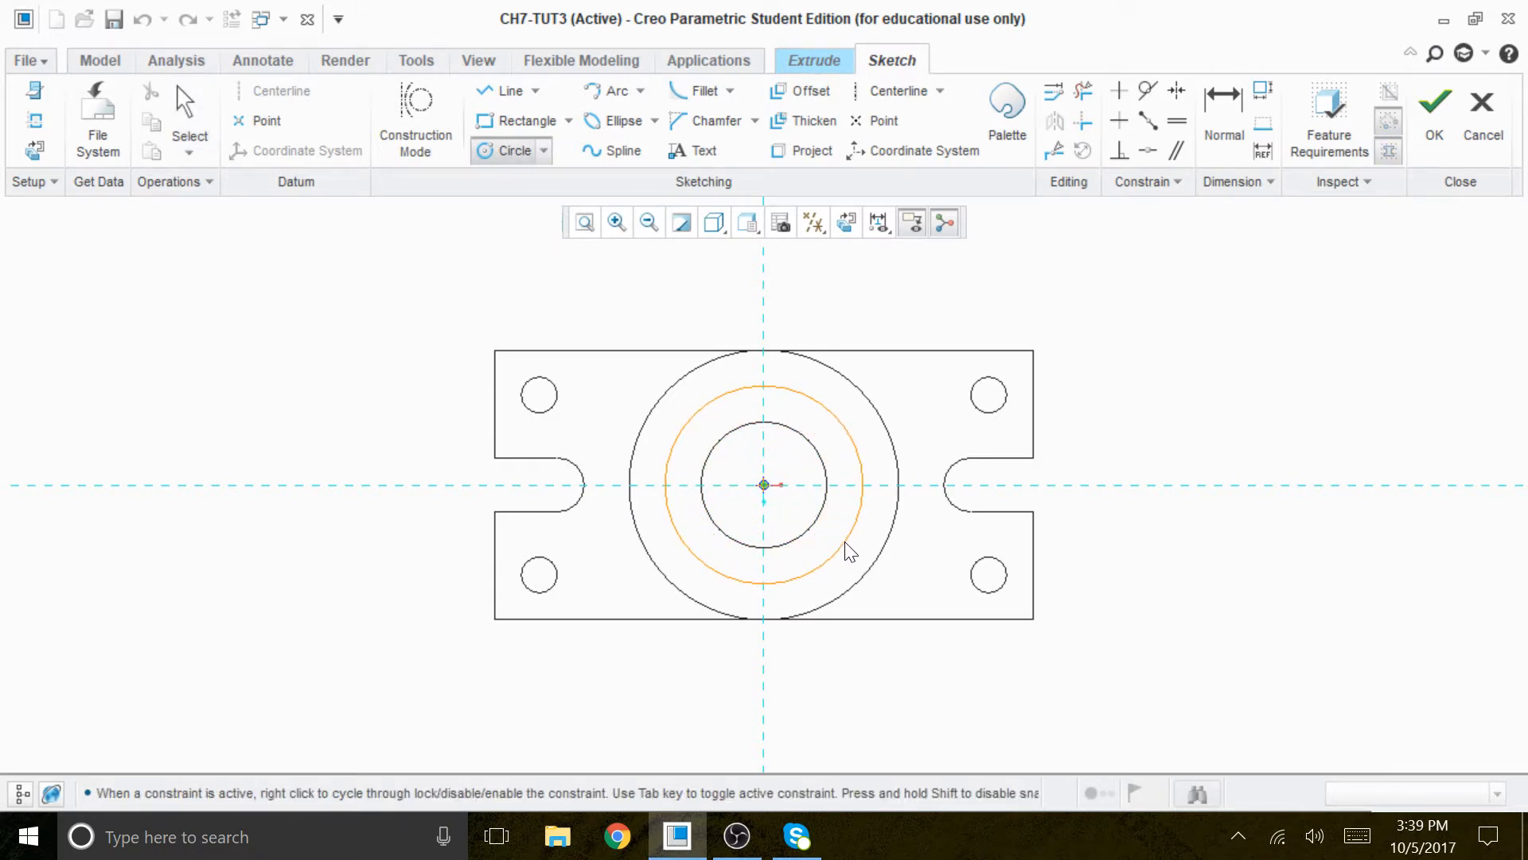
left_click(848, 547)
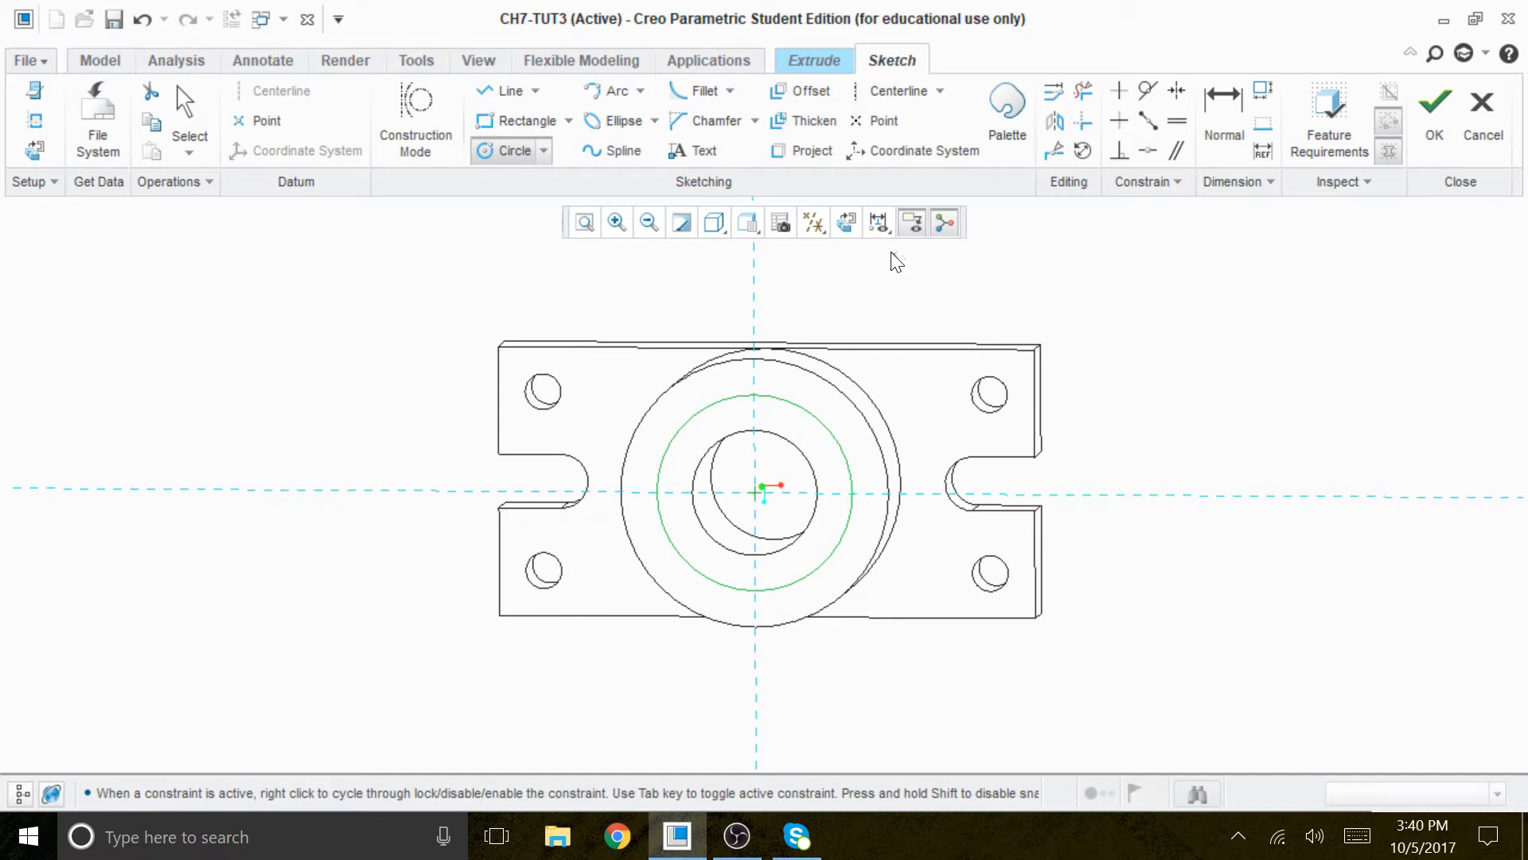
left_click(846, 221)
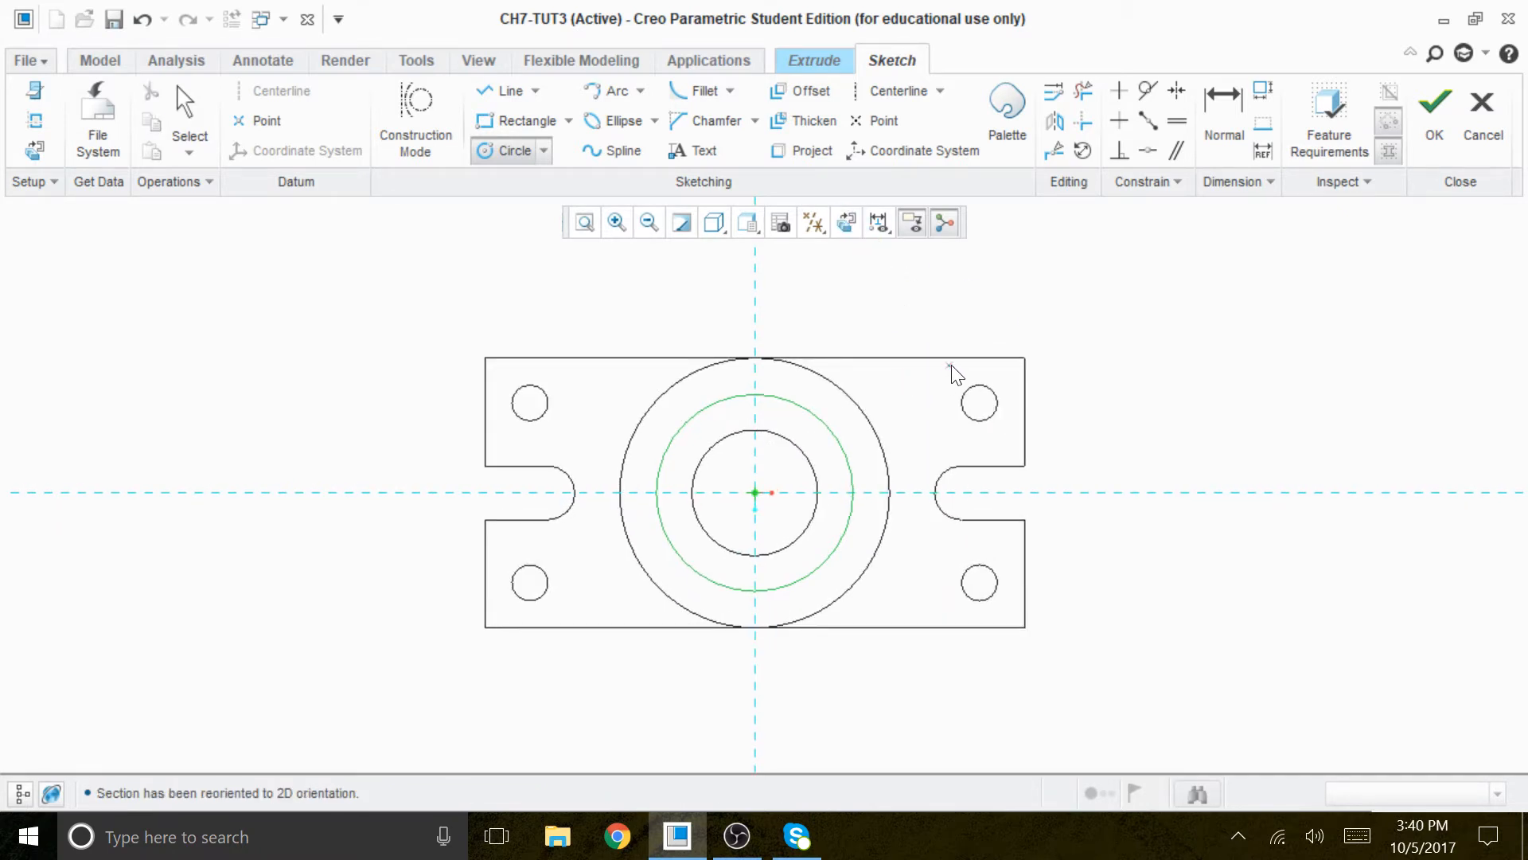
scroll(912, 414, "down", 2)
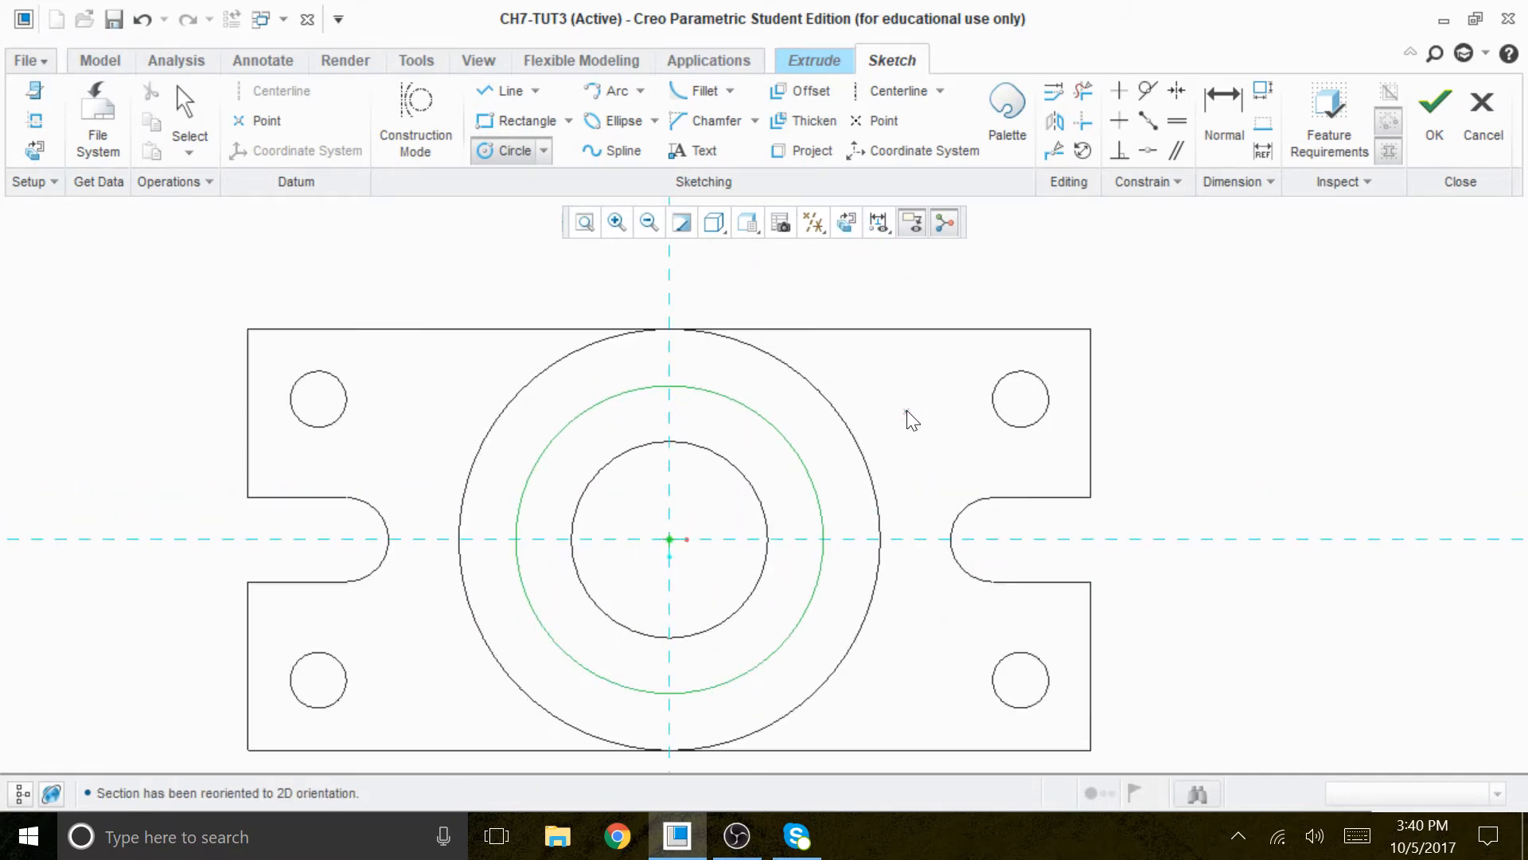
middle_click(913, 301)
- Set the diameter of the circle around the bore to 106
double_click(493, 410)
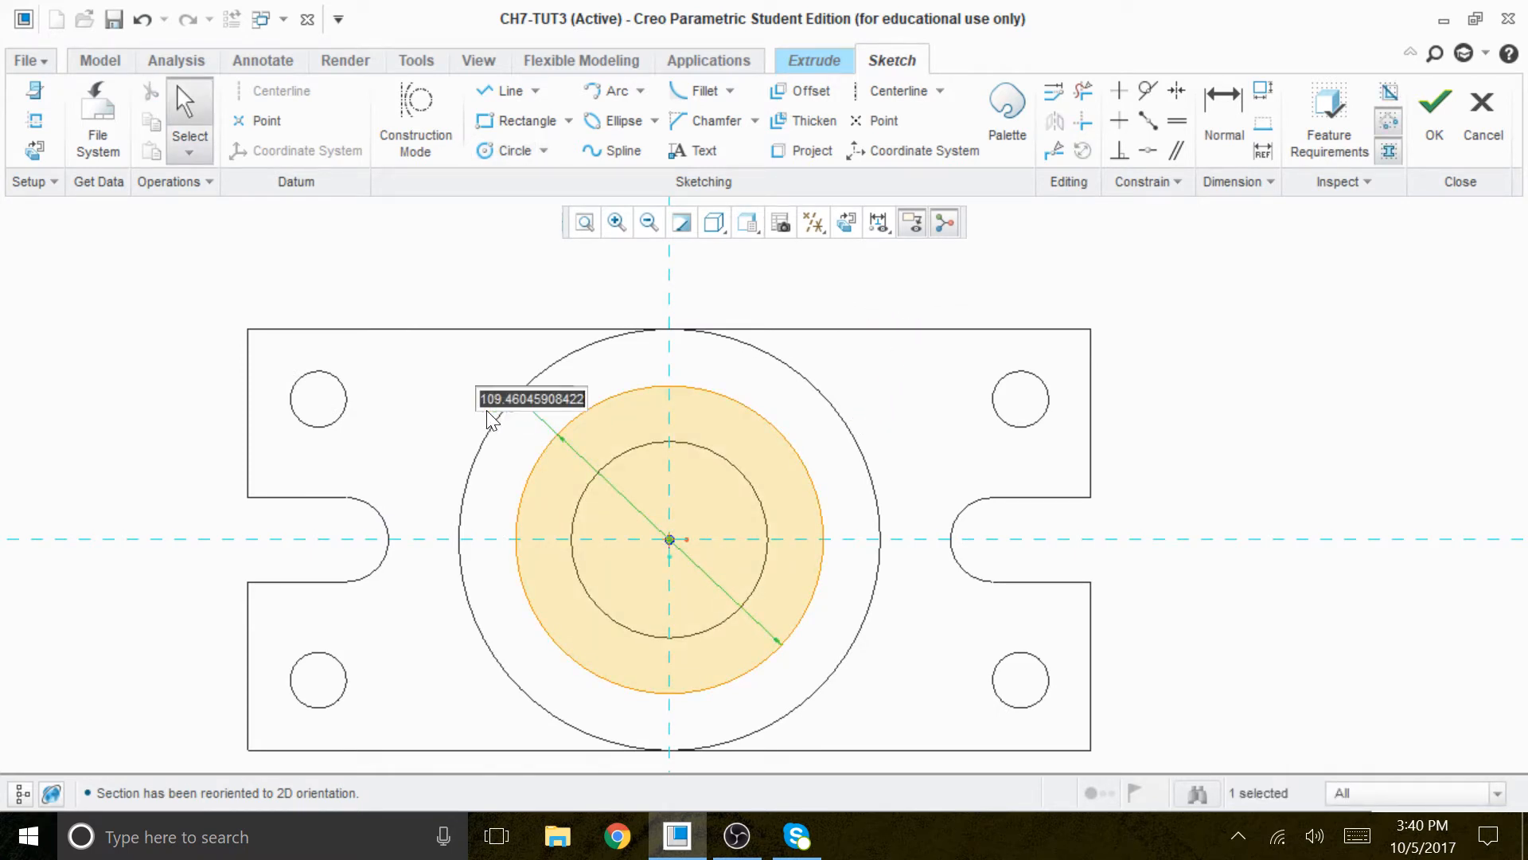
type("10")
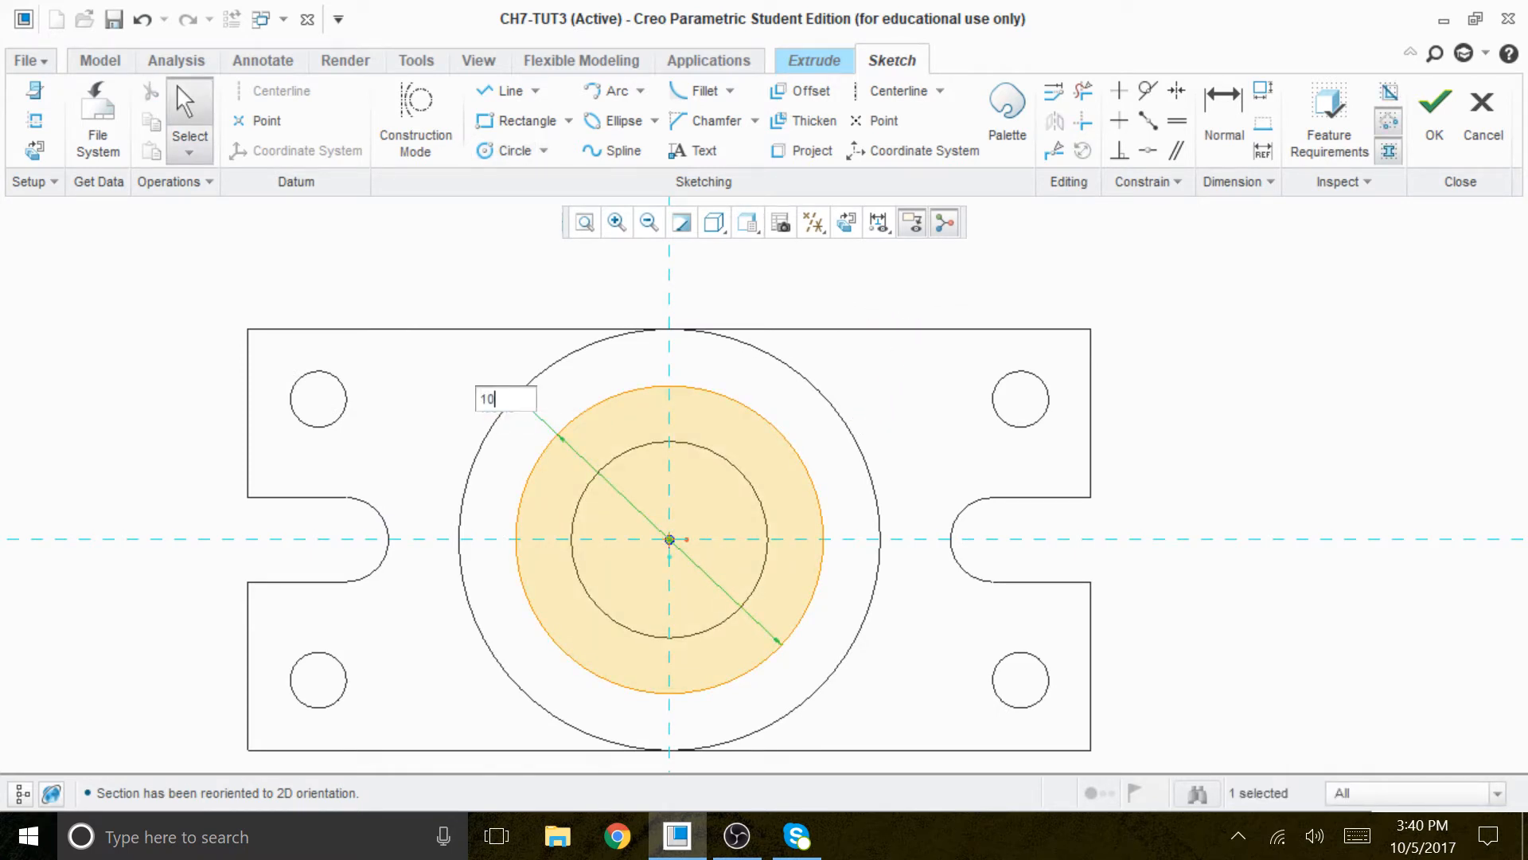
type("6")
key("Return")
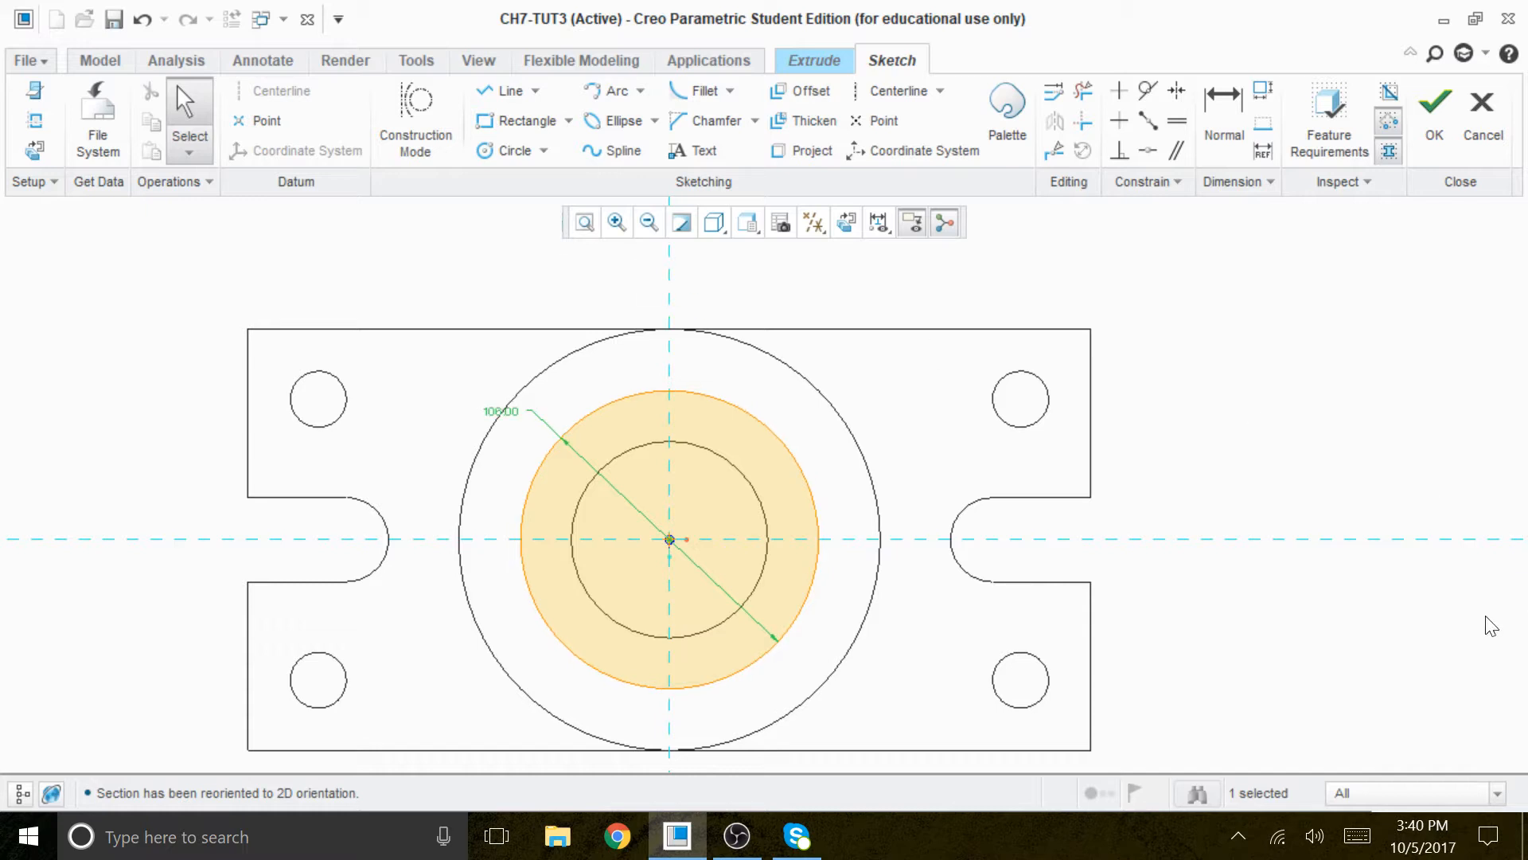
left_click(1226, 367)
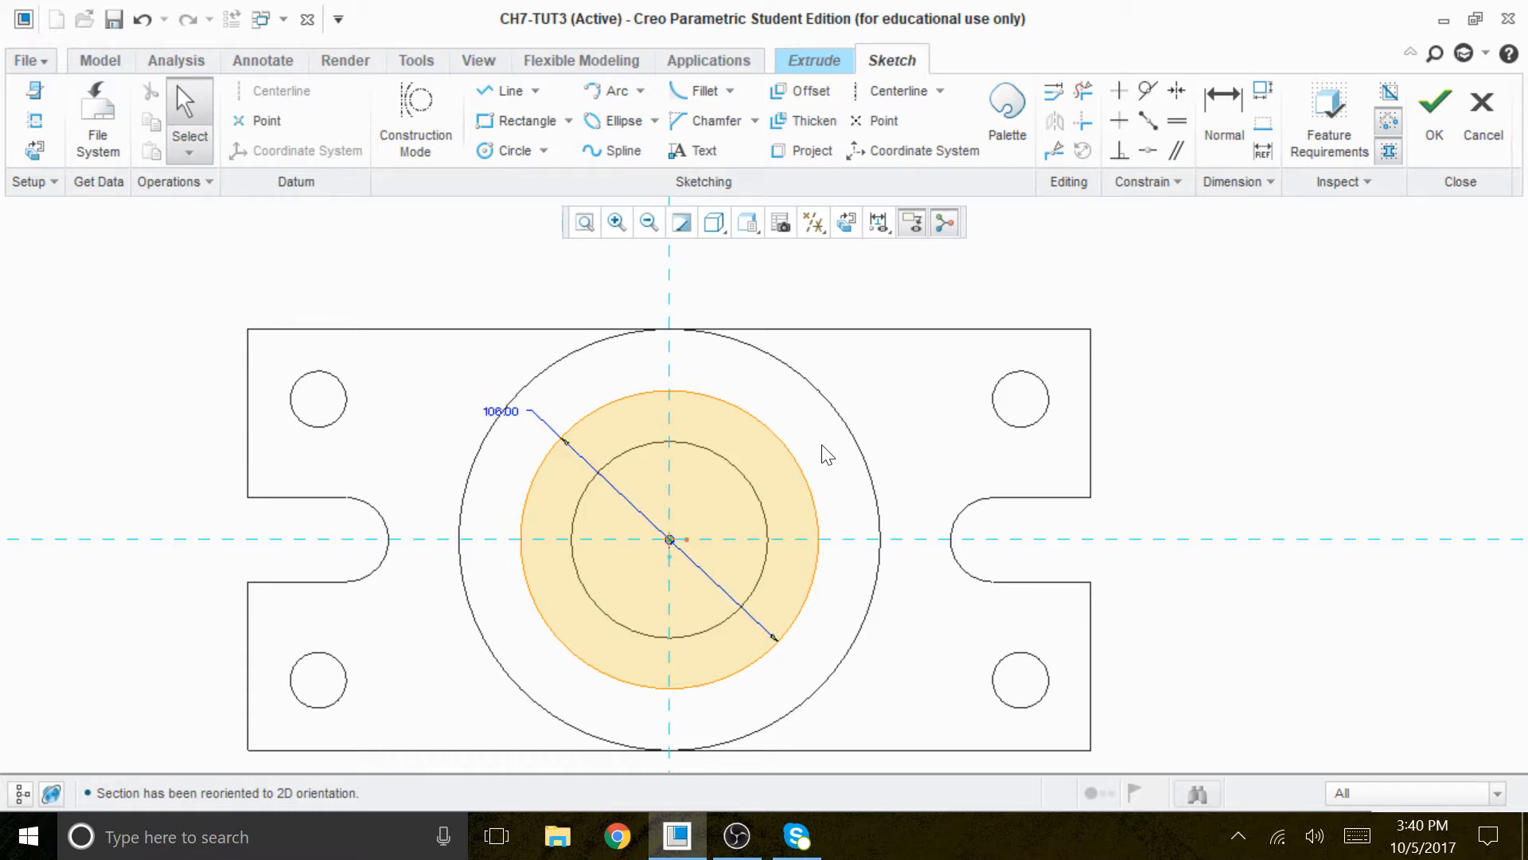
- Convert the 106 diameter circle to construction geometry
left_click(781, 437)
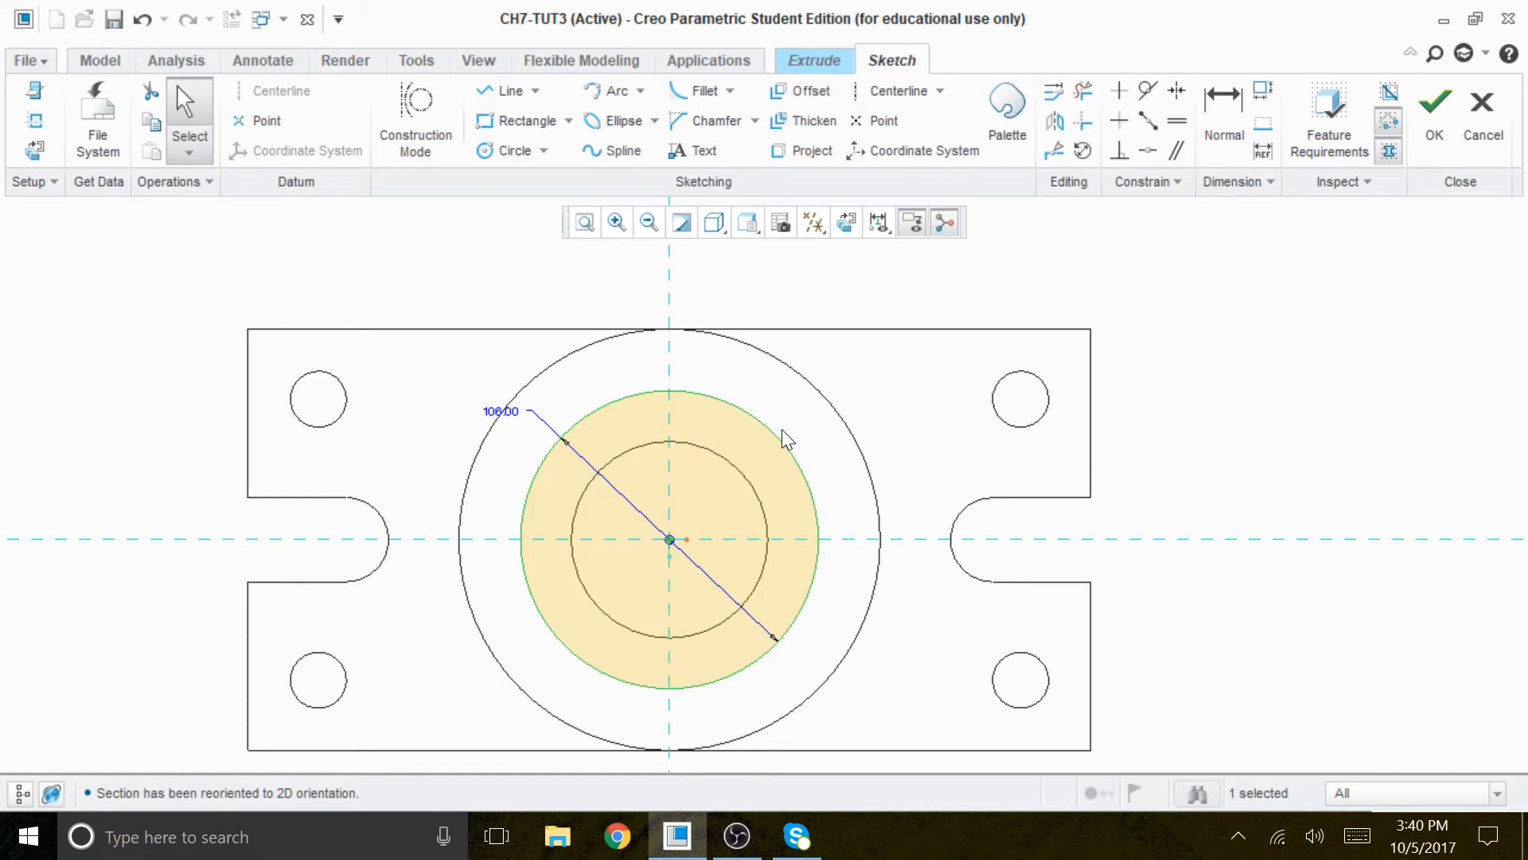
right_click(782, 433)
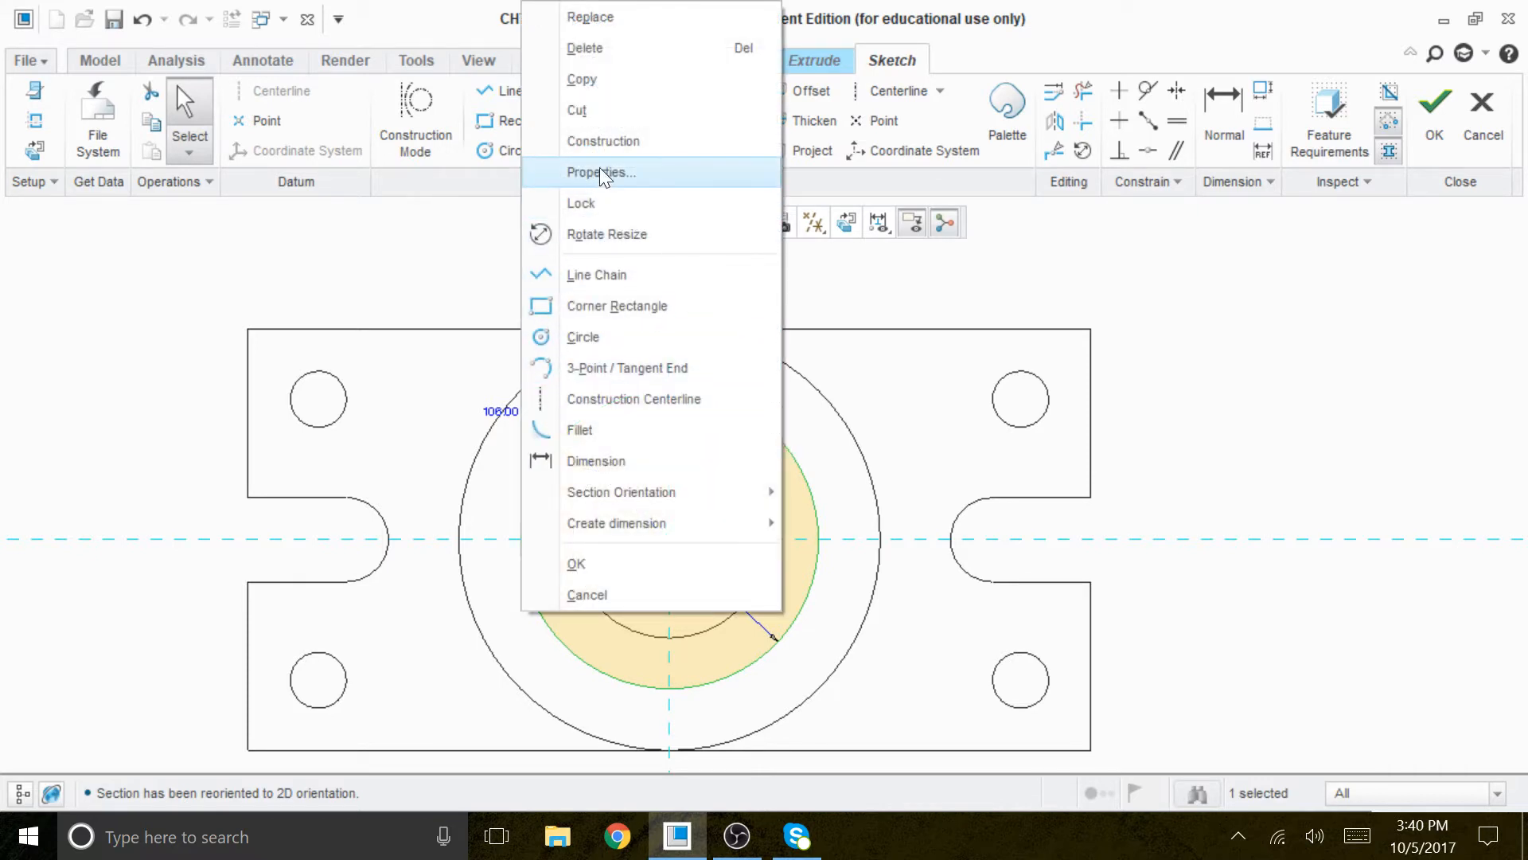
left_click(626, 143)
- Sketch a small circle about 18 in diameter, centred where the construction circle meets the vertical reference above the bore
scroll(807, 568, "up", 1)
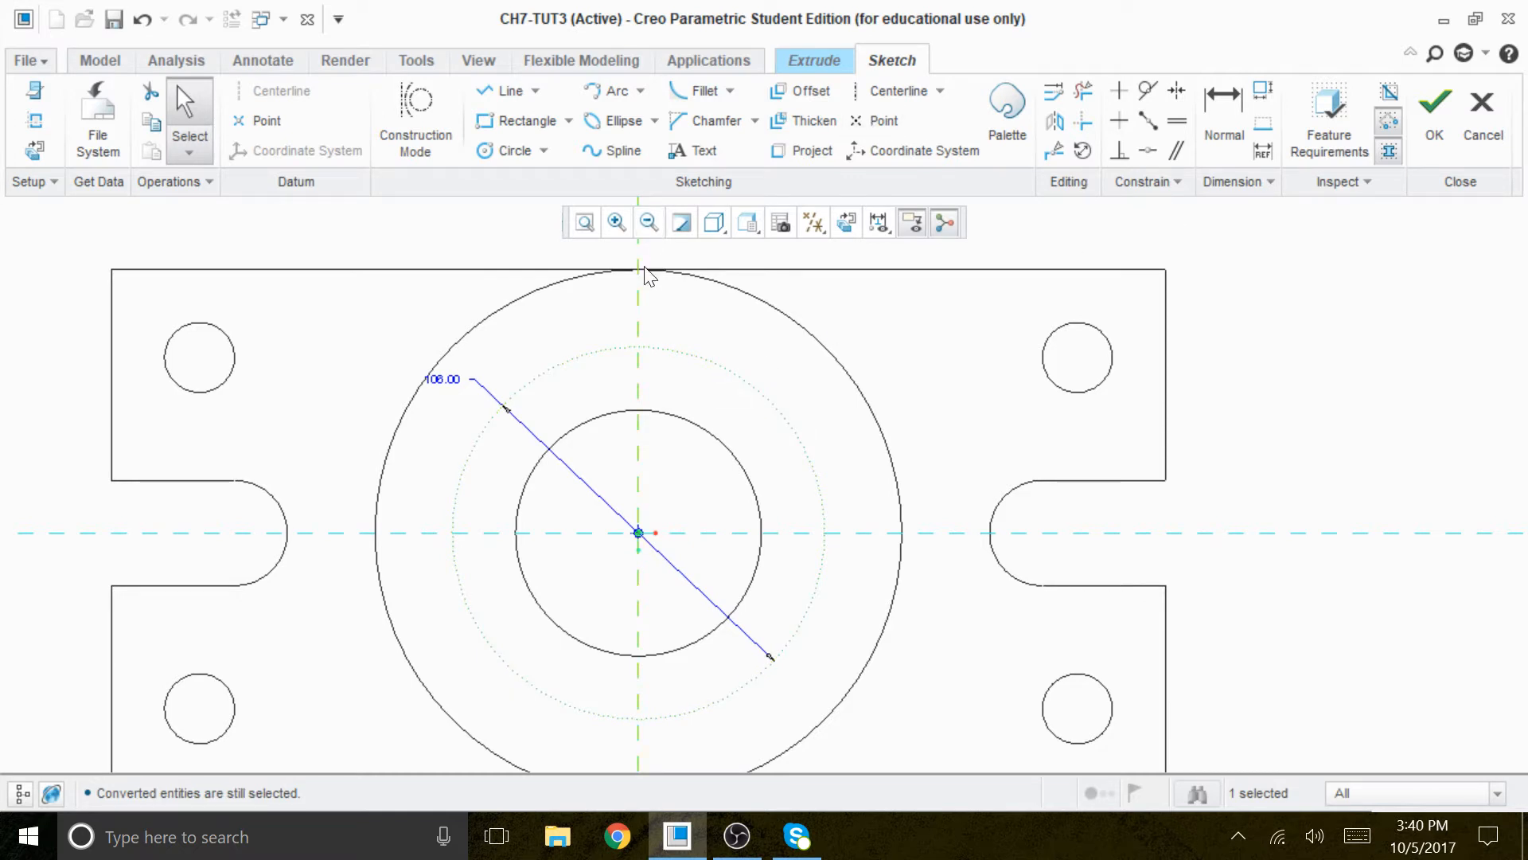
left_click(509, 152)
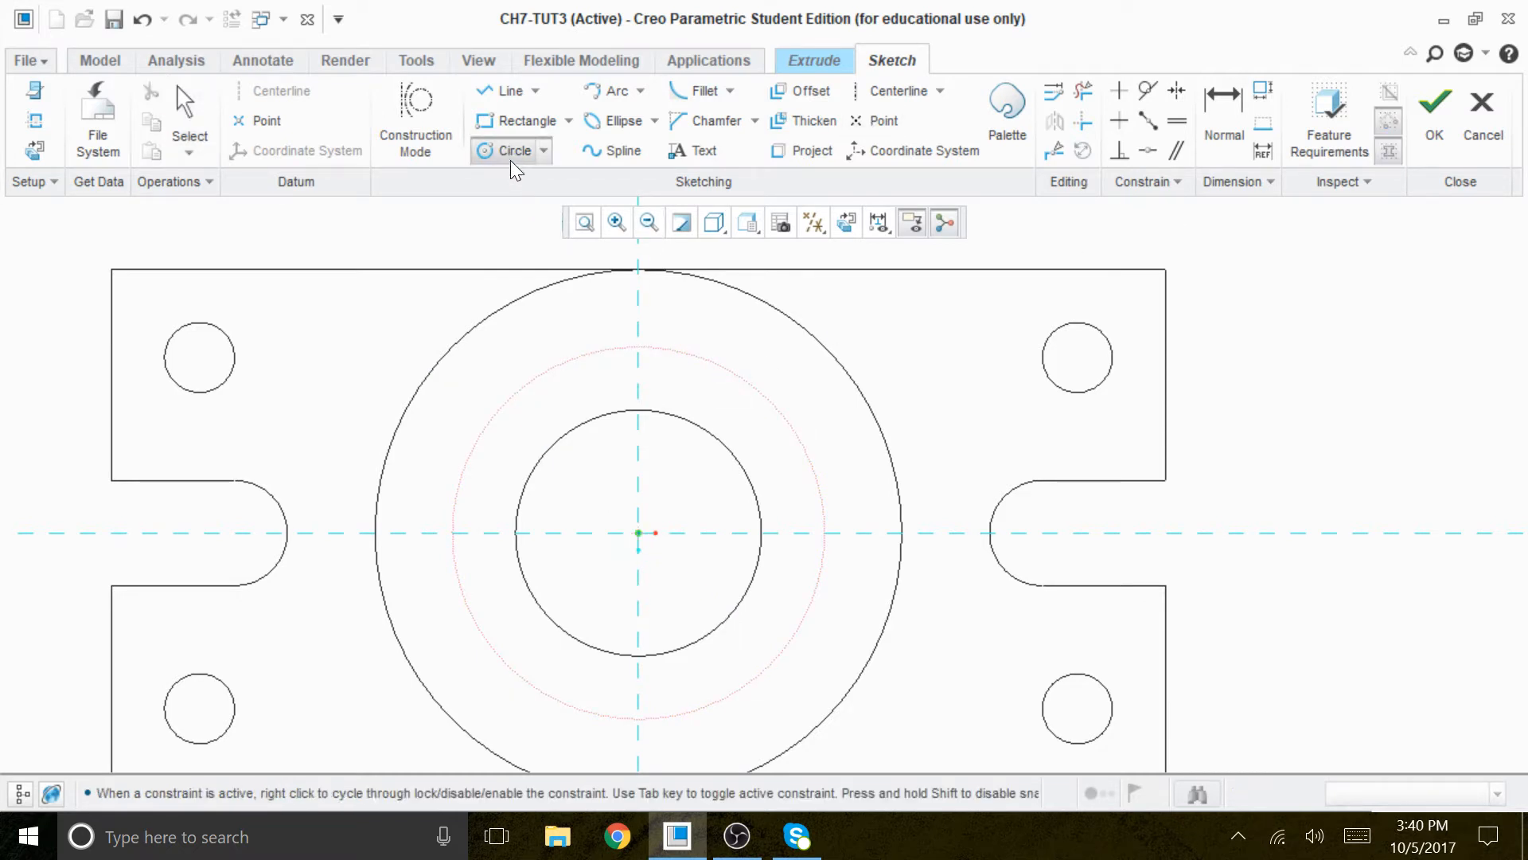
left_click(639, 347)
left_click(651, 374)
middle_click_drag(953, 366, 939, 360)
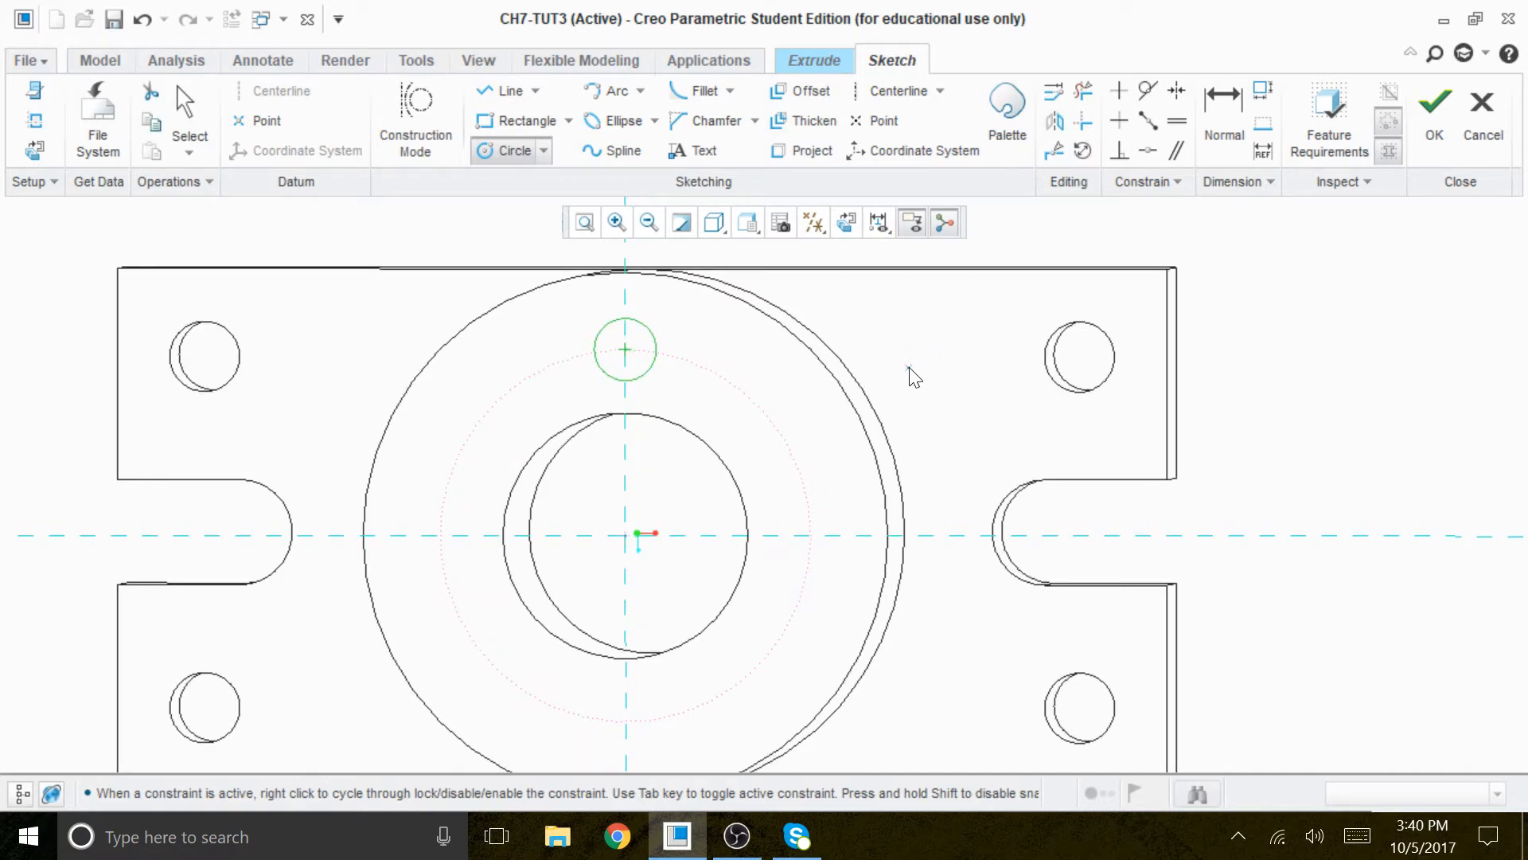
left_click(846, 223)
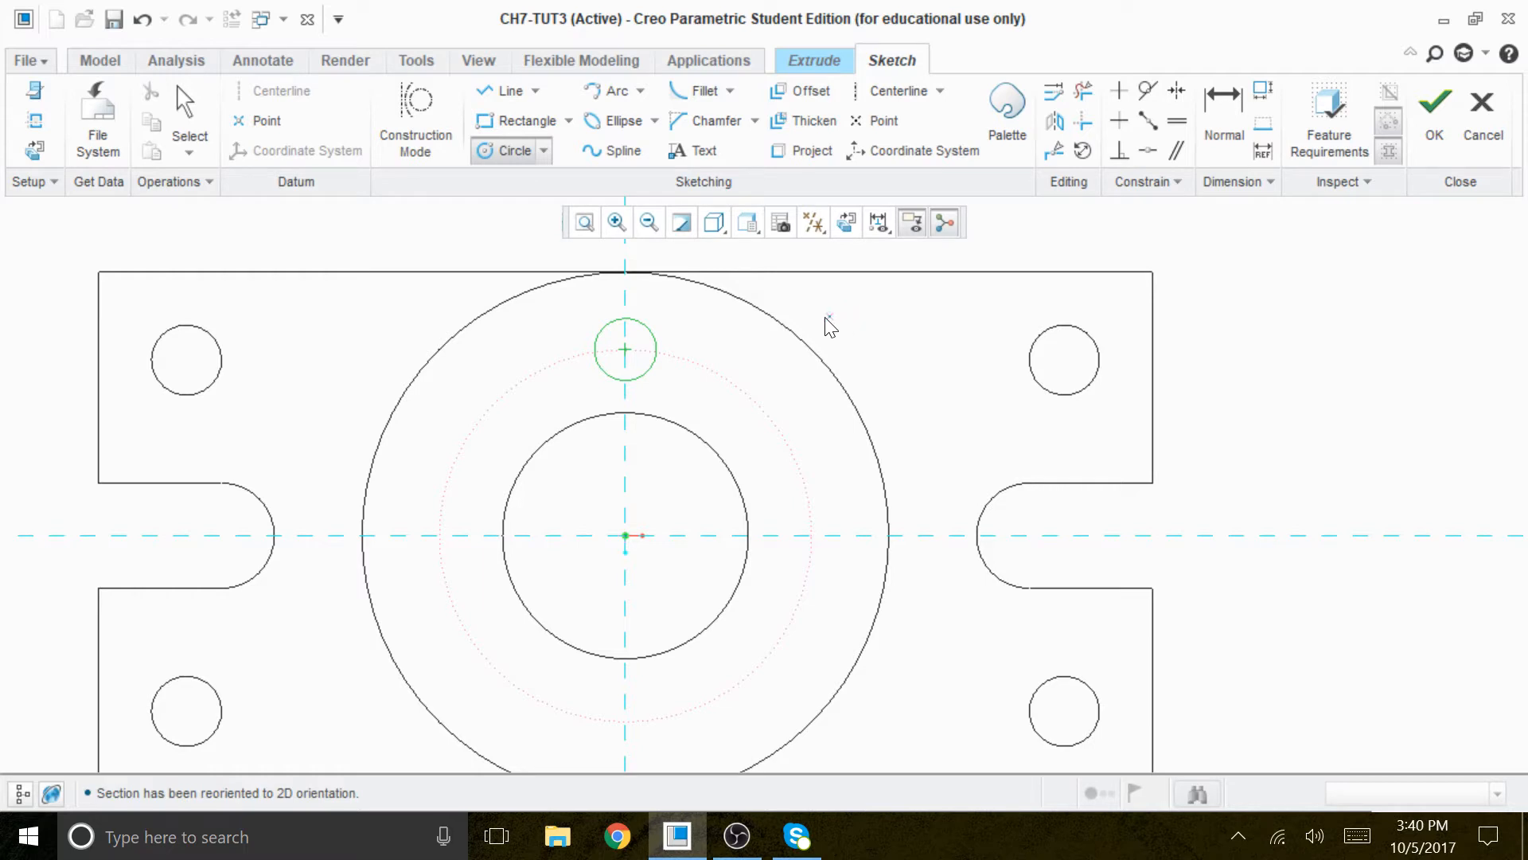
scroll(696, 346, "up", 2)
middle_click(1044, 367)
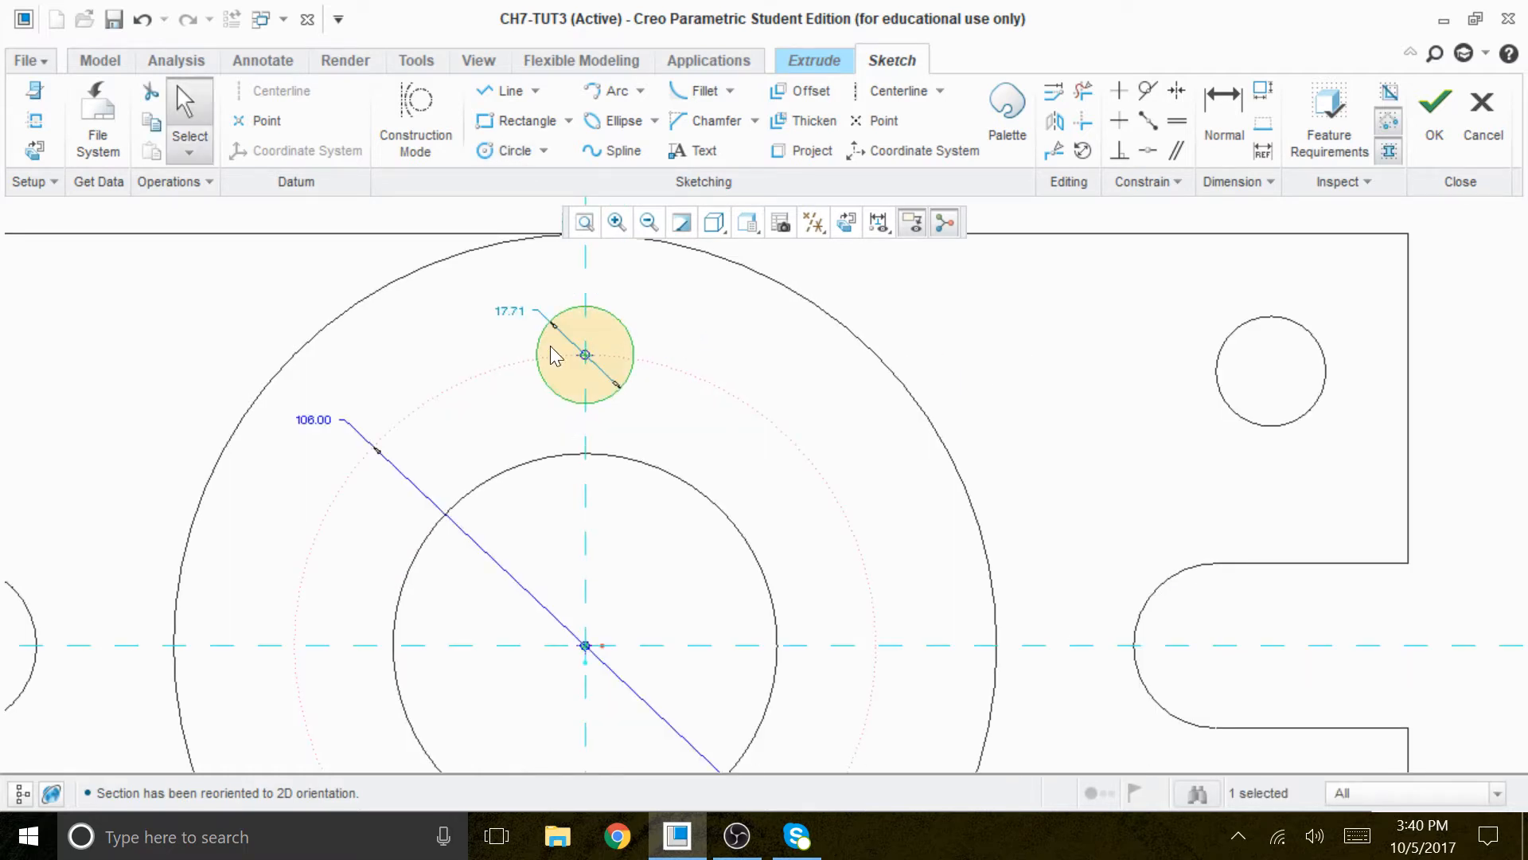
- Set the small circle's diameter to 15
double_click(512, 312)
type("15")
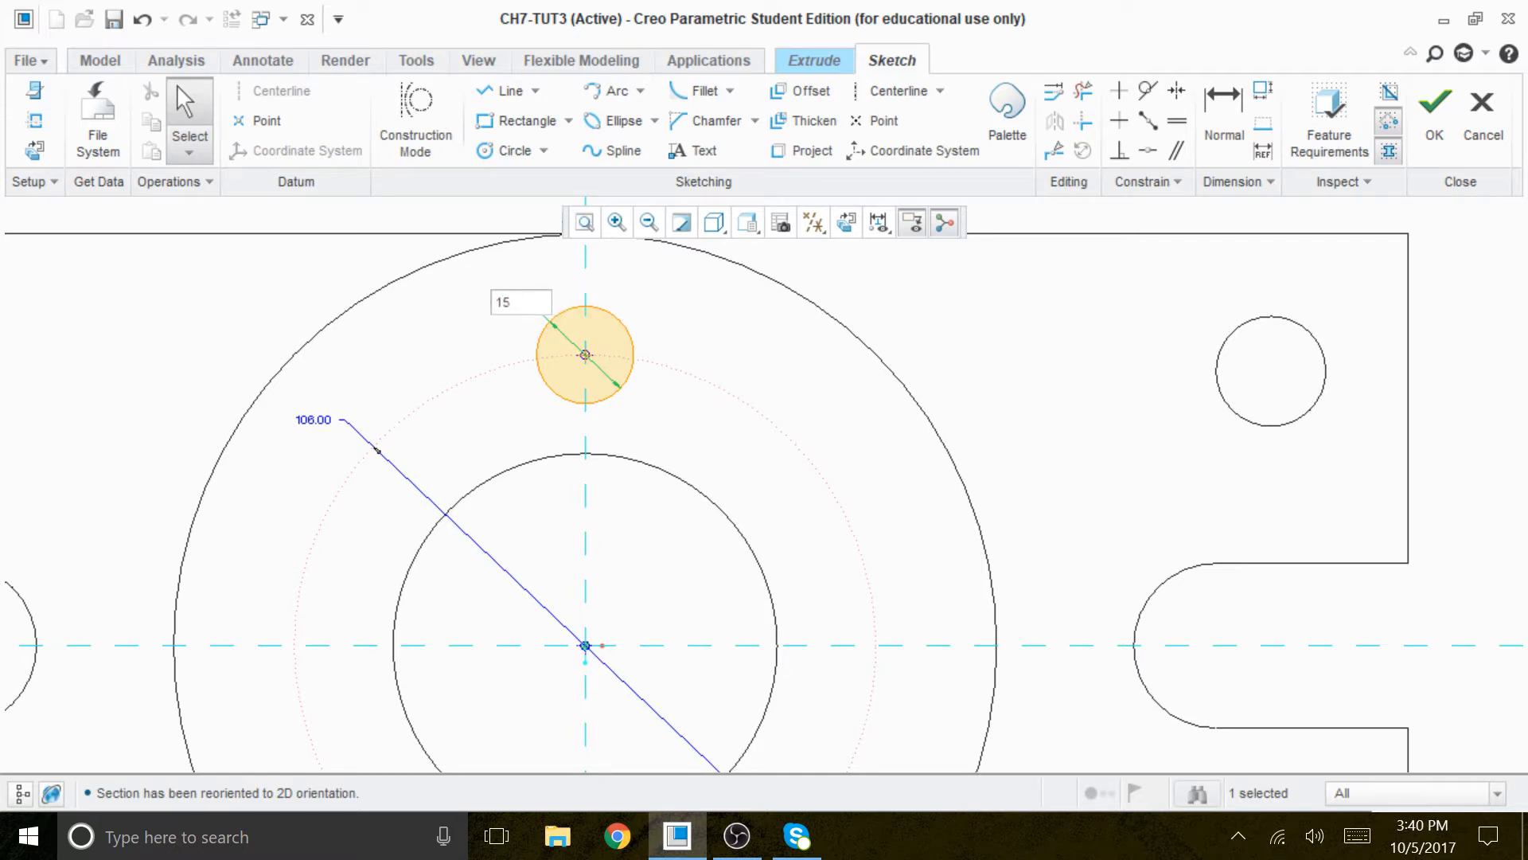
key("Return")
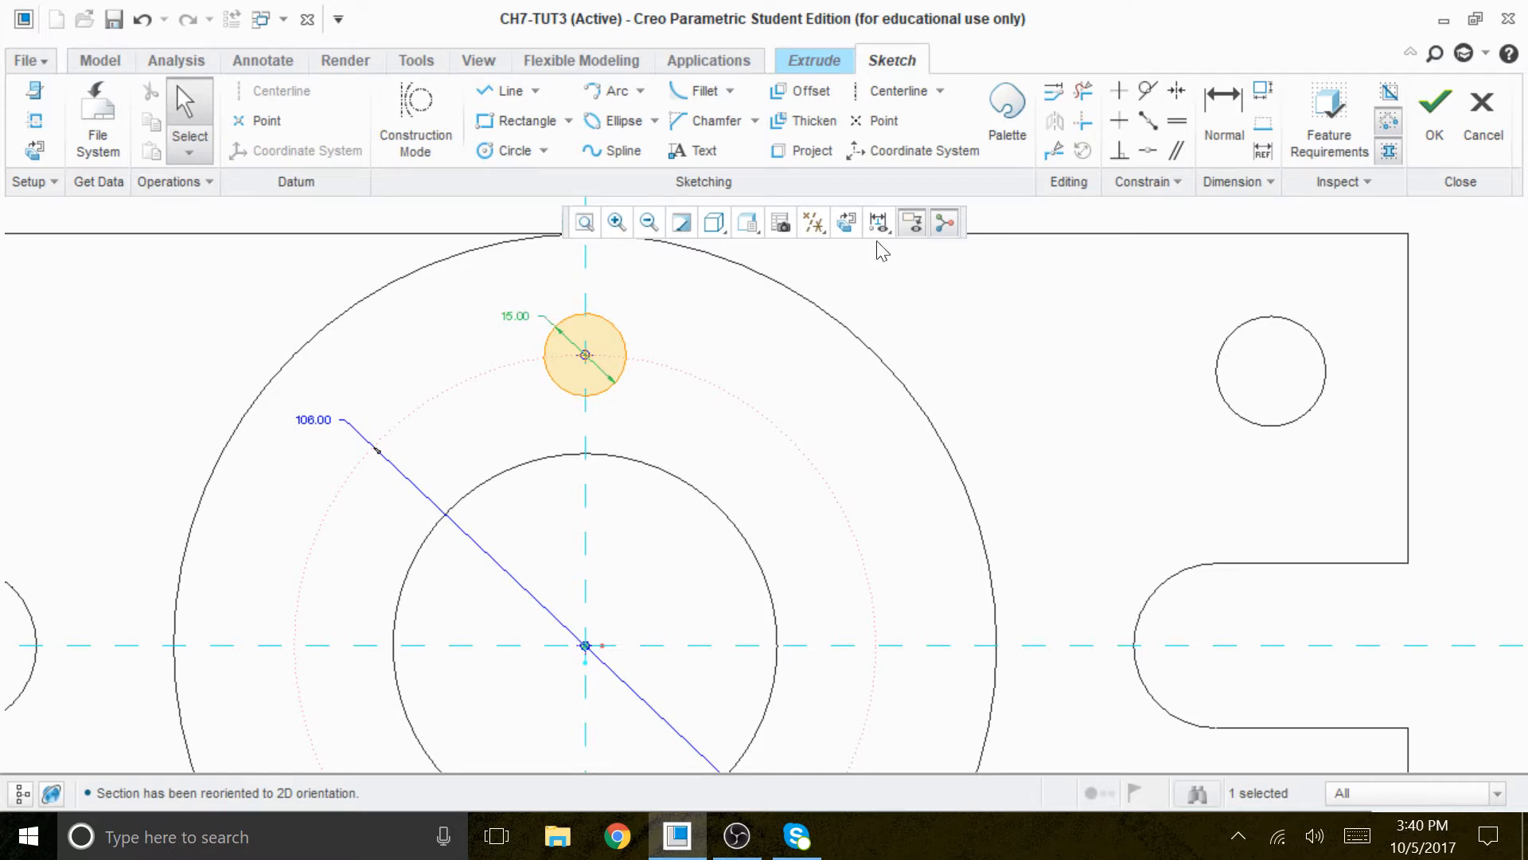
- Switch the display style back to Shading and tilt the boss into a 3D view
left_click(714, 223)
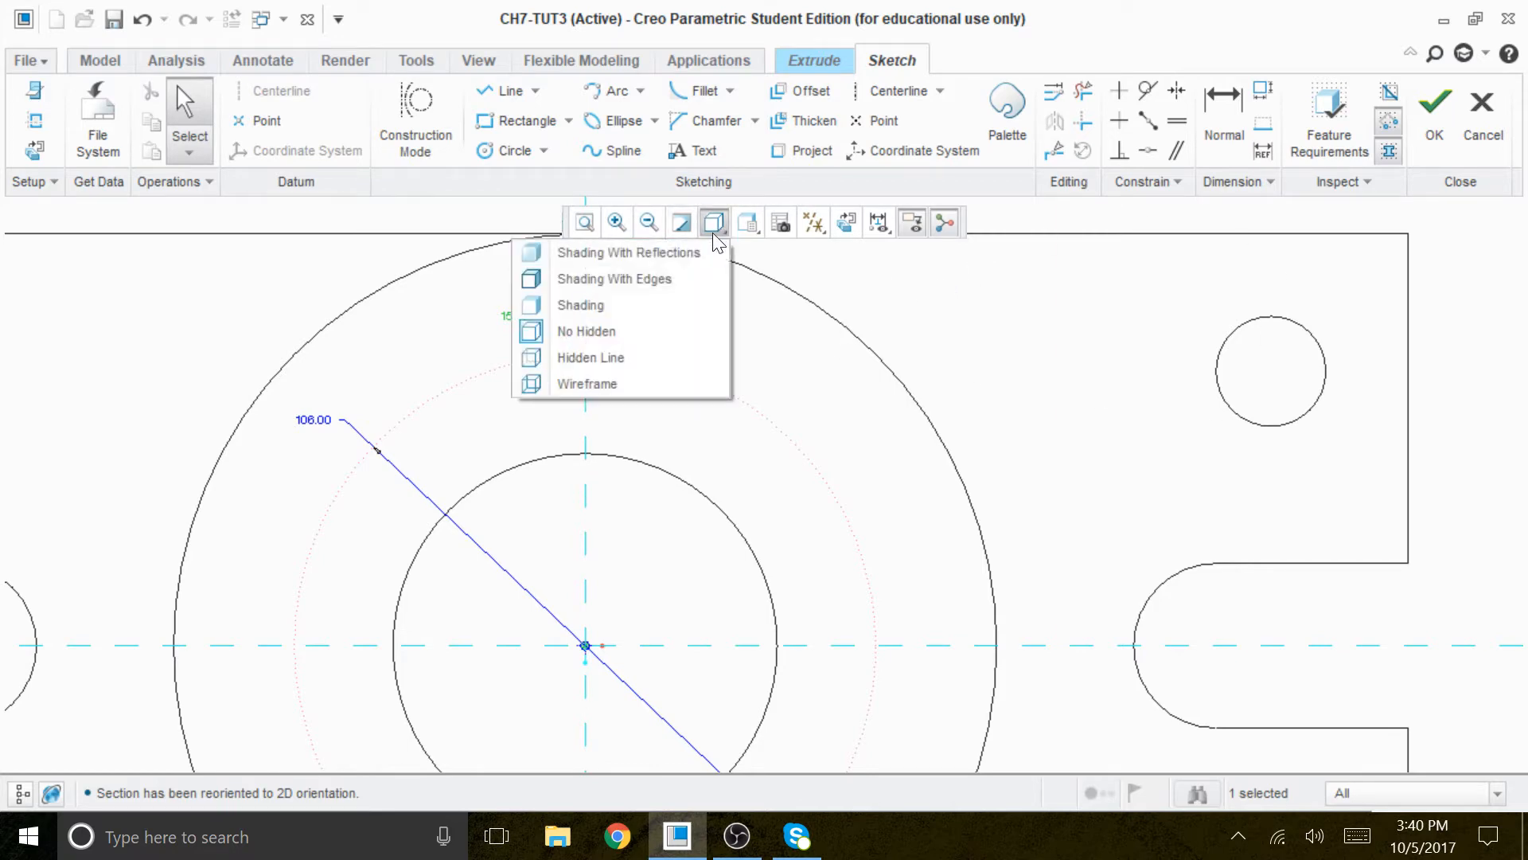
left_click(623, 308)
mouse_move(720, 427)
middle_mouse_down()
mouse_move(769, 380)
mouse_move(768, 395)
middle_mouse_up()
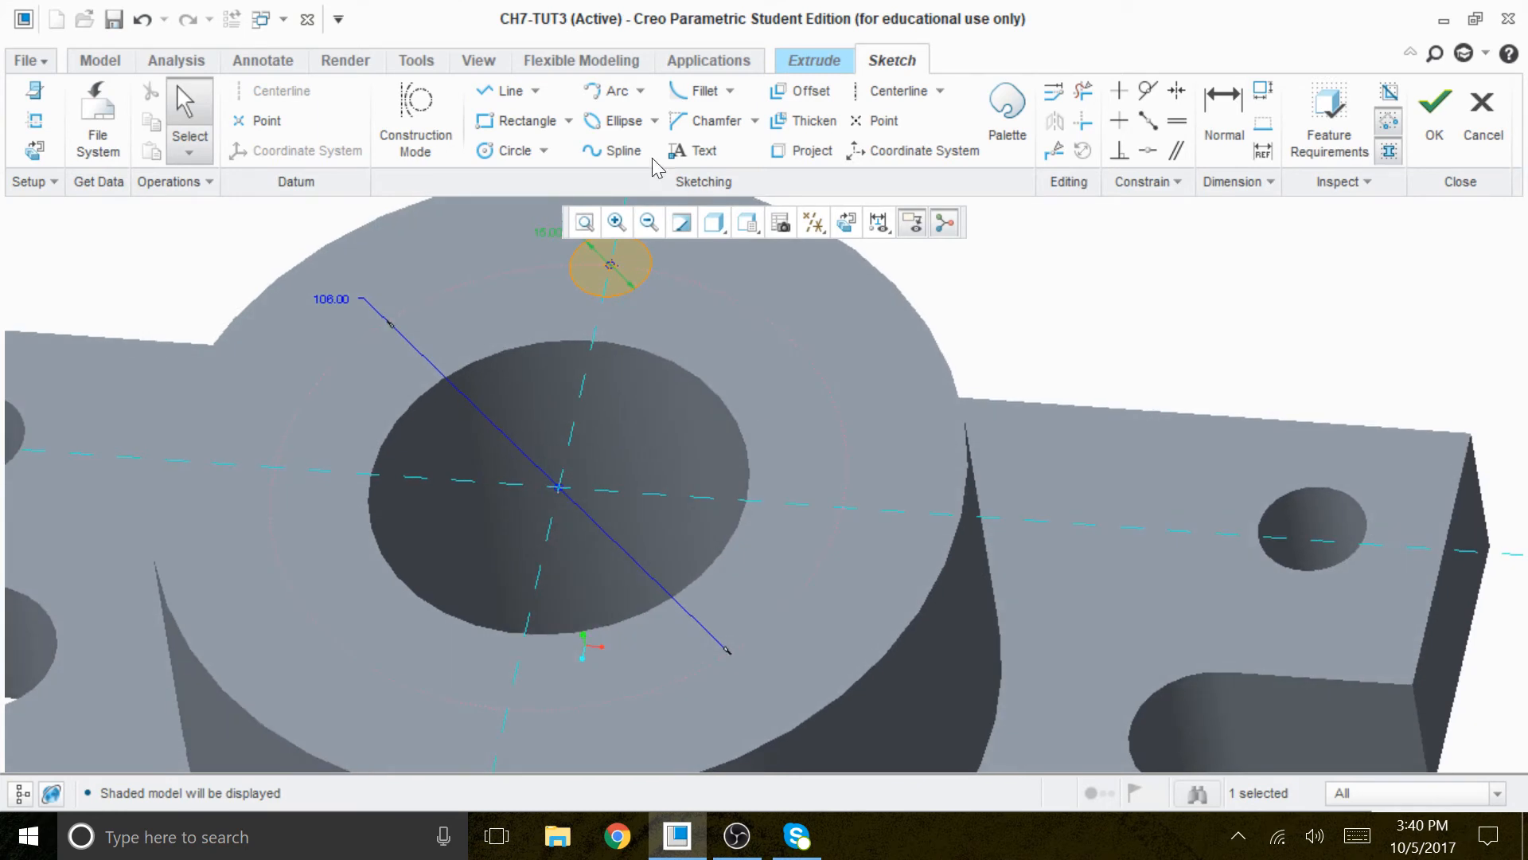
scroll(639, 210, "down", 2)
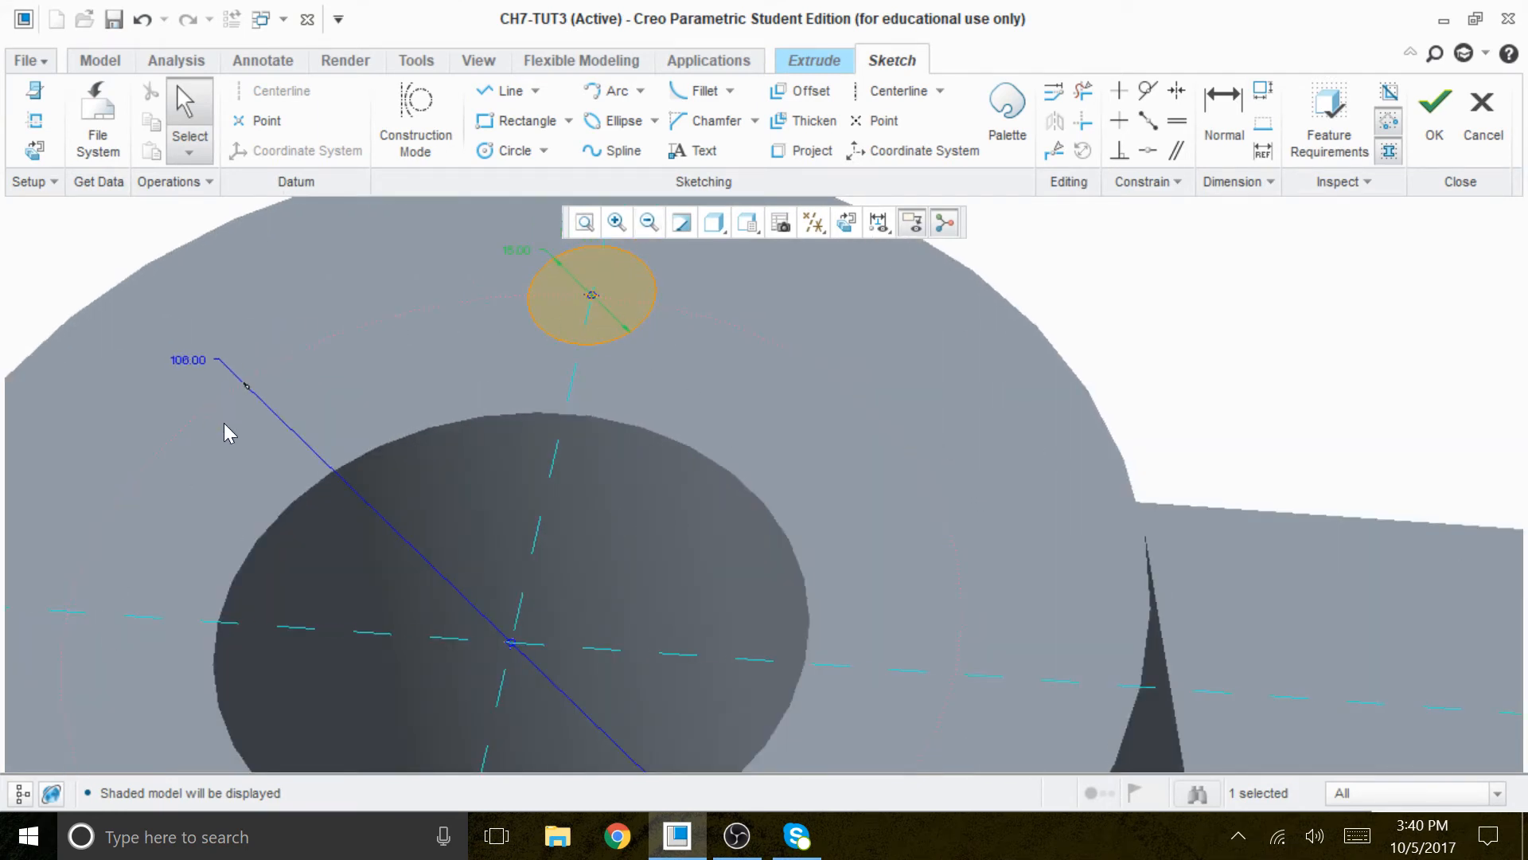
scroll(796, 402, "up", 2)
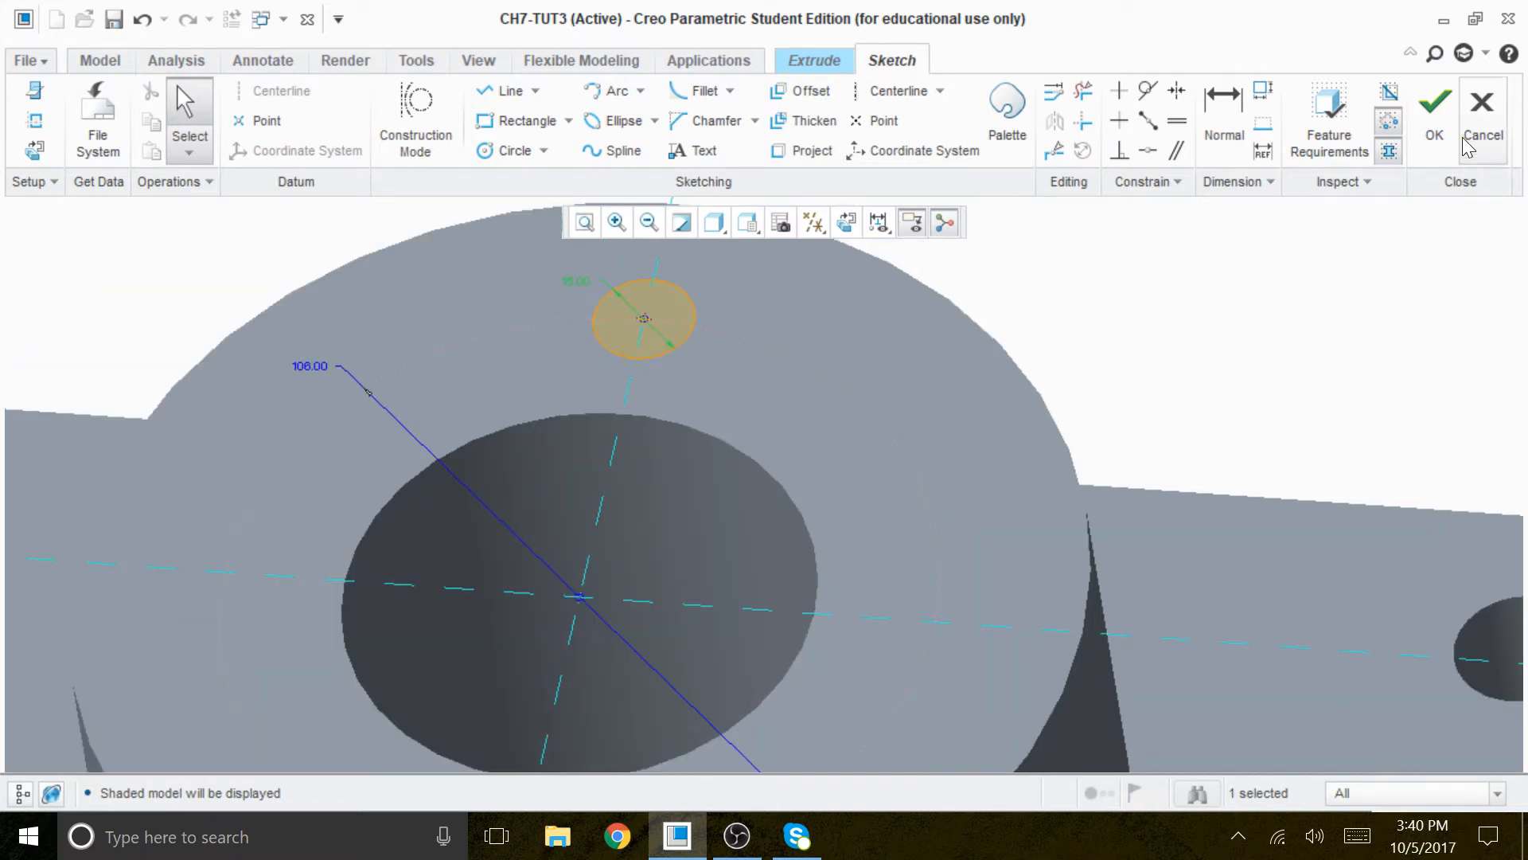
- Finish the sketch and extrude the 15 diameter circle as a cut downward through all of the boss and plate
left_click(1434, 105)
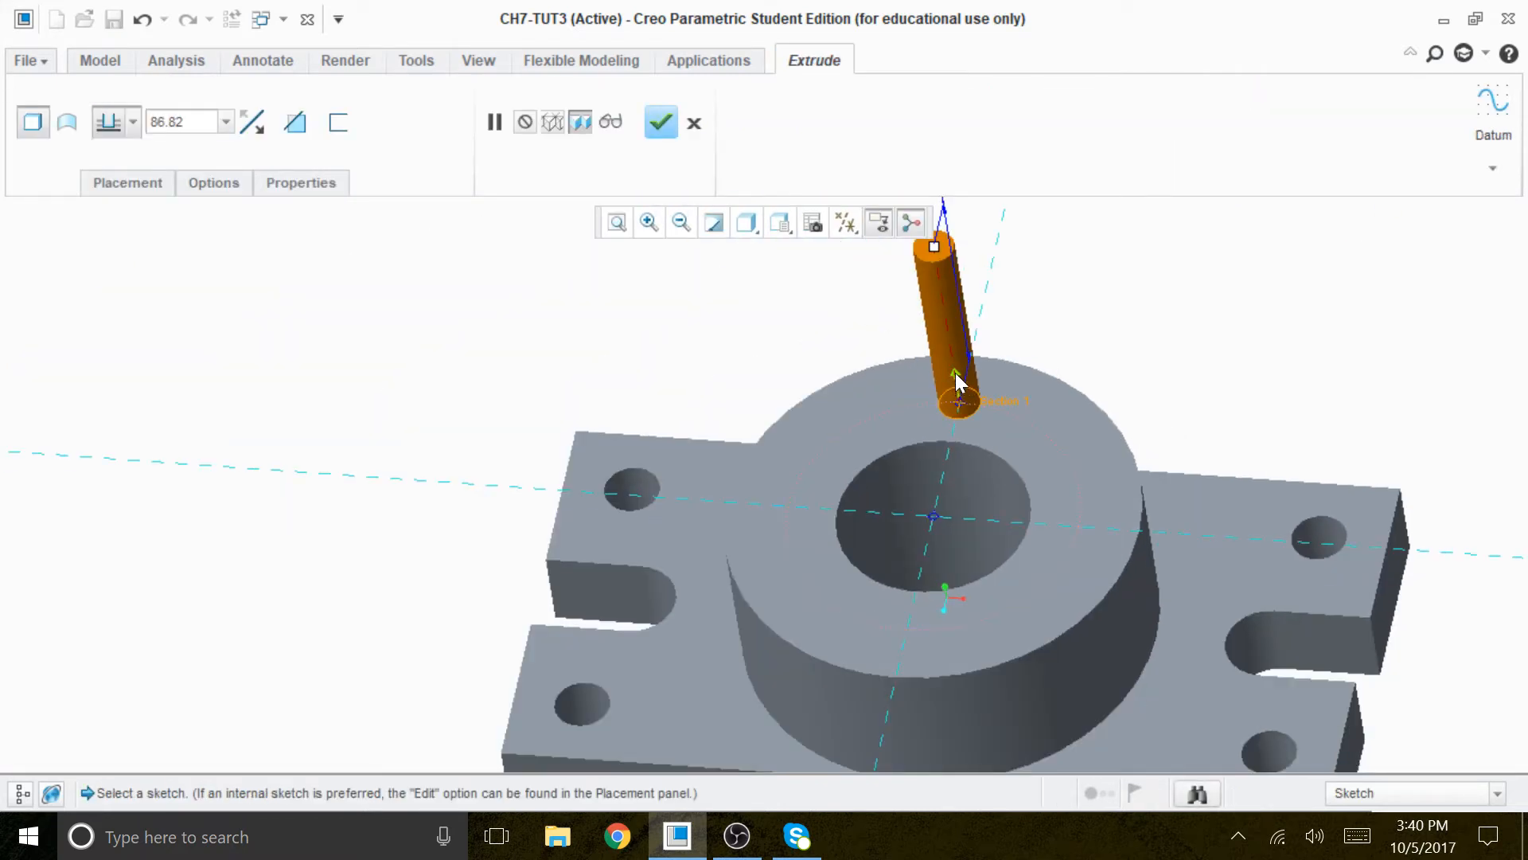
left_click(955, 374)
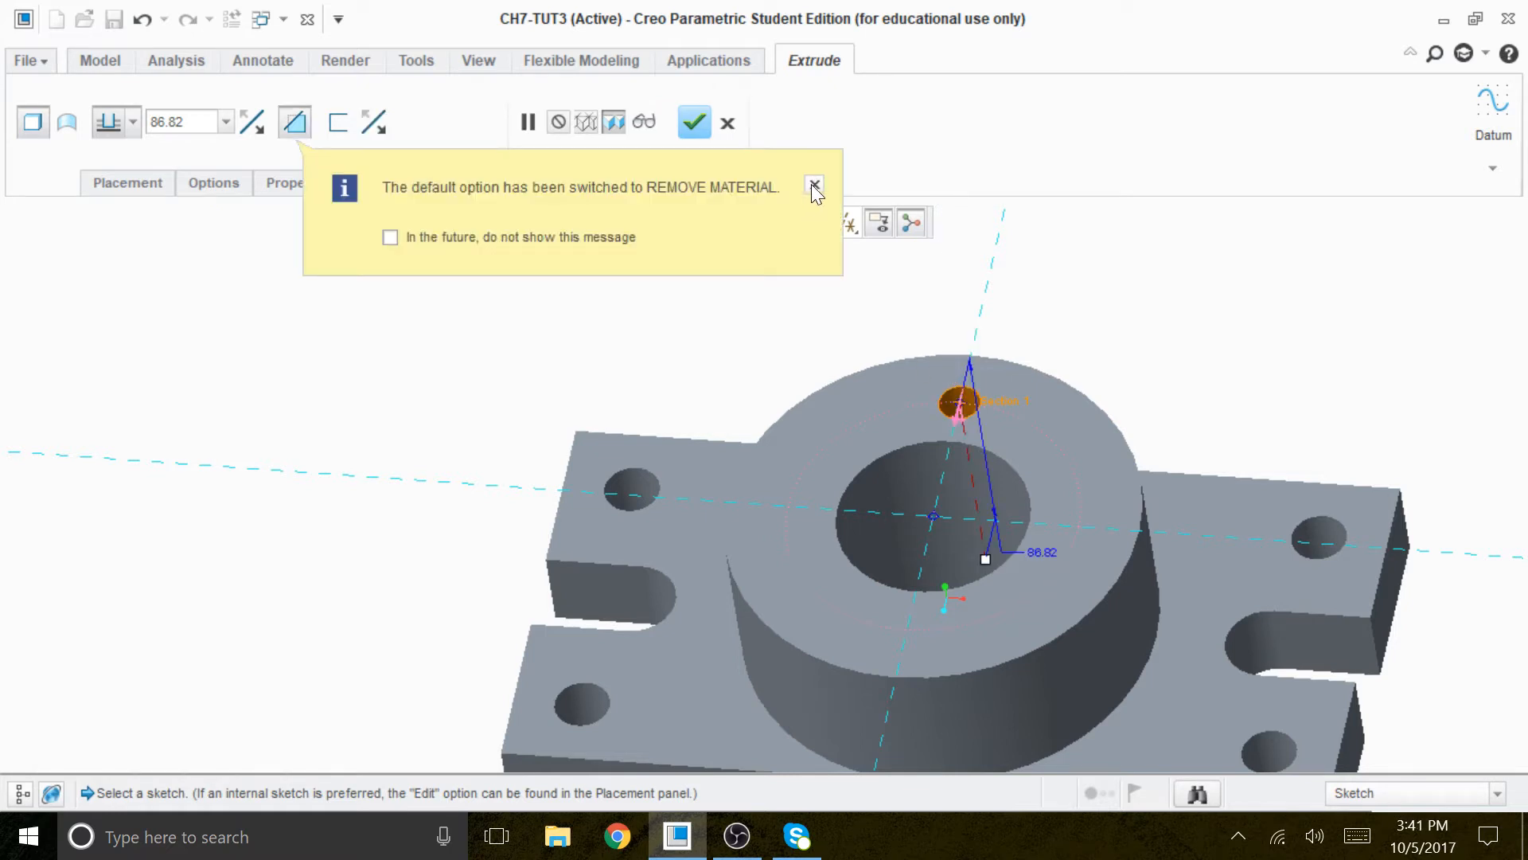
left_click(814, 185)
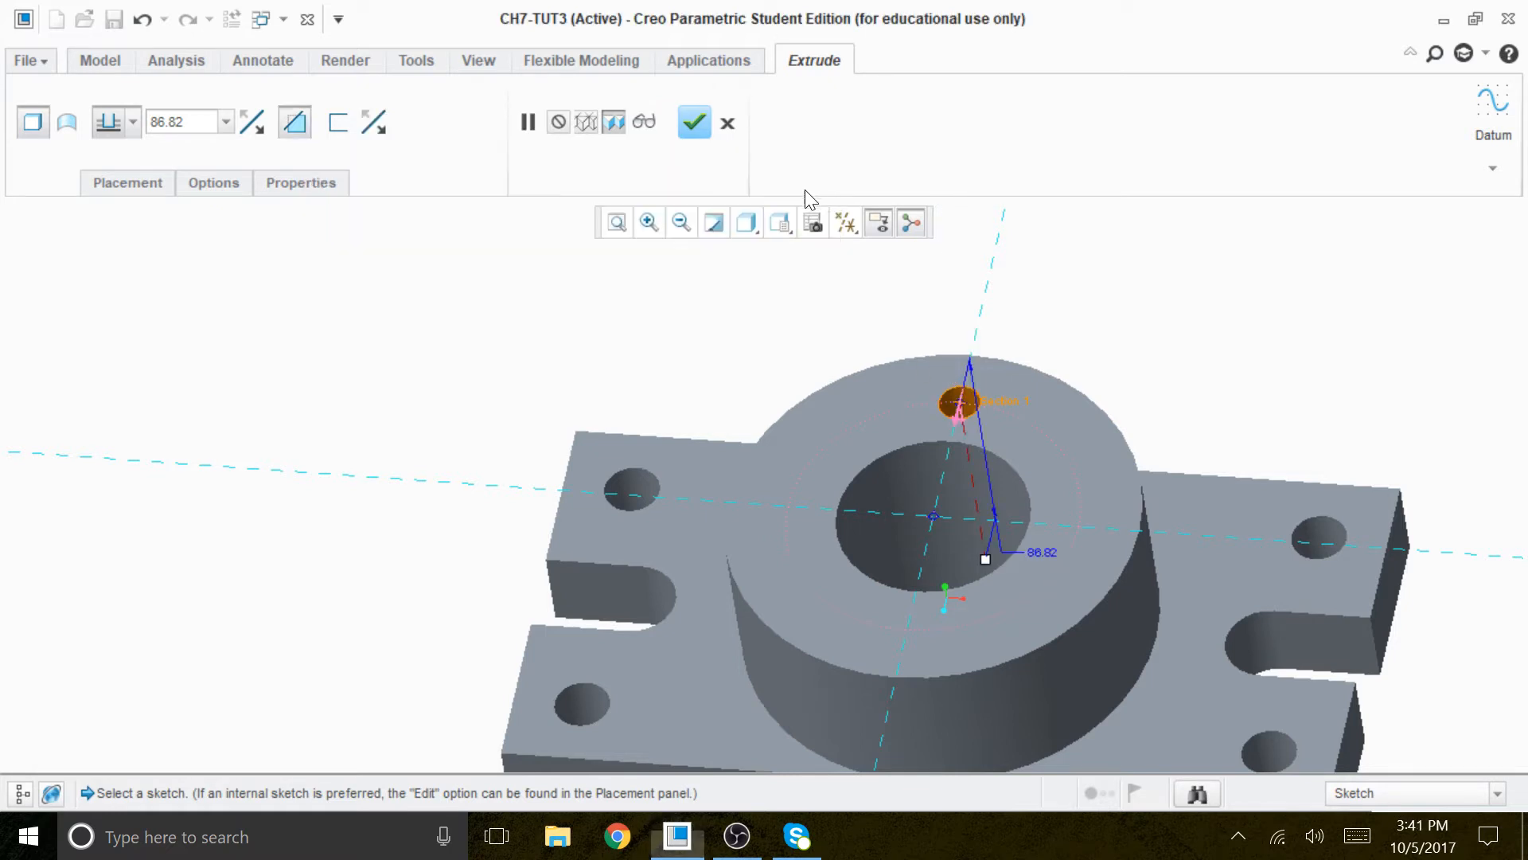
left_click(228, 123)
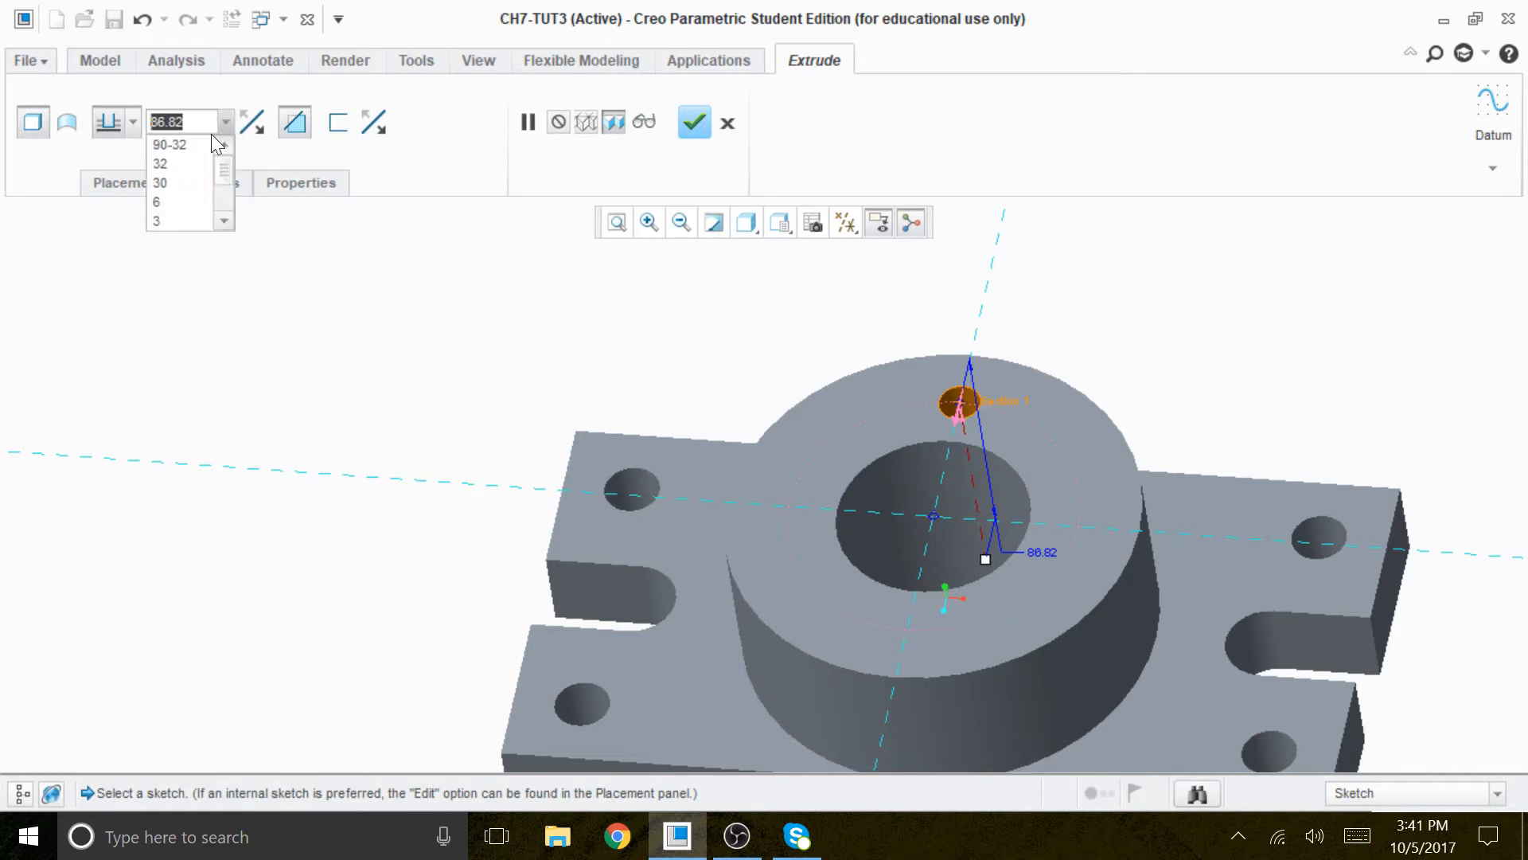
left_click(276, 280)
left_click(133, 122)
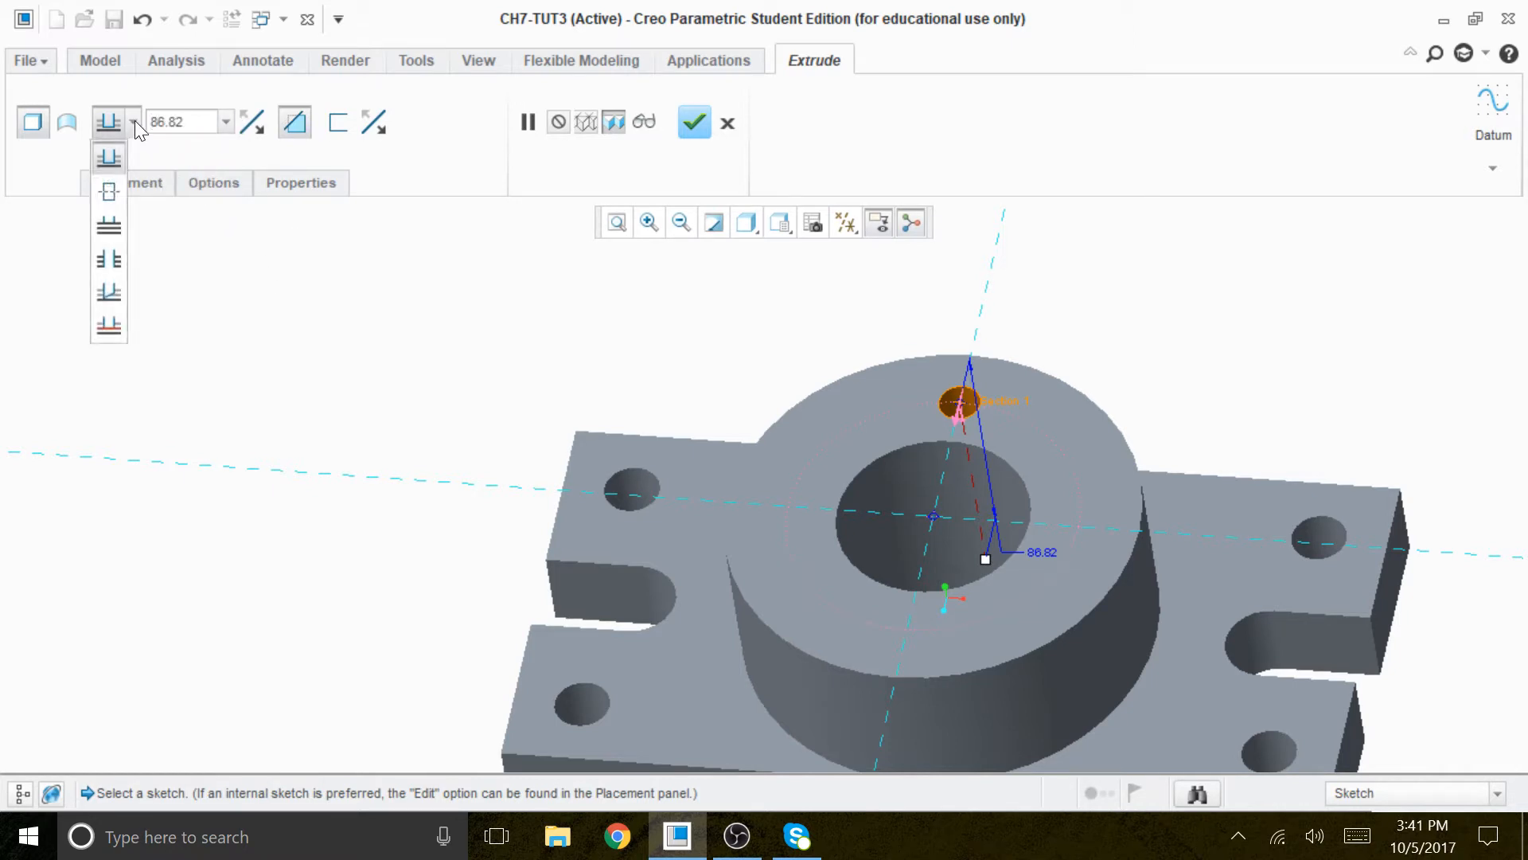
left_click(109, 259)
middle_click_drag(1282, 379, 1139, 329)
left_click(694, 121)
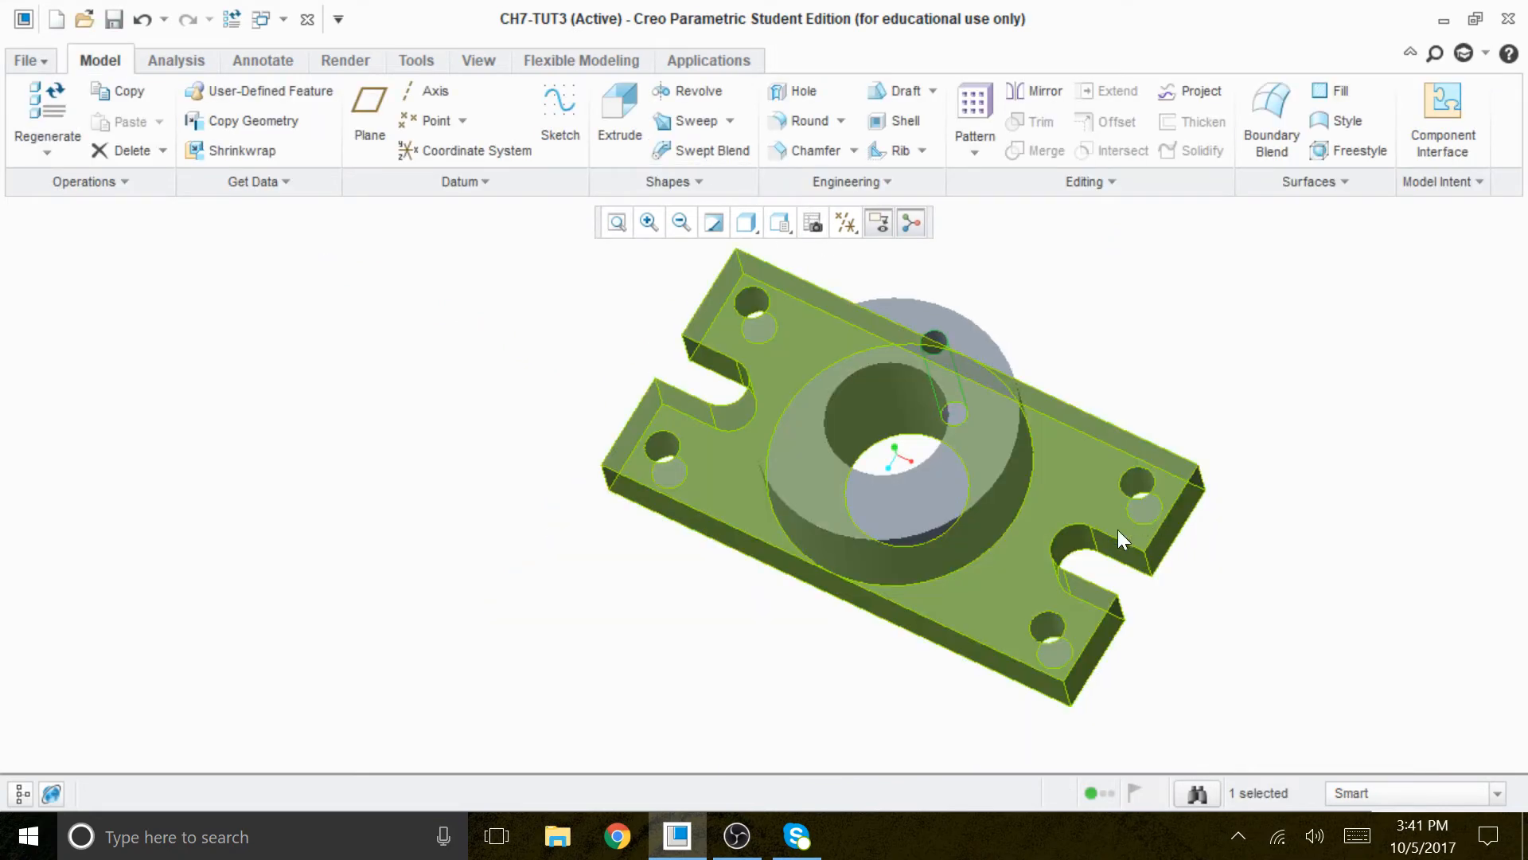
- Start an Axis pattern of the 15 diameter hole about the bore's centre axis, with axis display turned on
scroll(877, 386, "down", 2)
scroll(1236, 337, "down", 2)
mouse_move(1237, 337)
middle_mouse_down()
mouse_move(1259, 334)
mouse_move(1239, 344)
middle_mouse_up()
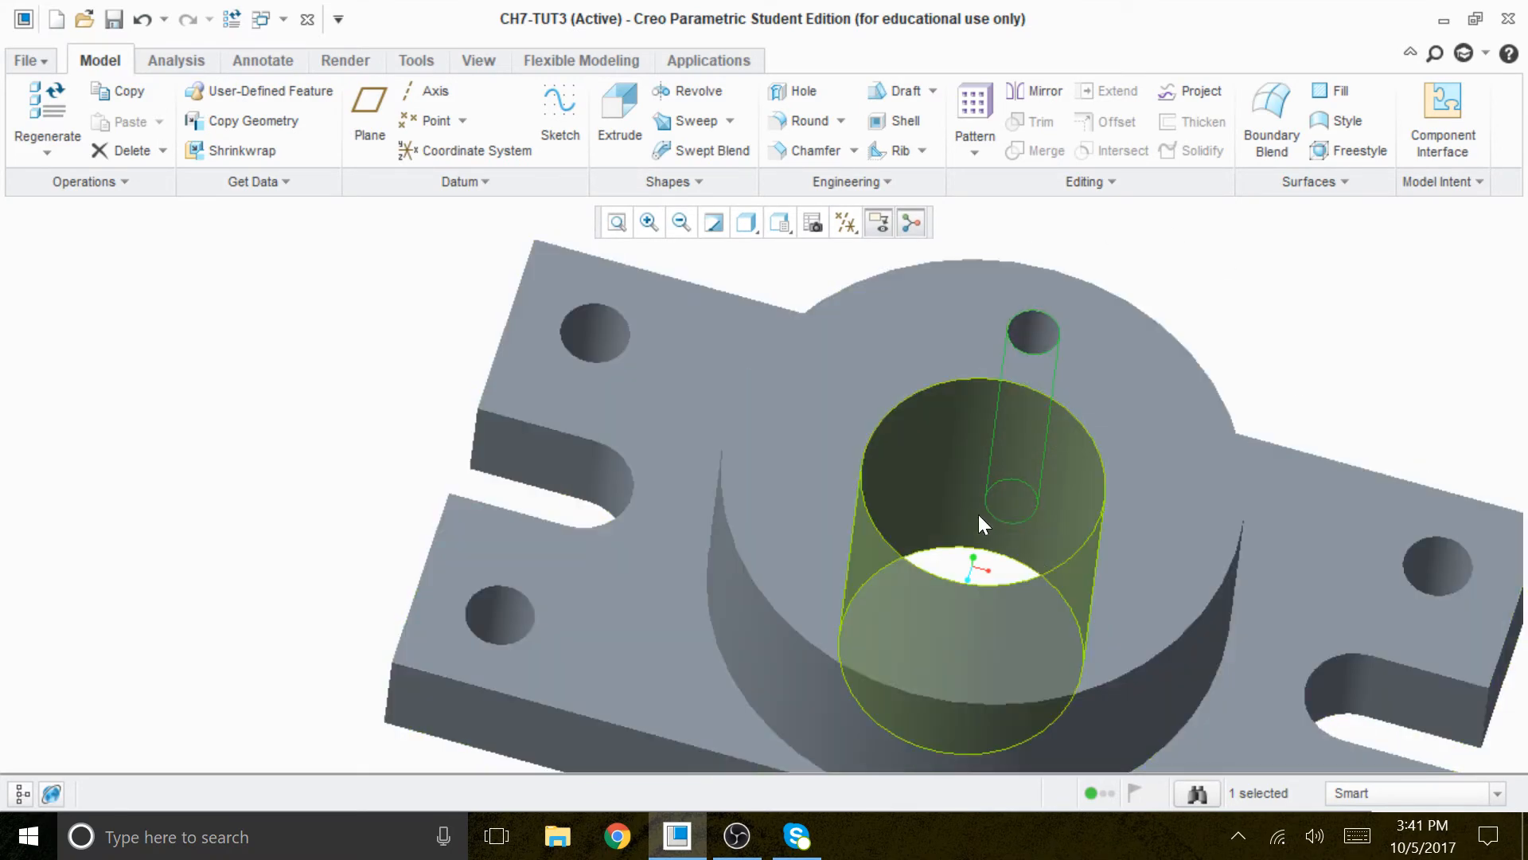
scroll(980, 517, "down", 4)
scroll(1024, 441, "up", 2)
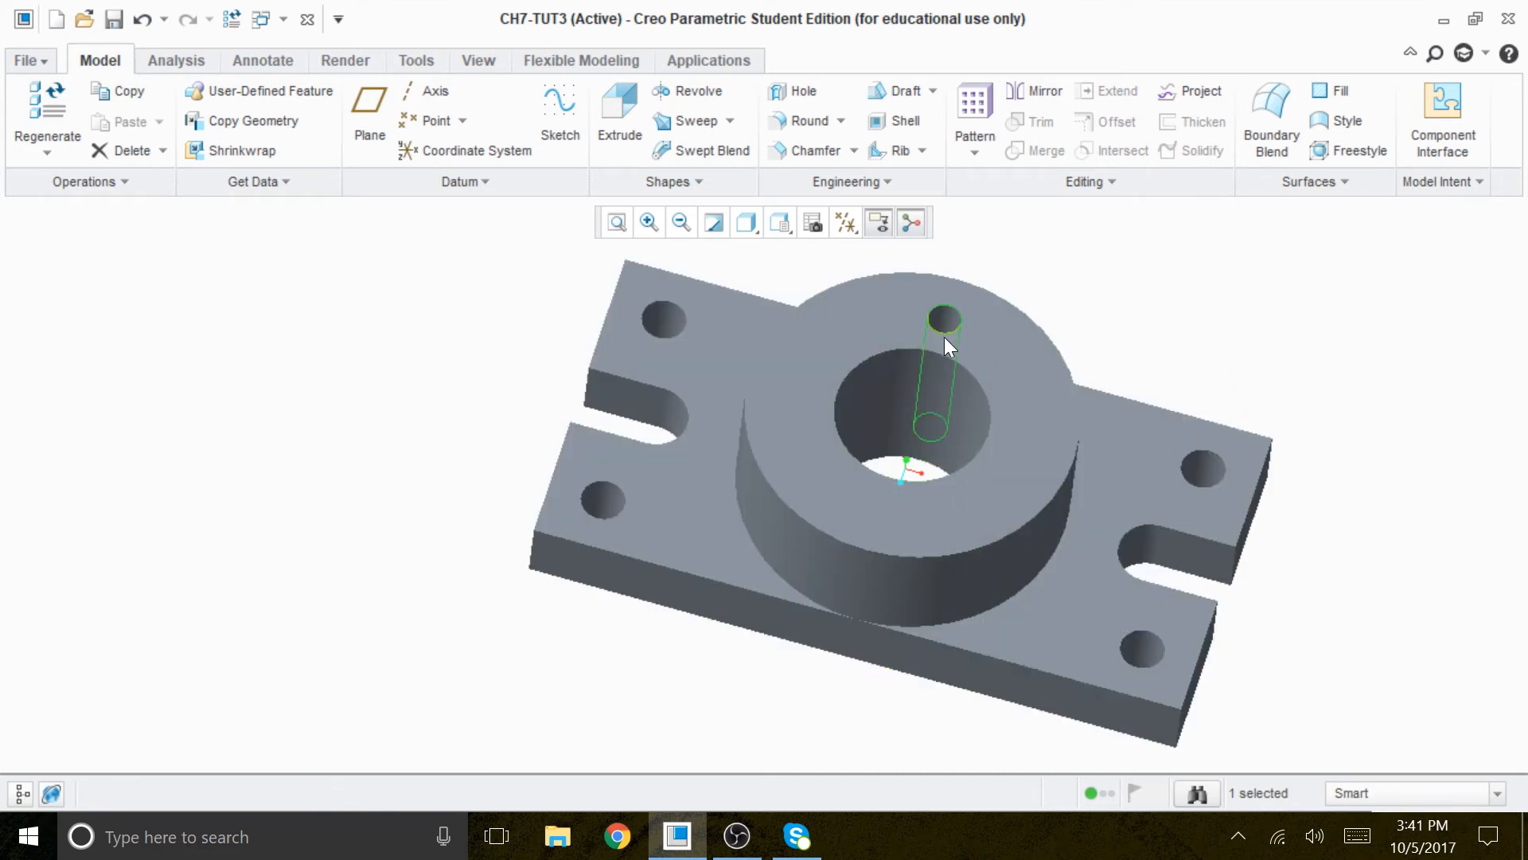
left_click(976, 105)
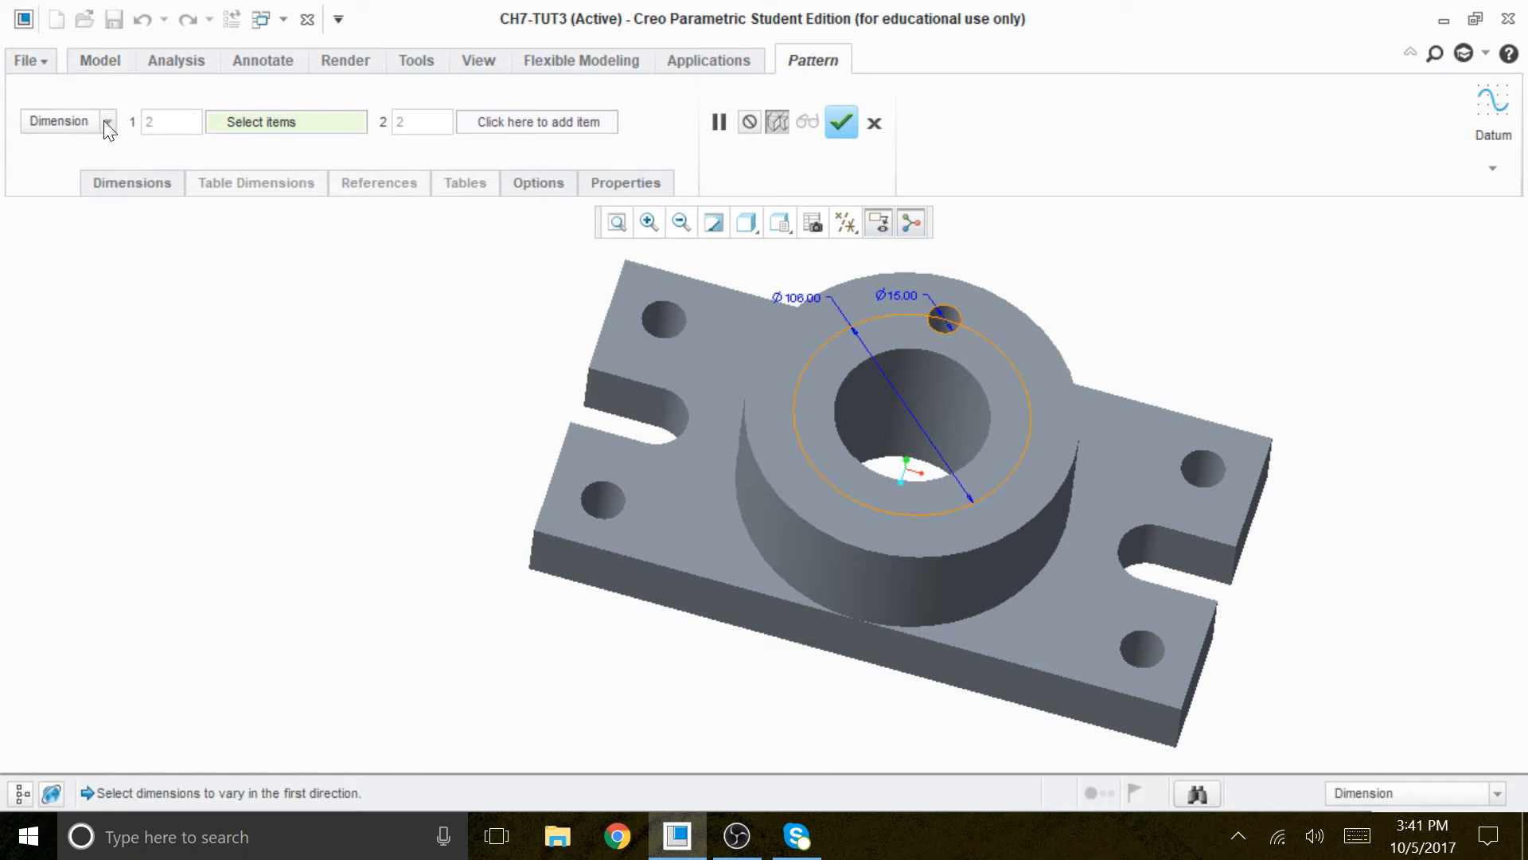
left_click(108, 124)
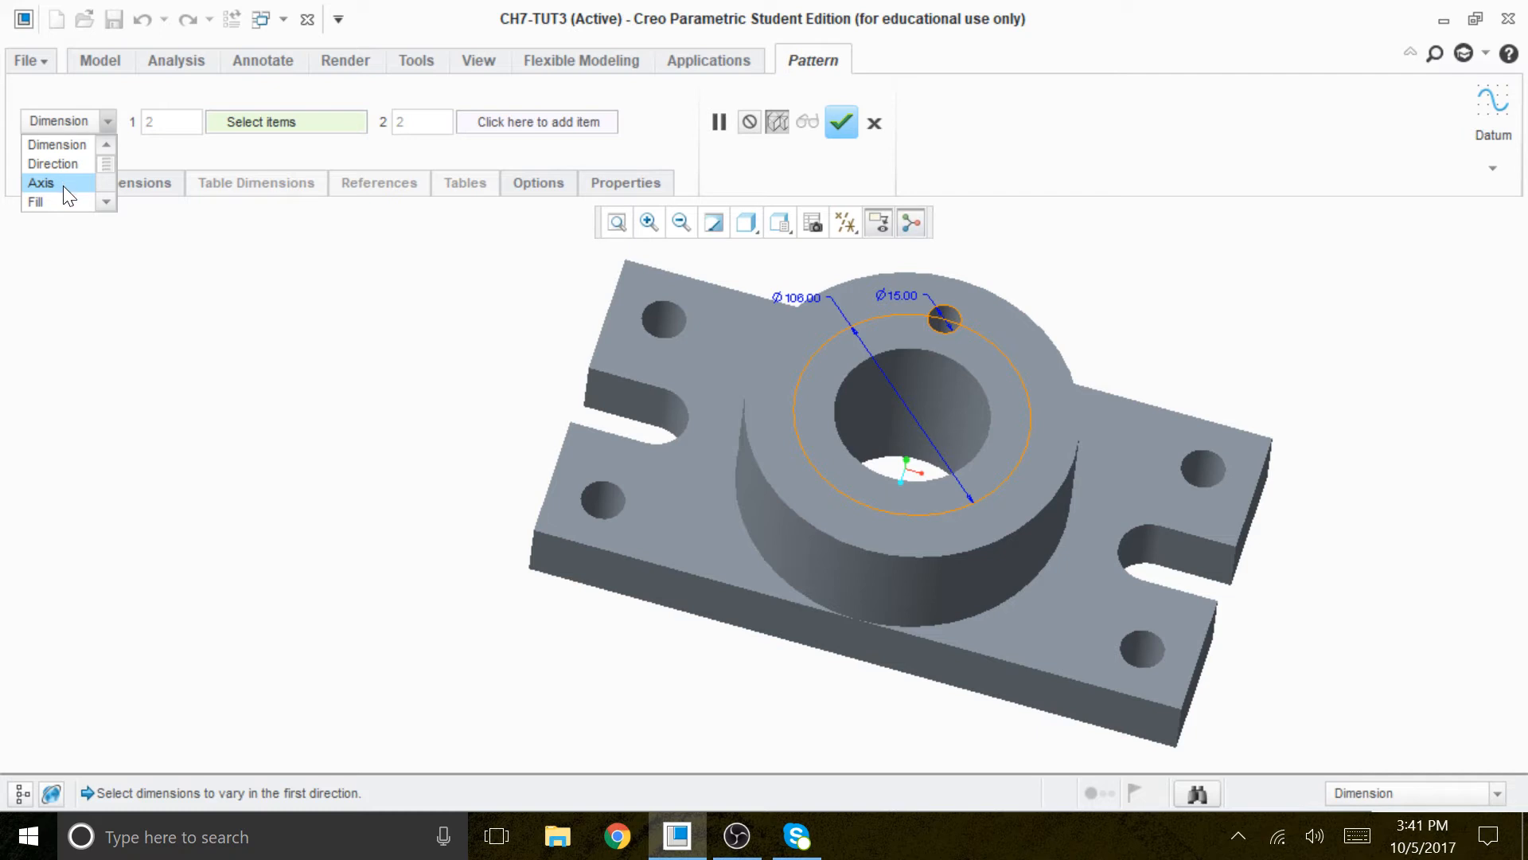
left_click(41, 183)
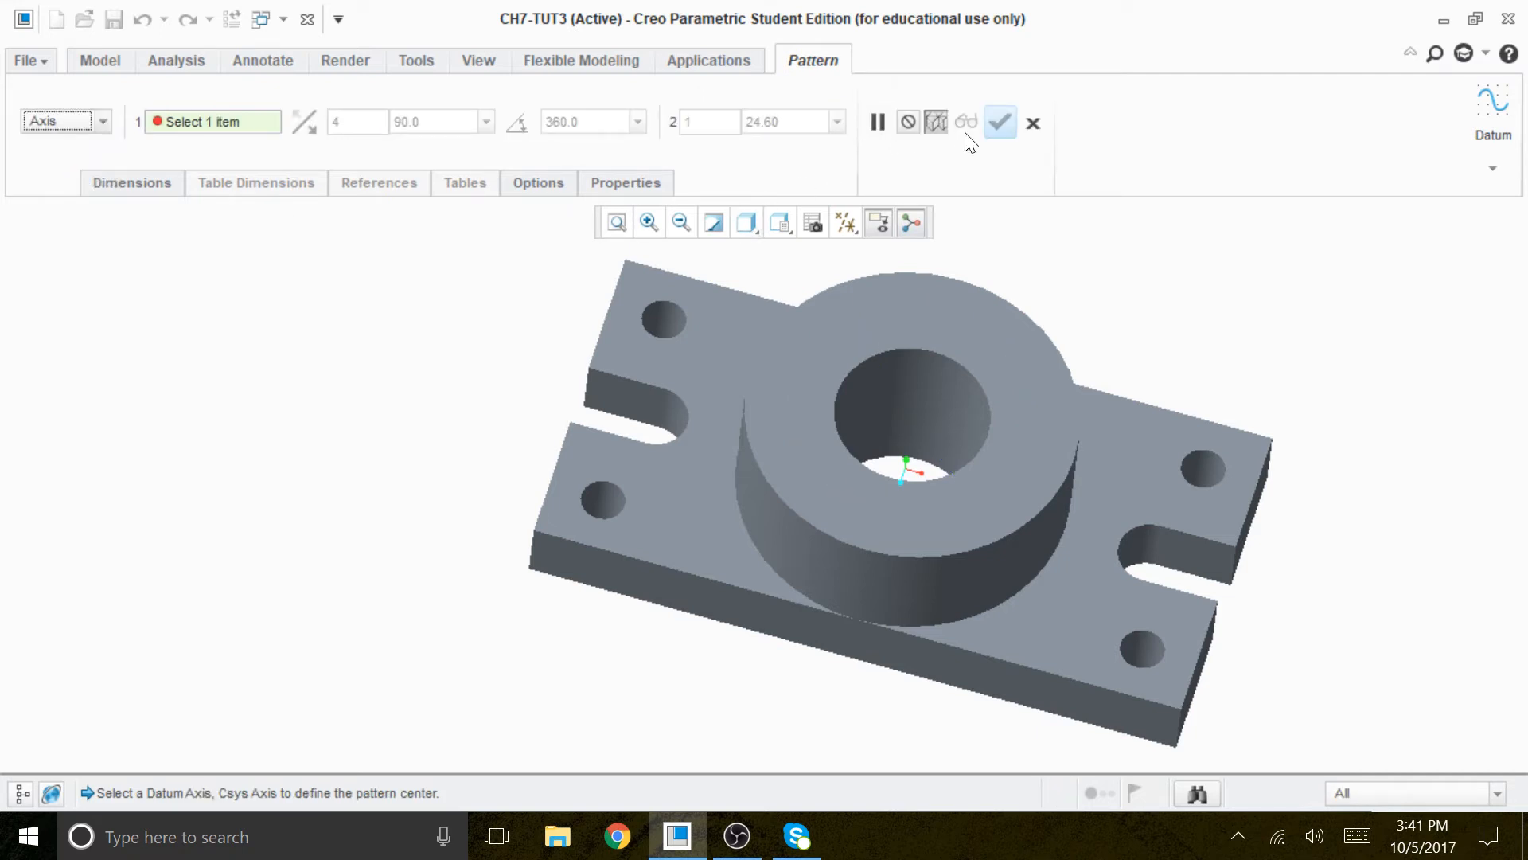
left_click(845, 222)
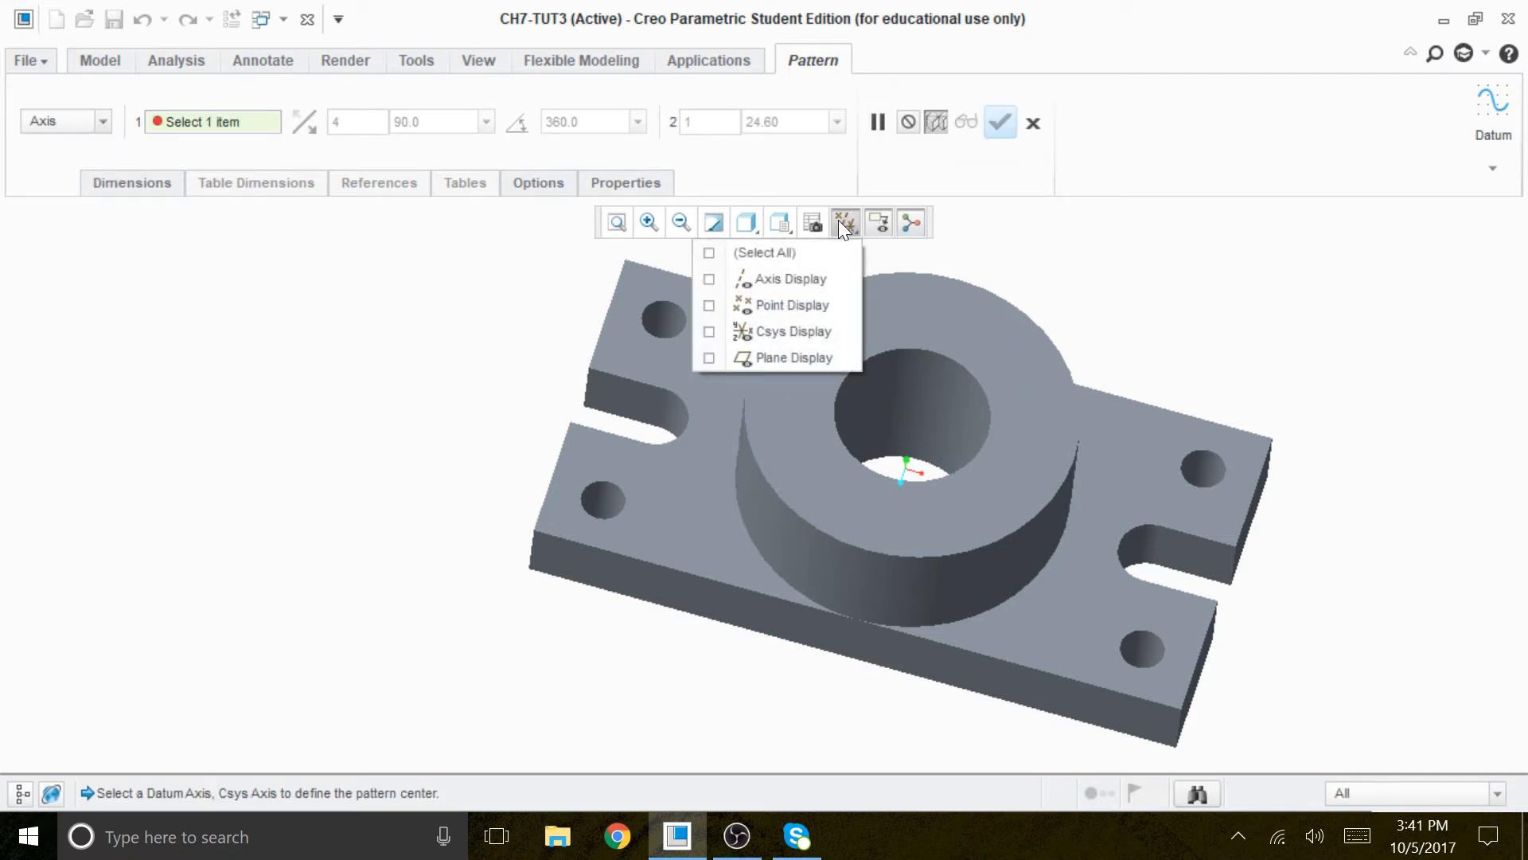
left_click(772, 280)
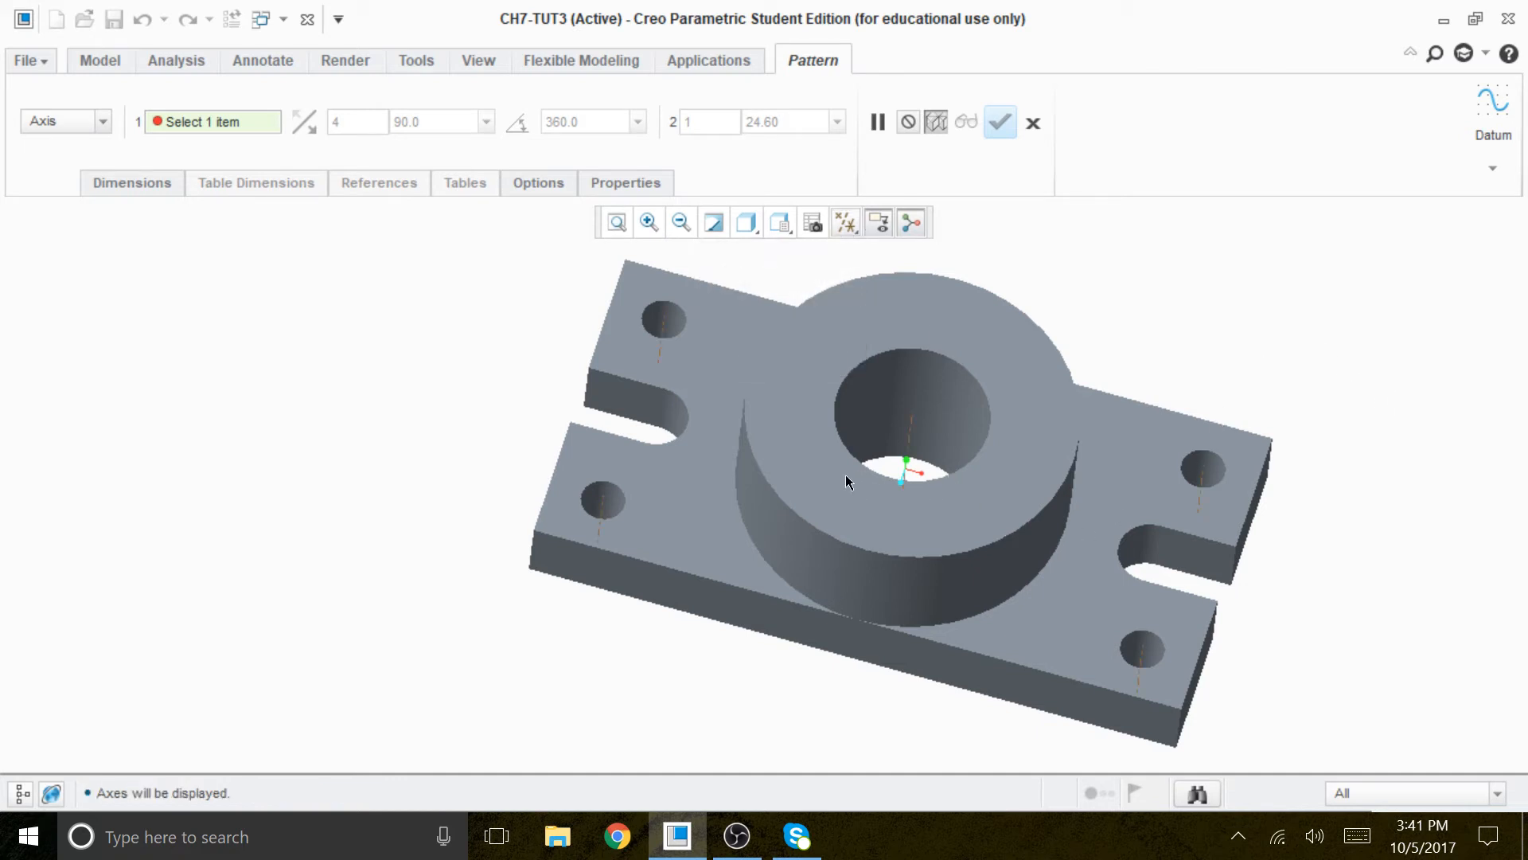
left_click(912, 429)
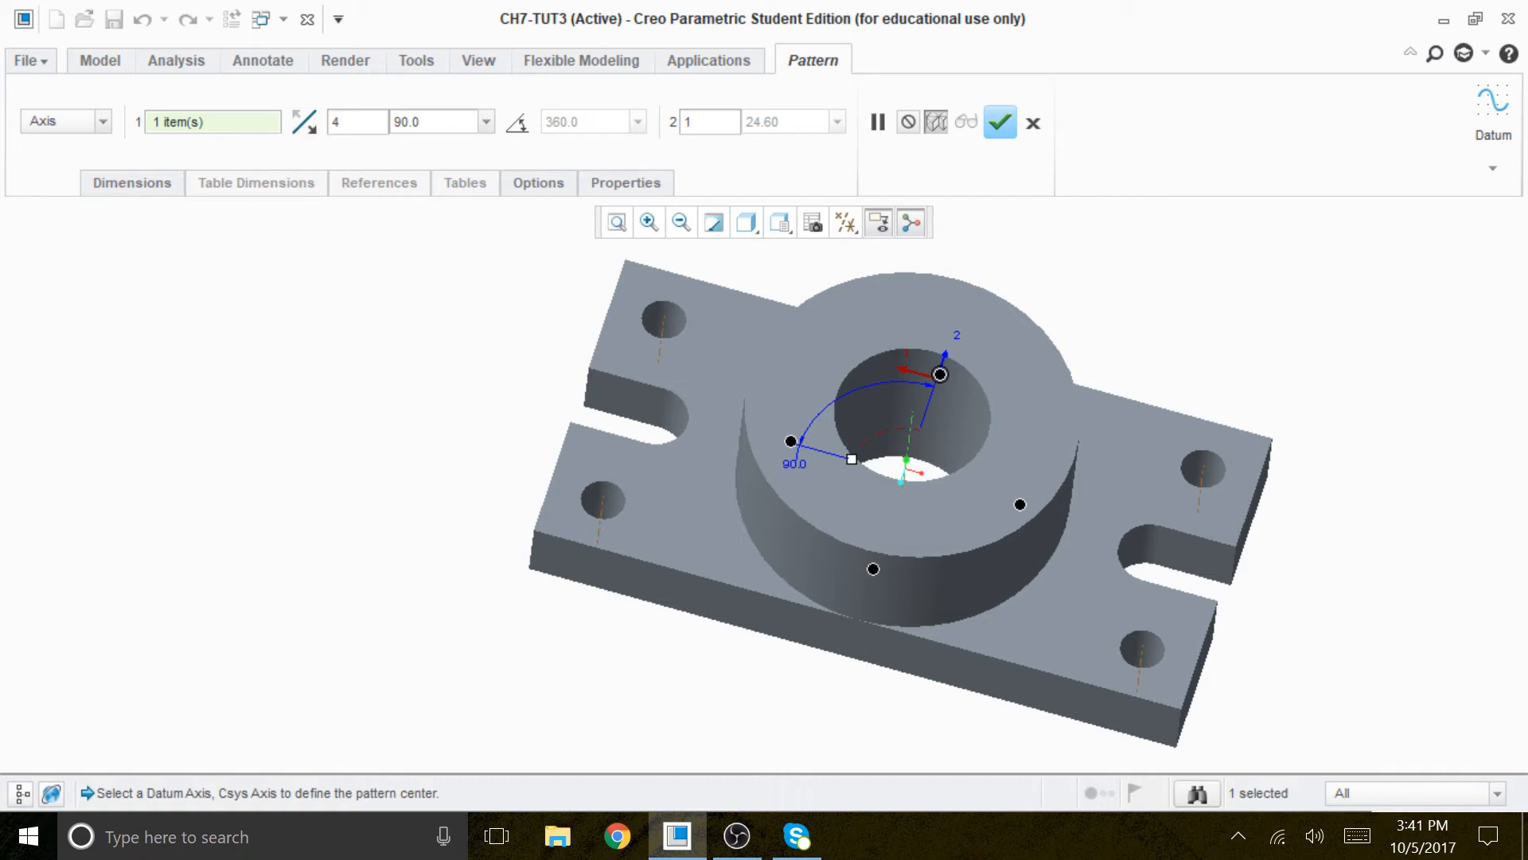
- Create the hole pattern with 8 members spaced 360/8 (45) degrees apart around the bore
double_click(336, 122)
type("8")
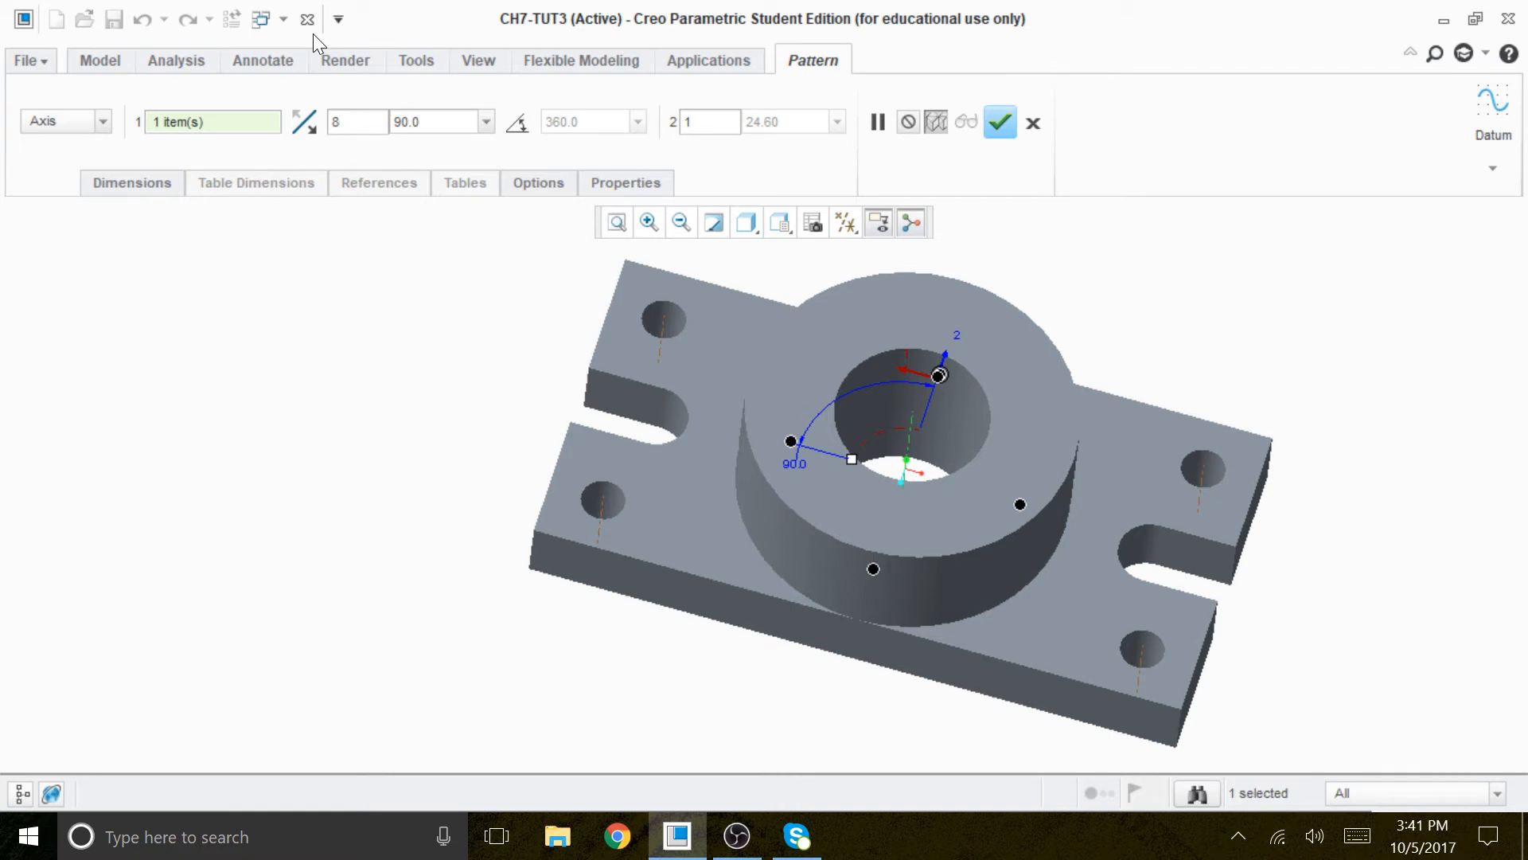
key("Tab")
type("3")
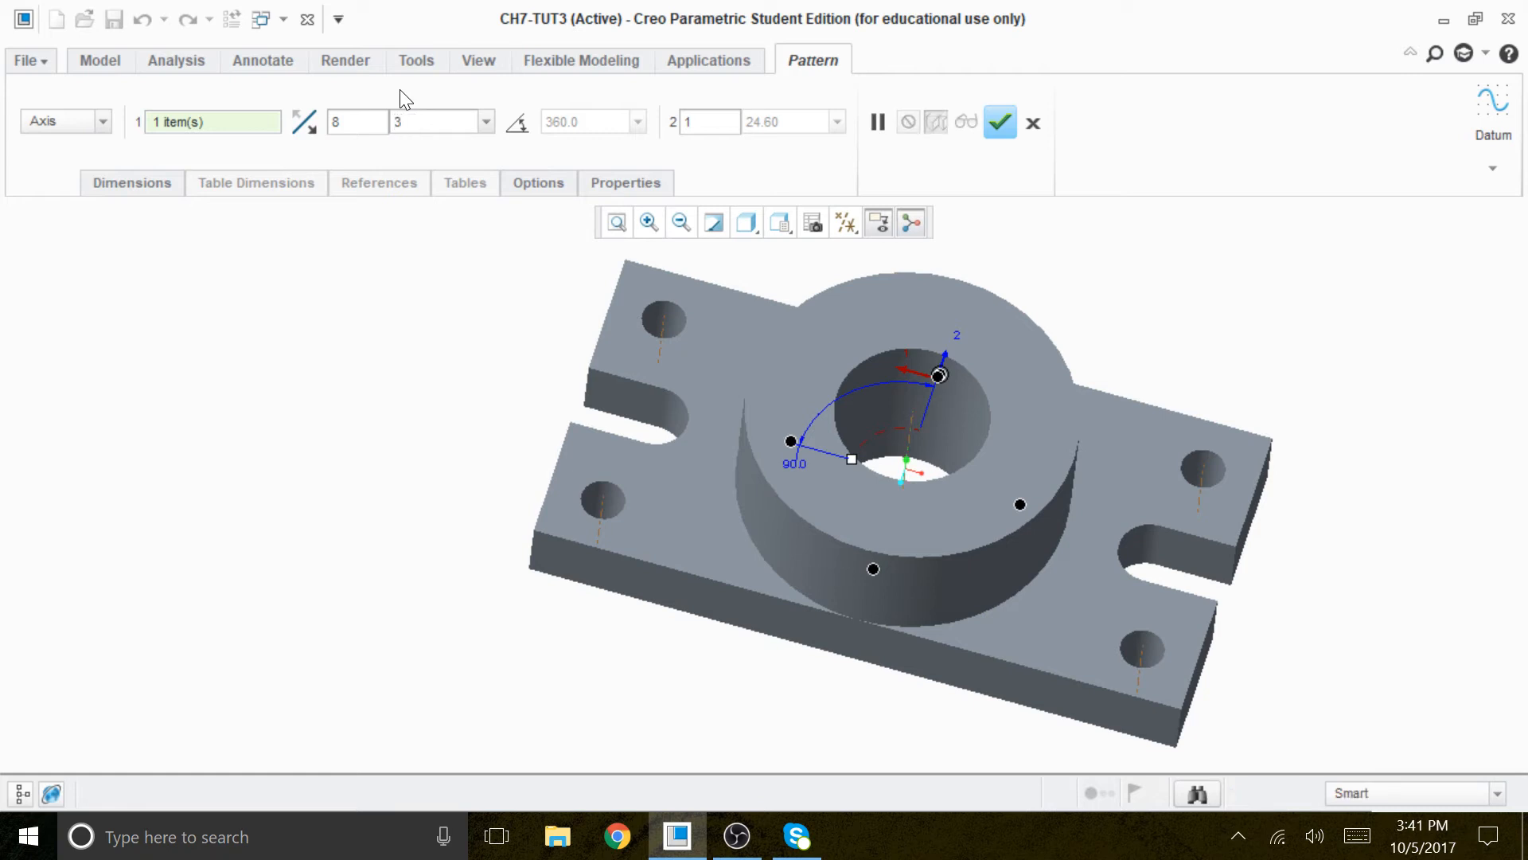
type("6")
type("8")
key("Return")
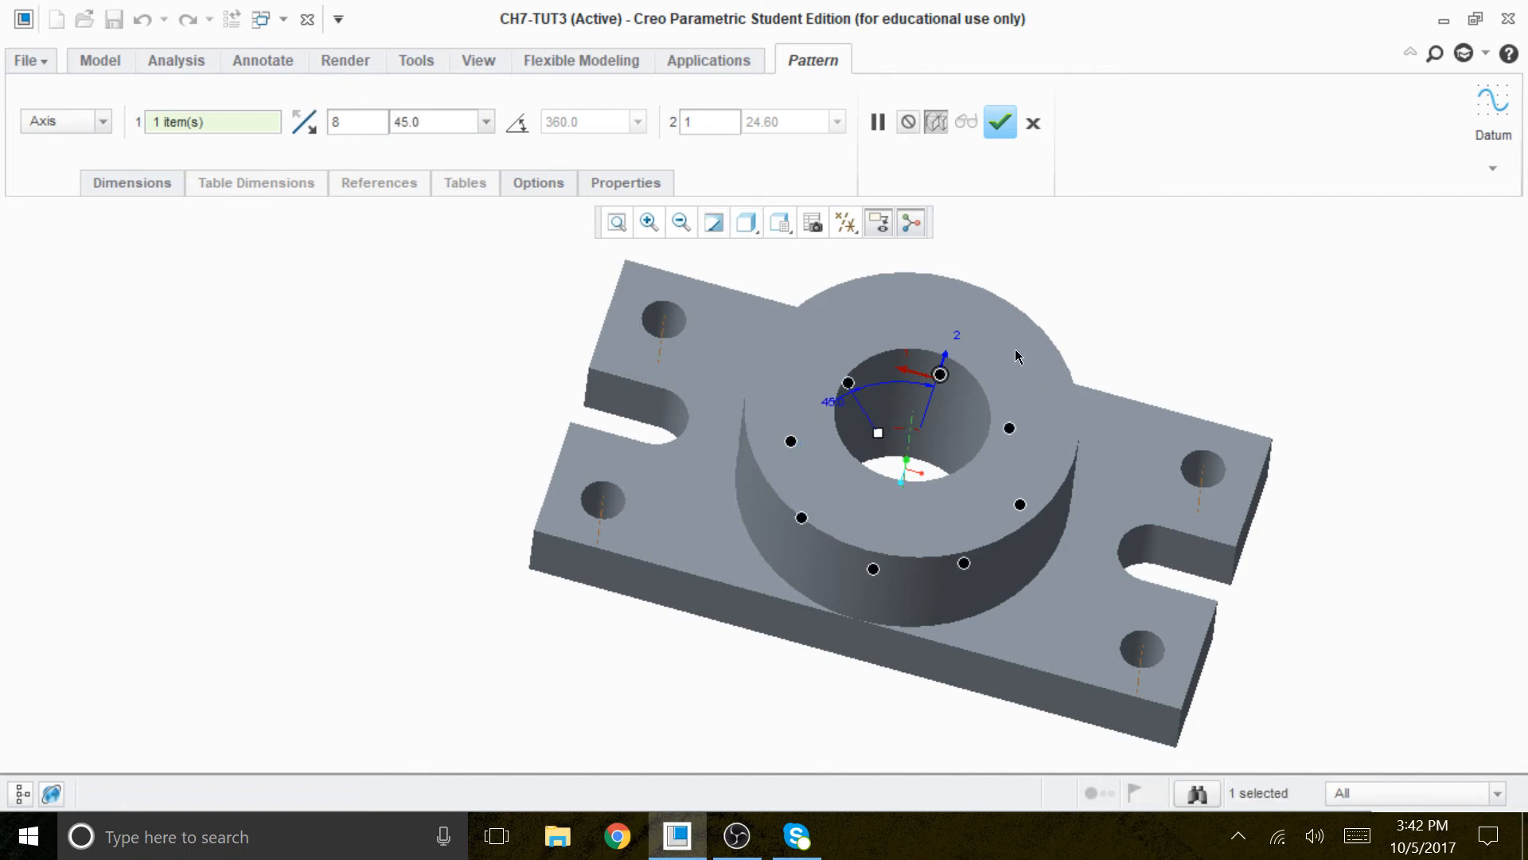
middle_click_drag(1069, 291, 1066, 330)
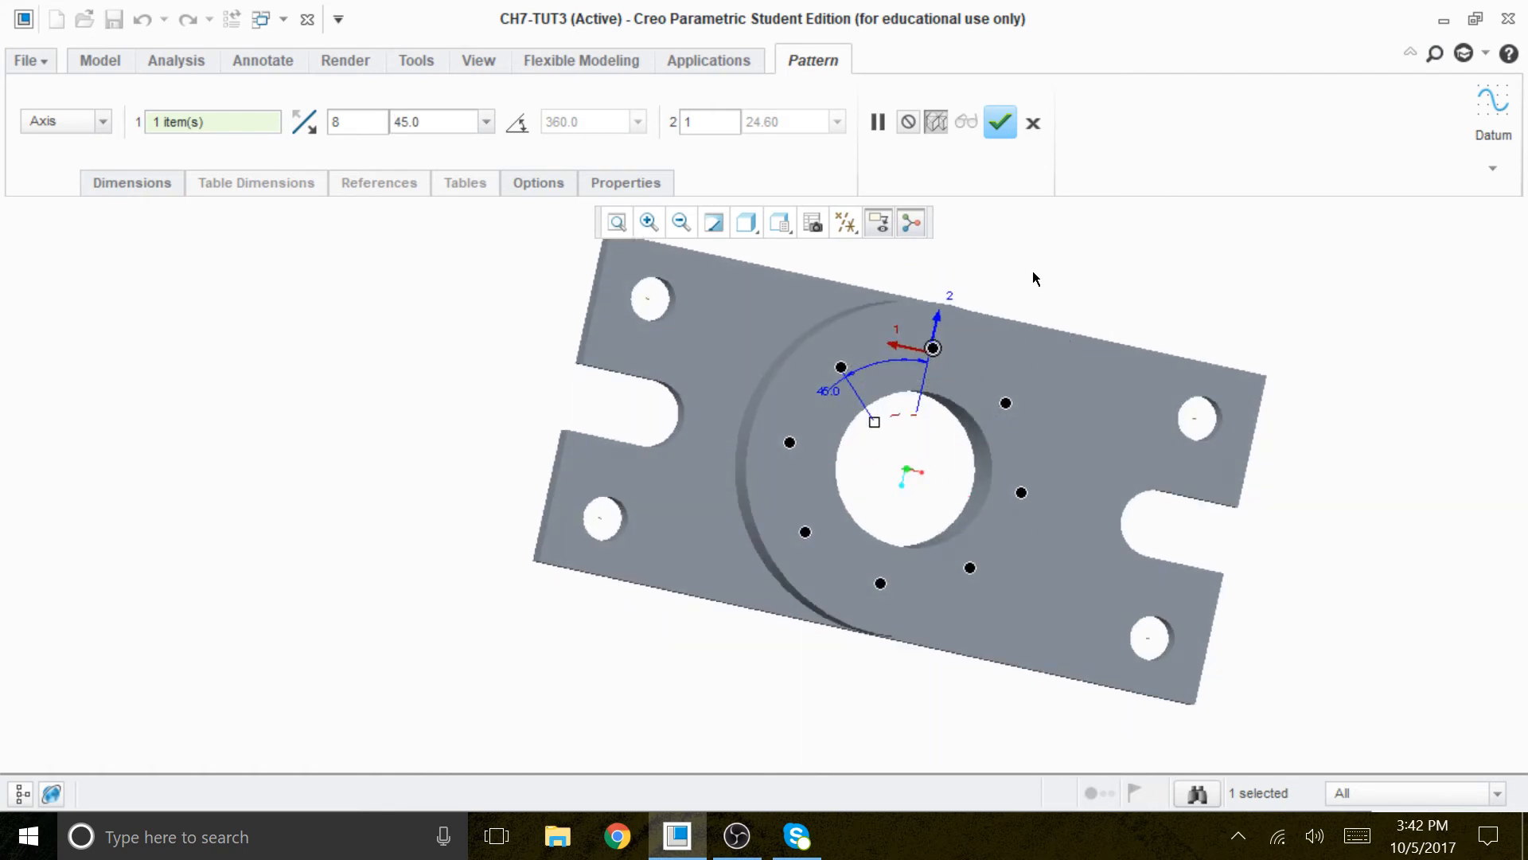
scroll(1046, 286, "up", 2)
scroll(979, 263, "down", 2)
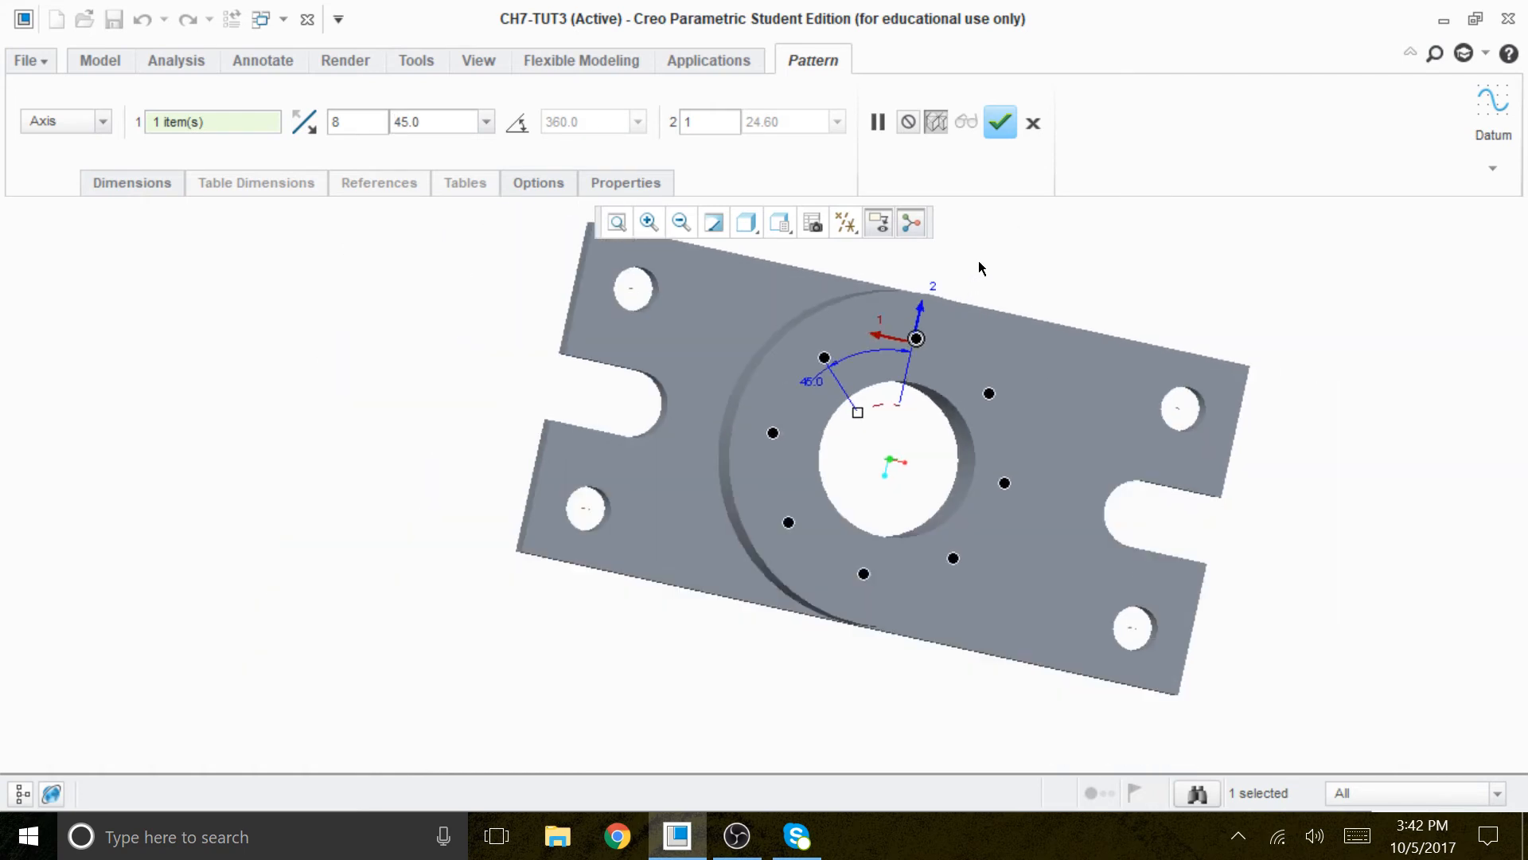
left_click(1002, 124)
middle_click_drag(1129, 539, 1150, 506)
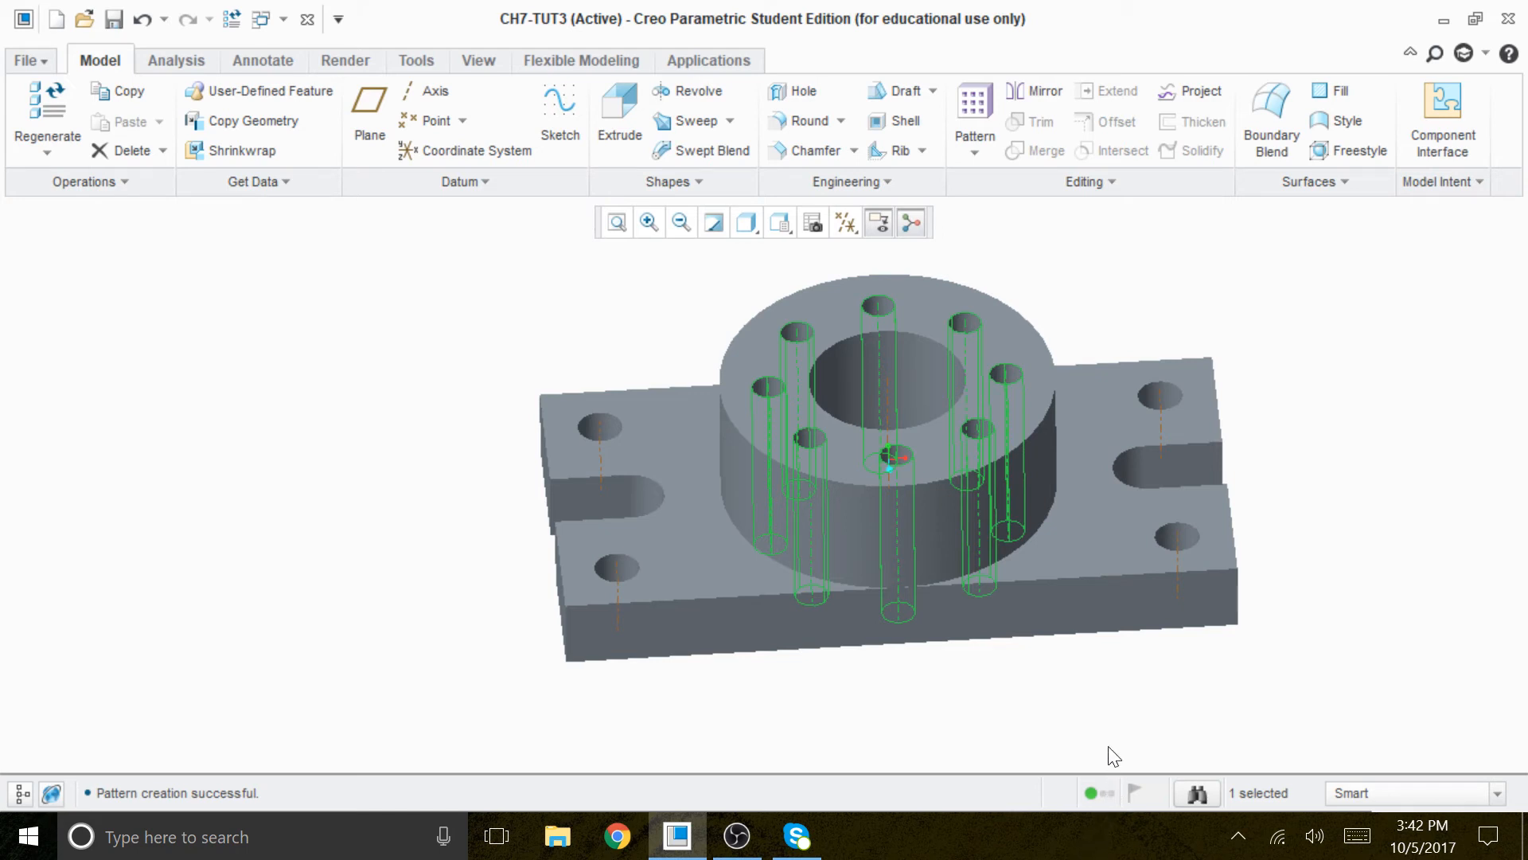
left_click(1251, 581)
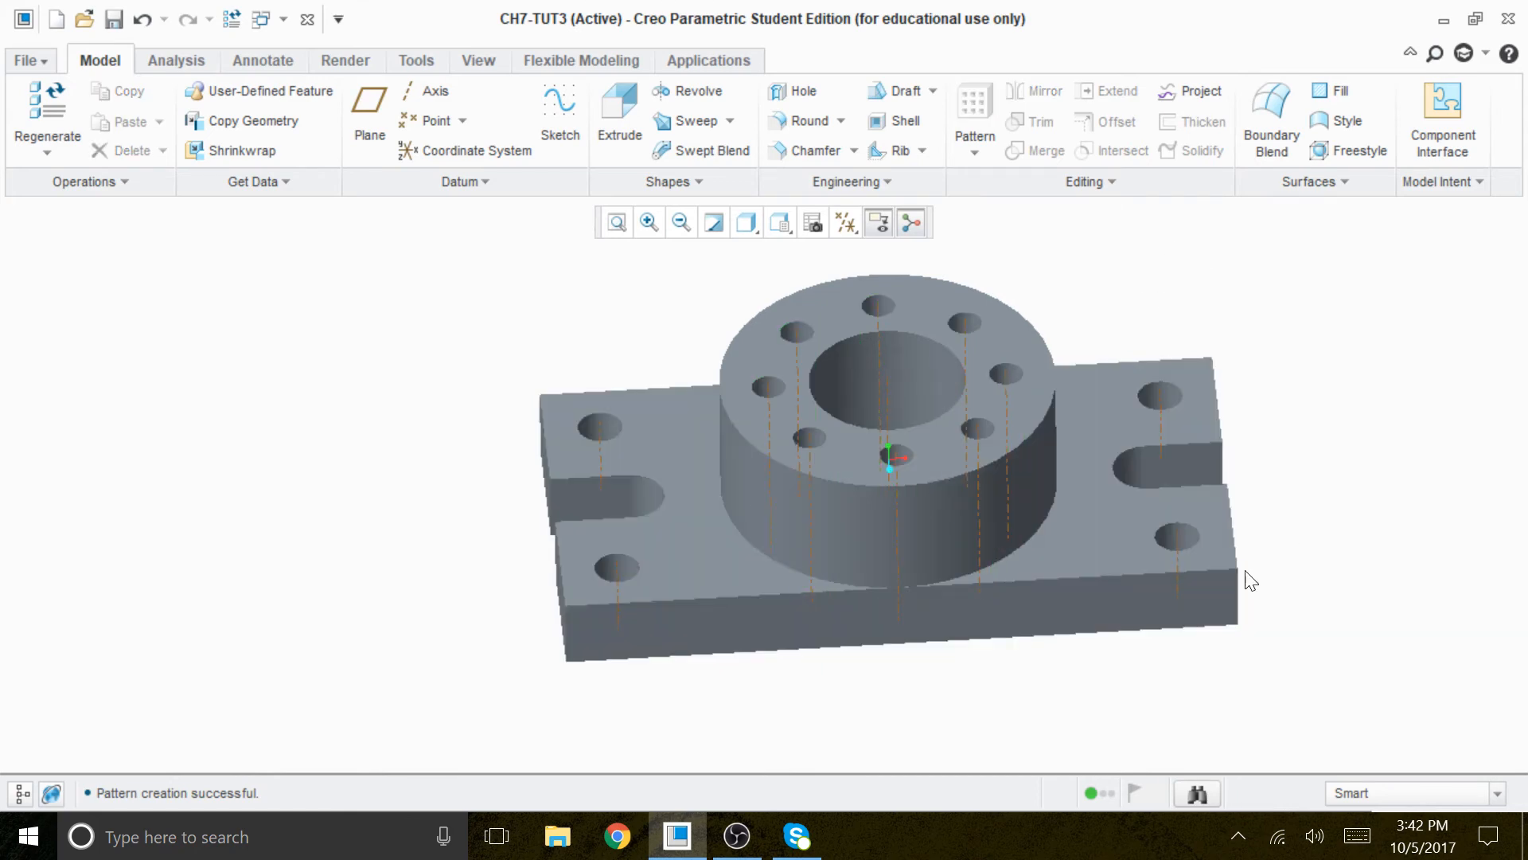
- Apply the blue appearance to the top ring face of the boss
scroll(1145, 508, "up", 2)
scroll(1145, 558, "down", 2)
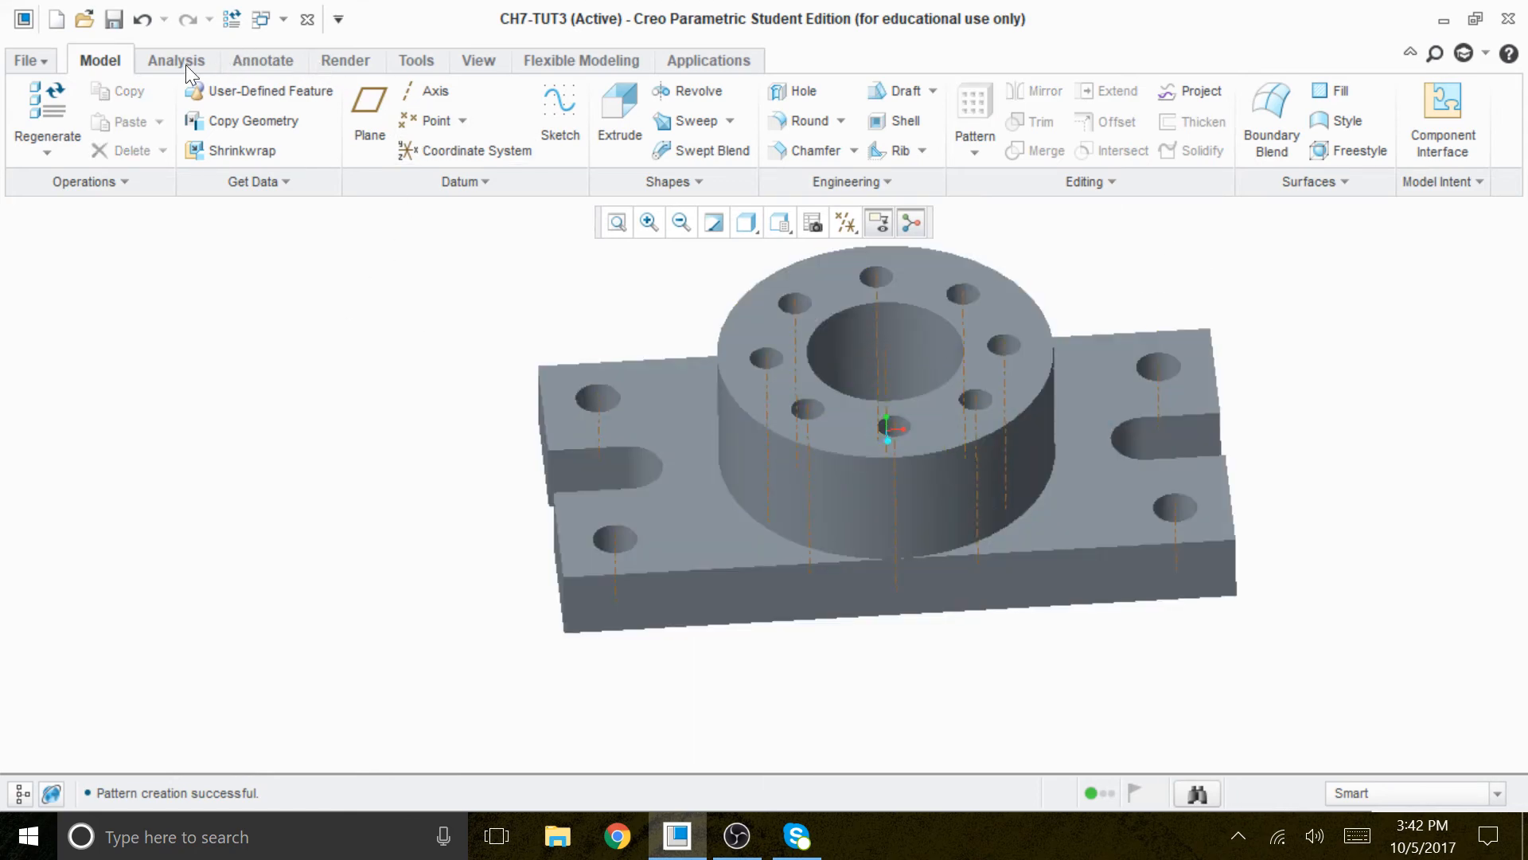
left_click(329, 61)
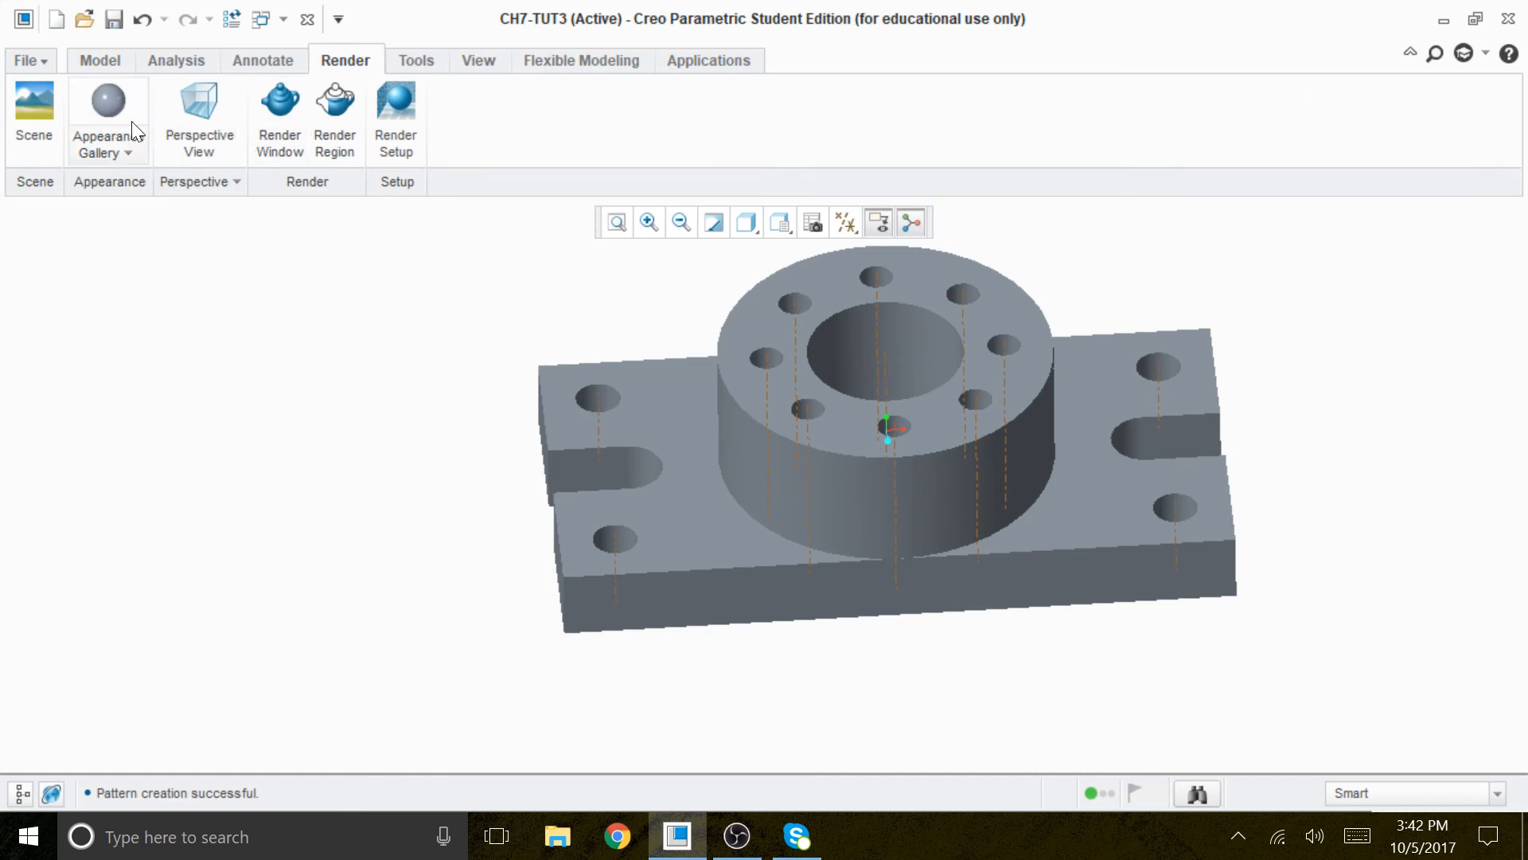
left_click(140, 150)
left_click(102, 323)
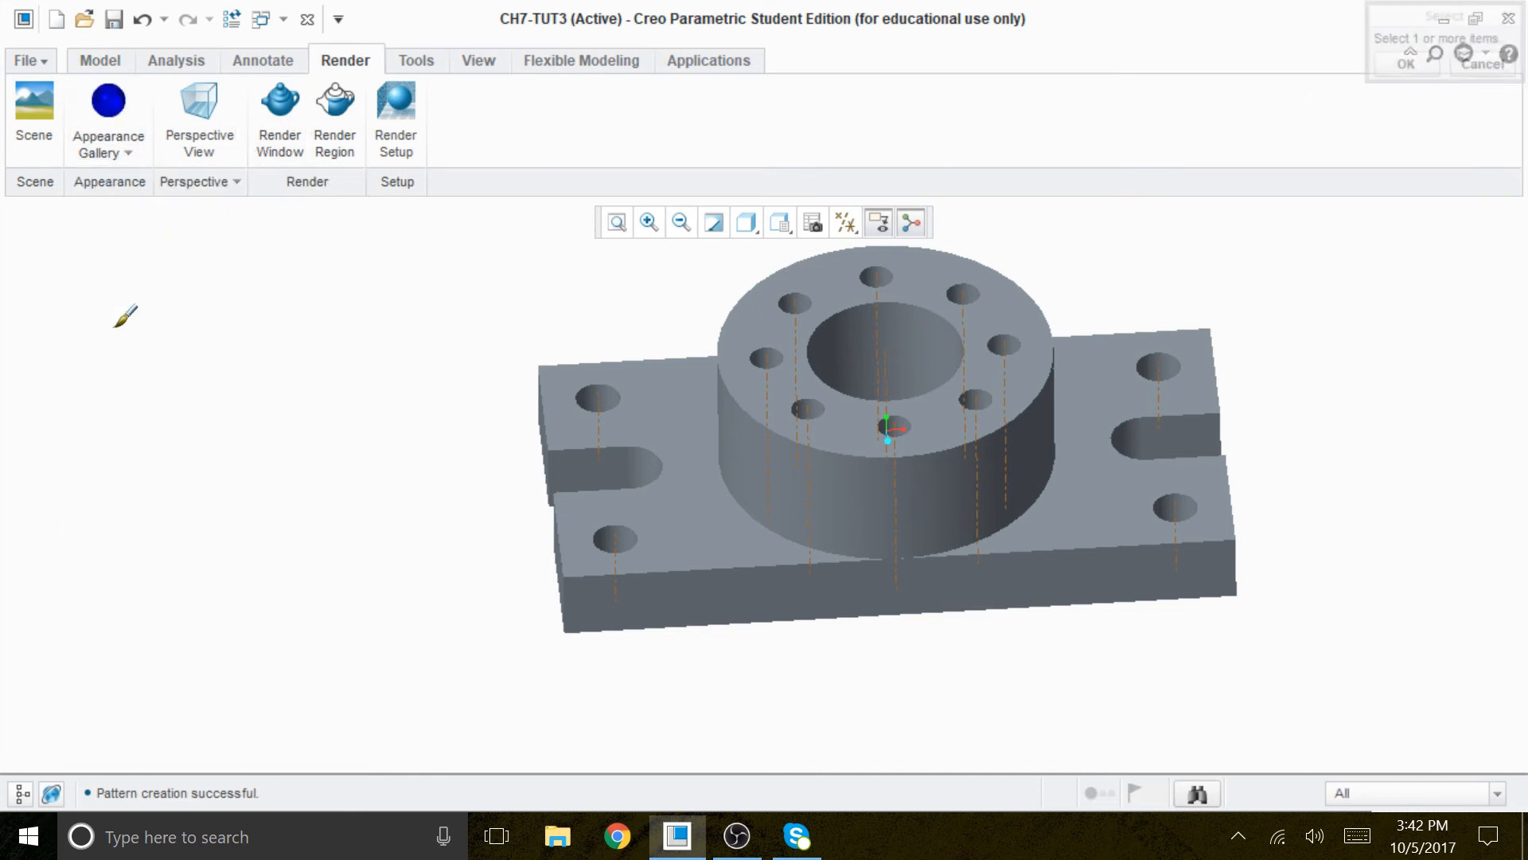
left_click(964, 422)
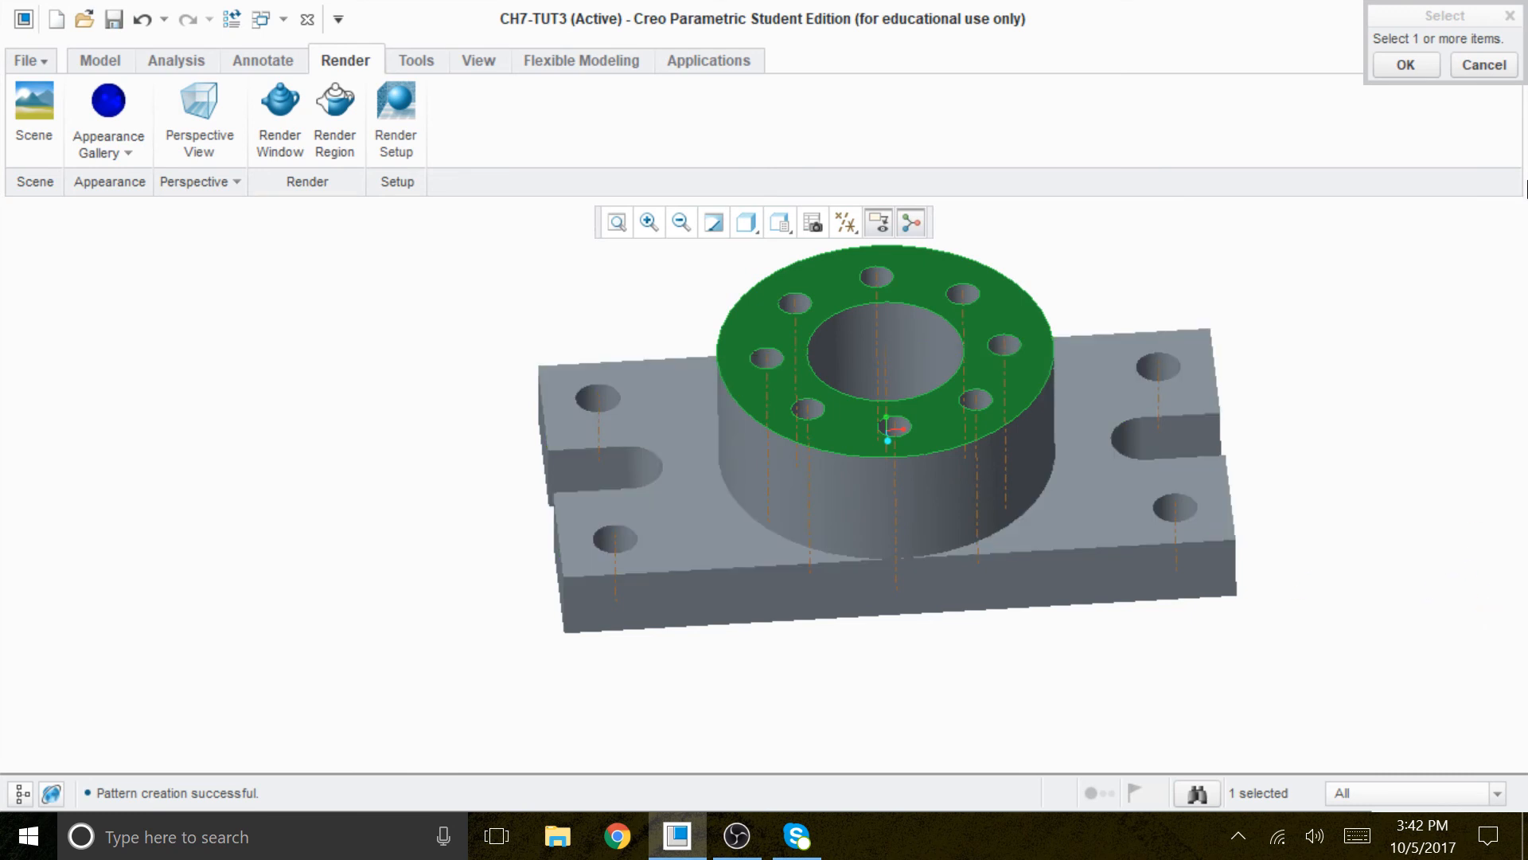
left_click(1401, 65)
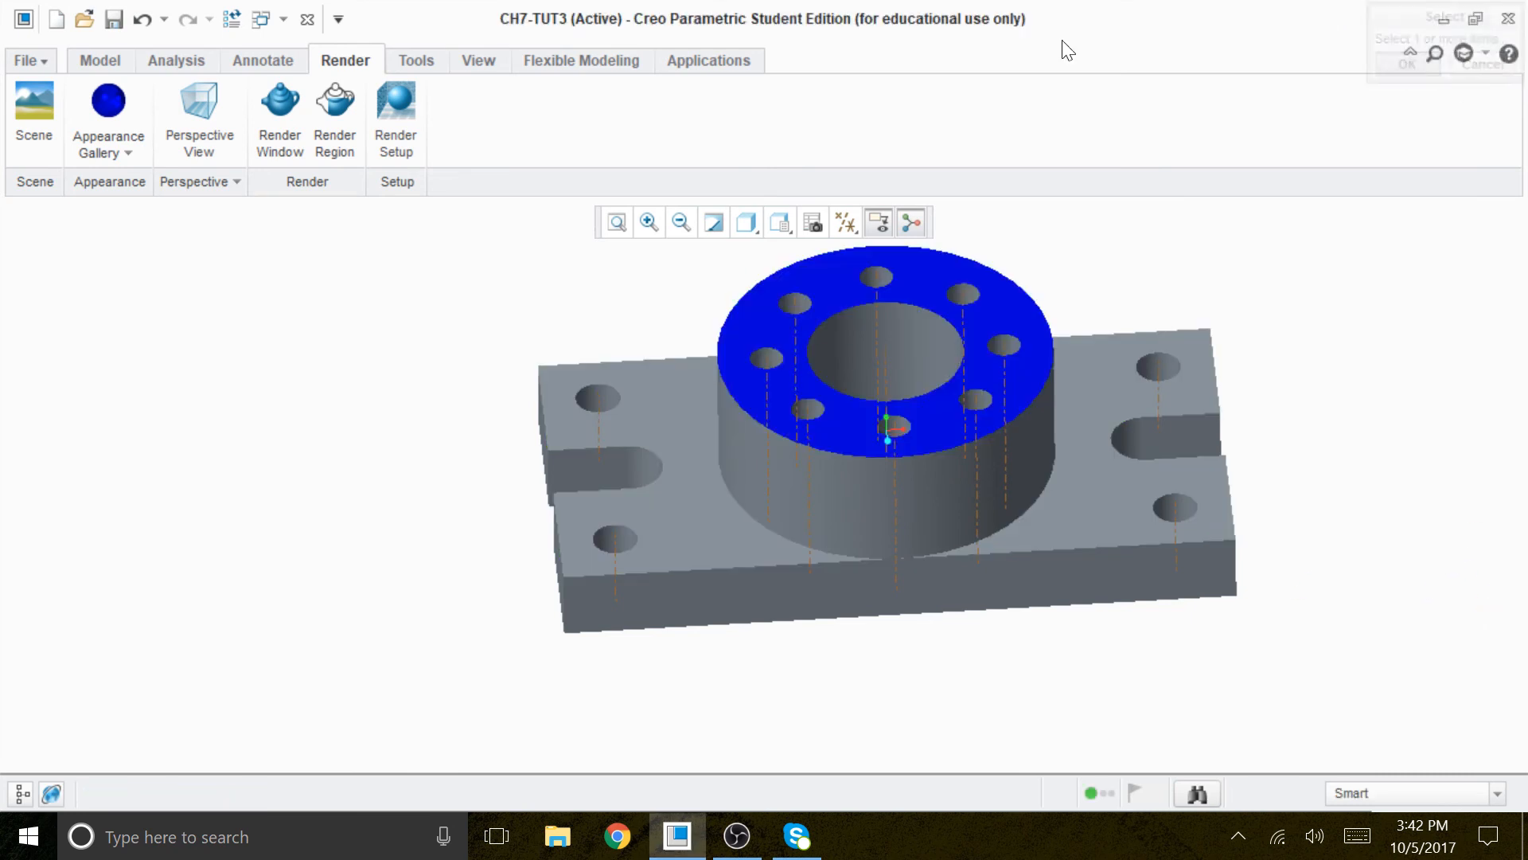
- Apply the yellow appearance to the top face of the base plate
left_click(127, 152)
left_click(101, 363)
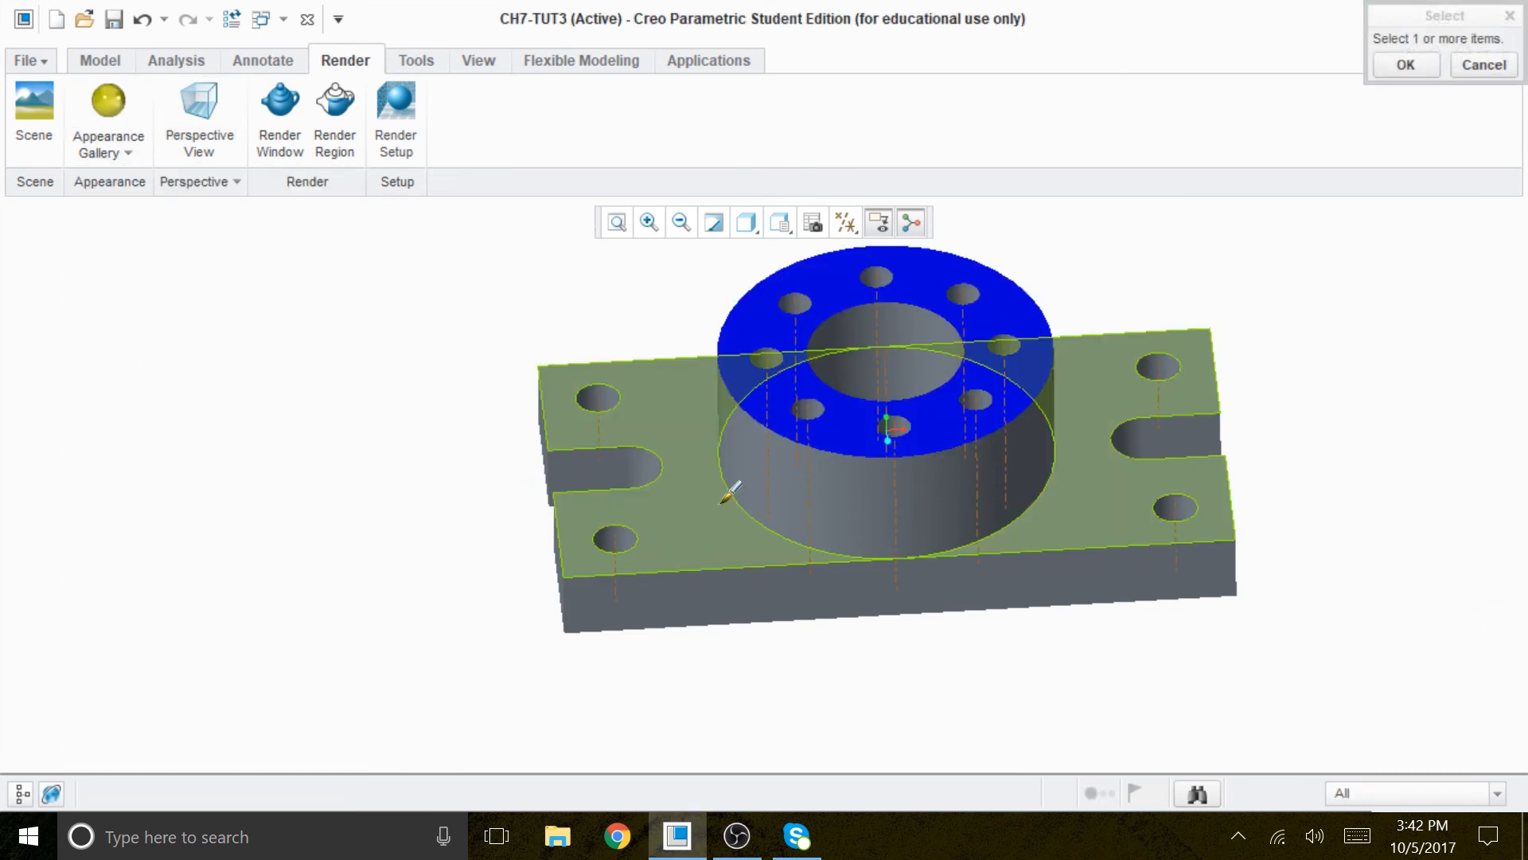
left_click(699, 502)
left_click(1425, 70)
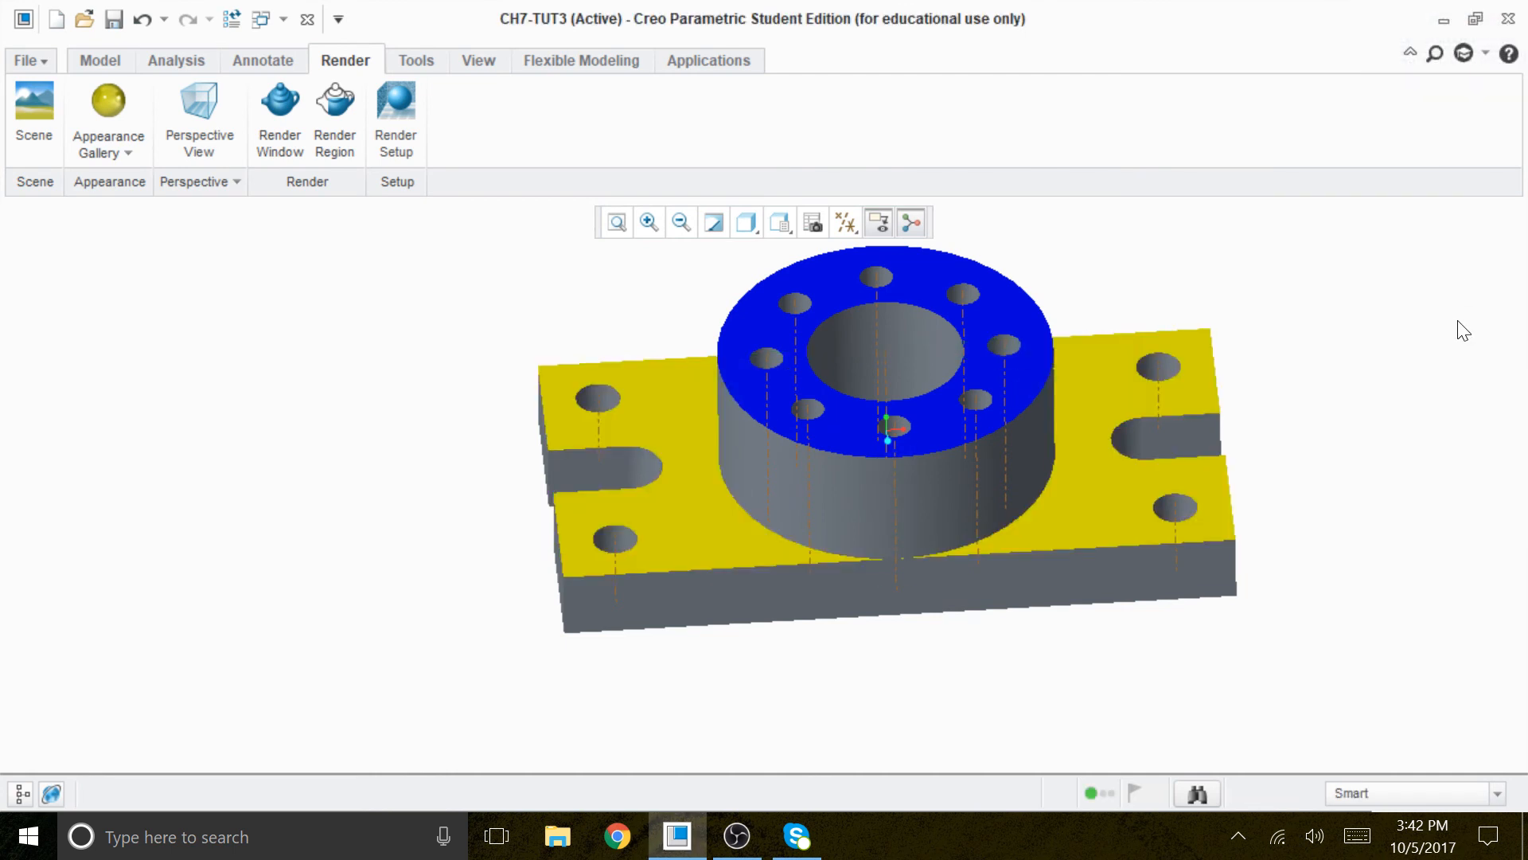
- Apply the bright red appearance to the long front side face of the base plate
left_click(130, 158)
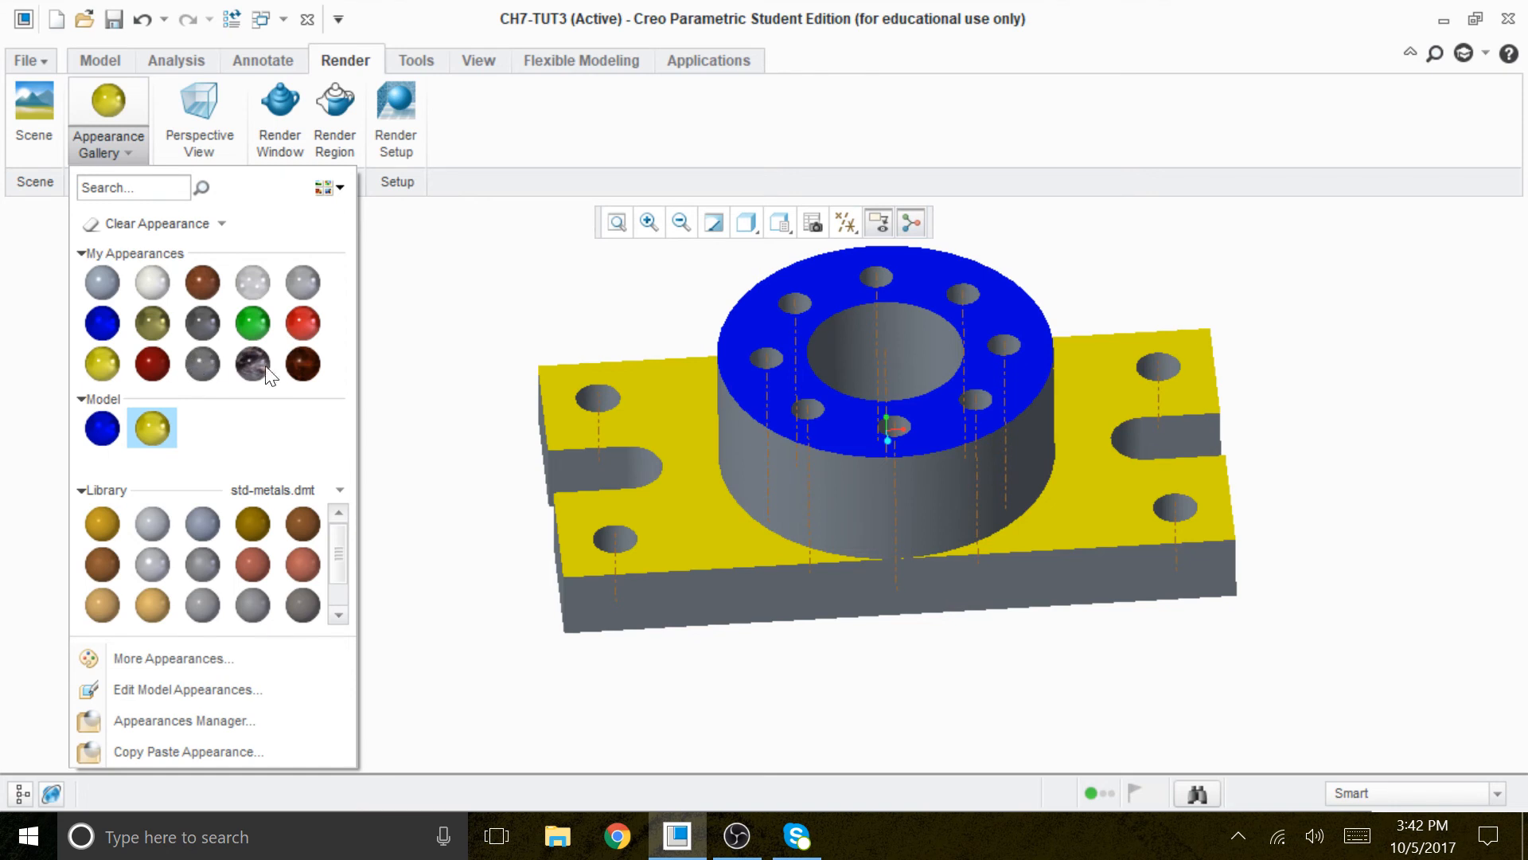
left_click(304, 325)
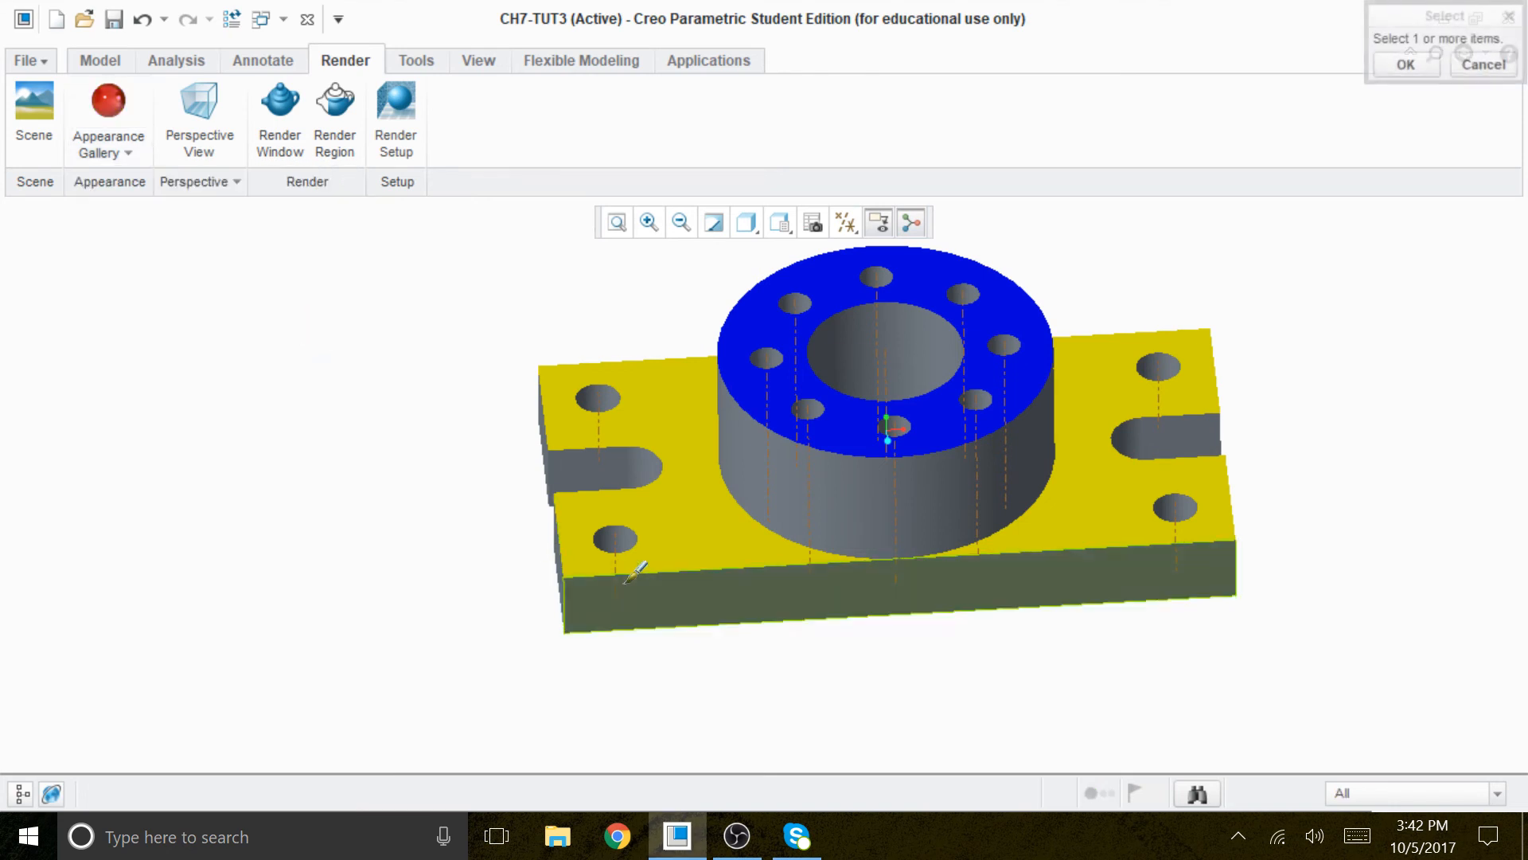
left_click(693, 580)
left_click(1405, 65)
- Apply the green appearance to the plate's end face between the slot and the red front face
middle_click_drag(1337, 402, 1313, 386)
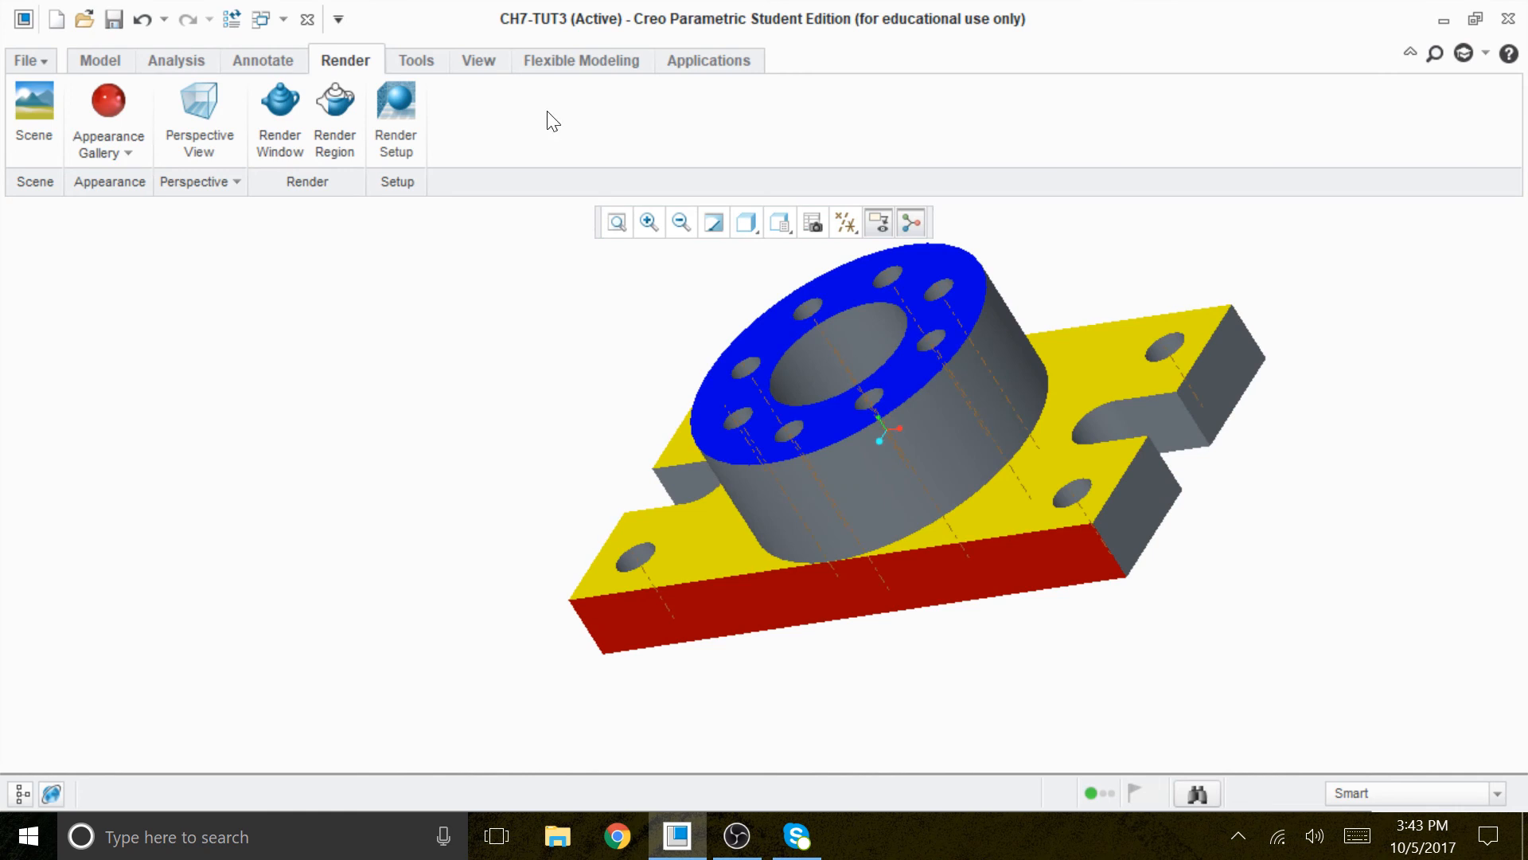
left_click(135, 145)
left_click(252, 322)
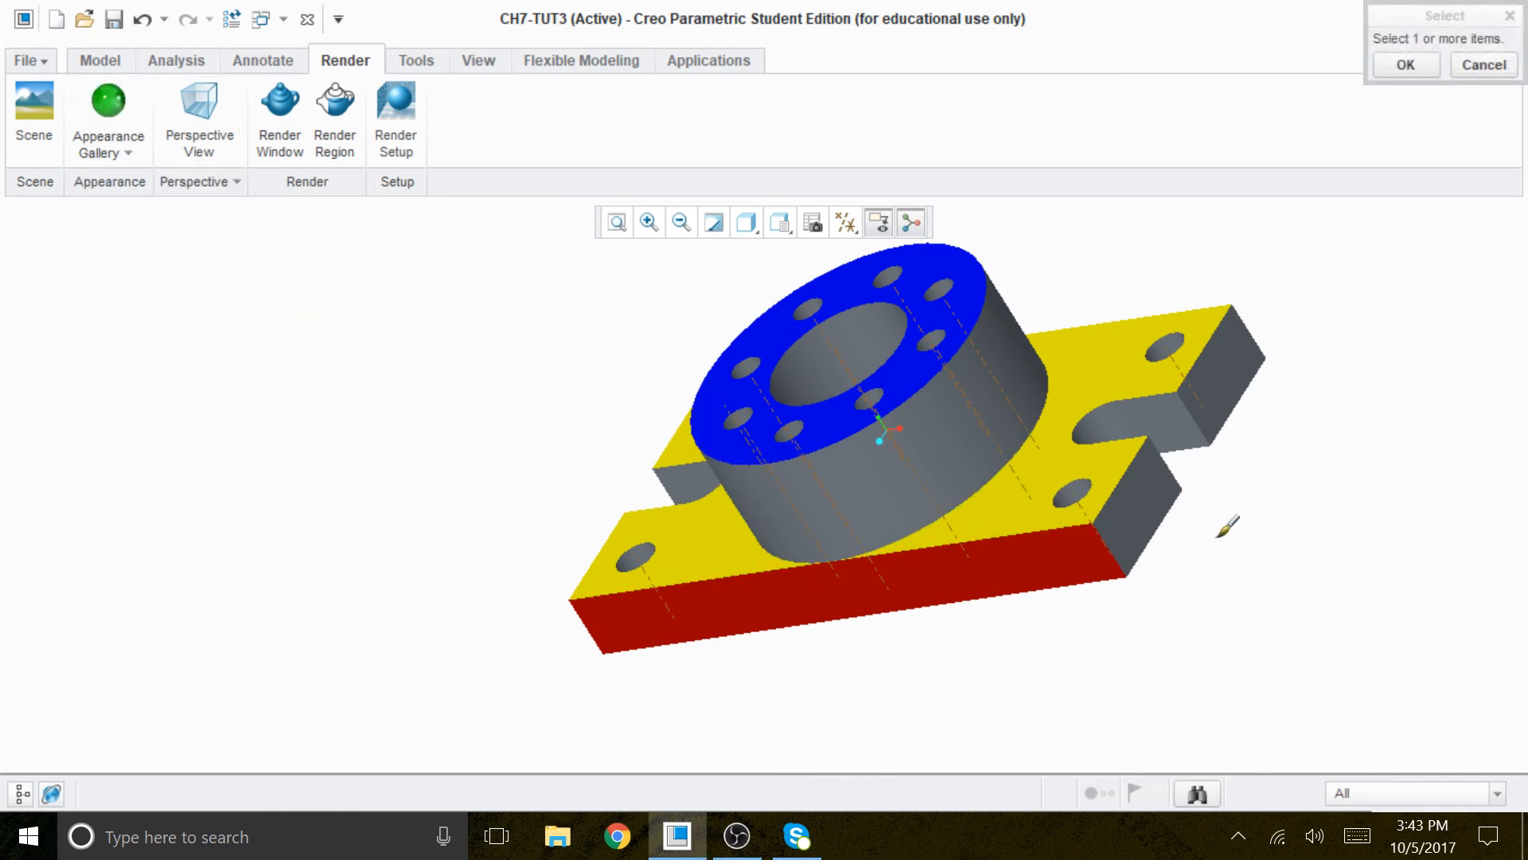
left_click(1134, 489)
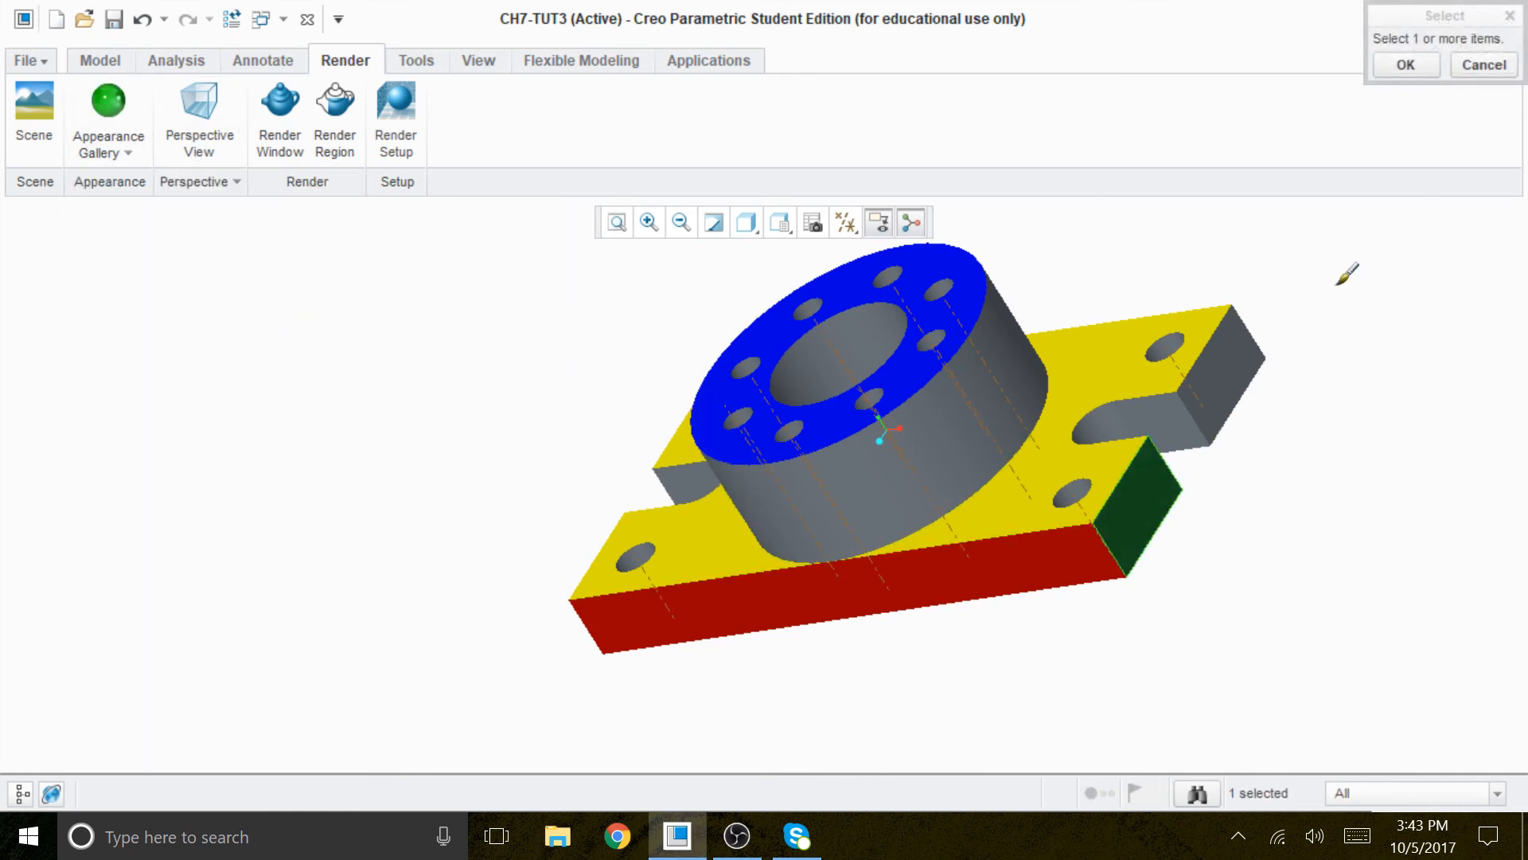
left_click(1401, 62)
- Examine the coloured part in the FRONT, TOP and RIGHT views, then in a tilted 3D view
left_click(782, 223)
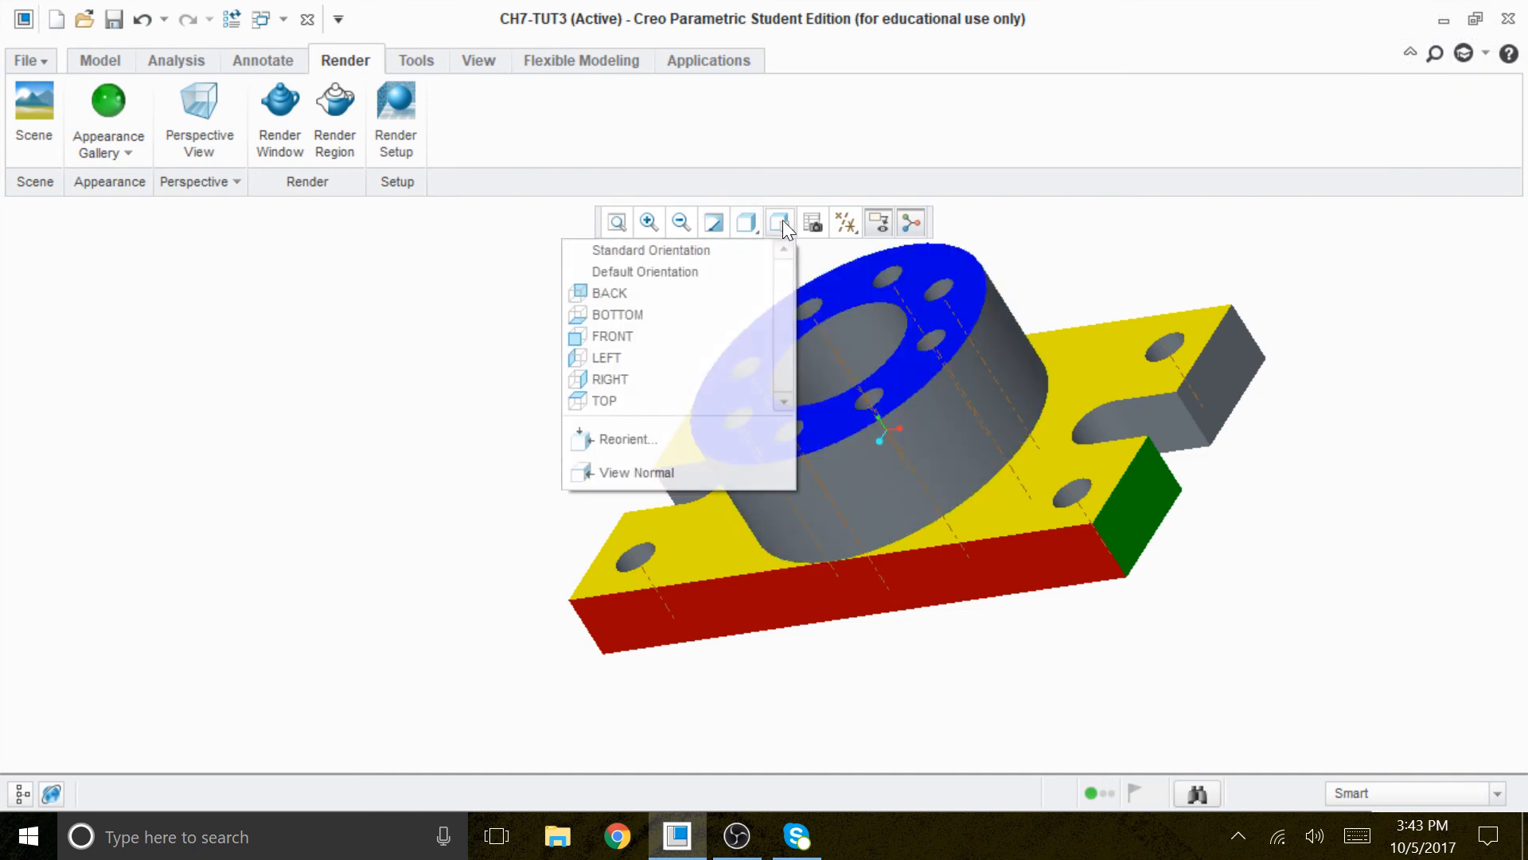
left_click(681, 336)
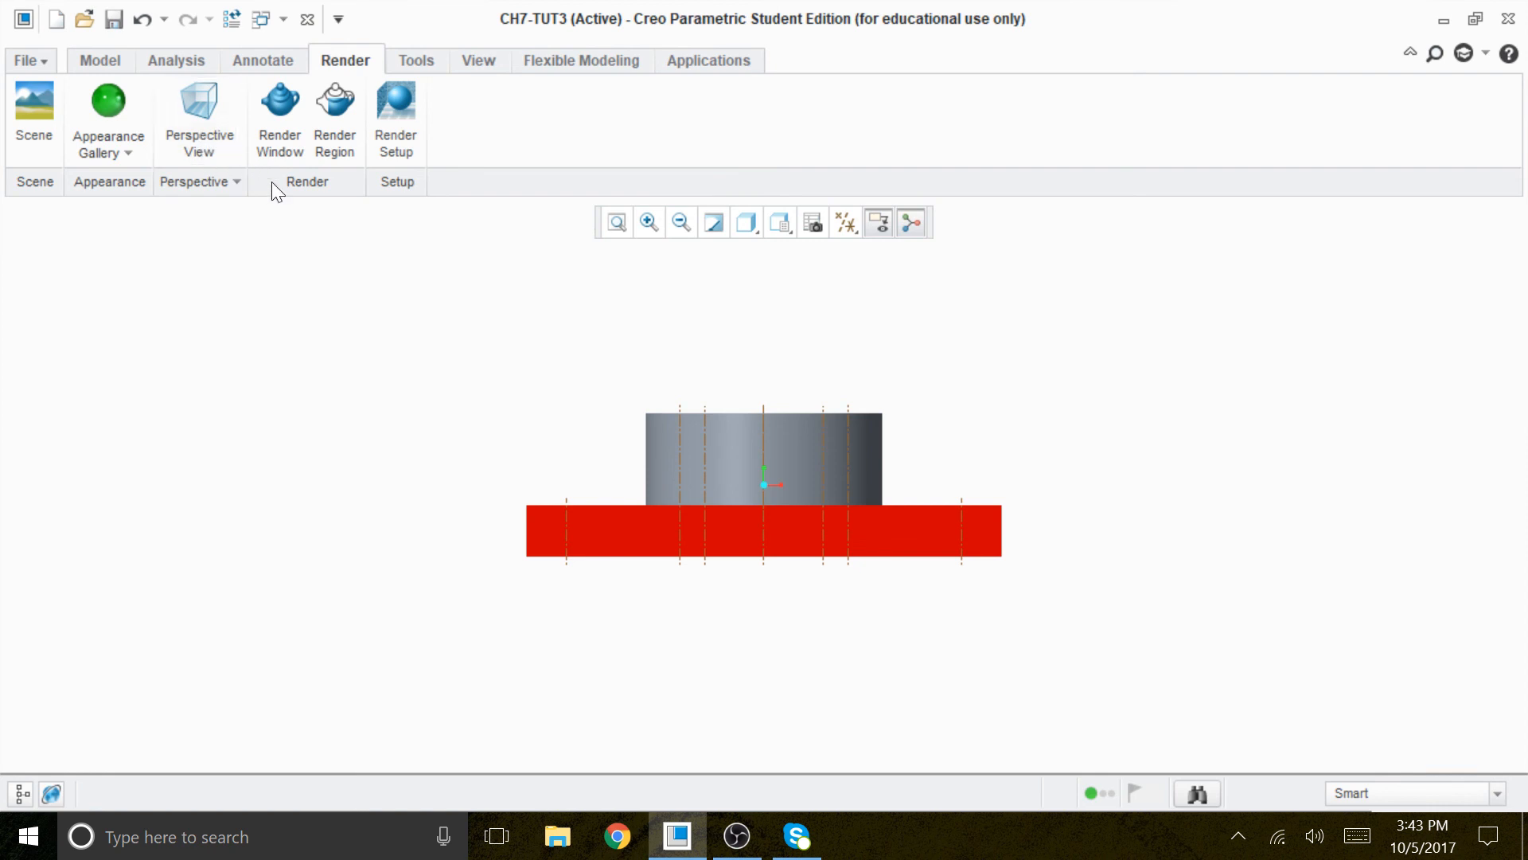
left_click(784, 225)
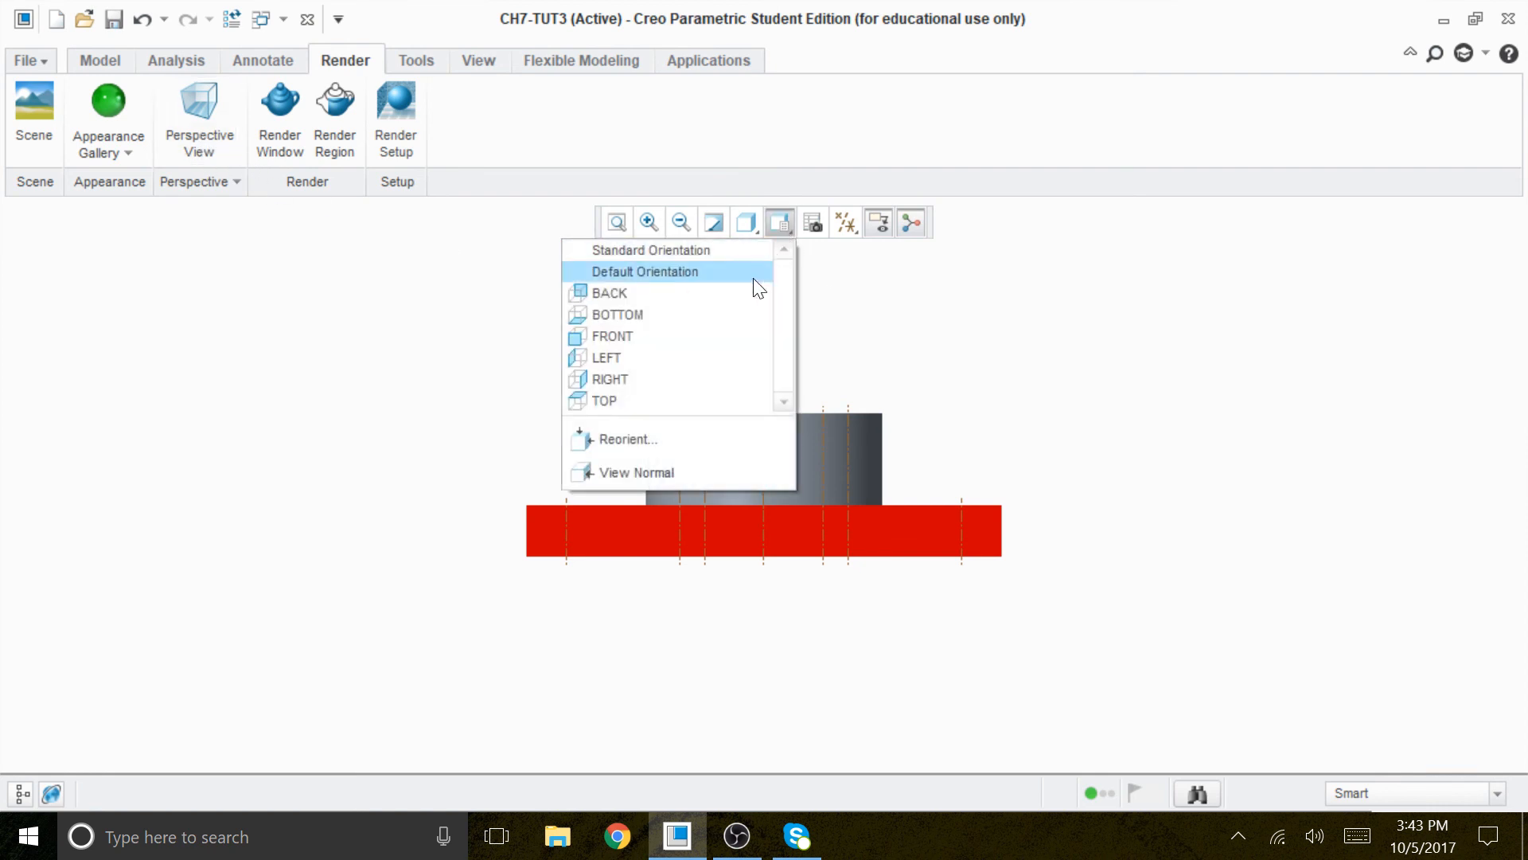
left_click(646, 401)
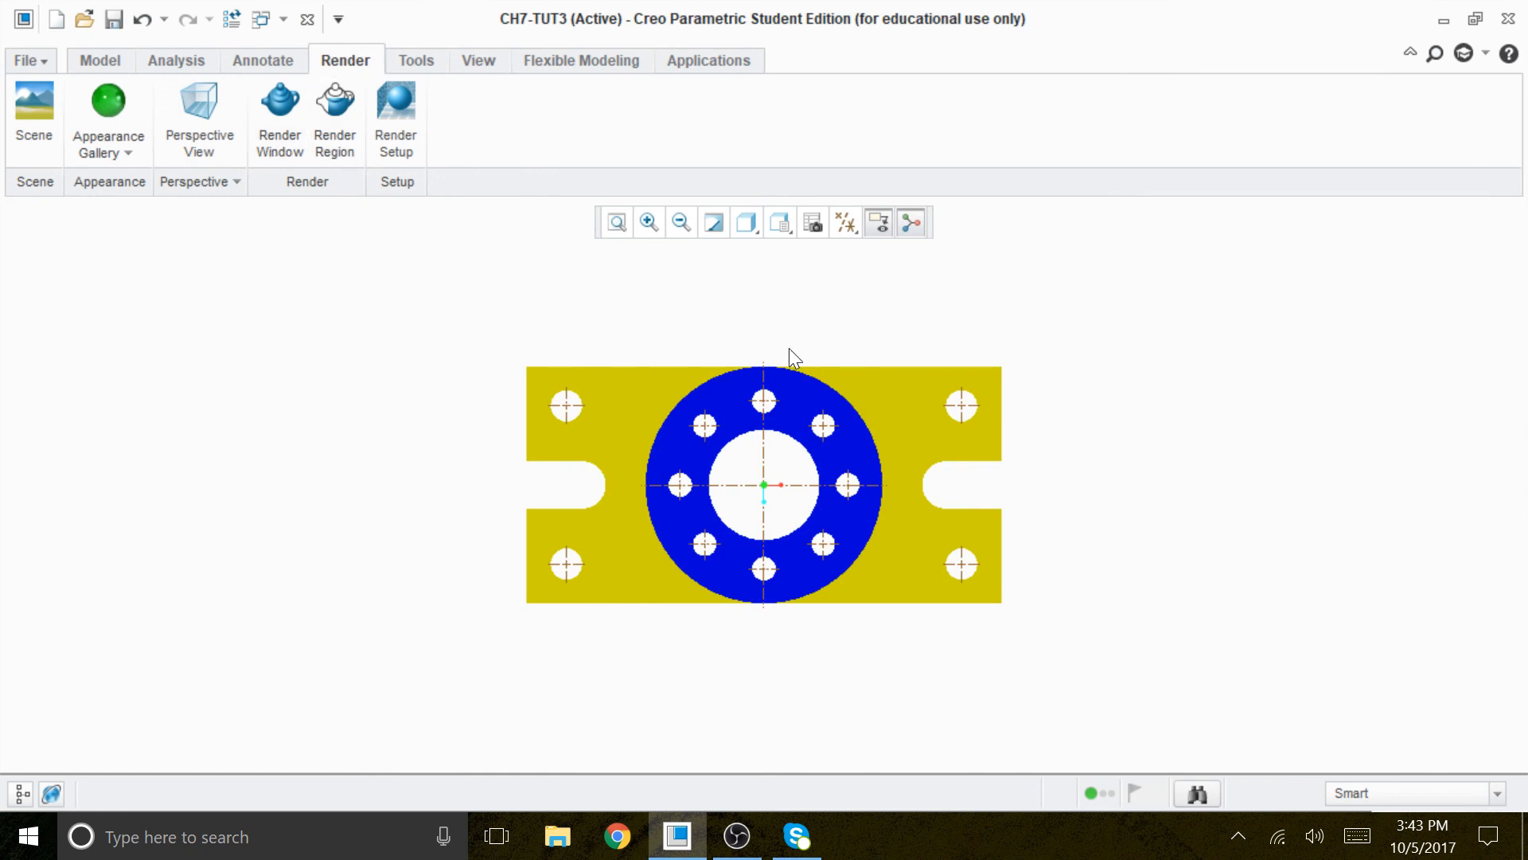
left_click(781, 223)
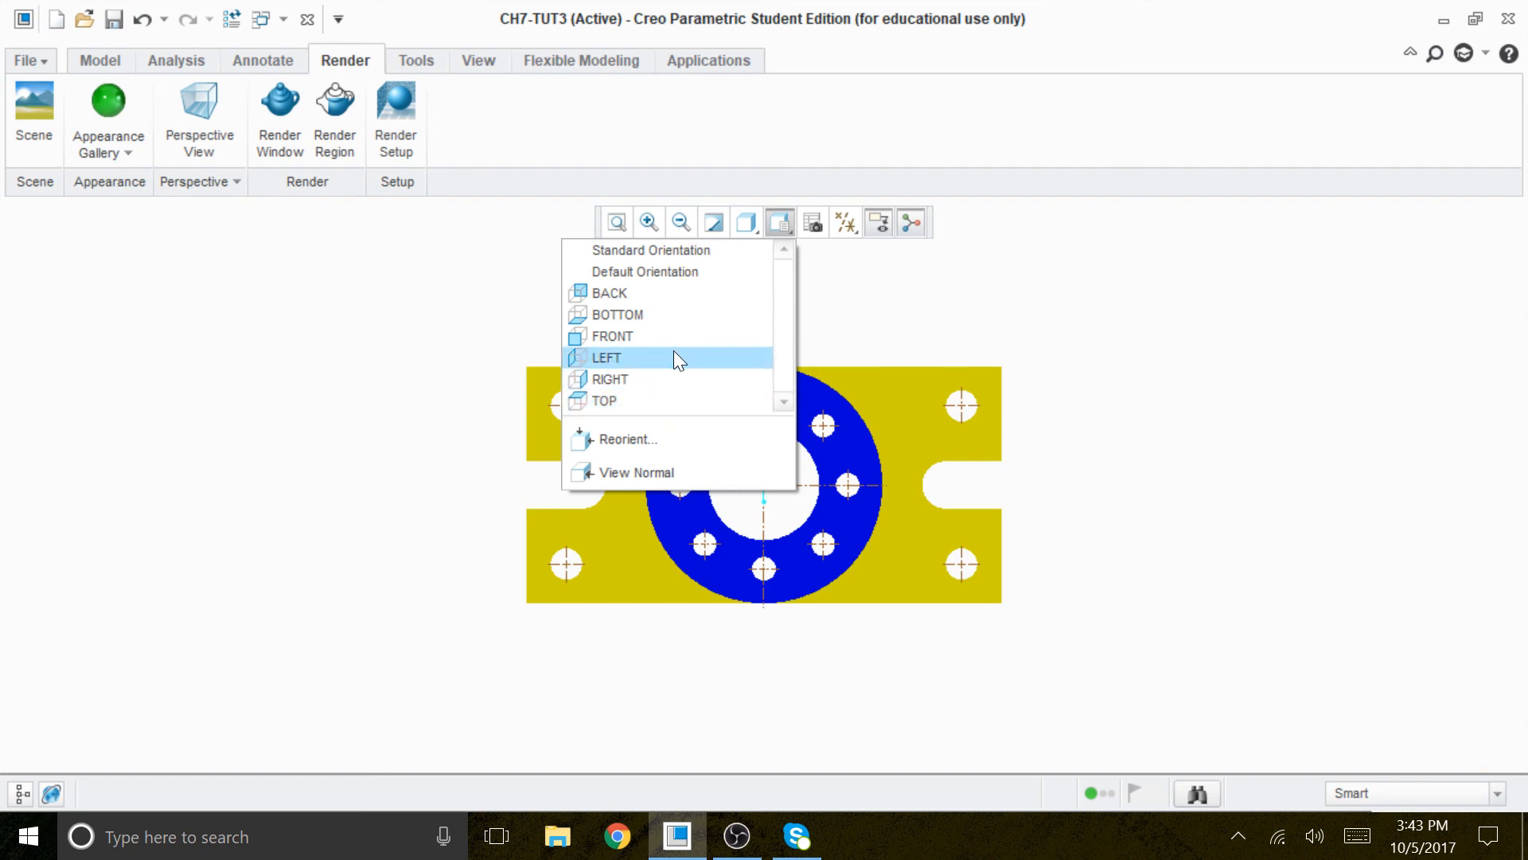
left_click(657, 379)
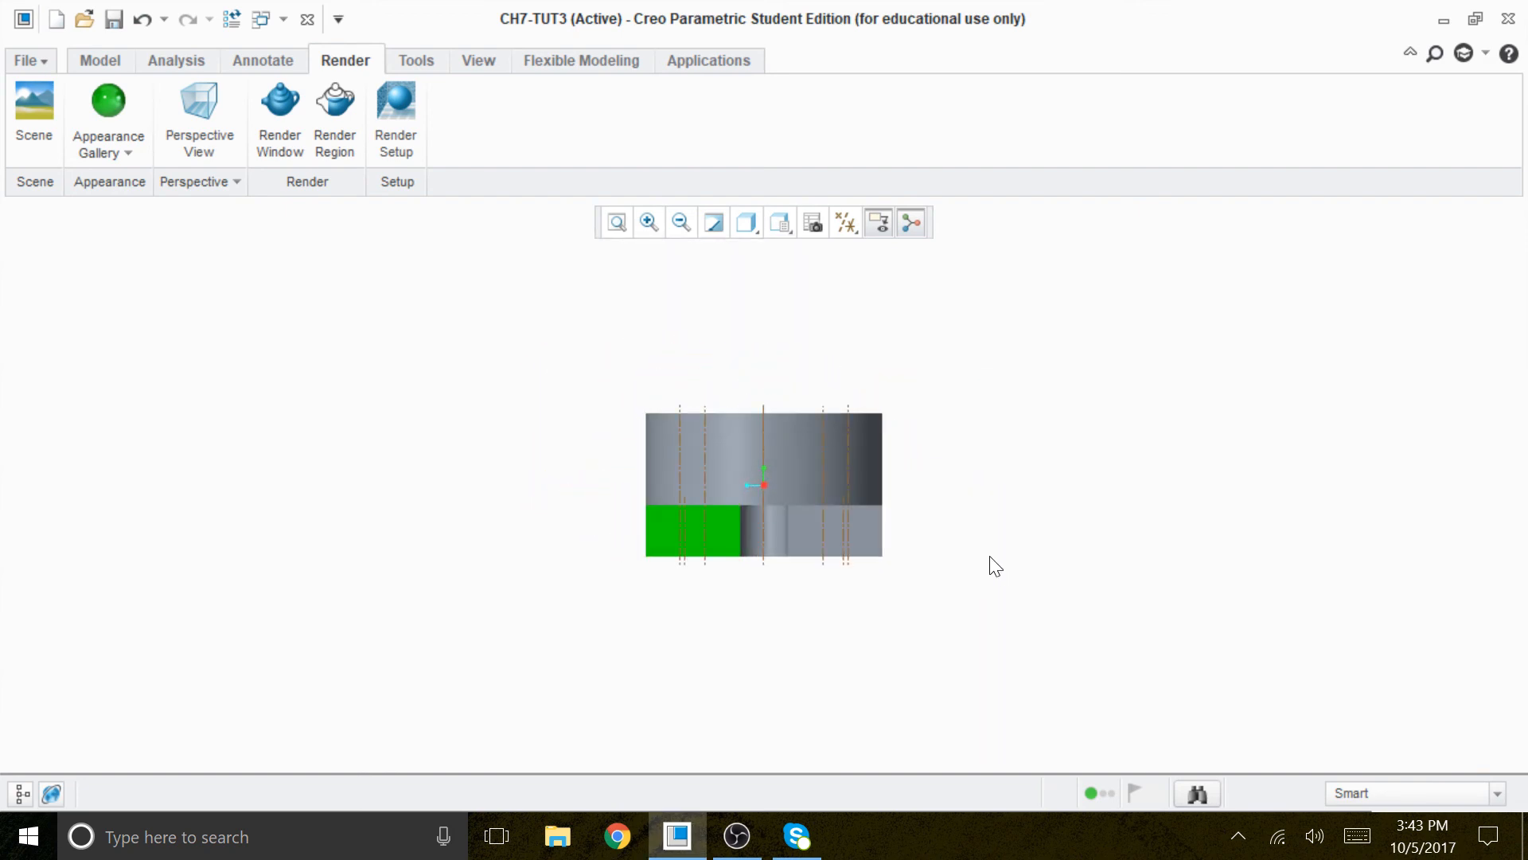
middle_click_drag(895, 561, 861, 613)
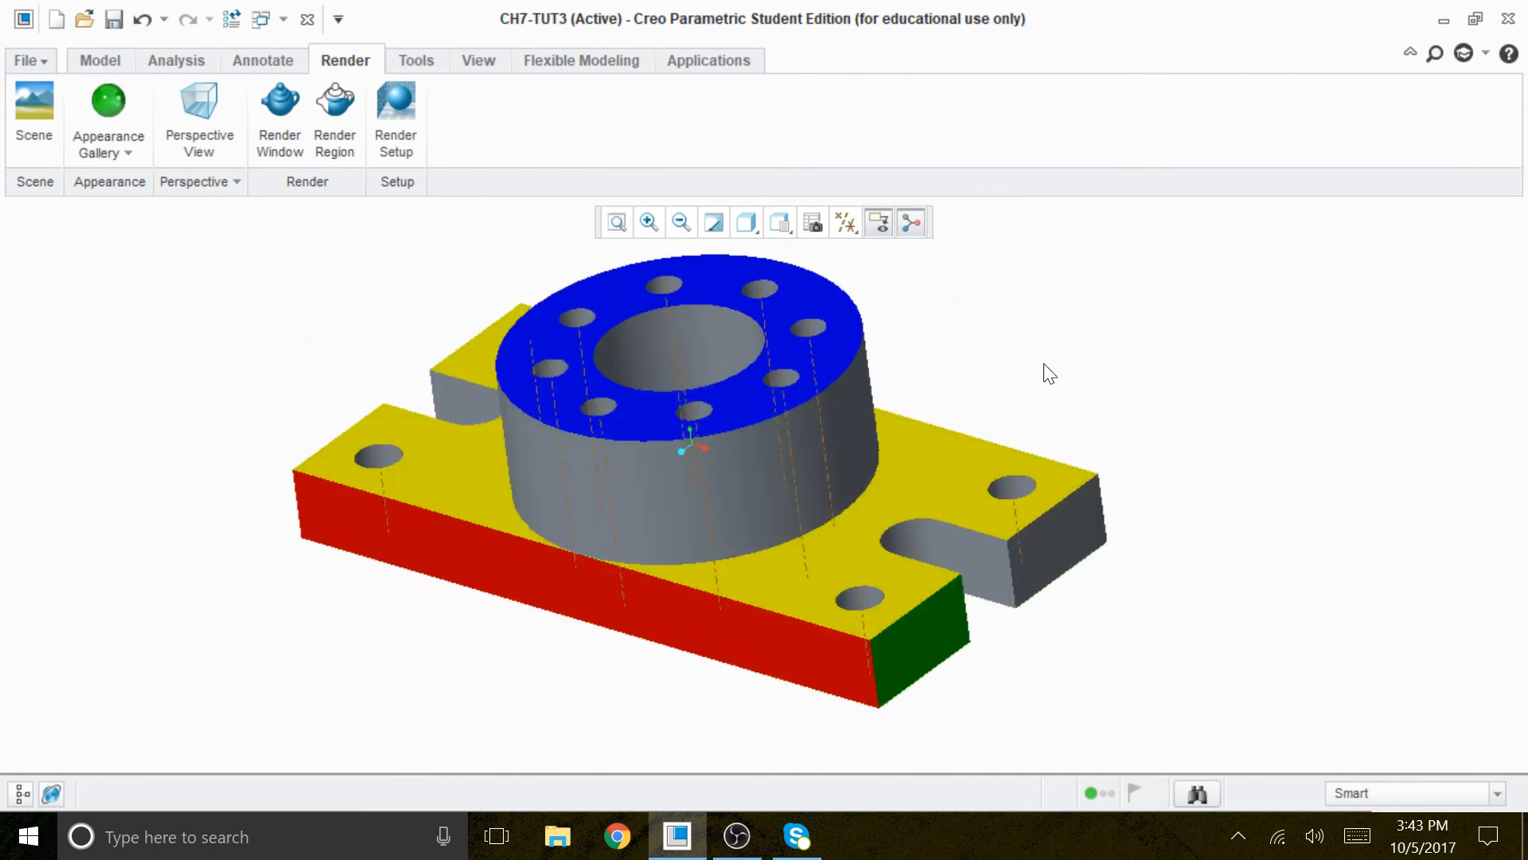